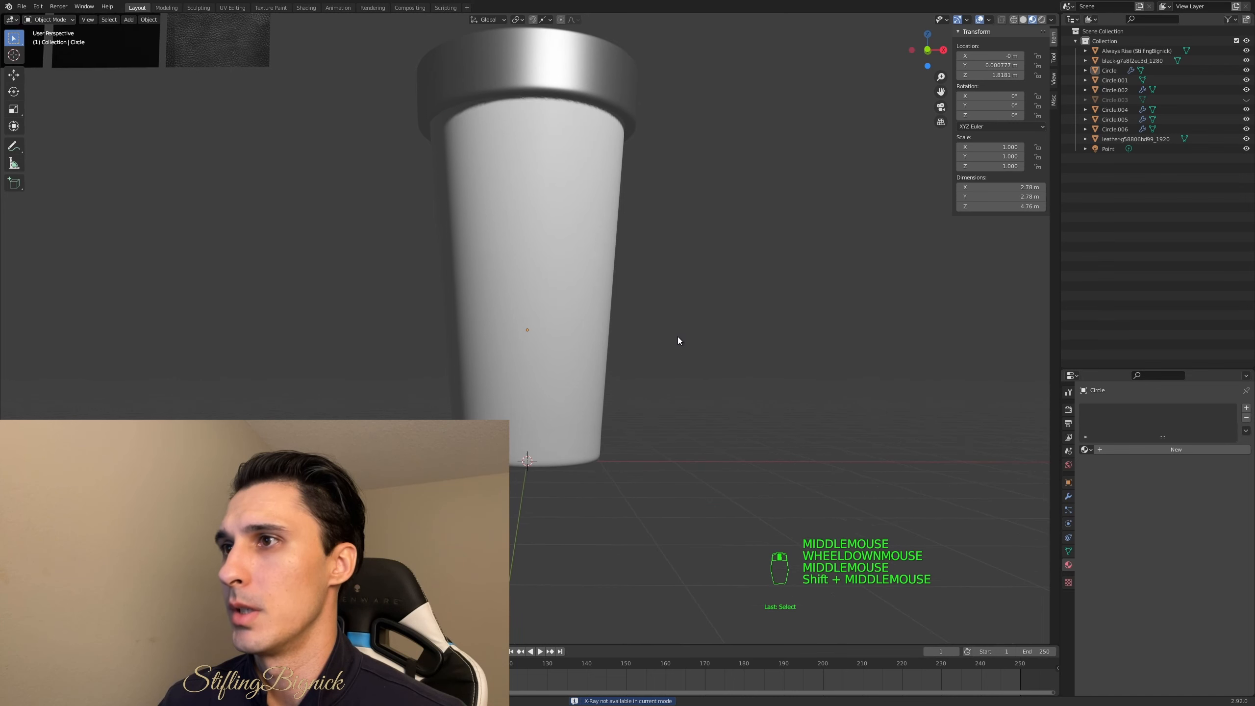
- Display the cup body in solid shading with X-ray on and open its mesh for editing
scroll(679, 334, "up", 2)
left_click(595, 316)
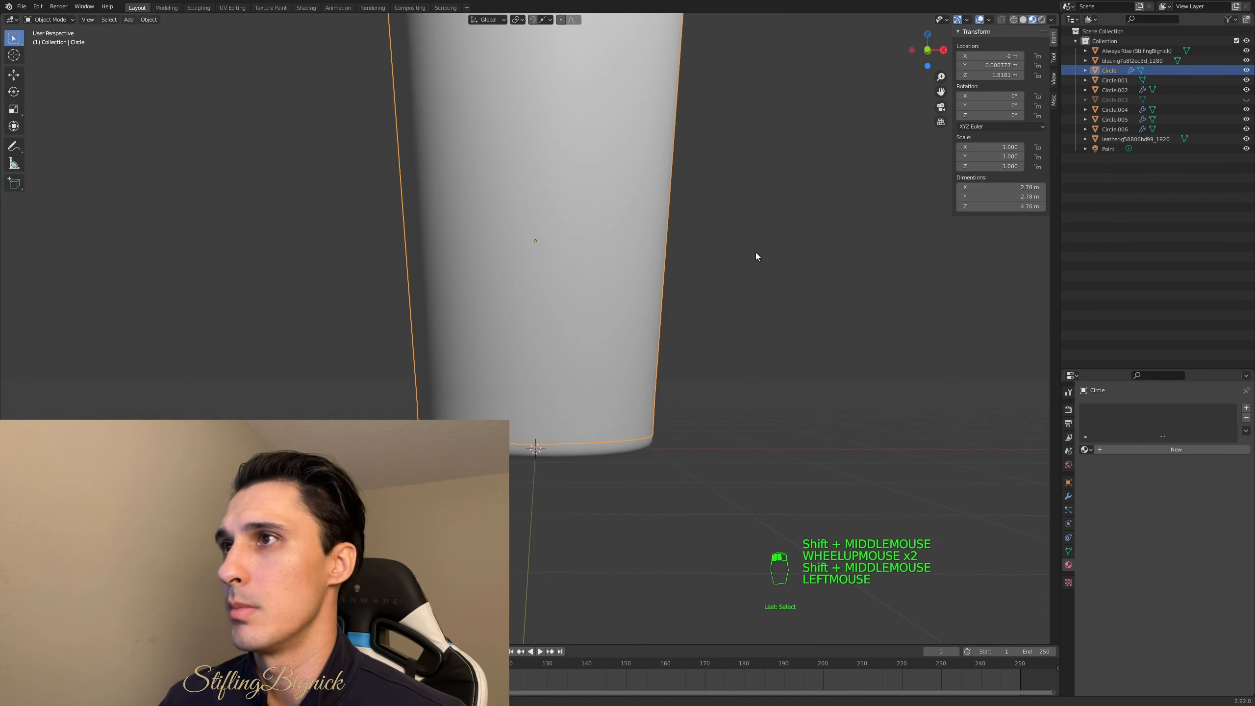
left_click(1024, 19)
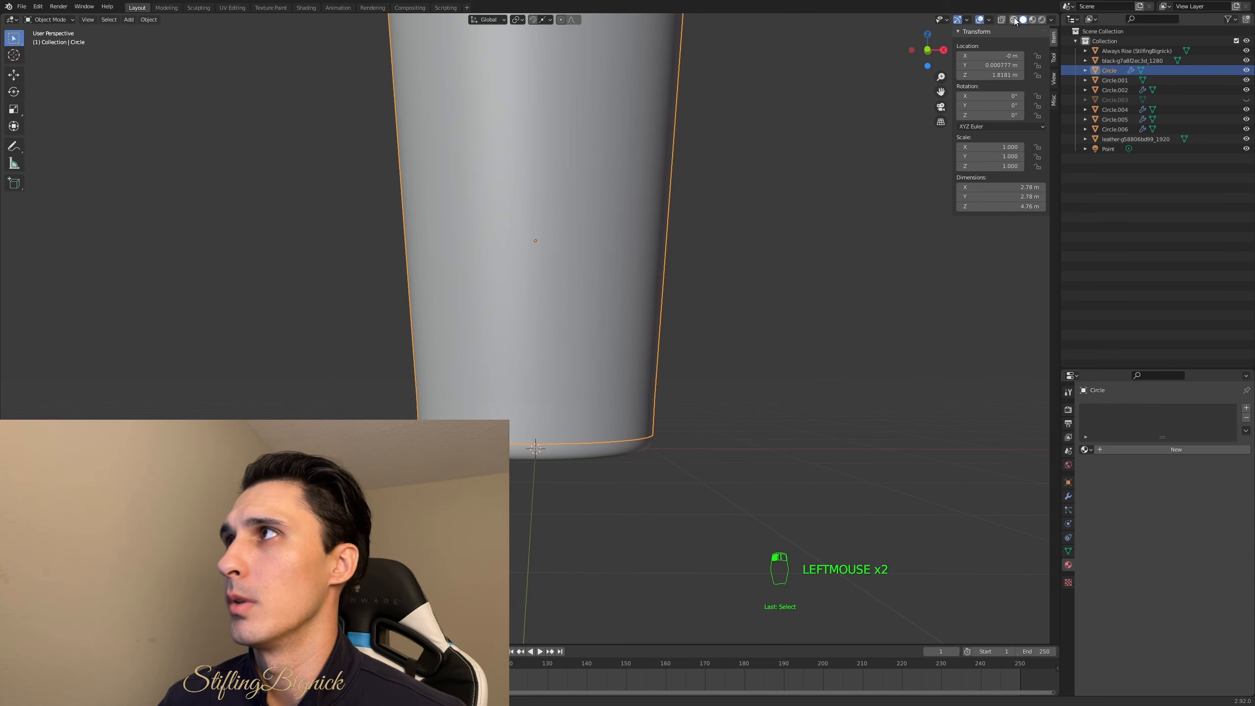
left_click(1002, 20)
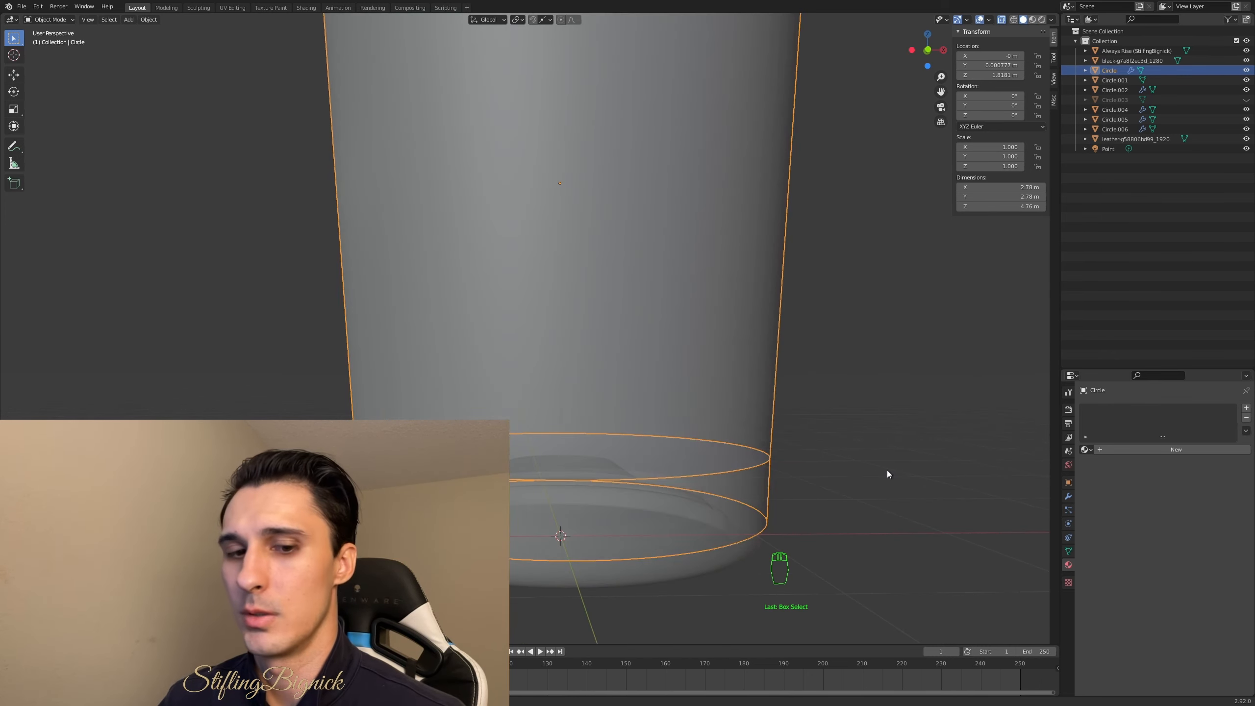
key("Tab")
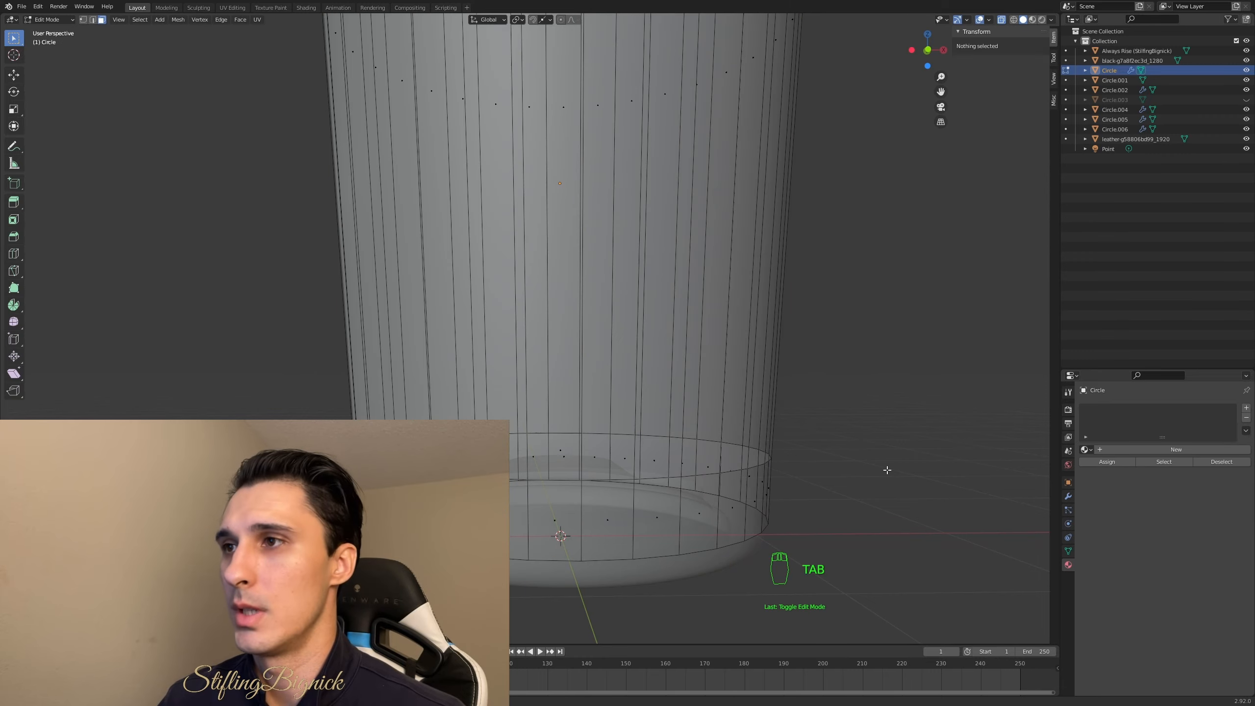
- Delete the inner bottom face of the cup body and return to Object Mode
middle_click_drag(750, 461, 745, 478)
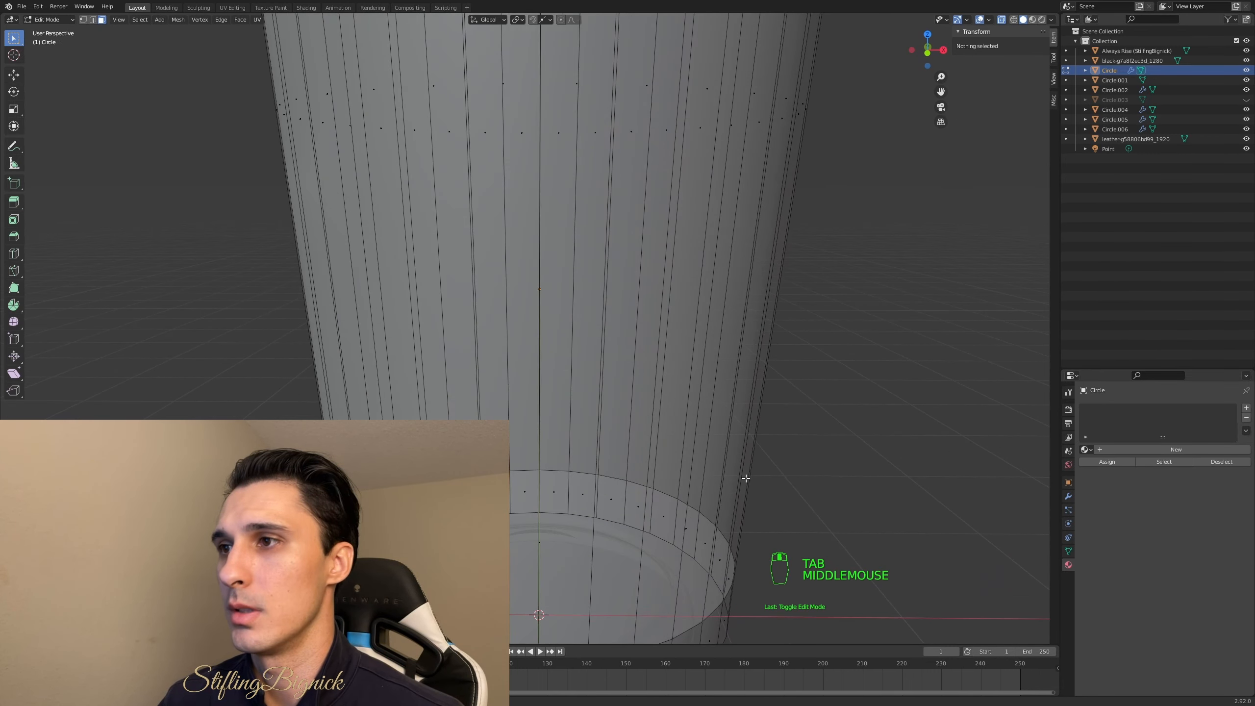
middle_click_drag(520, 559, 531, 535)
left_click(536, 549)
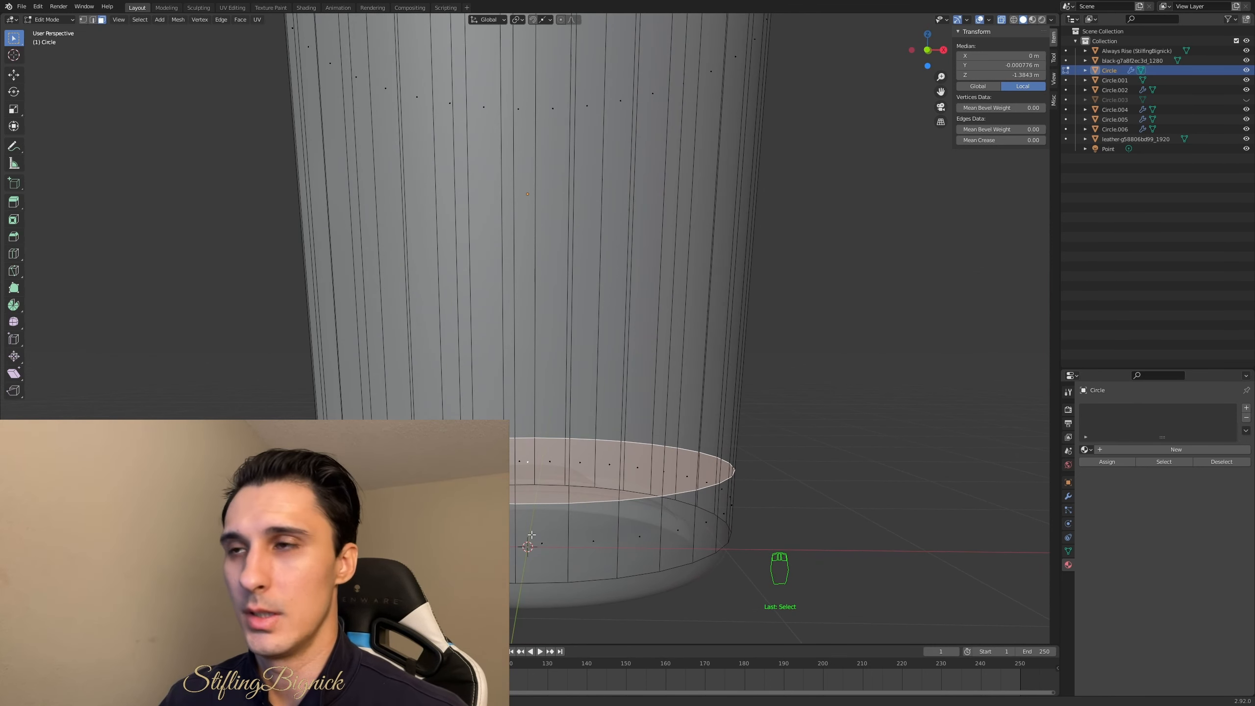
key("x")
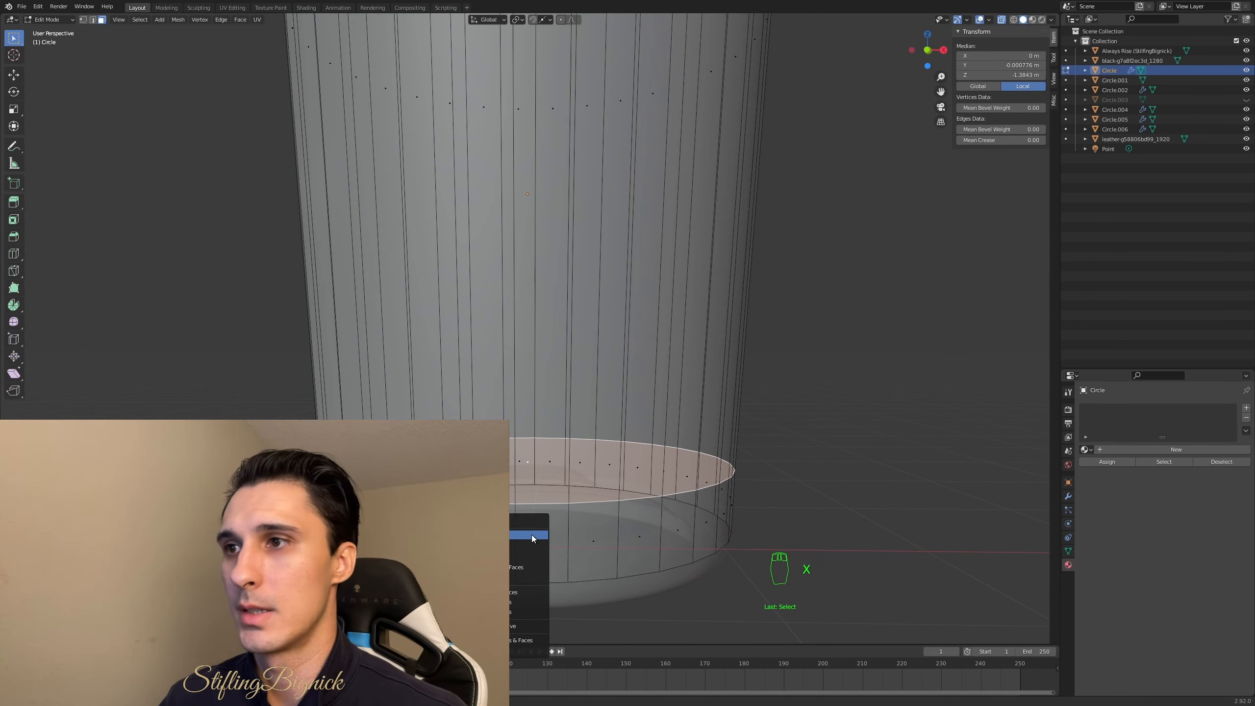
left_click(517, 570)
middle_click_drag(550, 551, 567, 539)
key("Tab")
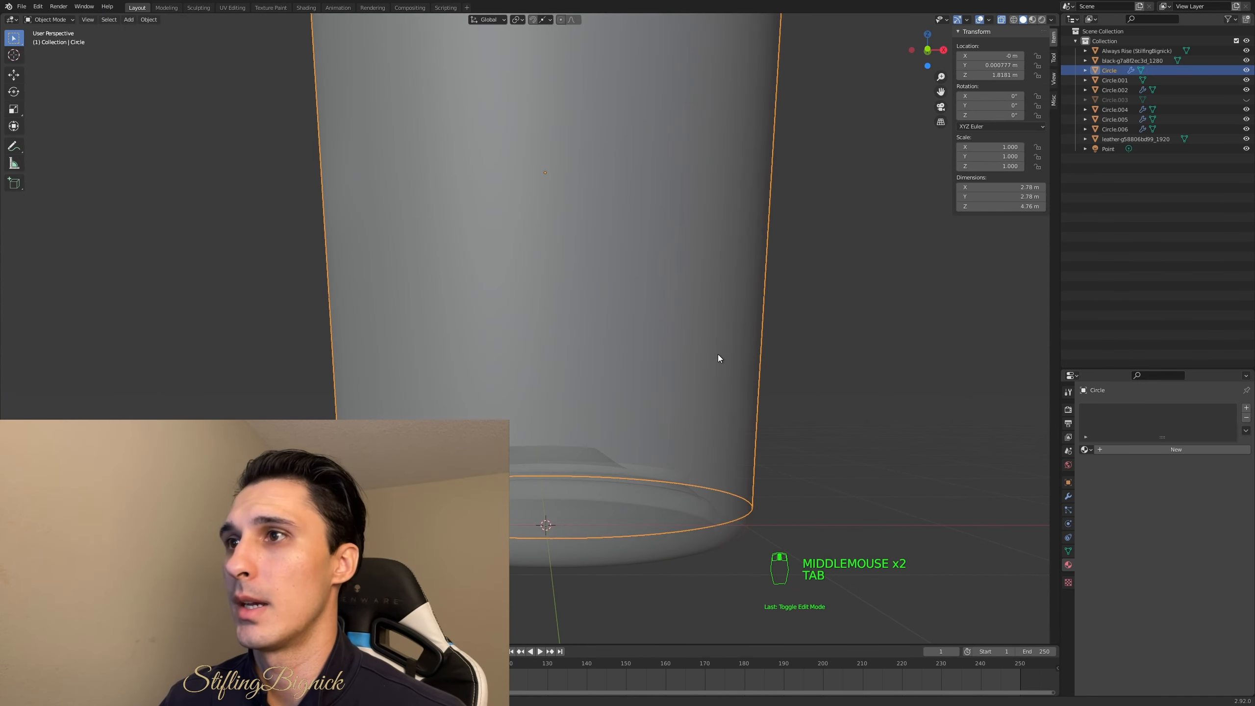
- Turn off X-ray, select the base ring beneath the cup, and switch the viewport to material preview shading
left_click(842, 371)
scroll(790, 375, "down", 2)
middle_click_drag(789, 375, 786, 371)
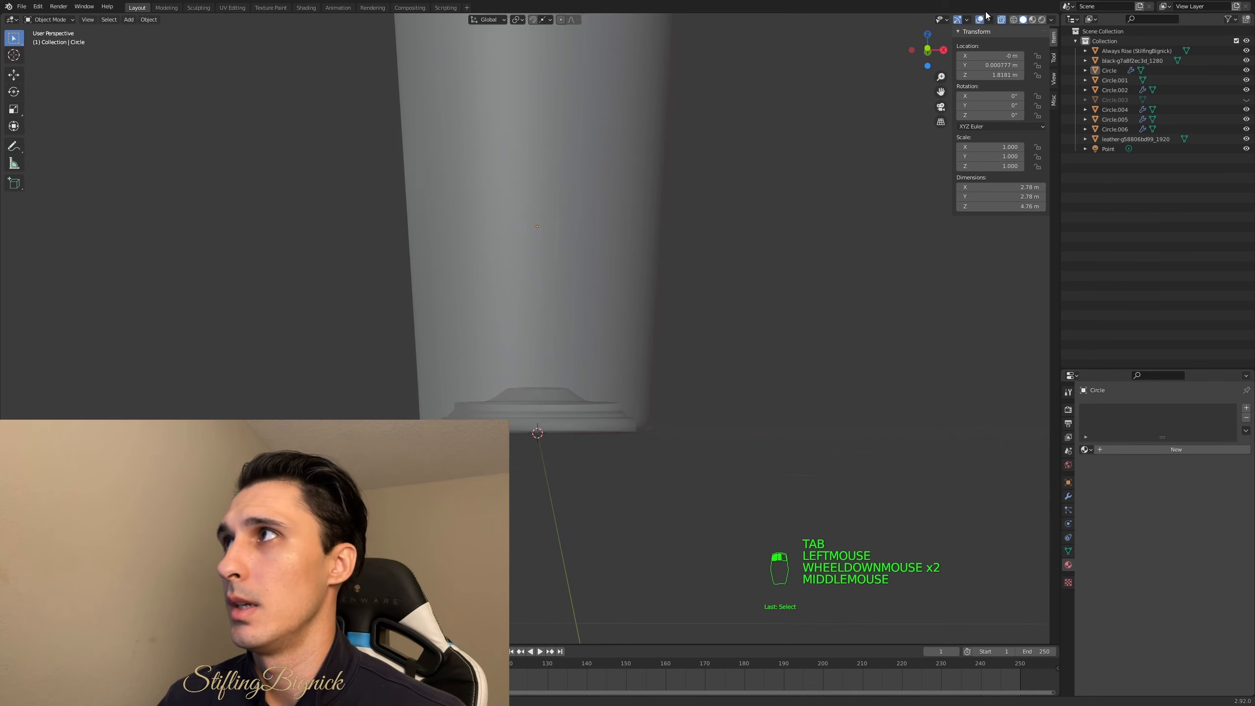
left_click(1002, 20)
scroll(657, 240, "down", 2)
middle_click_drag(655, 218, 628, 217)
scroll(657, 261, "up", 2)
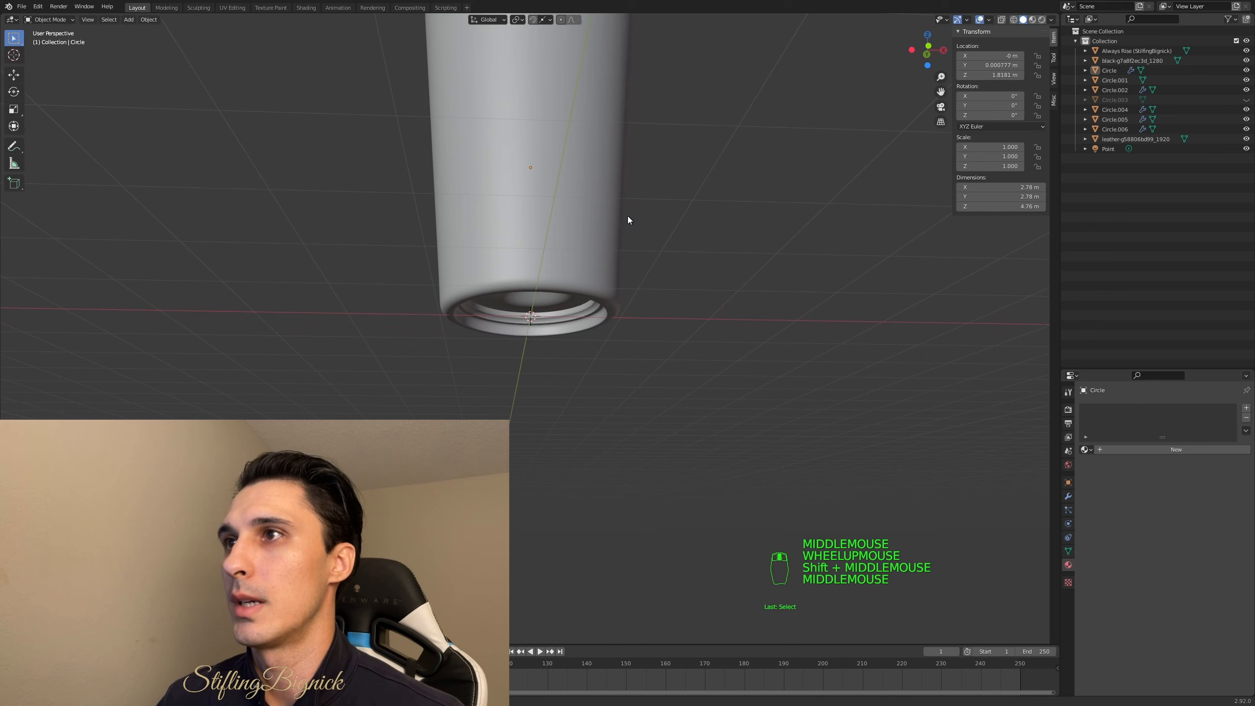
left_click(569, 289)
middle_click_drag(571, 281, 570, 271)
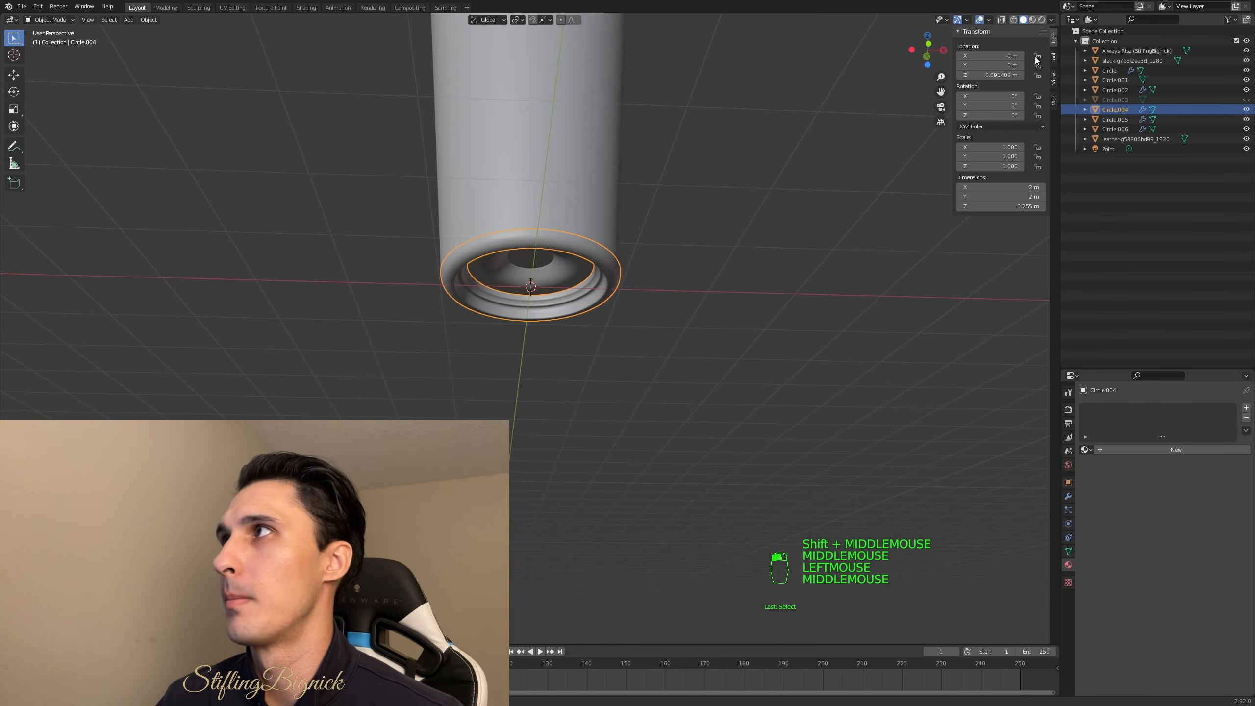
scroll(837, 140, "up", 2)
left_click(1033, 20)
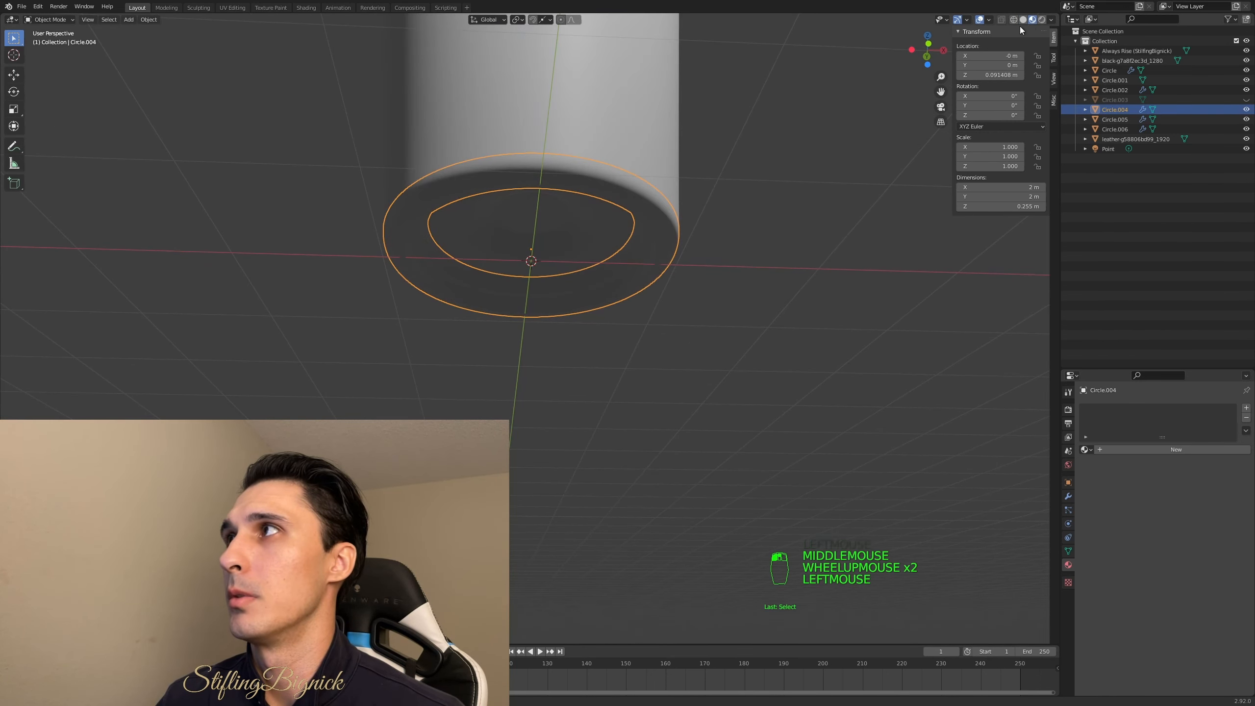
- Assign the existing material named Material to the base ring beneath the cup
middle_click_drag(737, 141, 737, 154)
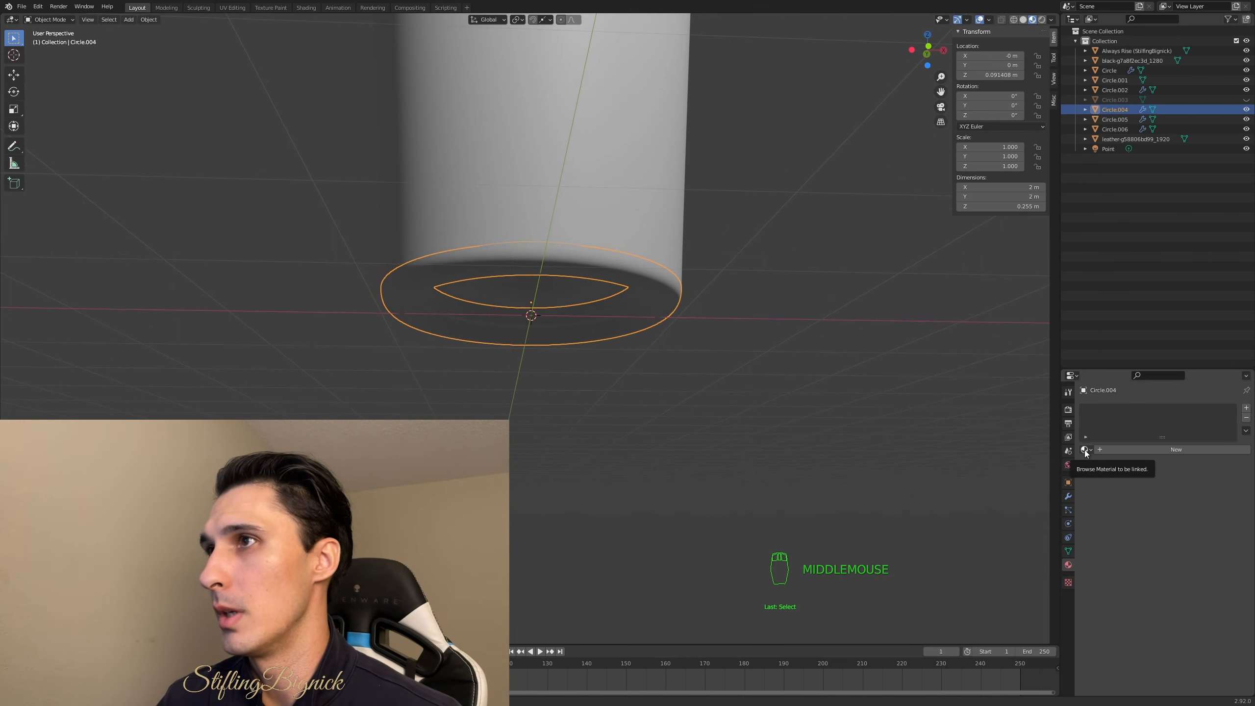
middle_click_drag(702, 145, 681, 190)
scroll(677, 236, "down", 2)
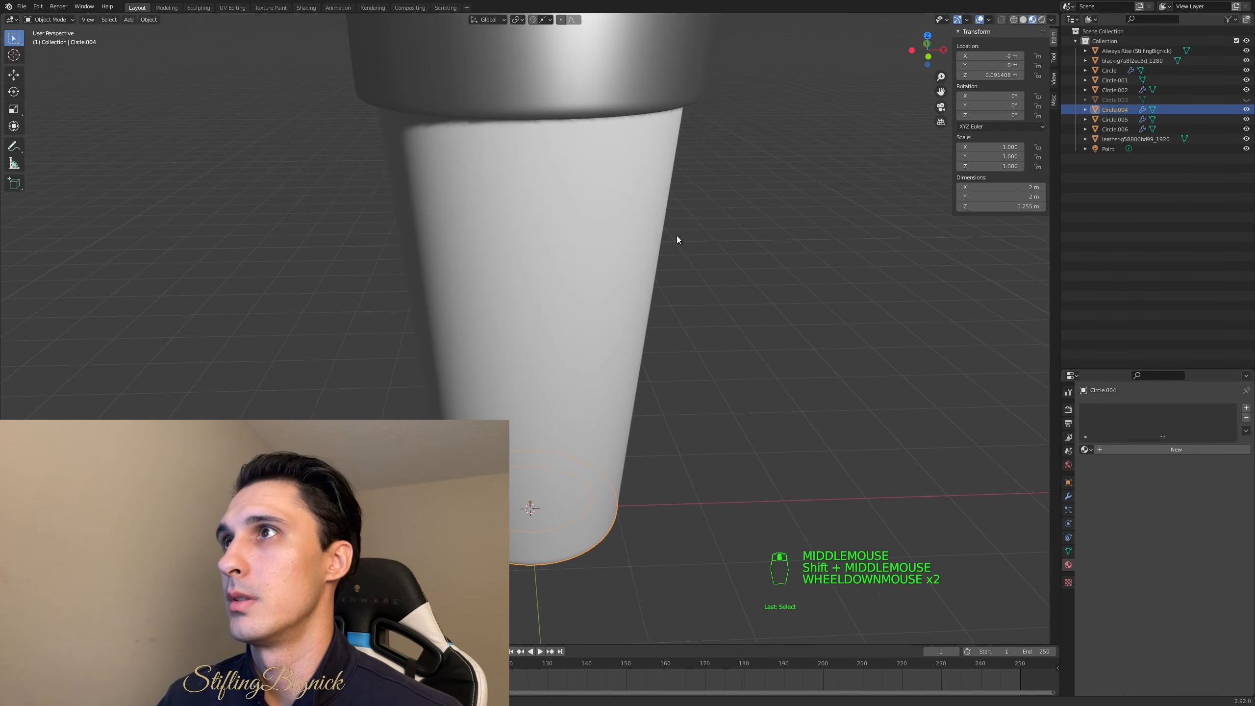
mouse_move(677, 235)
middle_mouse_down("shift")
mouse_move(669, 195)
mouse_move(667, 241)
mouse_move(667, 196)
mouse_move(637, 203)
mouse_move(669, 236)
middle_mouse_up("shift")
scroll(655, 233, "up", 1)
left_click(1086, 449)
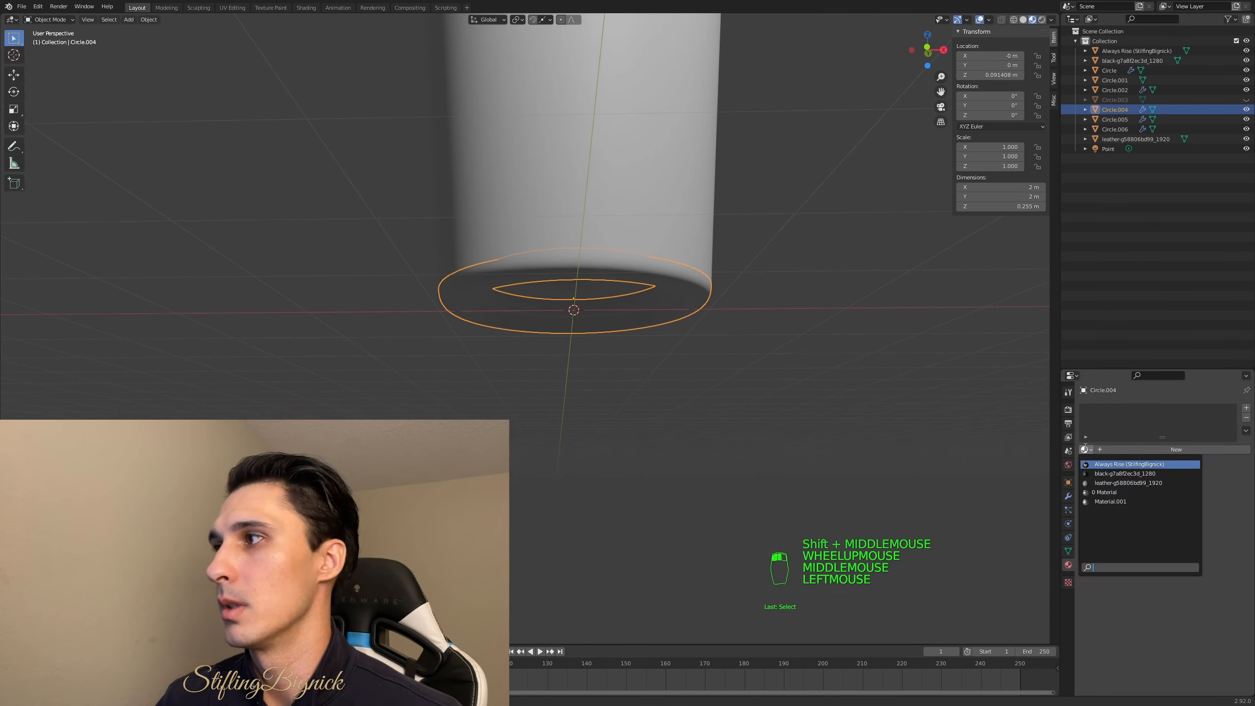
left_click(1110, 502)
- Select the metallic lid to check which material it uses
middle_click_drag(894, 364, 761, 317)
scroll(863, 342, "down", 4)
left_click(559, 114)
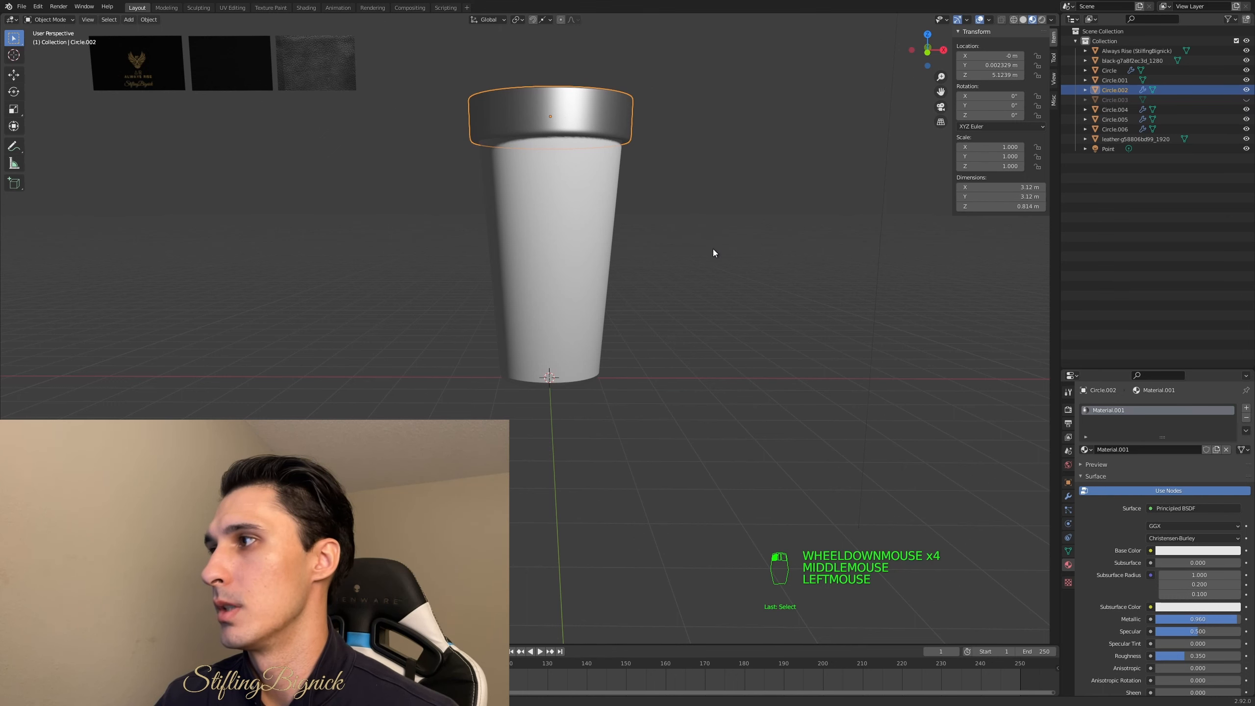
scroll(713, 250, "up", 1)
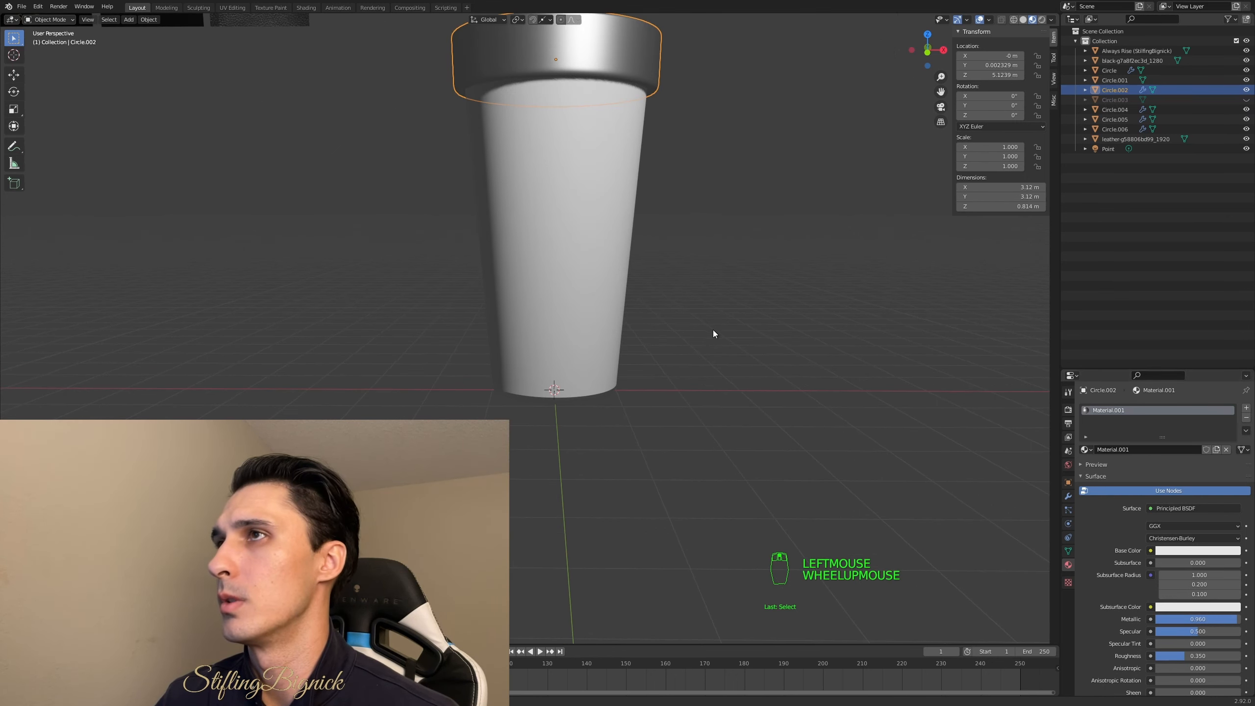
scroll(712, 328, "up", 2)
middle_click_drag(710, 327, 705, 296)
- Replace the material on the base ring beneath the cup with Material.001, then deselect it
left_click(587, 242)
middle_click_drag(586, 242, 616, 250)
left_click(1087, 450)
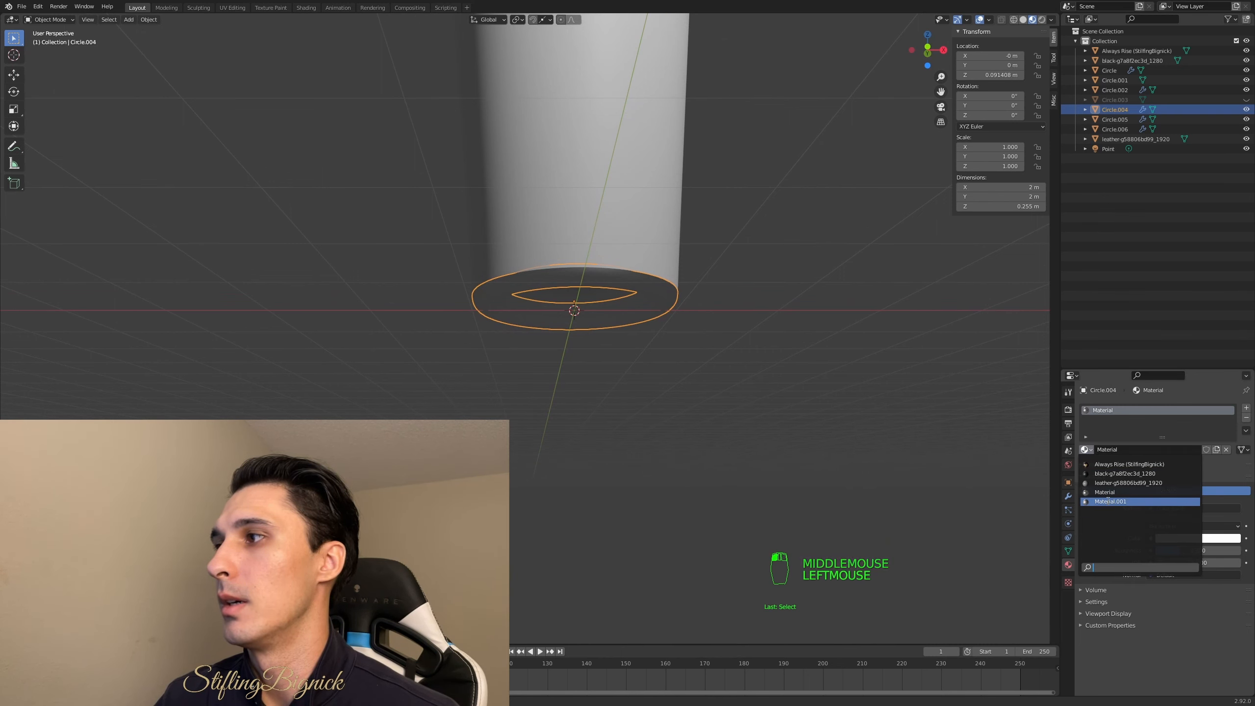
left_click(1111, 502)
left_click(789, 278)
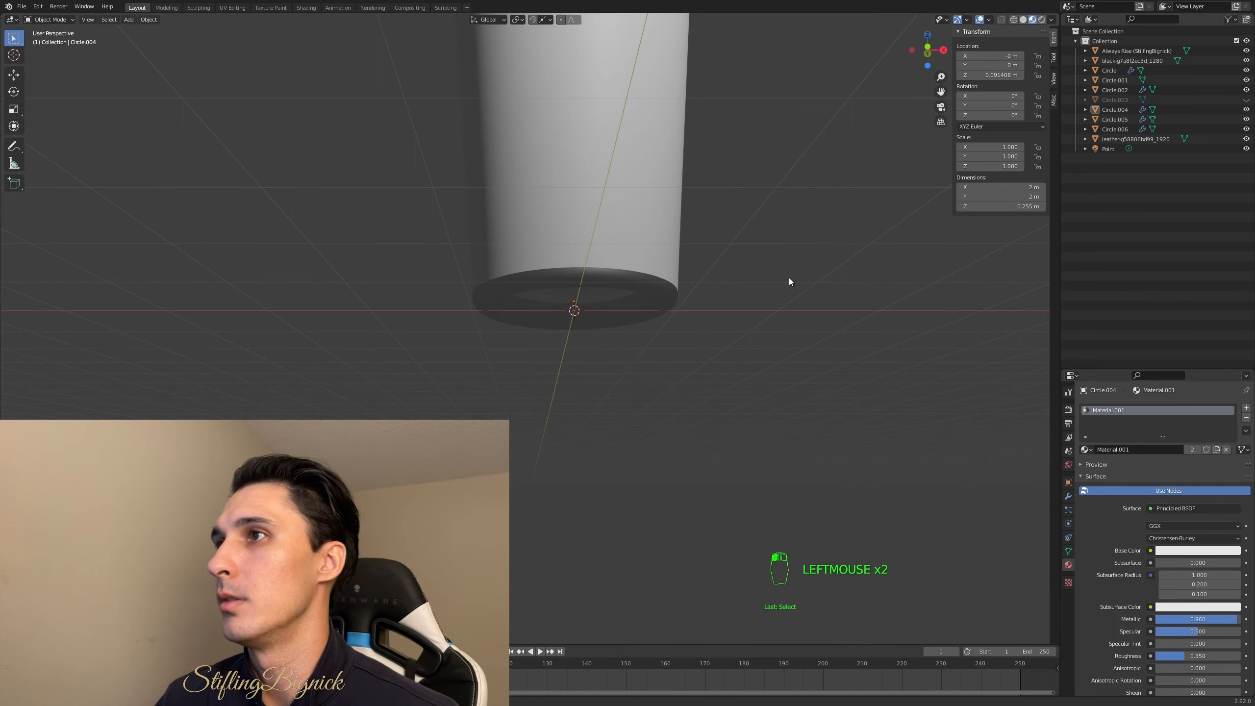
- Examine the cup's separate lid, body and base parts from the side and from below
middle_click_drag(697, 227, 670, 271)
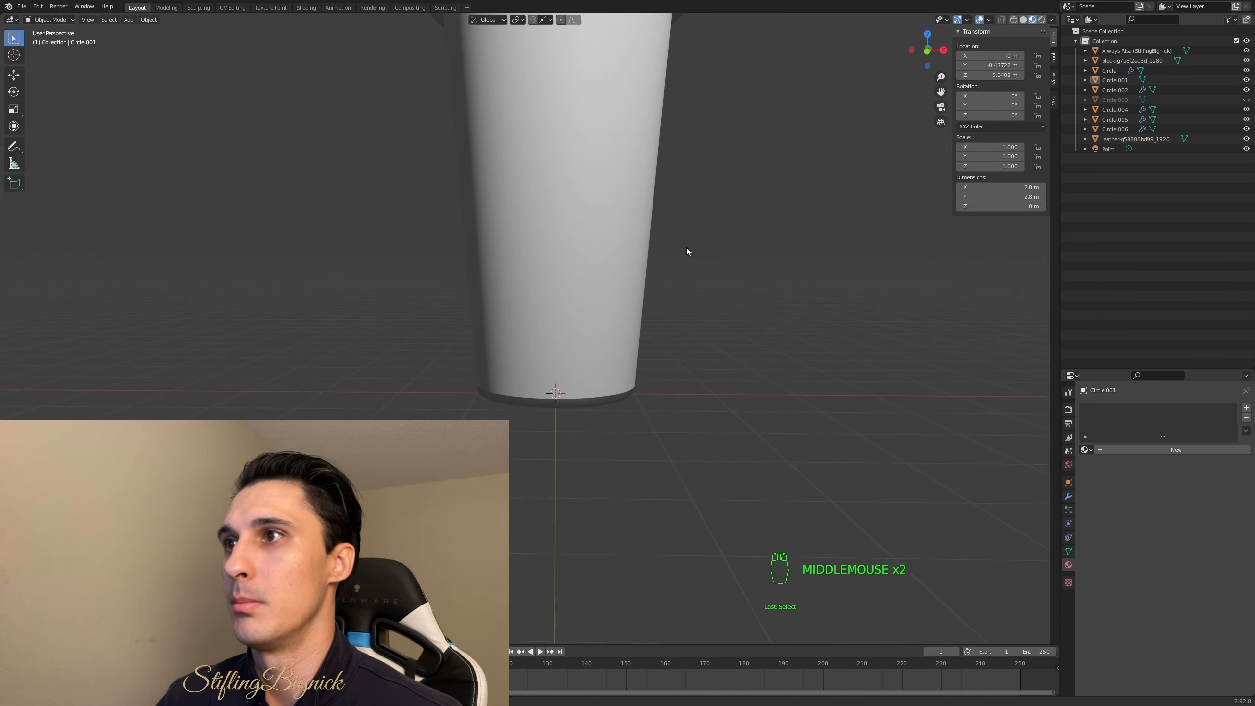
scroll(675, 226, "down", 2)
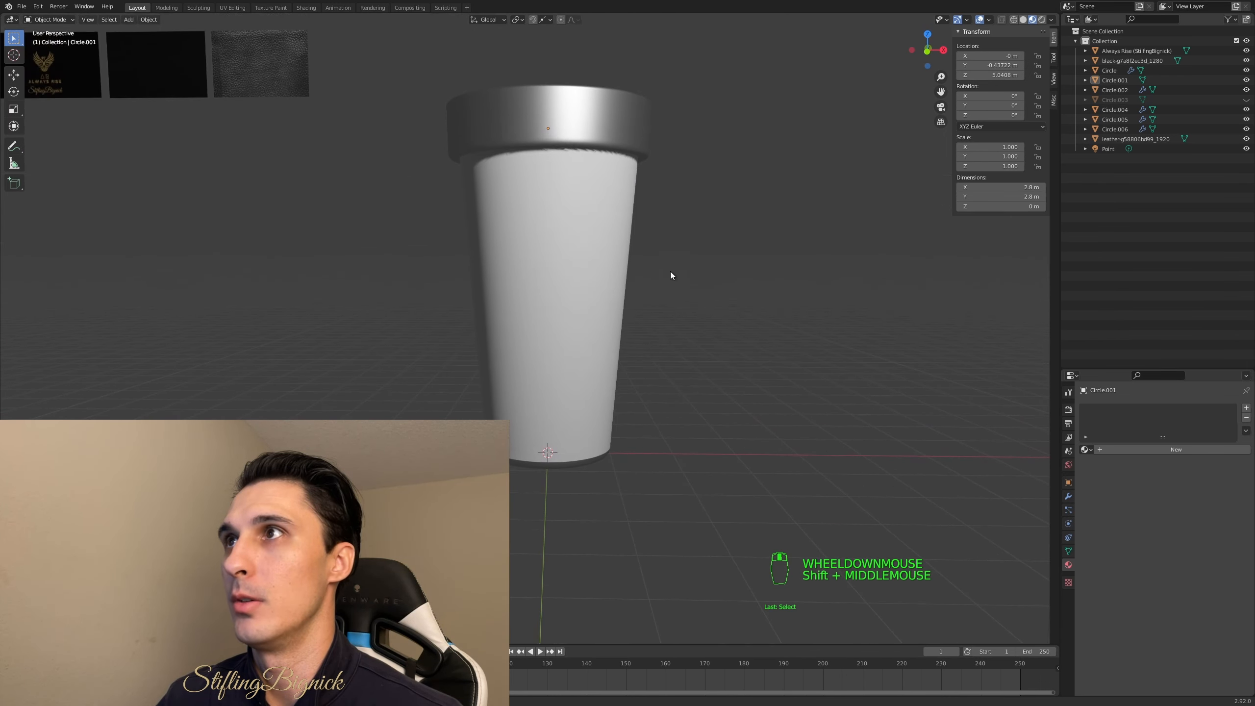
left_click(608, 130)
left_click(697, 278)
left_click(576, 462)
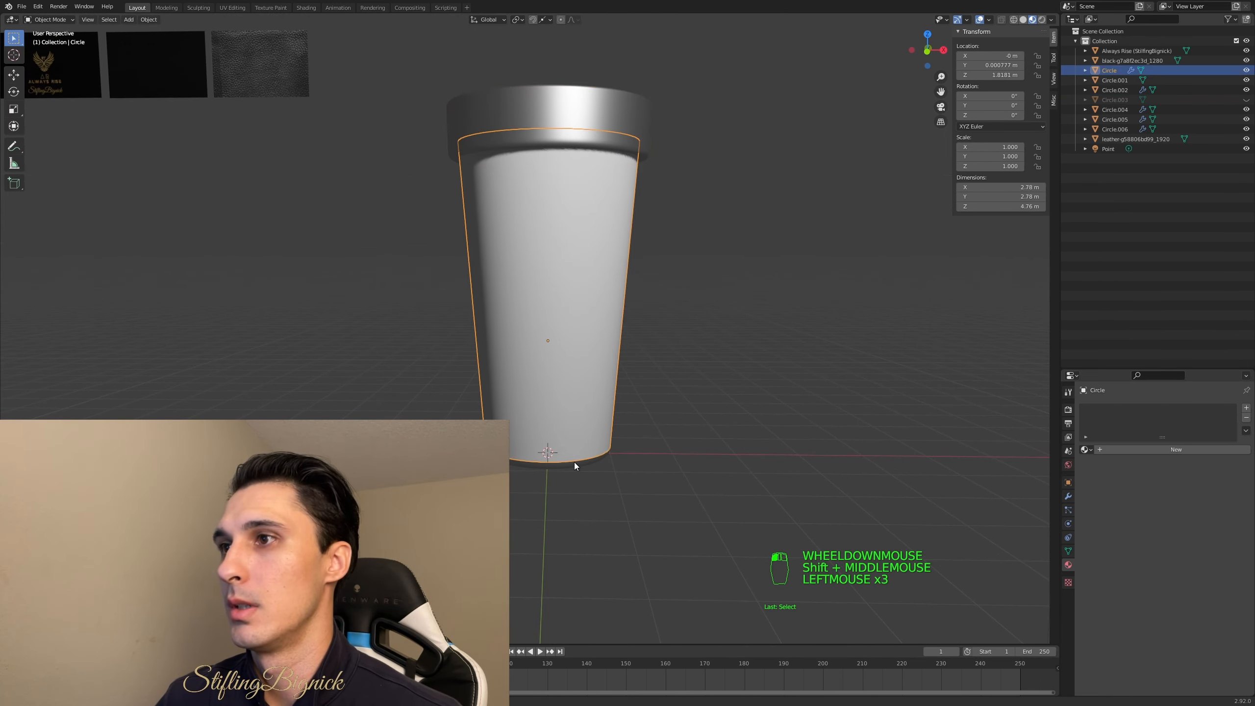
left_click(588, 460)
left_click(679, 413)
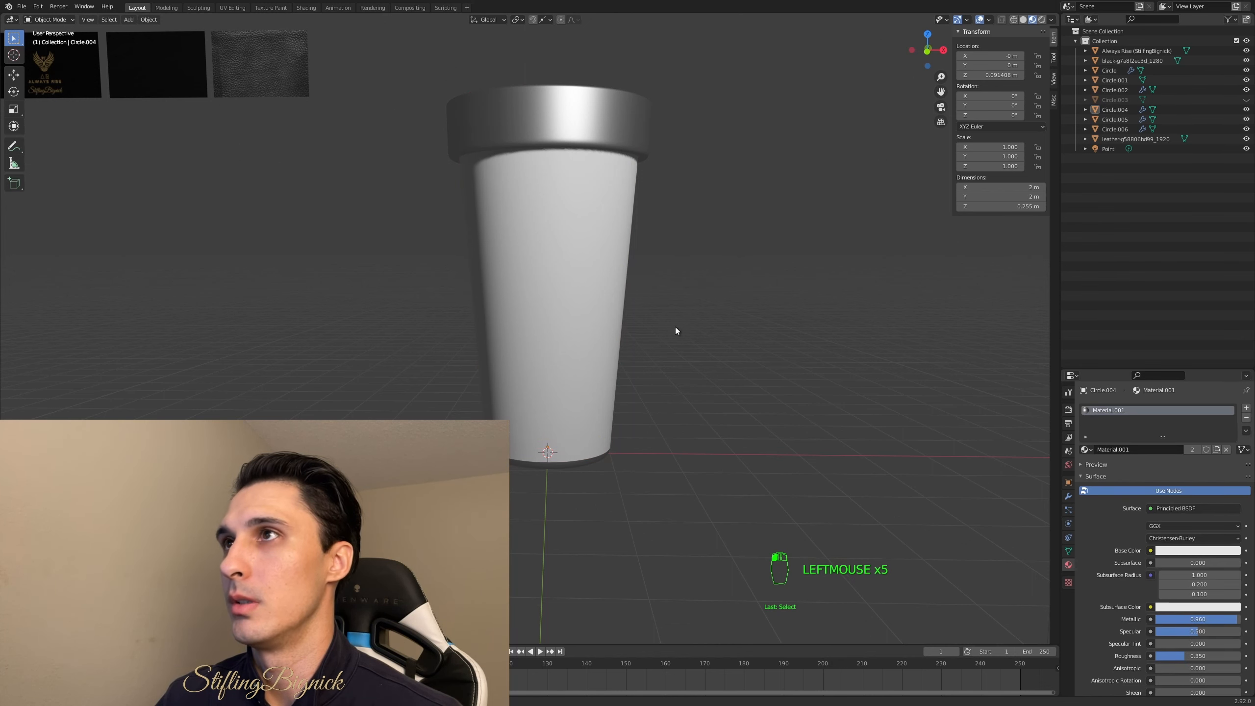
middle_click_drag(675, 327, 594, 320, "shift")
left_click(591, 283, "shift")
left_click(720, 339)
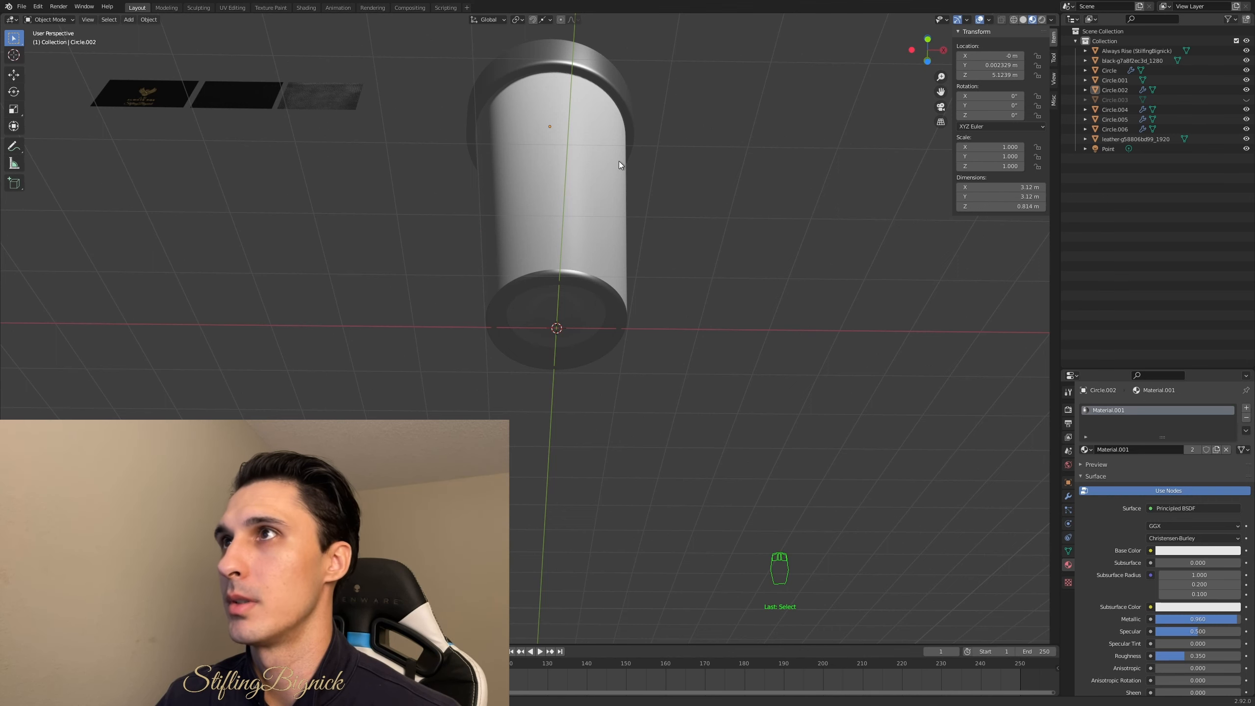
middle_click_drag(615, 207, 615, 268)
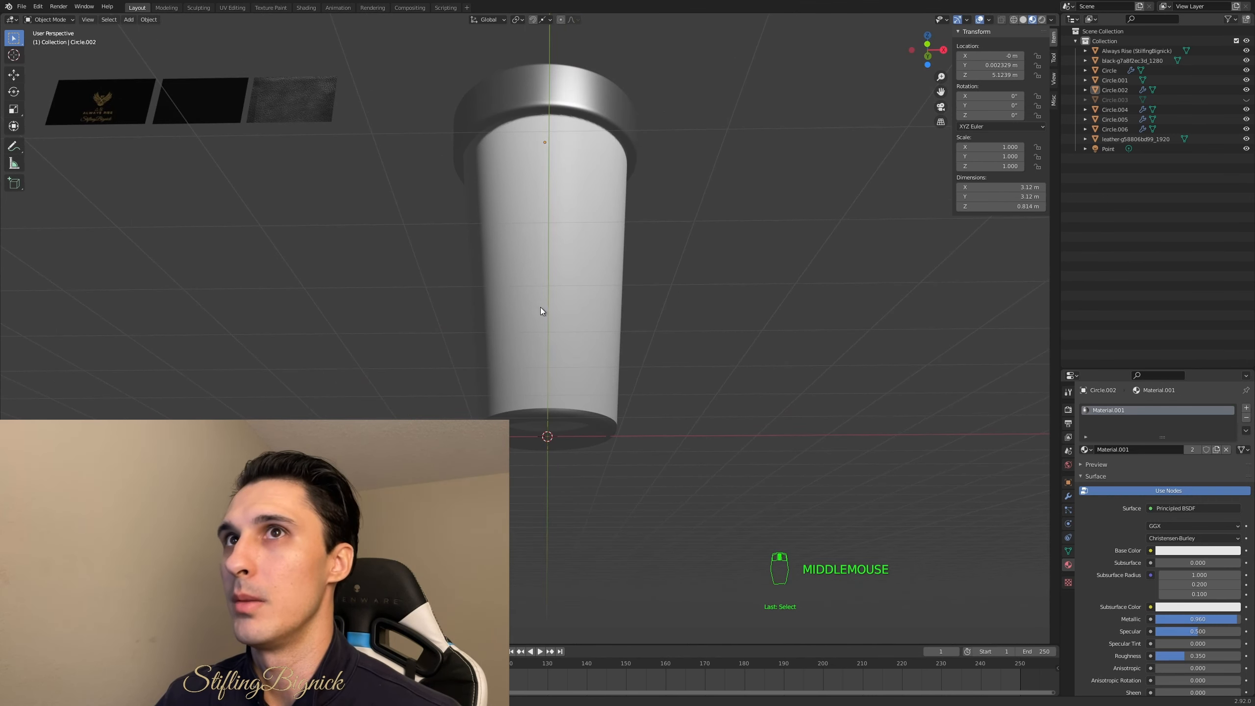
middle_click_drag(542, 310, 611, 275)
- Parent the base pieces, the lid and the disc Circle.001 to the cup body with Object parenting
left_click(609, 296, "shift")
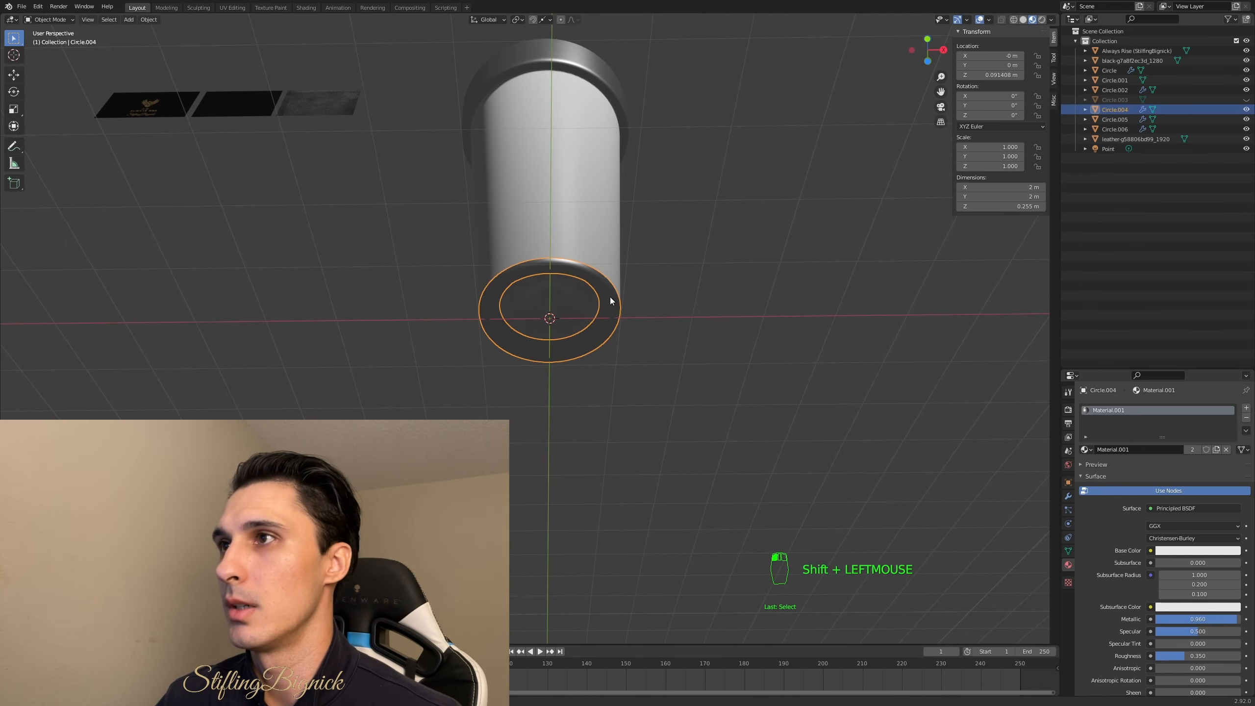
left_click(579, 309, "shift")
left_click(561, 300, "shift")
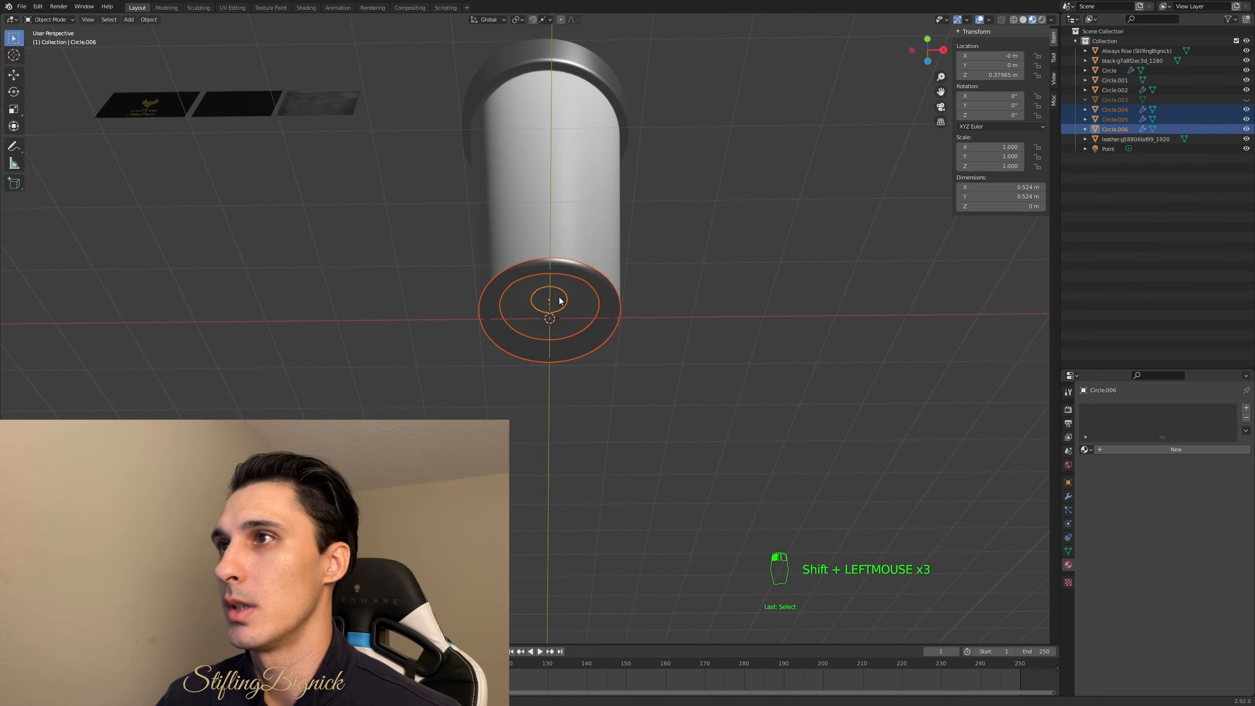
middle_click_drag(589, 211, 567, 261)
left_click(565, 242, "shift")
left_click(565, 288, "shift")
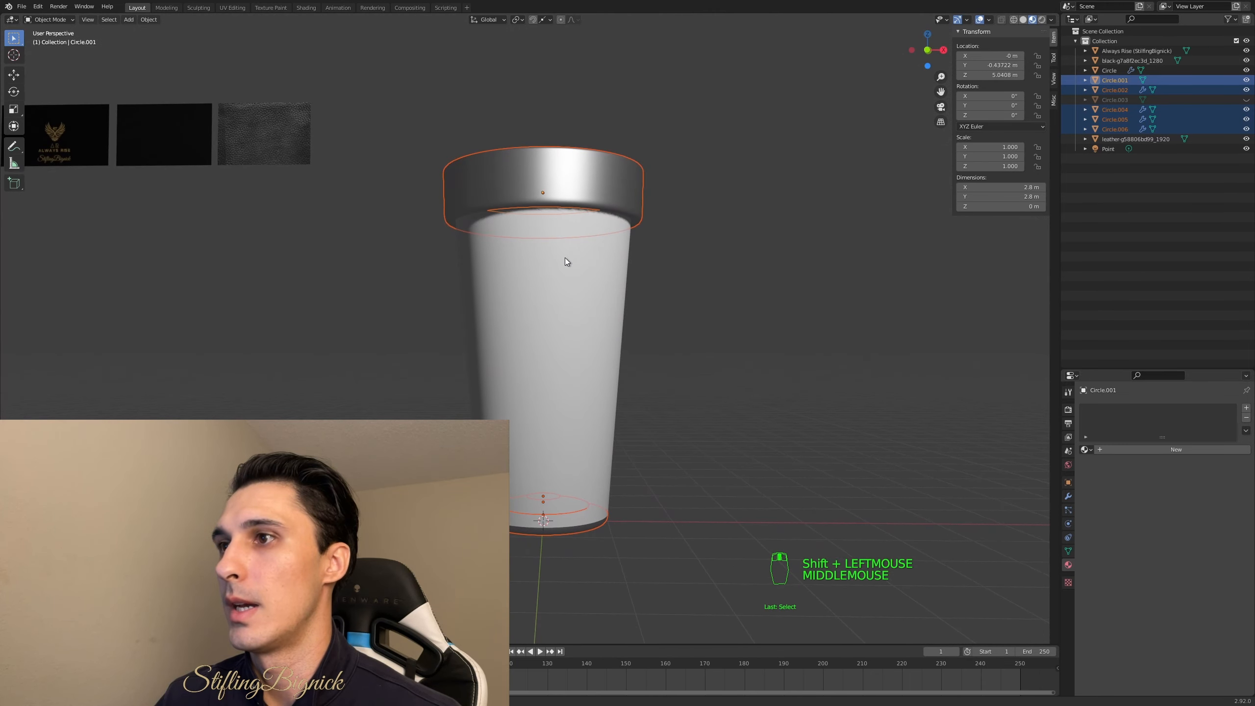
left_click(554, 353, "shift")
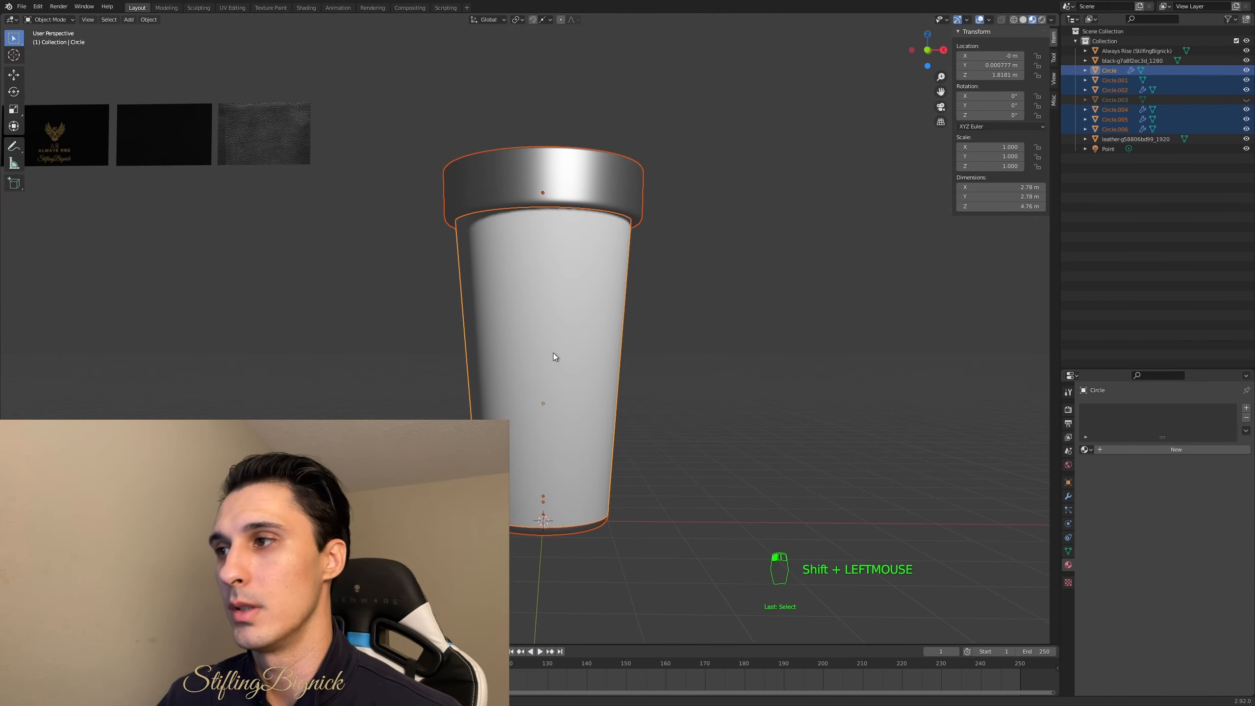
right_click(553, 356)
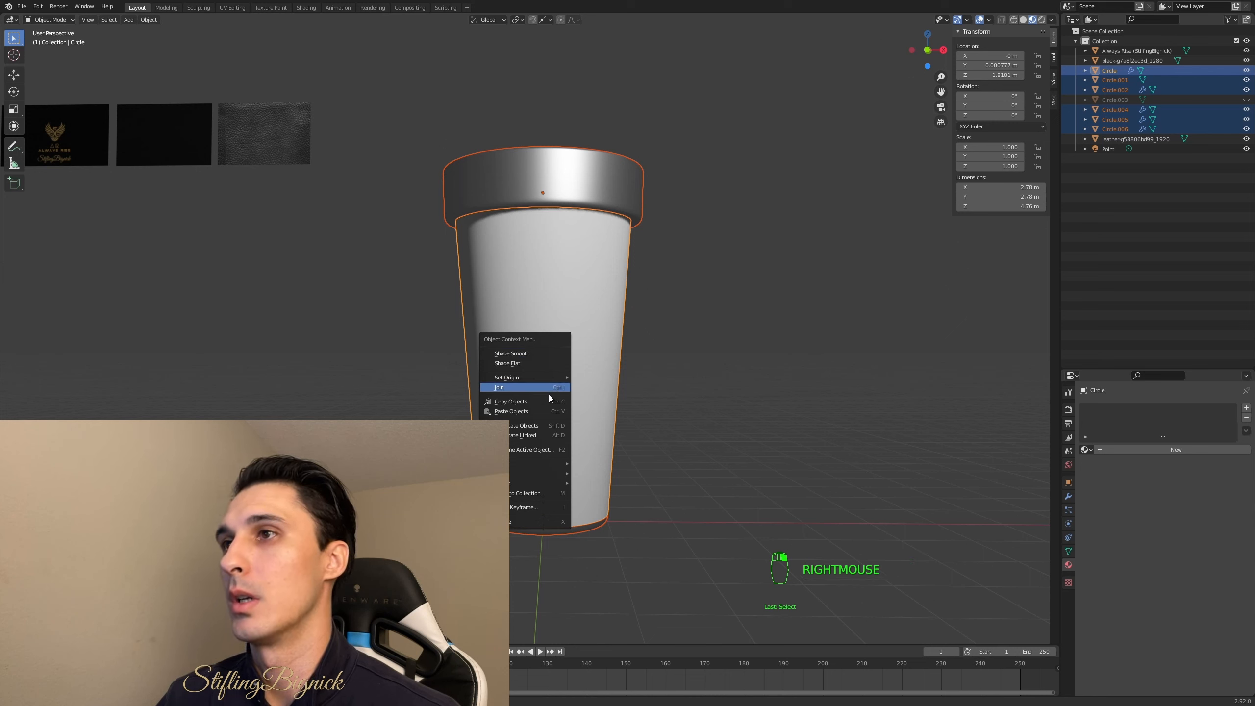
mouse_move(536, 483)
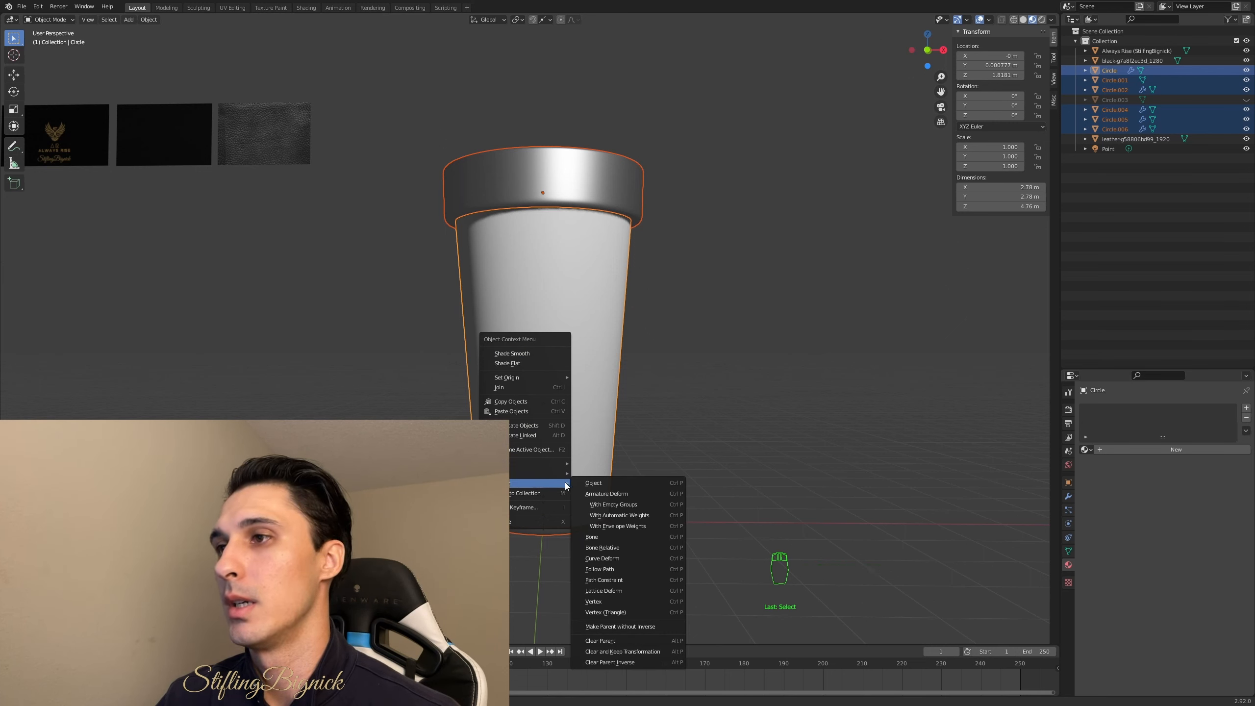
left_click(594, 483)
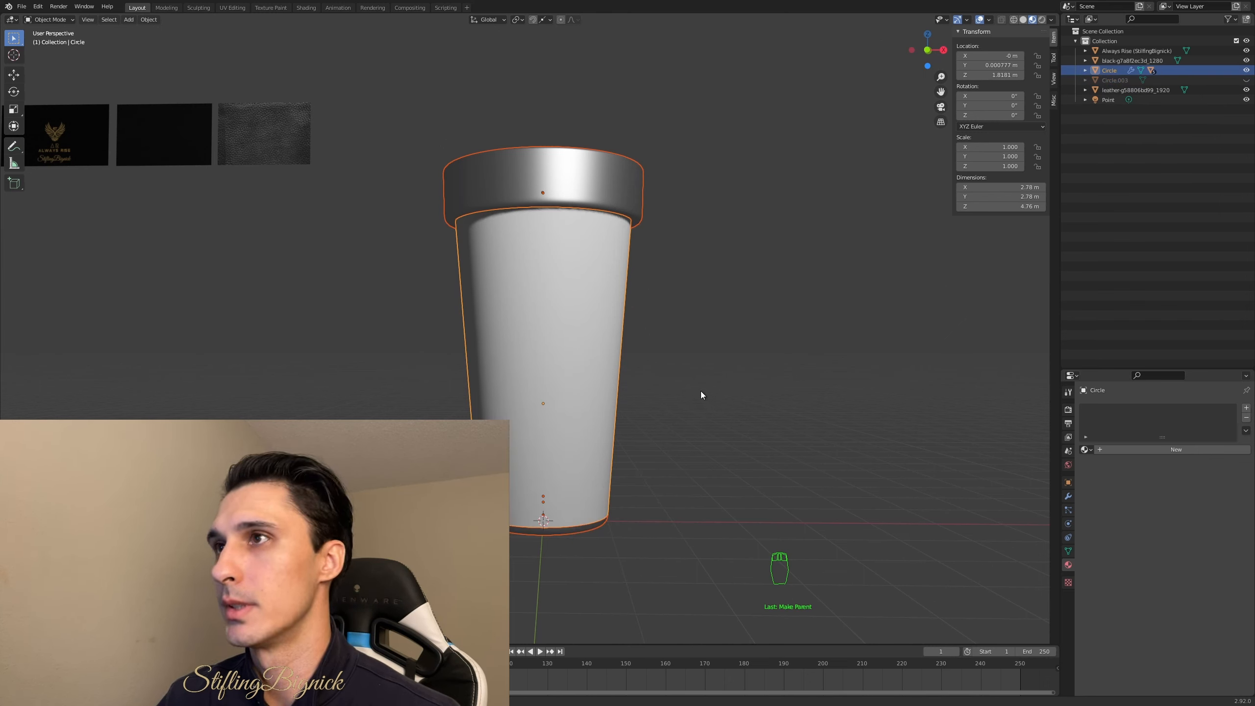
- Try moving the cup body alone to test whether the parented parts follow, then cancel the move
left_click(586, 365)
left_click(576, 363)
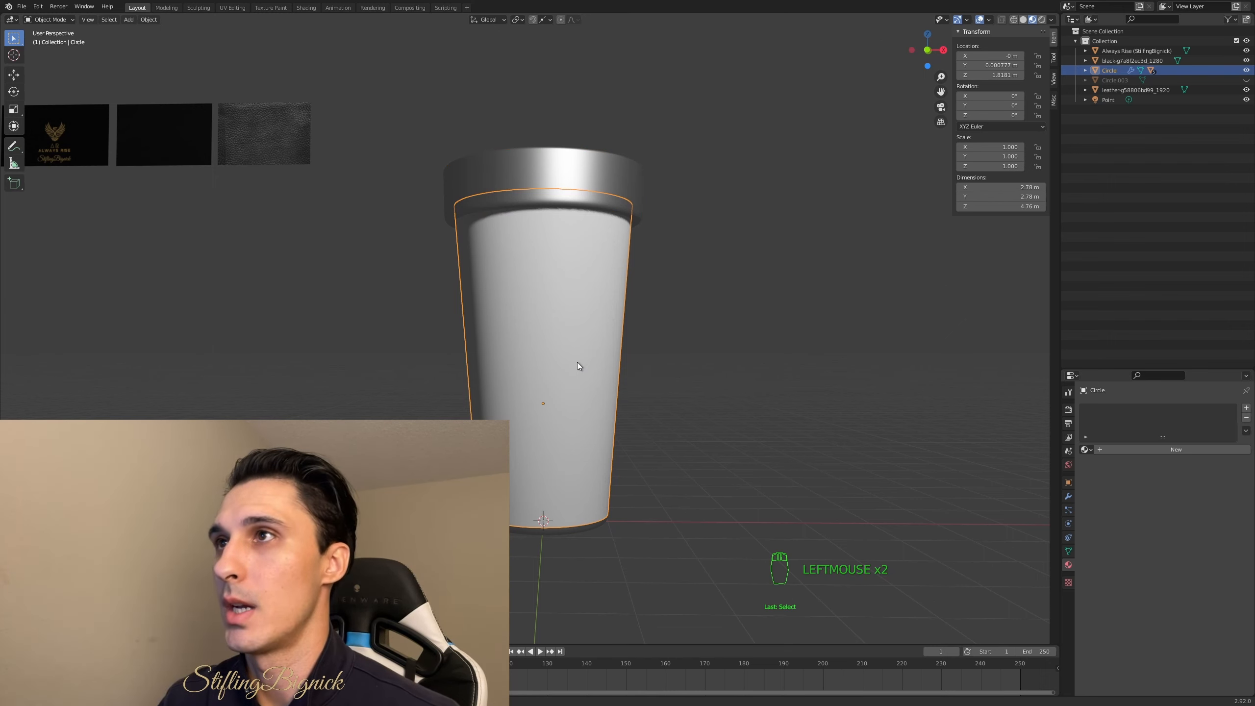
key("g")
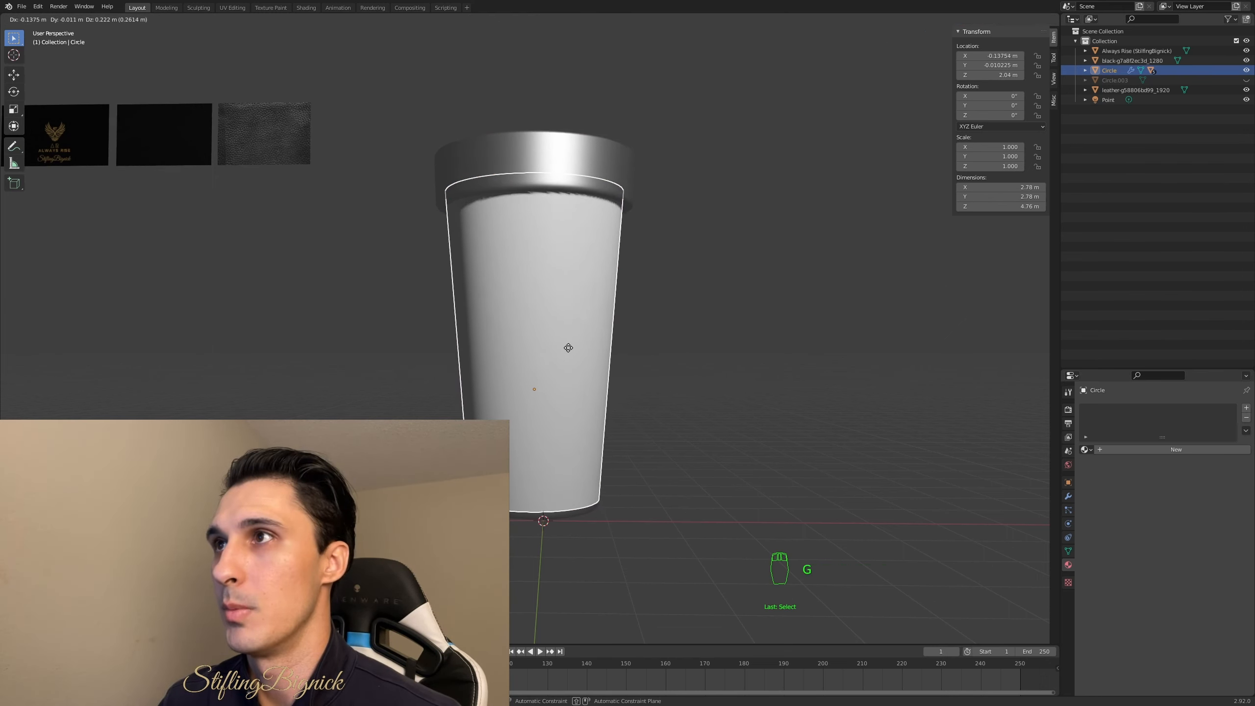
right_click(674, 302)
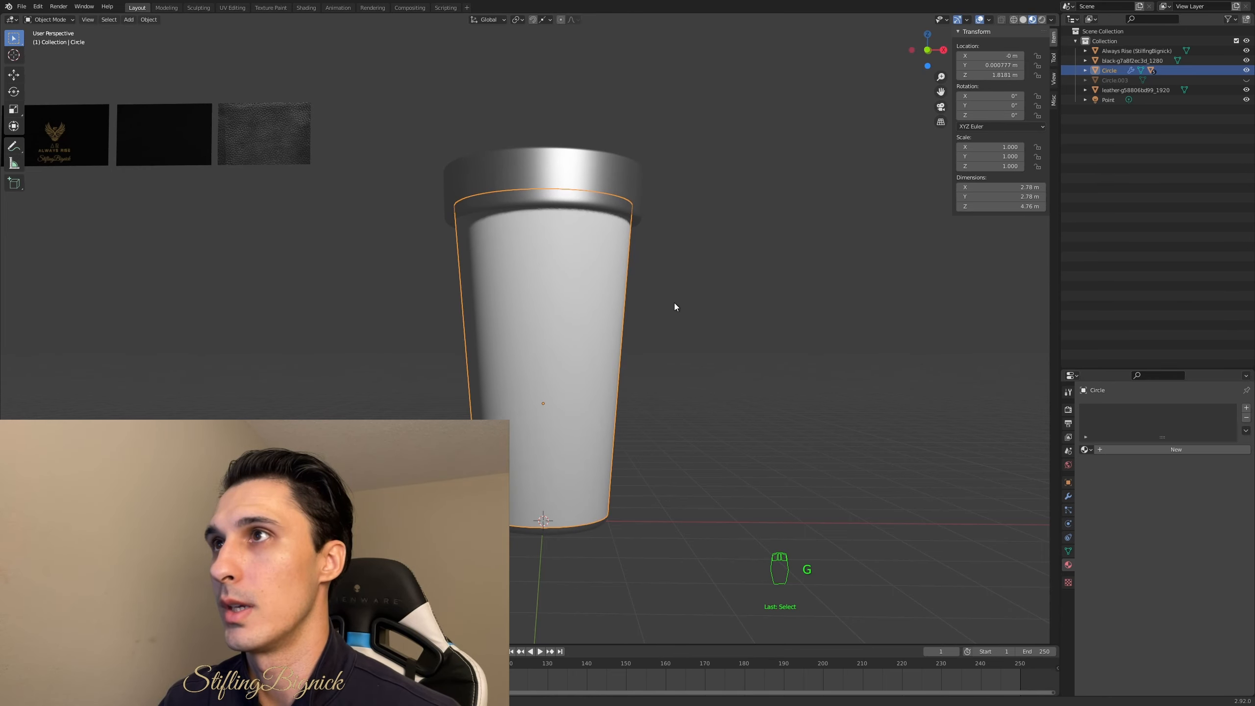
- Set the material blend mode of the Always Rise logo image plane to Opaque
mouse_move(675, 302)
middle_mouse_down()
mouse_move(680, 352)
mouse_move(681, 306)
middle_mouse_up()
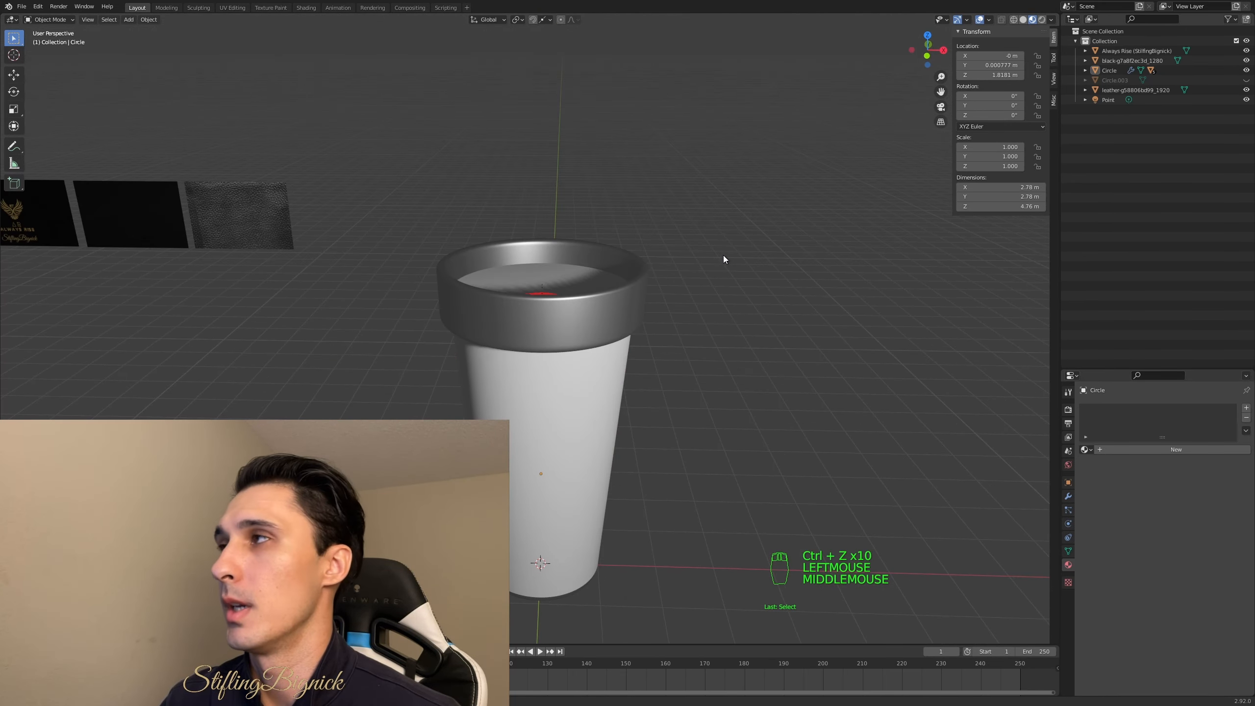
middle_click_drag(724, 255, 698, 271)
scroll(724, 251, "down", 1)
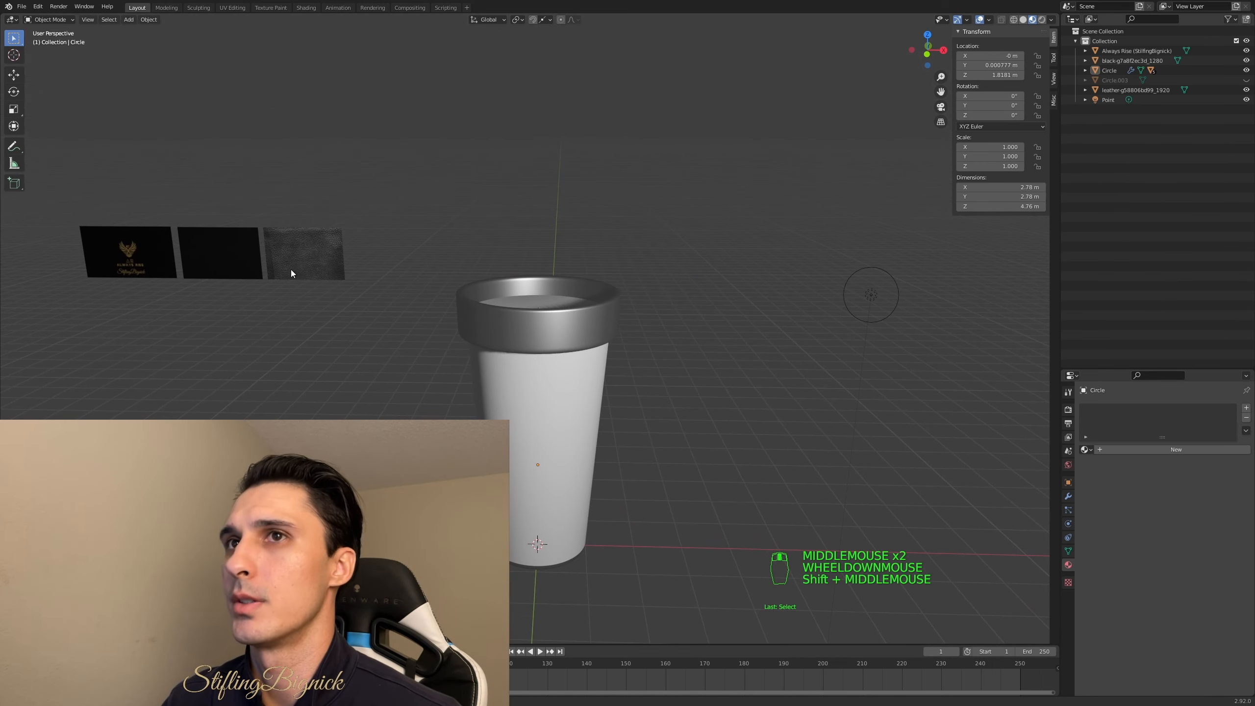
left_click(149, 258)
scroll(1120, 585, "down", 3)
scroll(1118, 580, "down", 17)
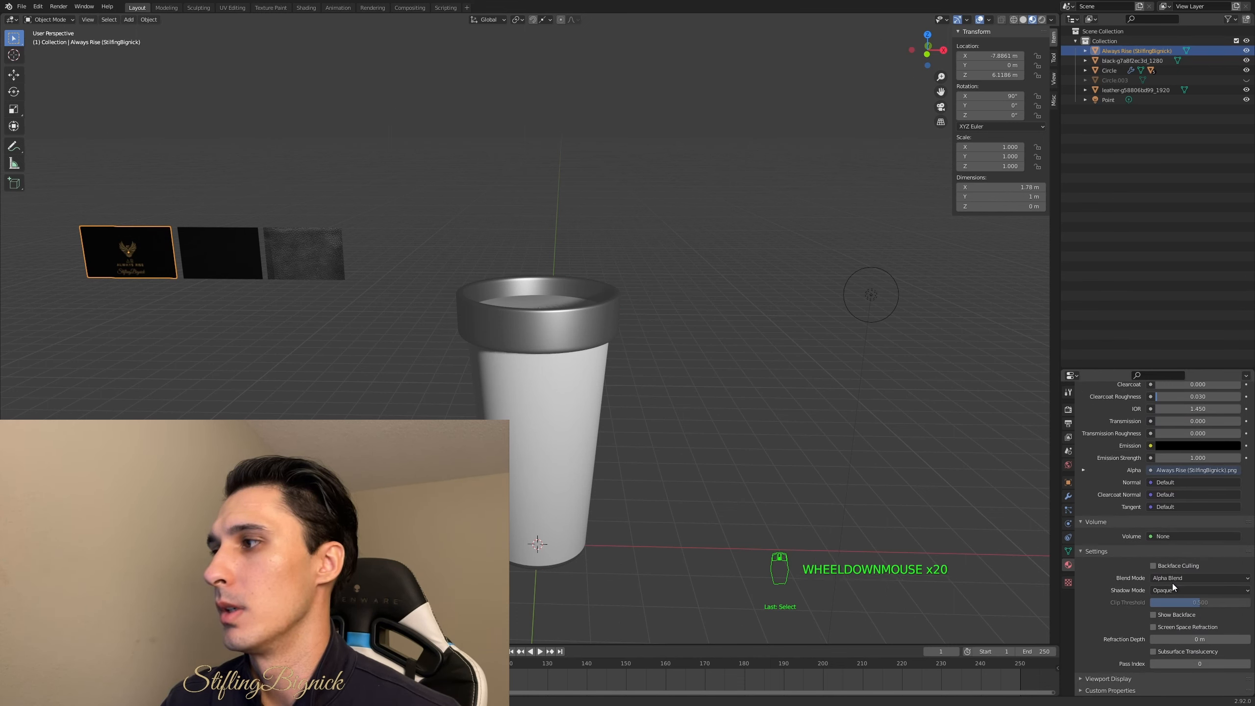
left_click(1181, 578)
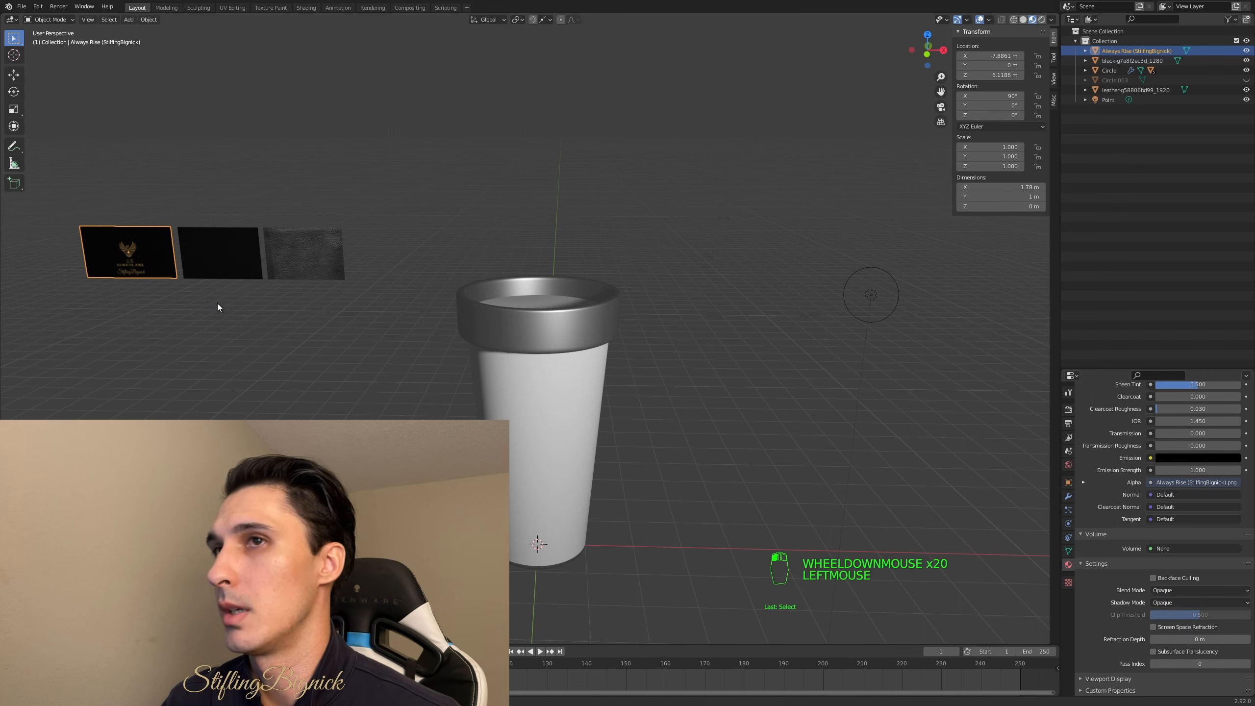
- Set the material blend mode of the black and leather image planes to Opaque, then deselect them
left_click(220, 257)
left_click(1181, 593)
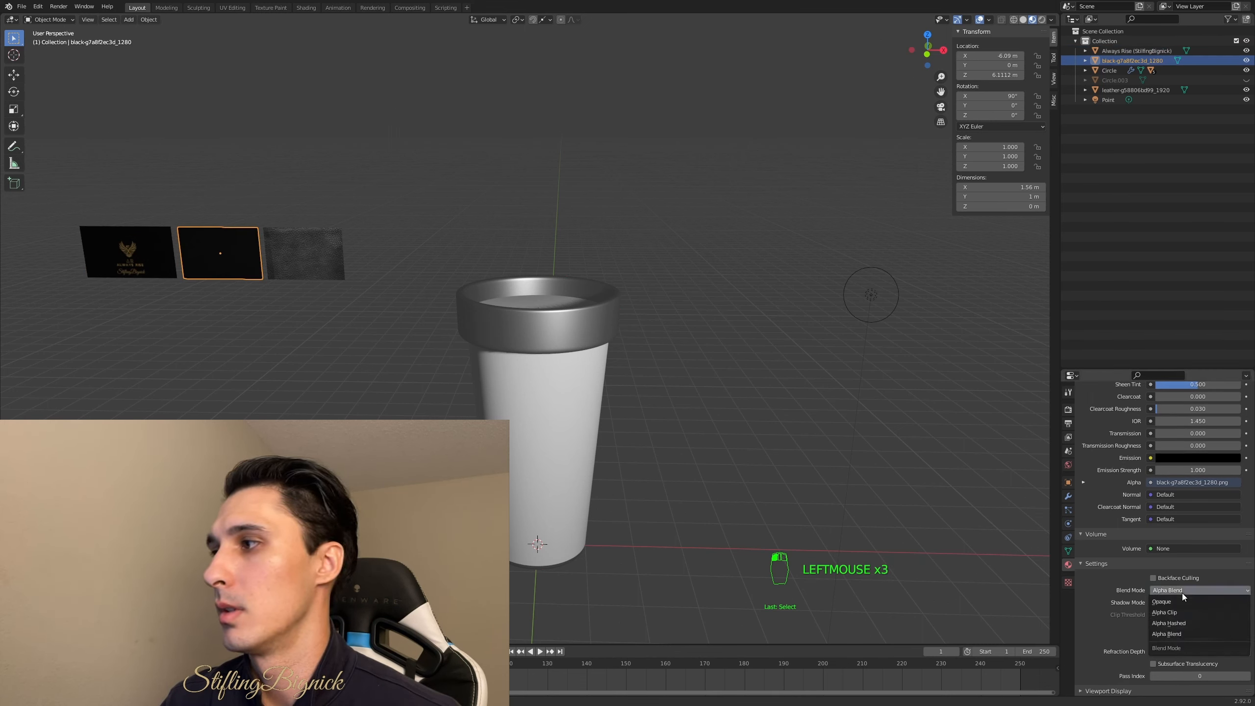
left_click(346, 262)
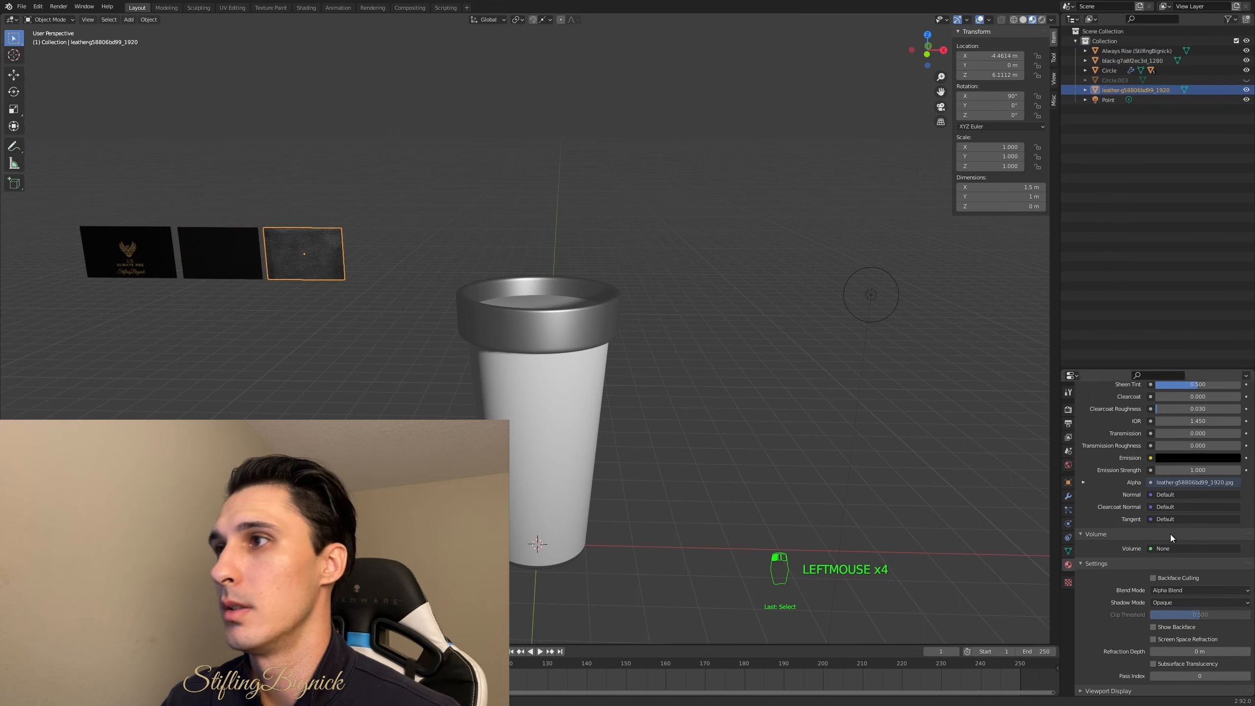
left_click(1206, 589)
left_click(1178, 600)
left_click(708, 365)
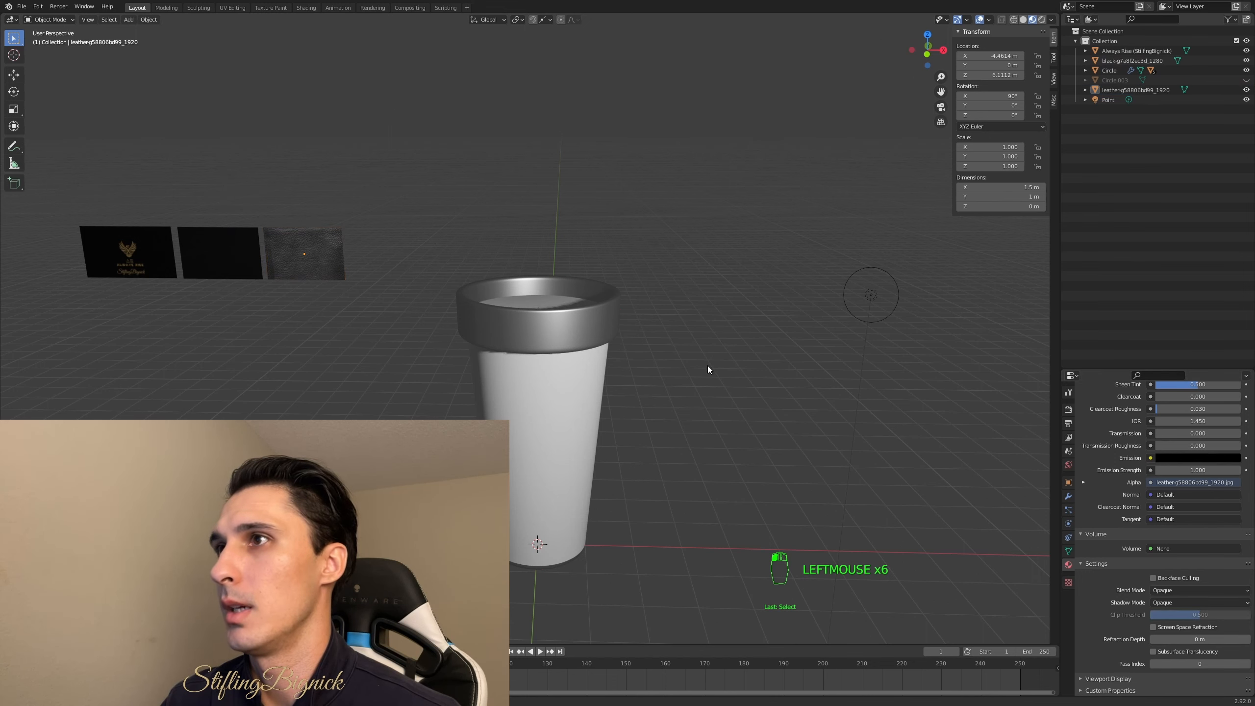
- Rotate the cup body about 55.8° around the X axis to tilt the lid into view, then deselect it
middle_click_drag(709, 368, 747, 368)
scroll(714, 367, "up", 1)
scroll(737, 364, "up", 1)
scroll(744, 361, "down", 2)
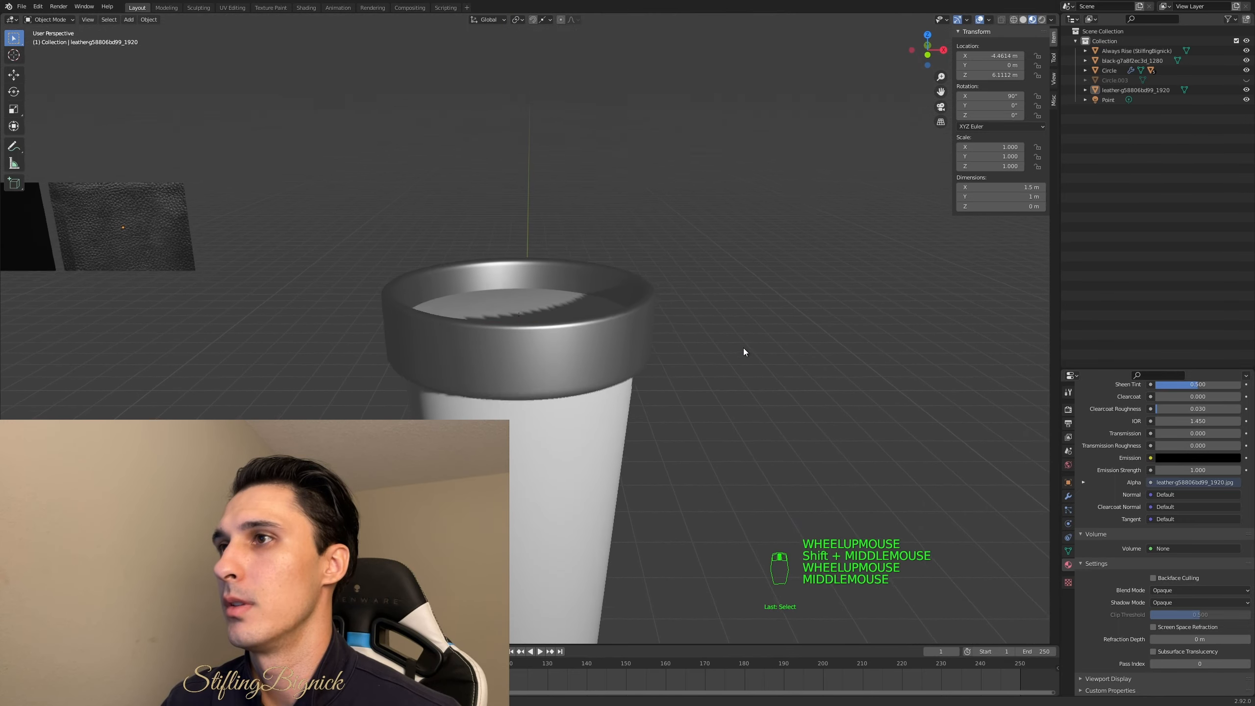
left_click(545, 481)
scroll(657, 438, "down", 1)
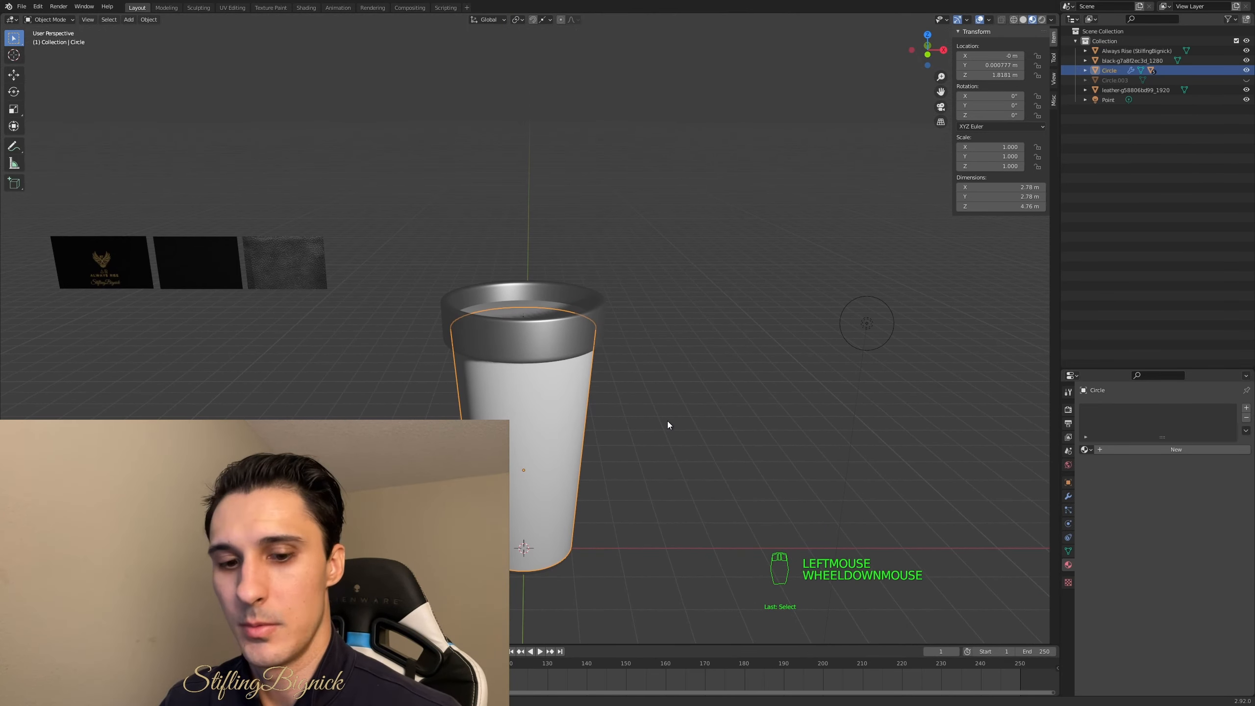
key("r")
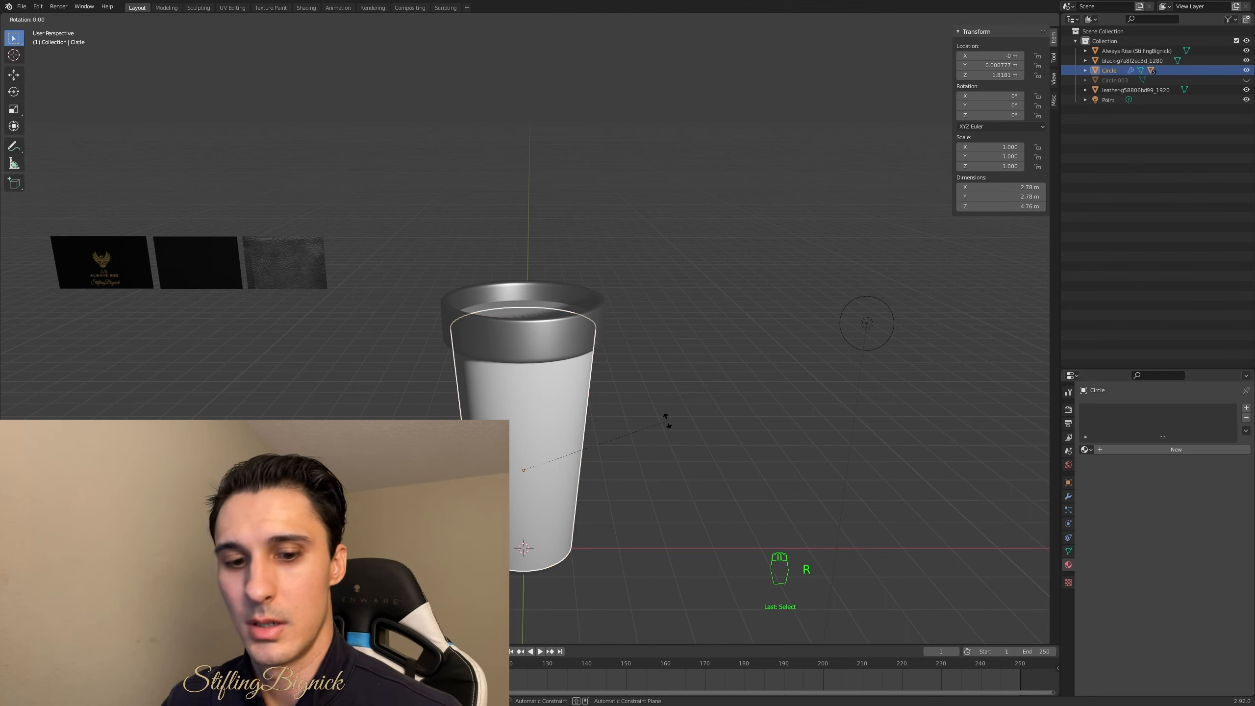
key("x")
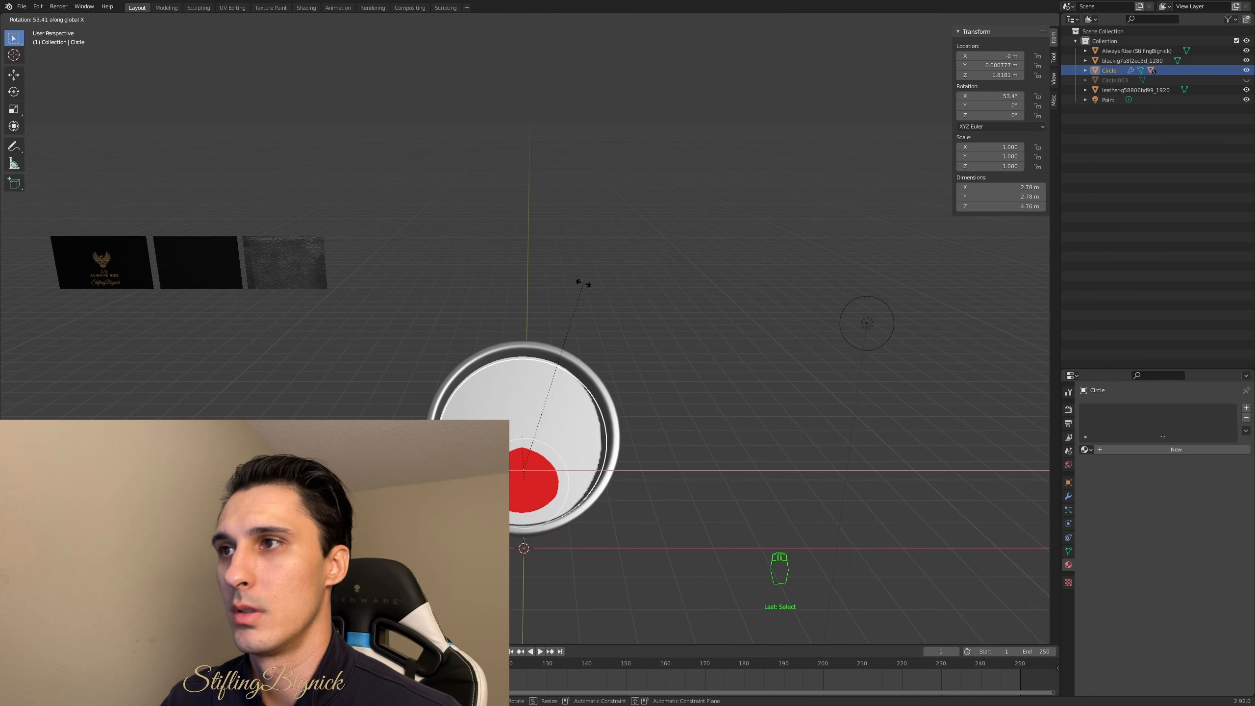
left_click(600, 286)
left_click(673, 368)
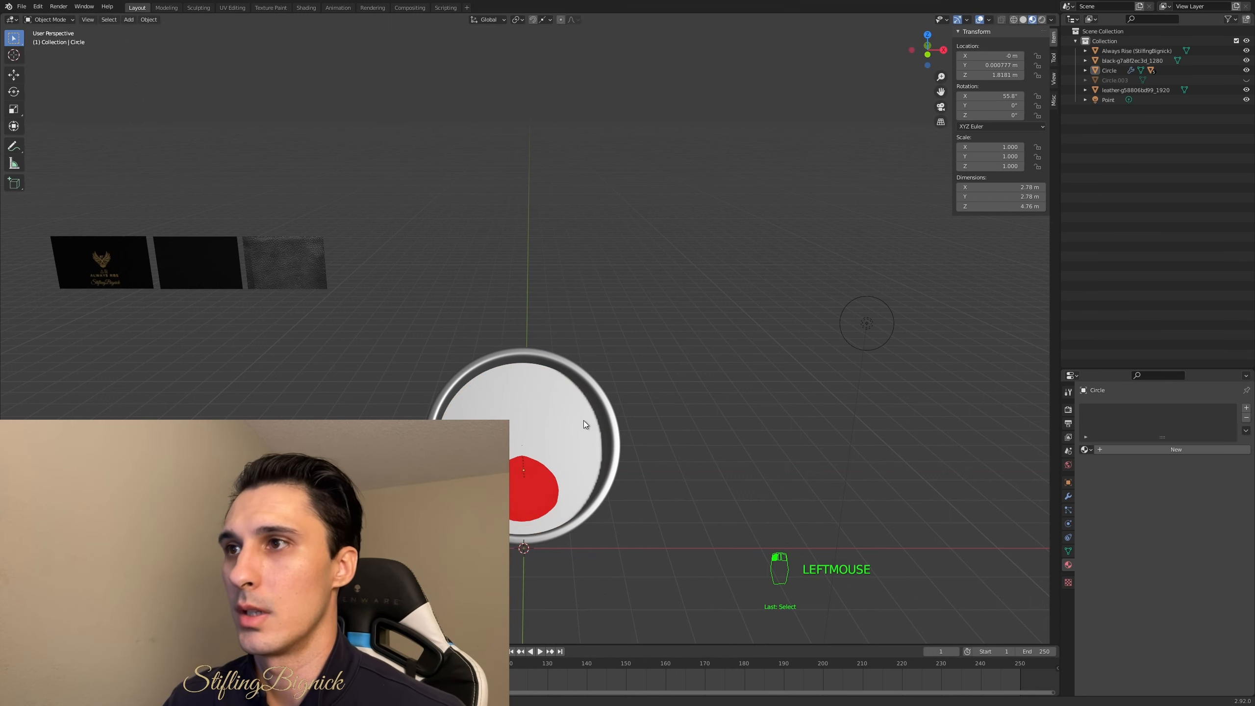
- Assign the existing material black-g7a8f2ec3d_1280 to the disc Circle.001 inside the lid
left_click(584, 424)
scroll(674, 401, "up", 2)
middle_click_drag(674, 402, 764, 382)
key("g")
right_click(642, 374)
left_click(750, 477)
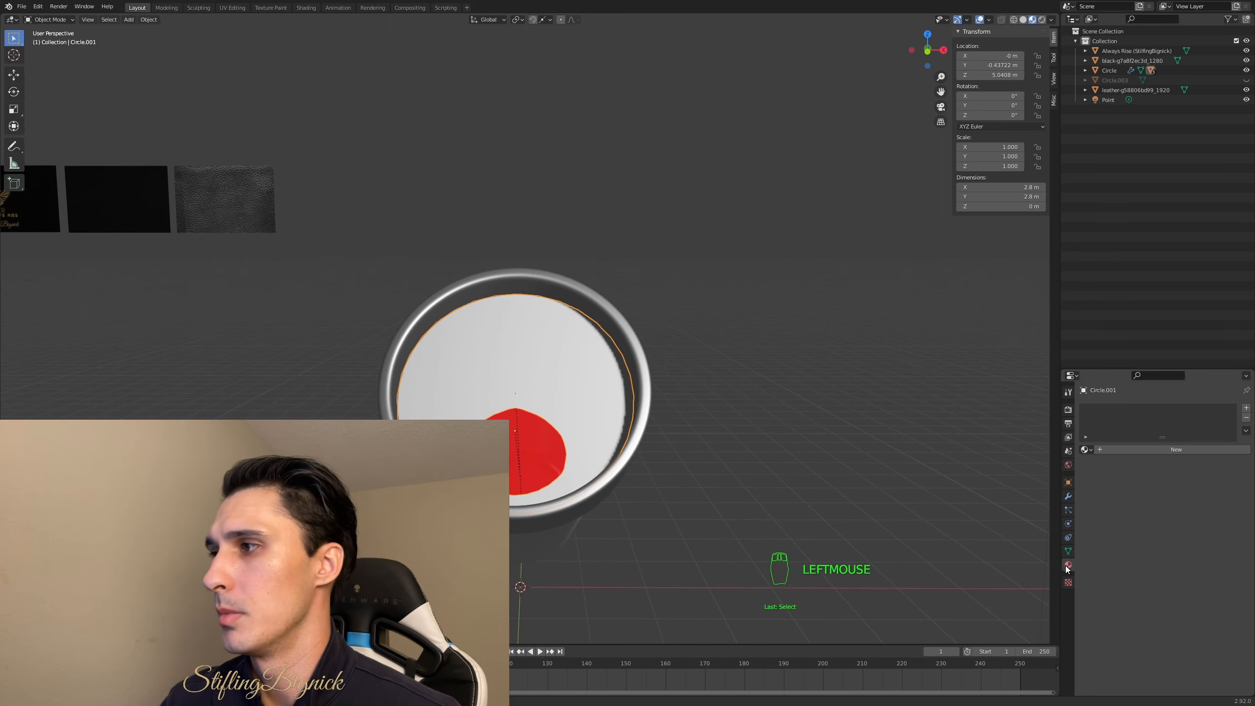
left_click(1085, 449)
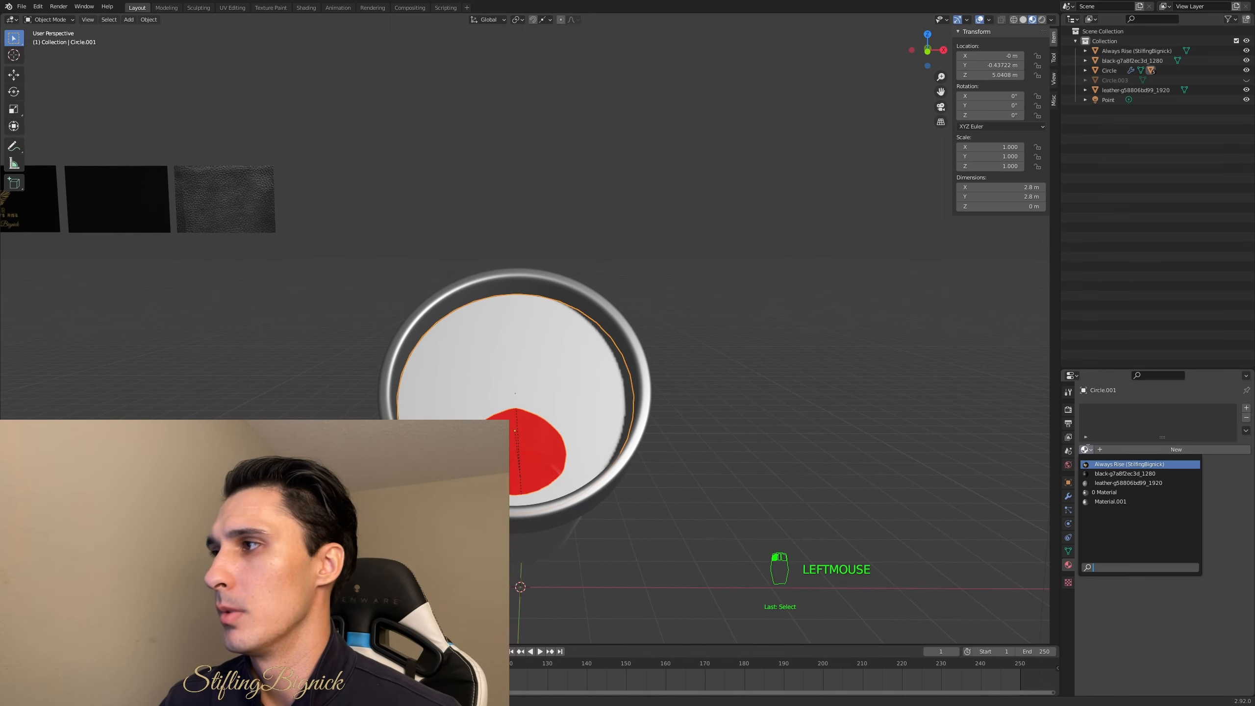
left_click(1105, 474)
- Examine the disc's black material on the model and its surface and blend settings
middle_click_drag(701, 434, 770, 445)
scroll(1104, 590, "down", 14)
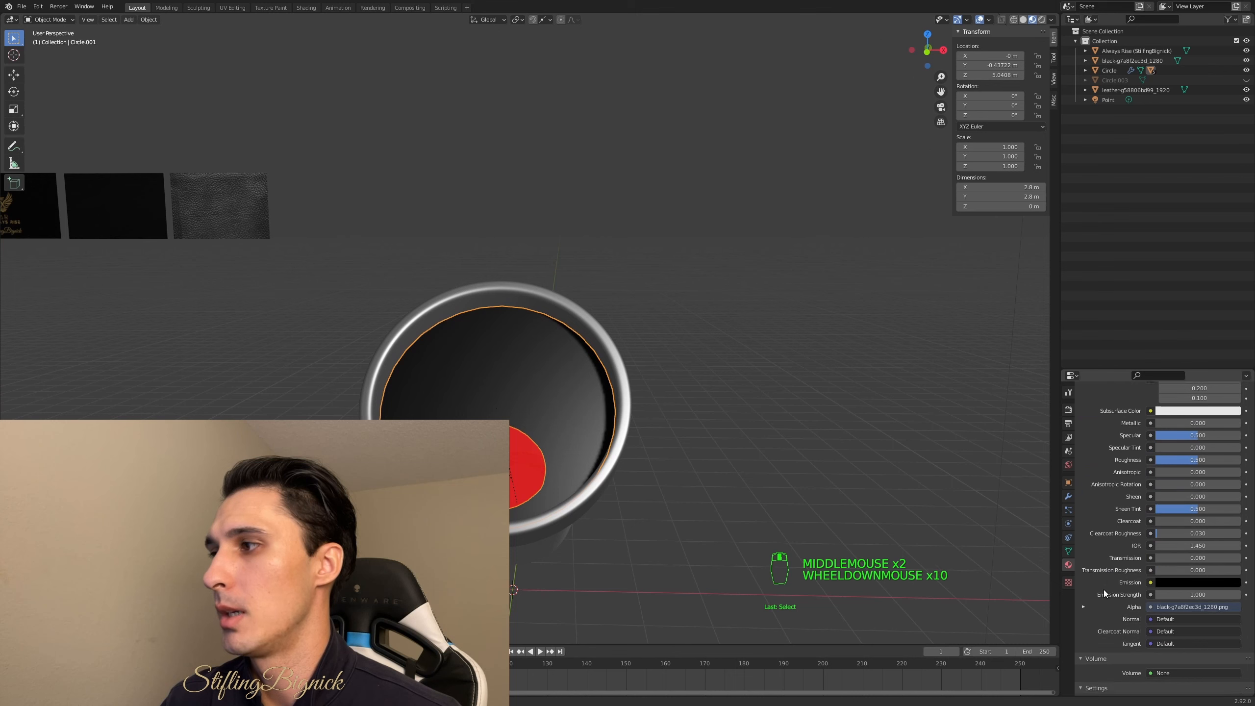
scroll(1104, 590, "down", 4)
scroll(1126, 591, "up", 15)
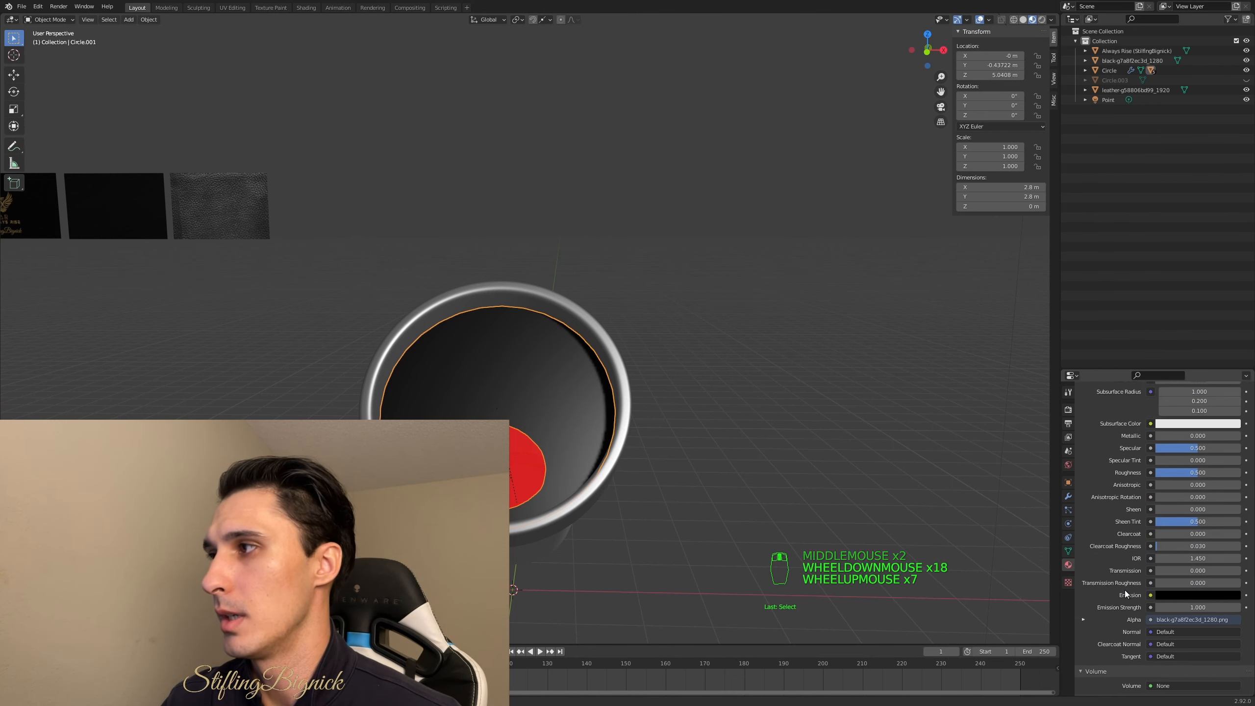
scroll(1124, 587, "up", 8)
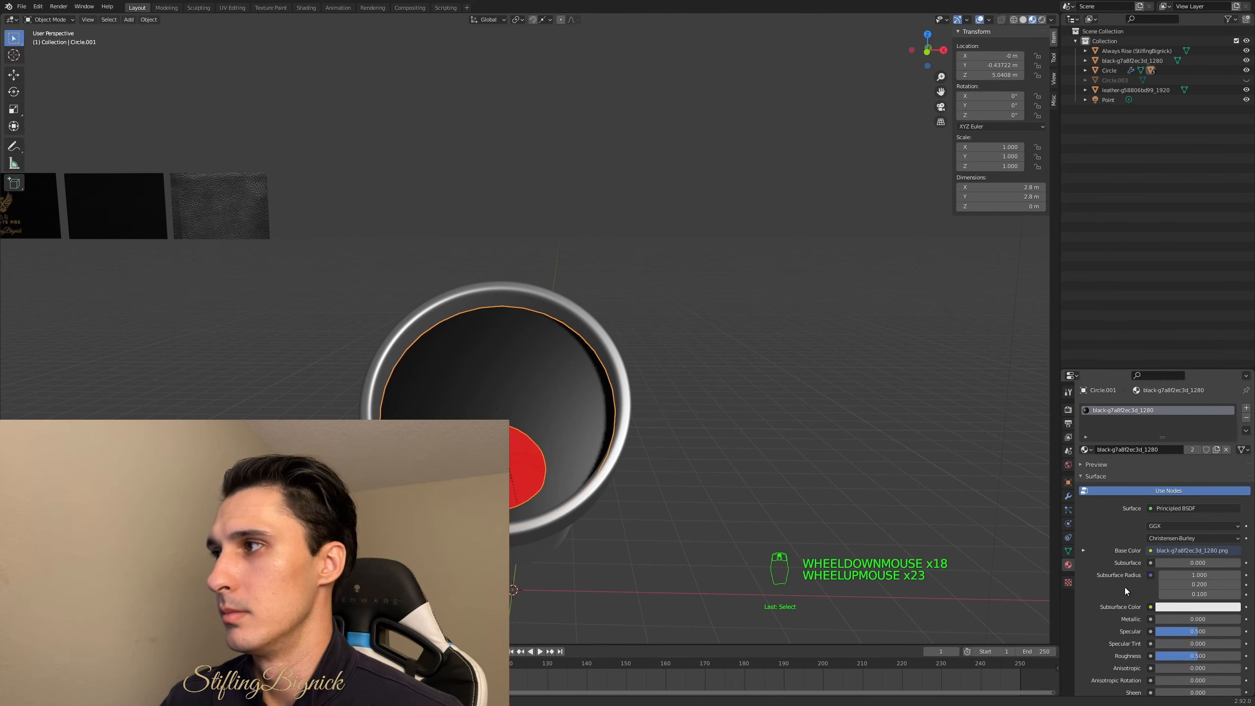
scroll(629, 395, "up", 1)
middle_click_drag(629, 395, 632, 395)
scroll(629, 395, "down", 2)
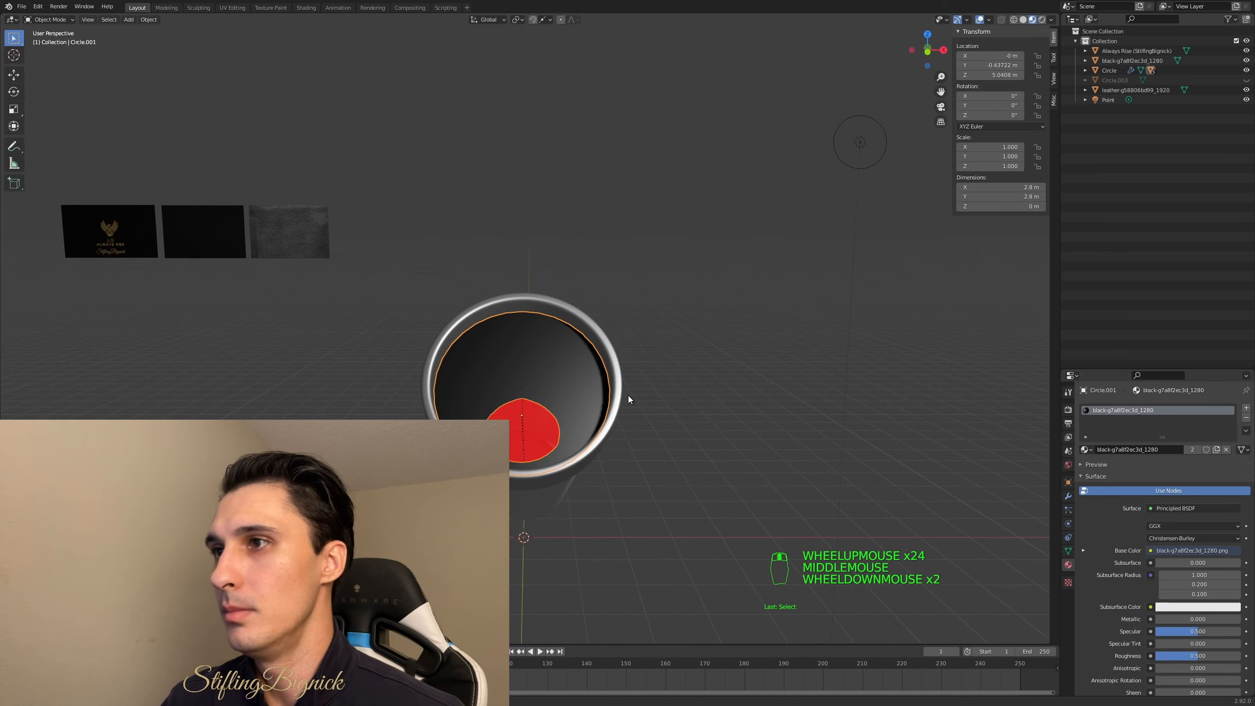
middle_click(627, 396)
scroll(628, 395, "up", 2)
scroll(607, 418, "down", 1)
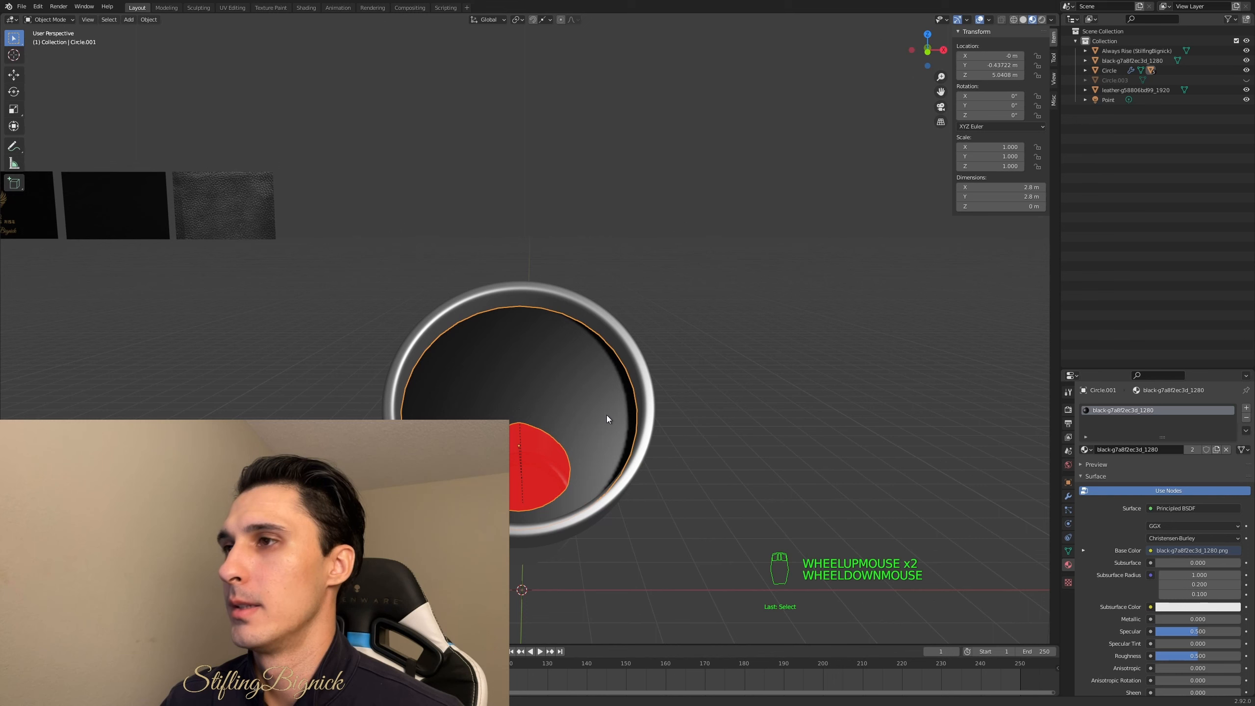
- Split the 3D viewport vertically into two side-by-side areas and adjust the dividing line
right_click(1061, 312)
left_click(1059, 314)
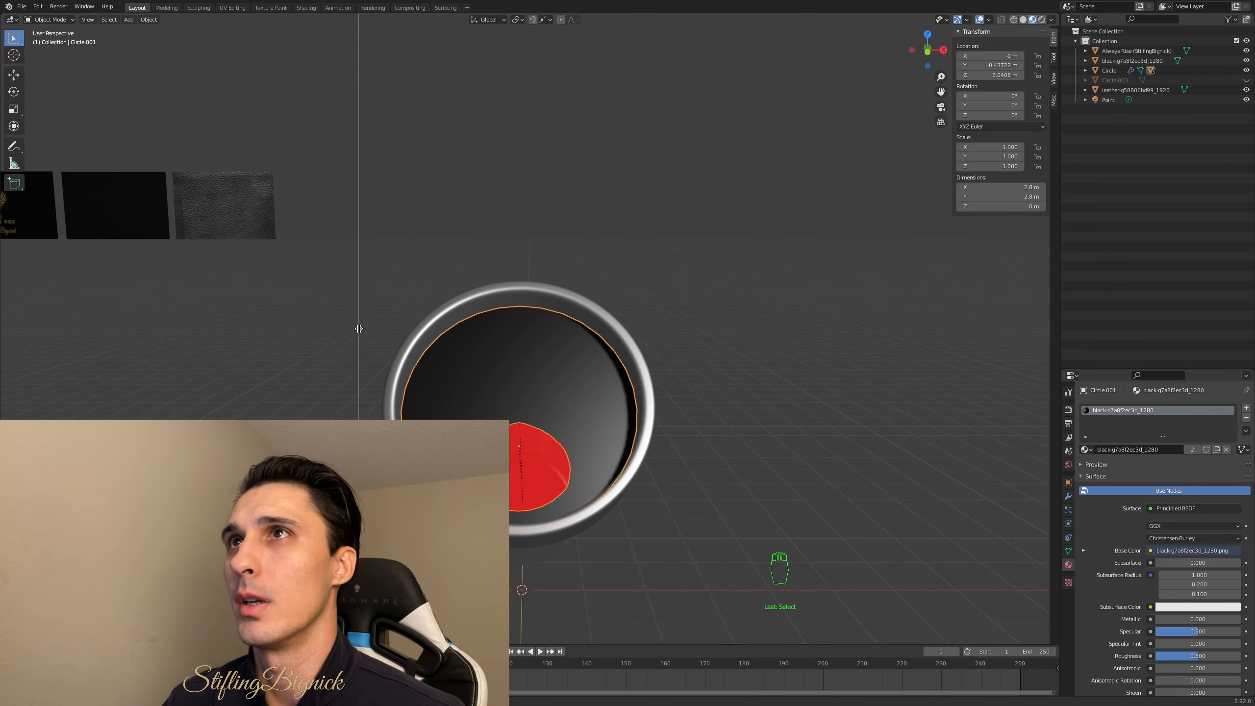
left_click(358, 330)
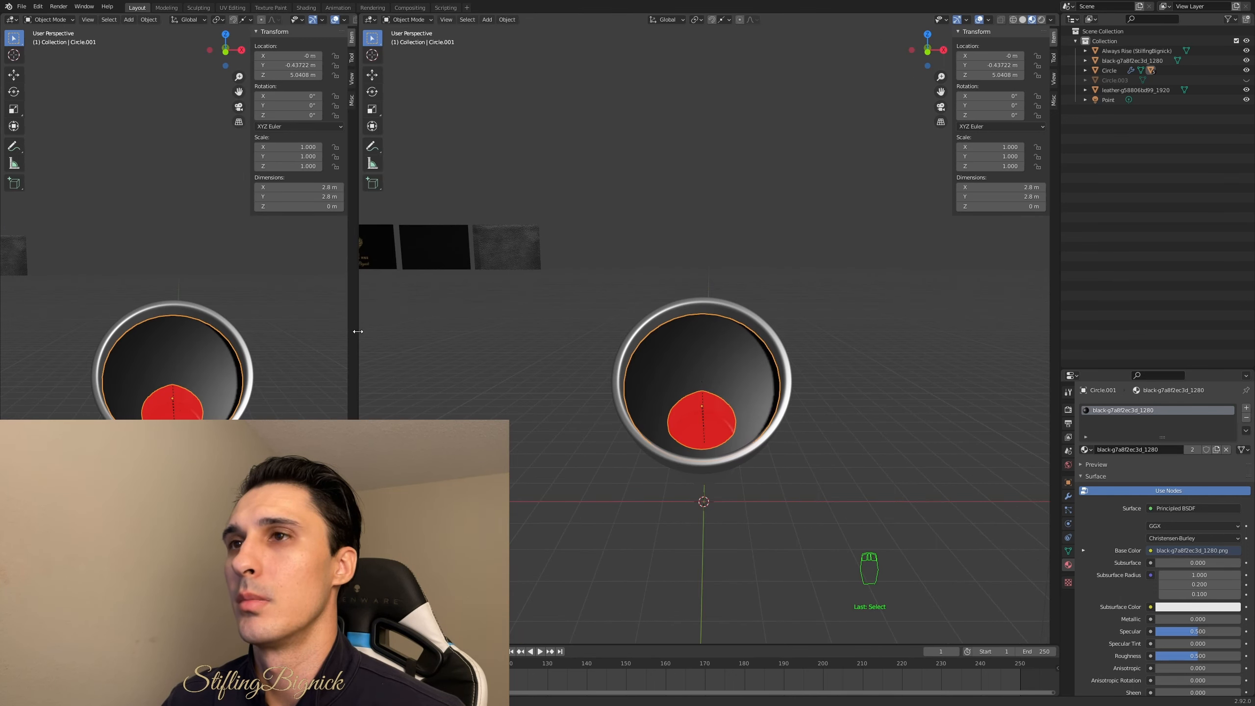
left_click_drag(358, 331, 406, 332)
left_click_drag(432, 330, 428, 331)
- Turn the new area beside the 3D viewport into an Image Editor and widen it
left_click(12, 20)
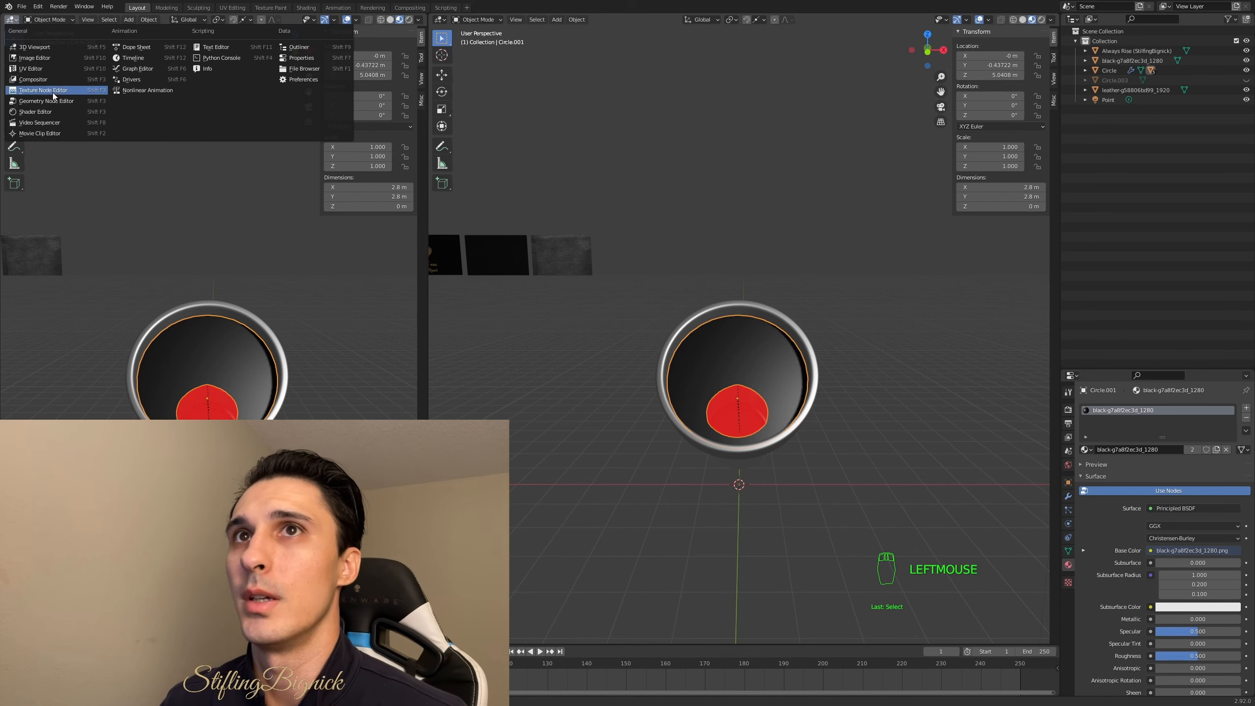
left_click(35, 58)
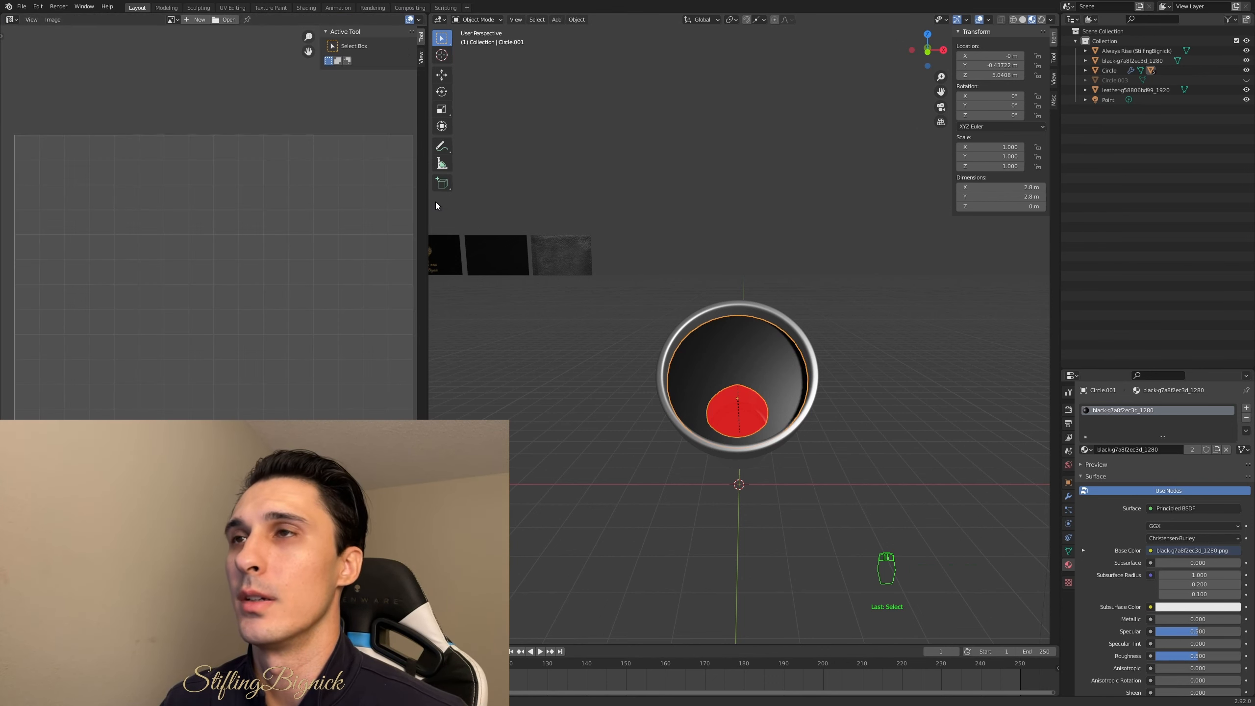
left_click_drag(429, 216, 454, 215)
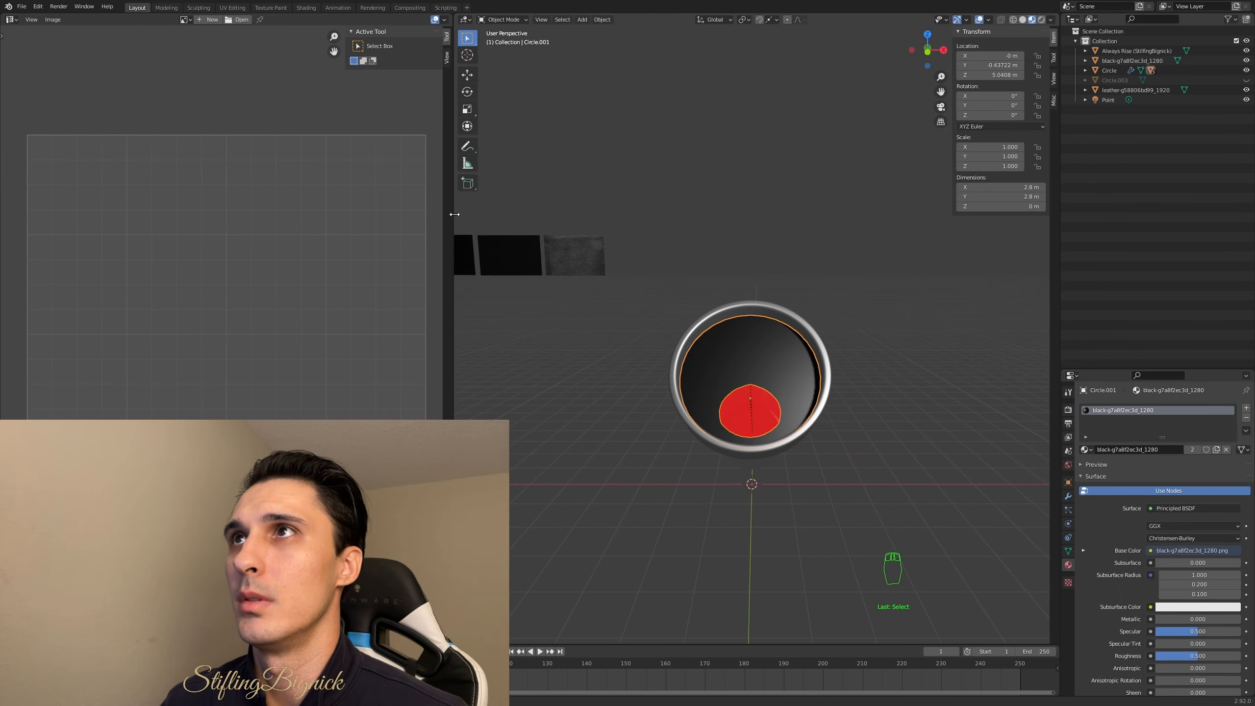
left_click(444, 20)
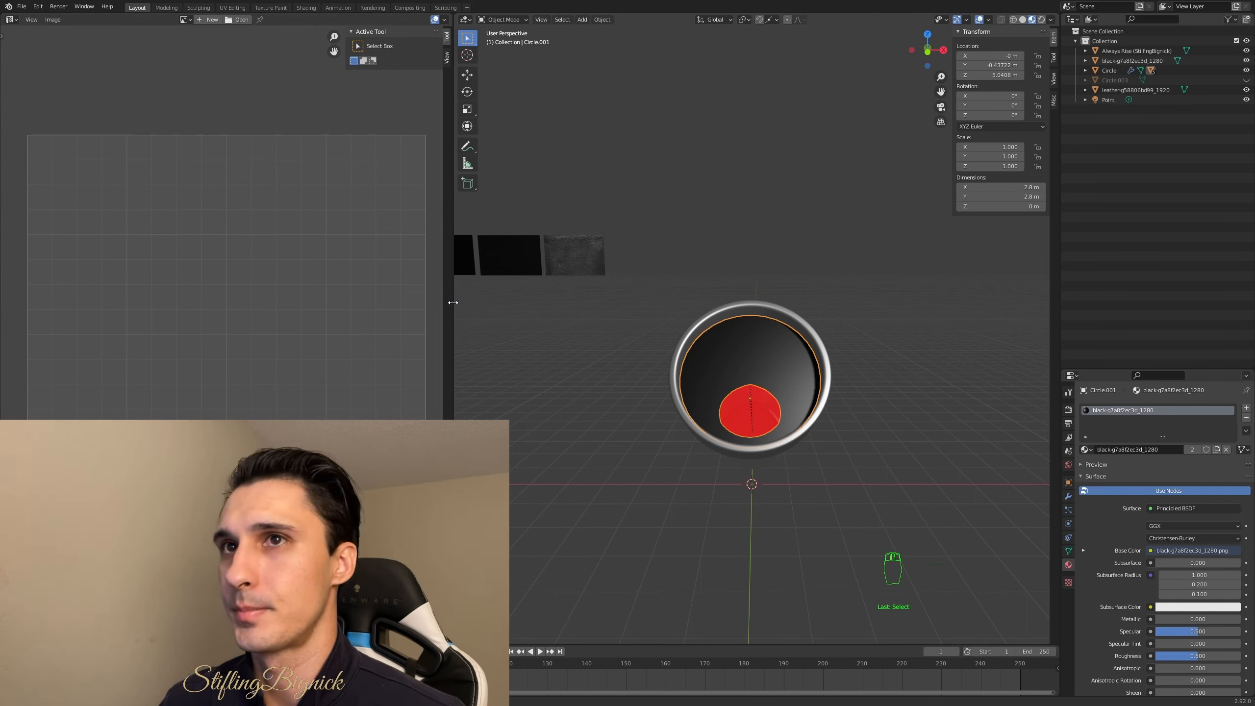
right_click(804, 352)
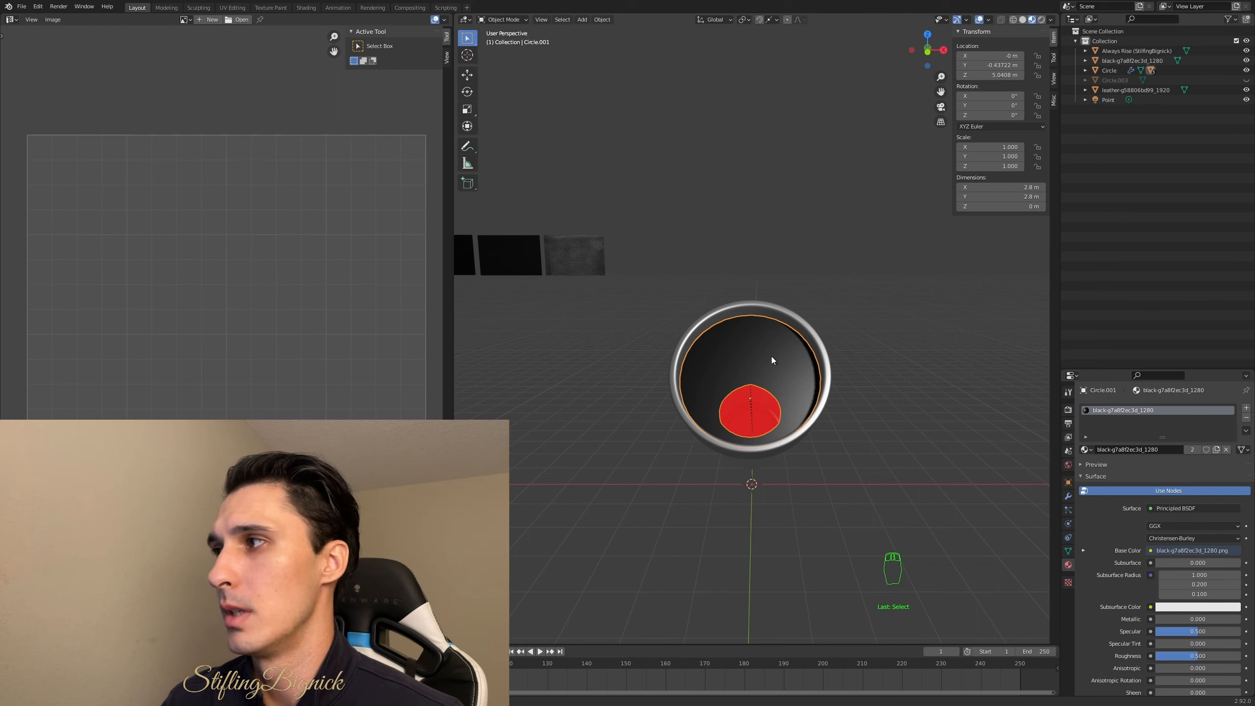
- Select all faces of the disc Circle.001 in Edit Mode and show black-g7a8f2ec3d_1280.png in the Image Editor
key("Tab")
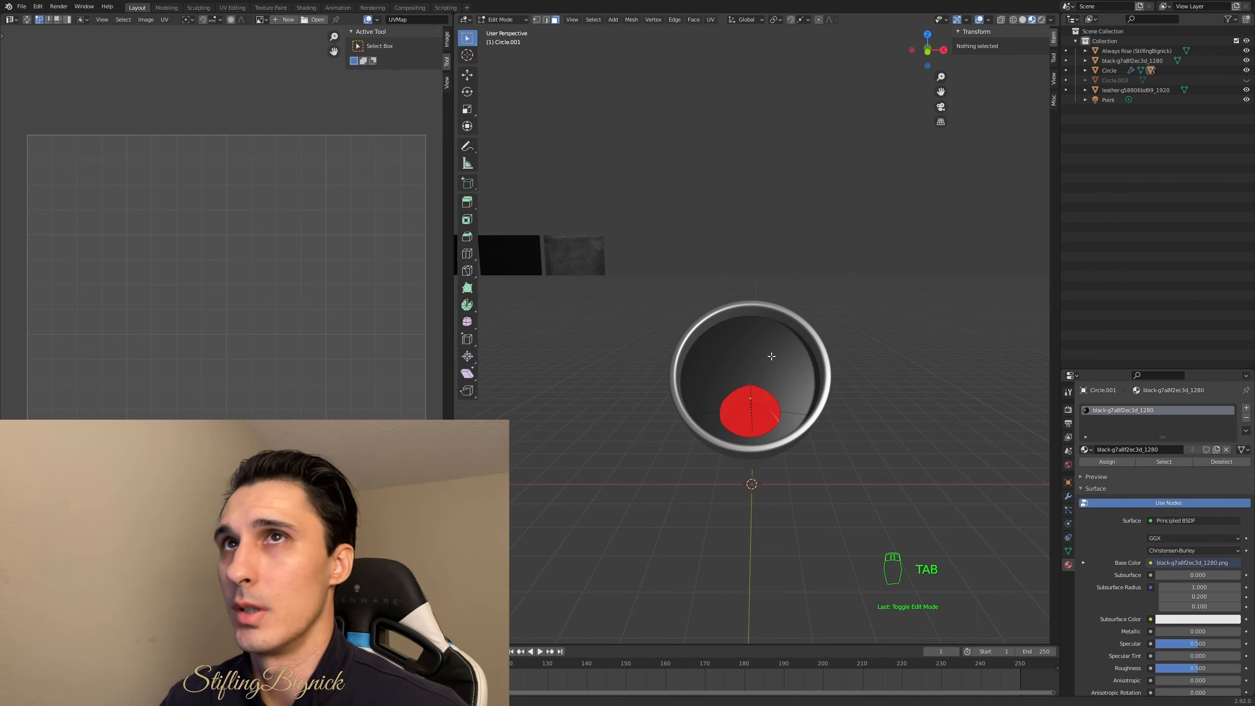
key("a")
key("a")
scroll(233, 350, "down", 7)
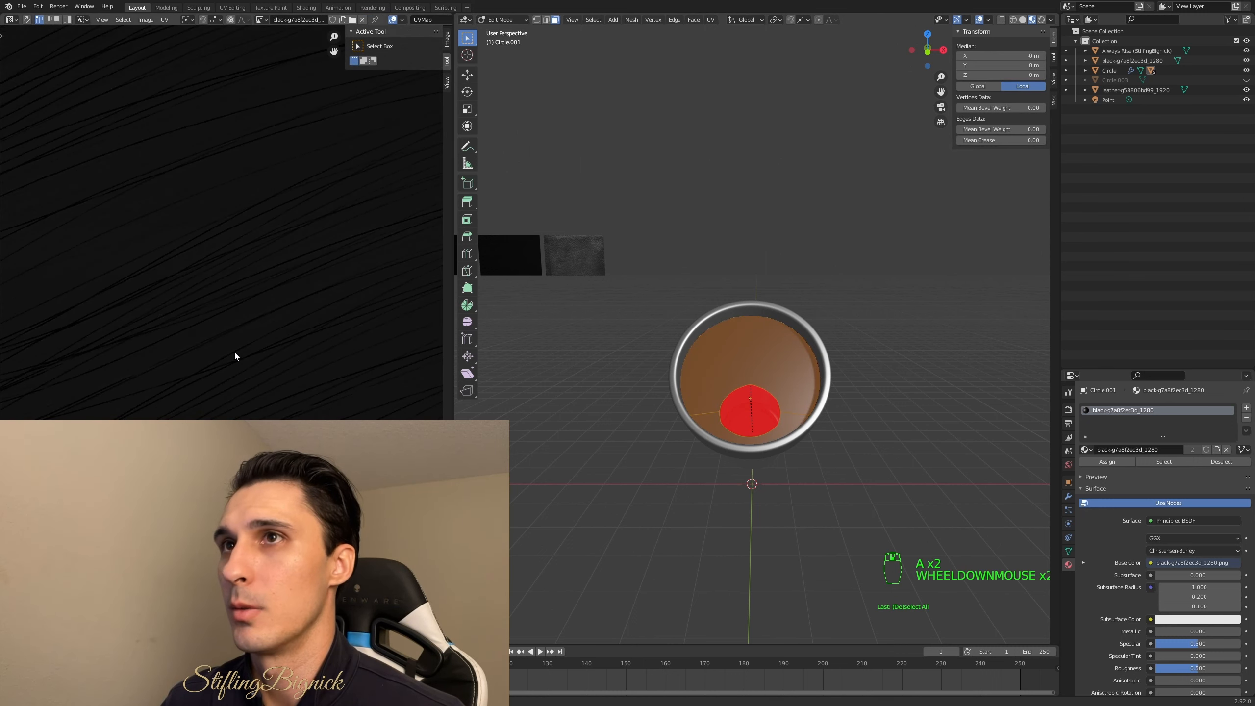
scroll(236, 356, "down", 1)
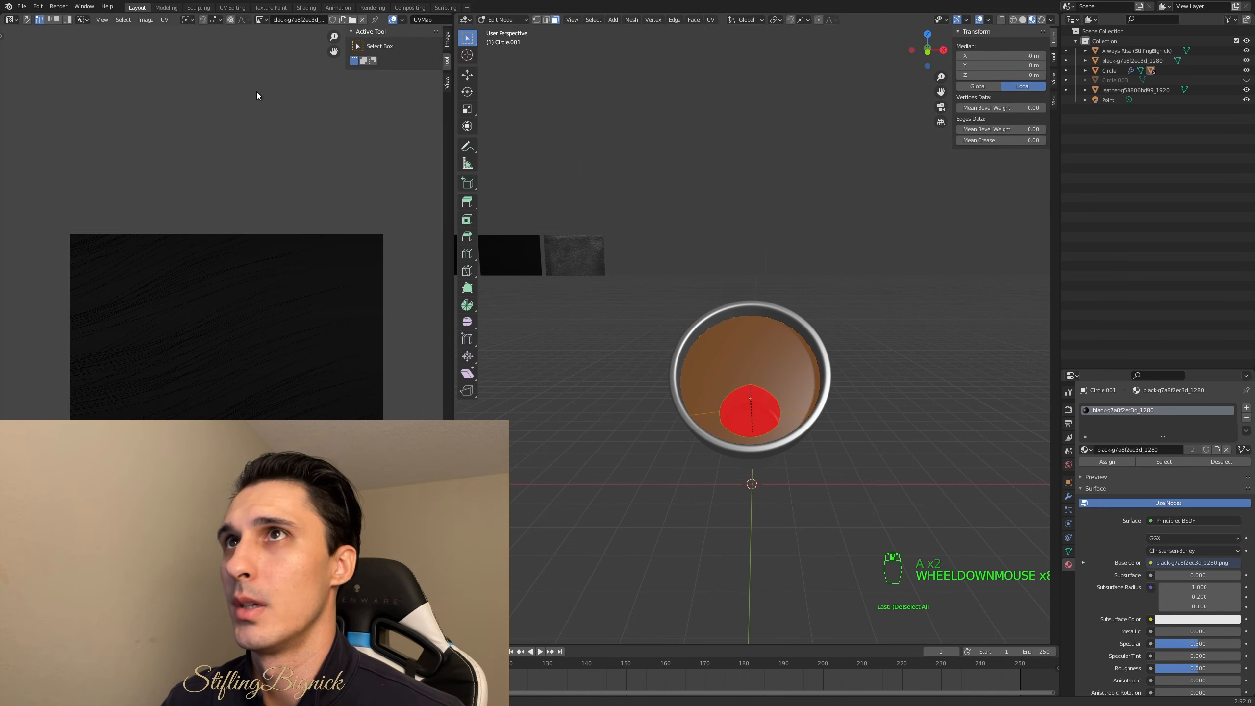
left_click(266, 20)
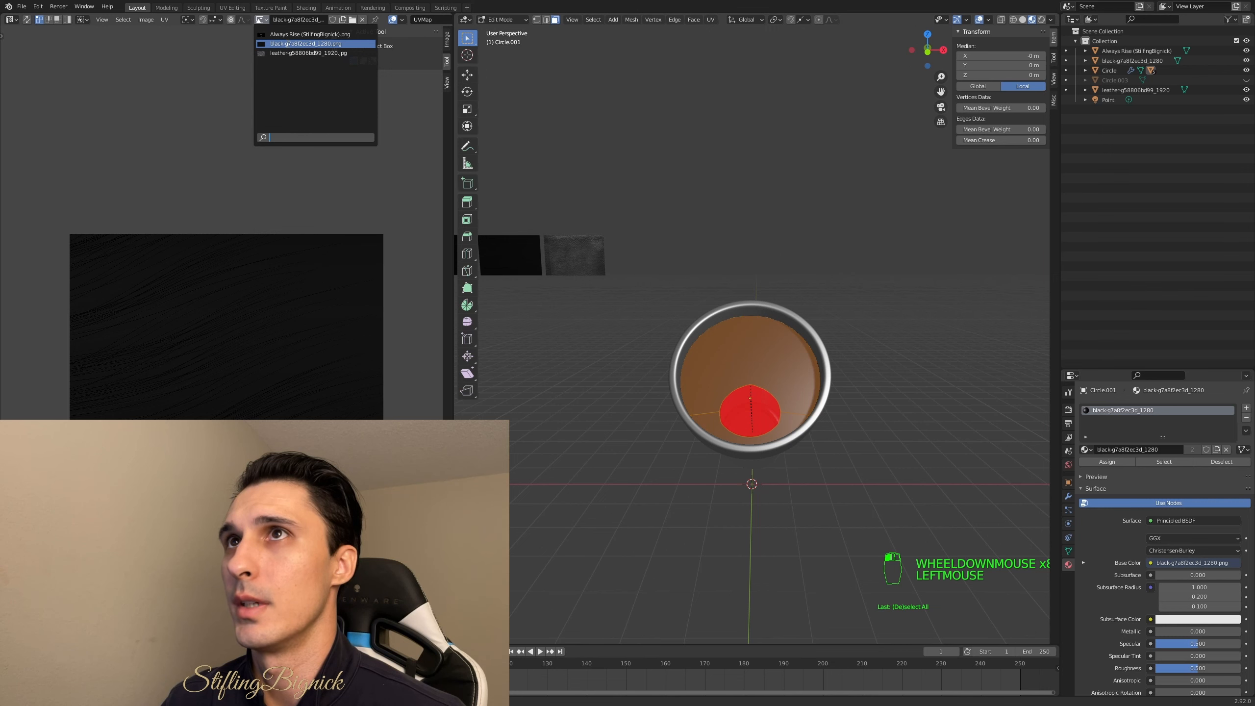
left_click(287, 43)
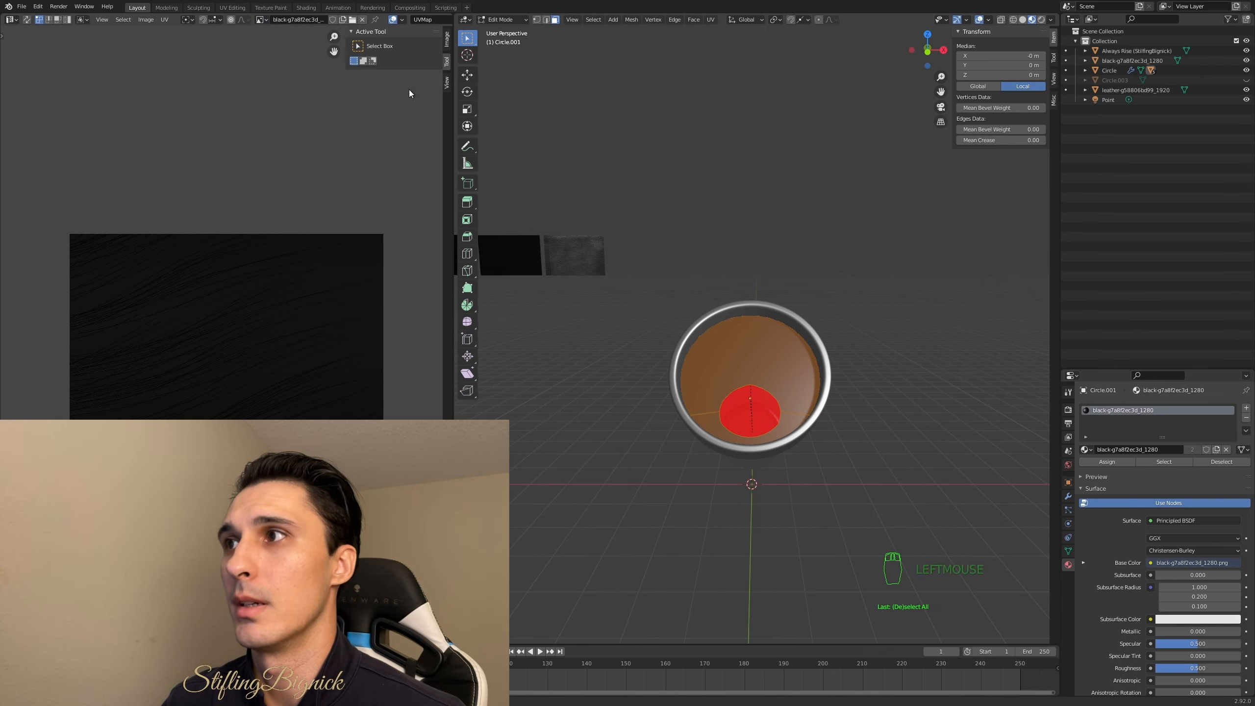
- Unwrap all the disc's faces onto the black image, then clear the face selection
scroll(778, 325, "up", 2)
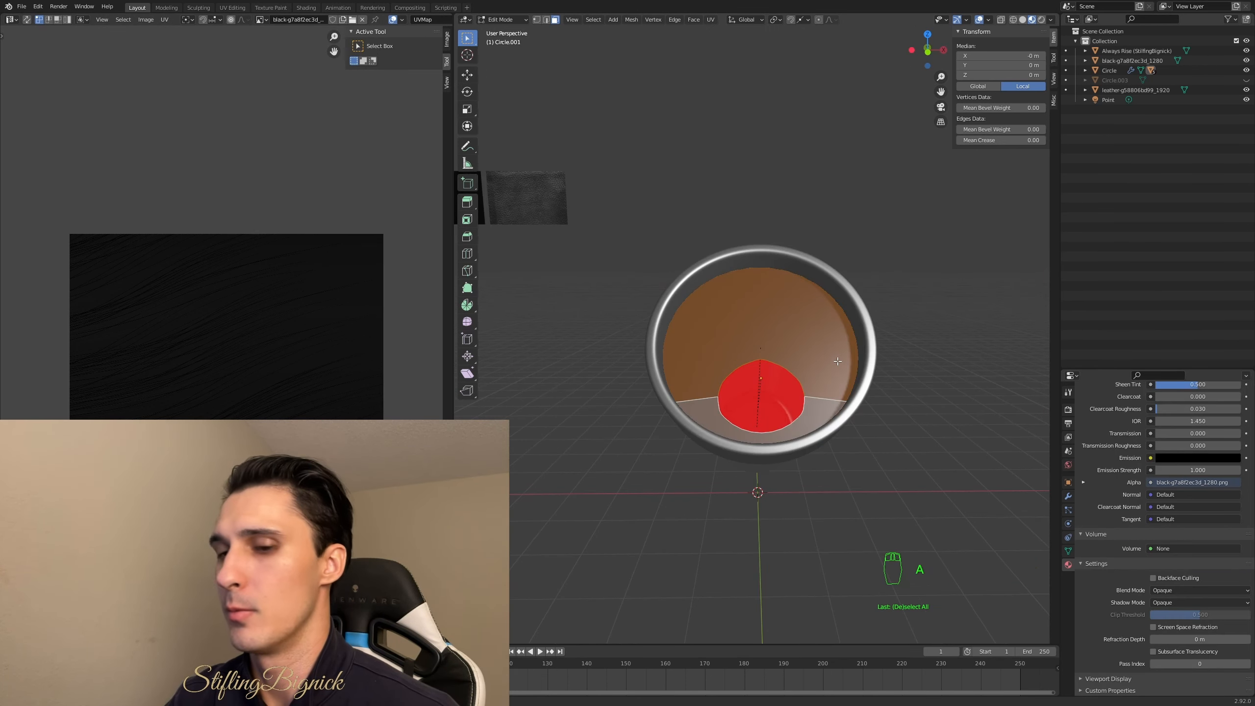
key("u")
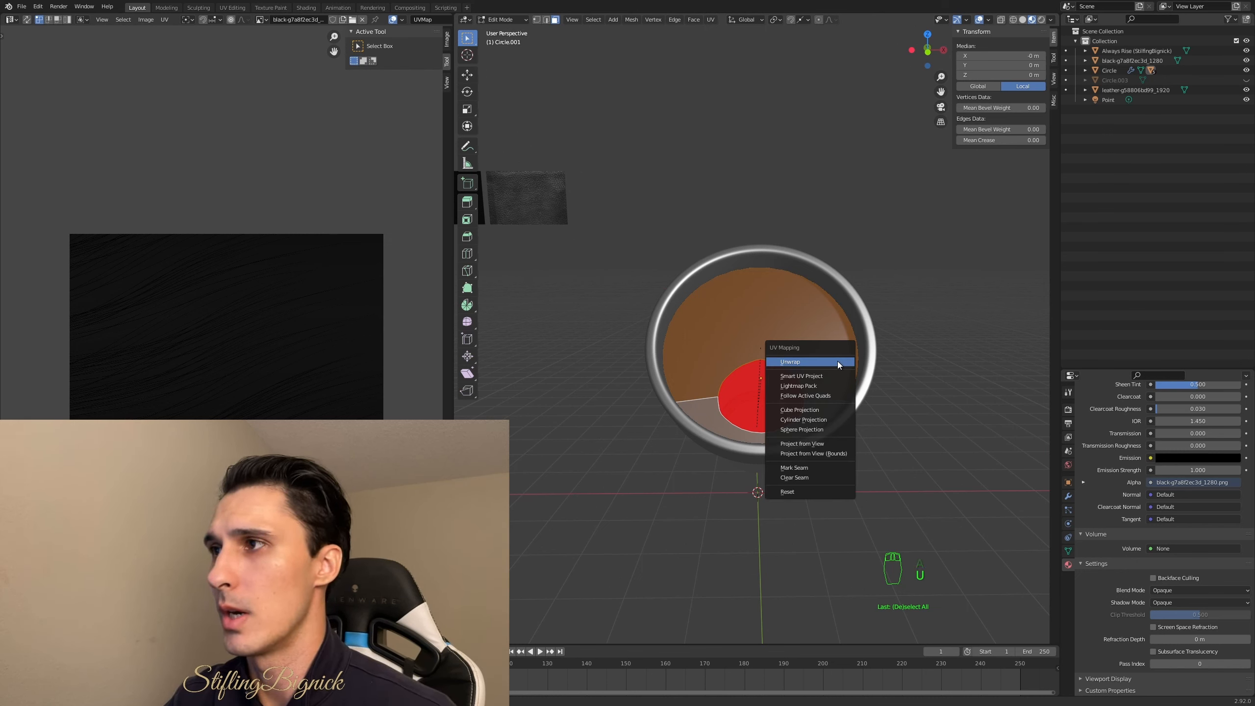
left_click(838, 361)
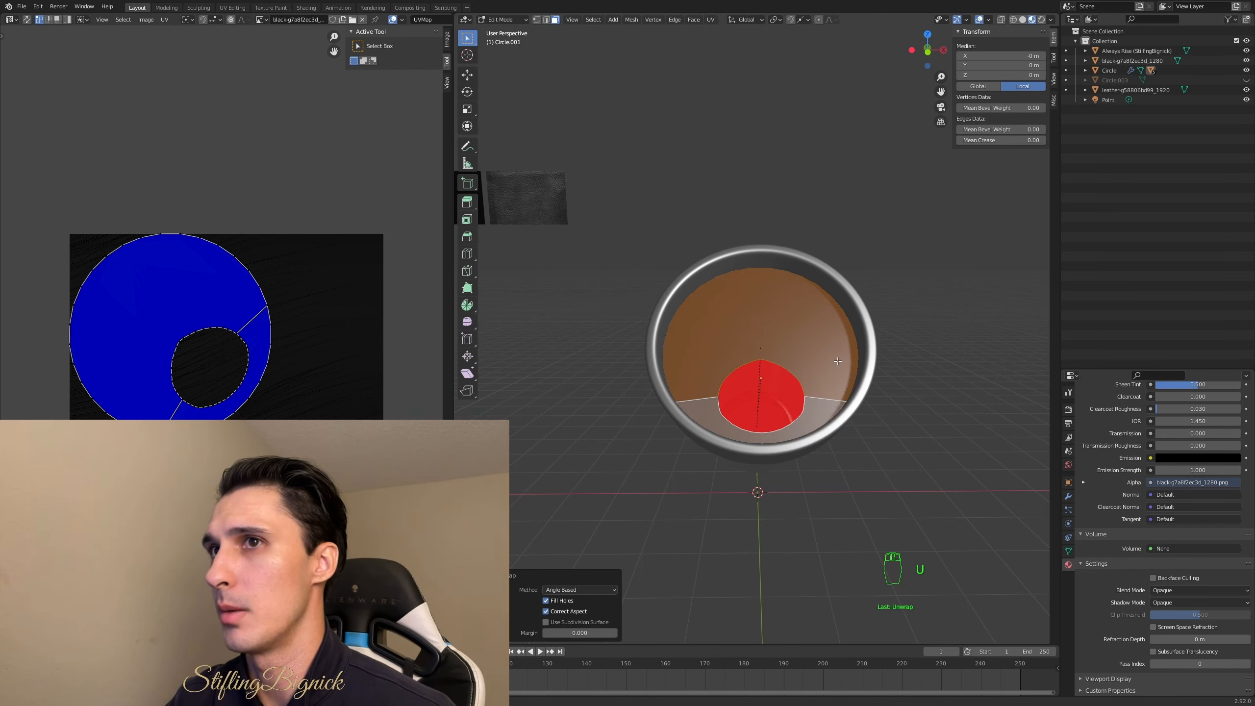
left_click(929, 368)
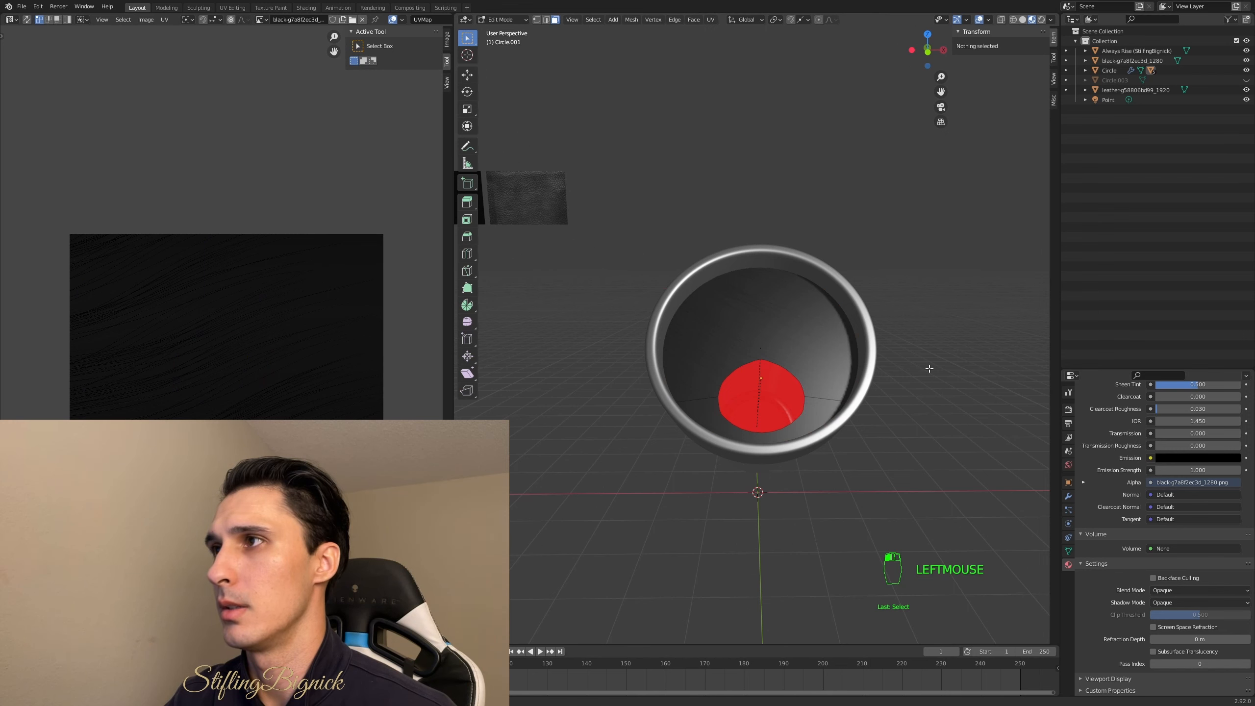
- Select all faces of the disc inside the cup's metal rim
scroll(929, 369, "up", 2)
scroll(929, 368, "down", 1)
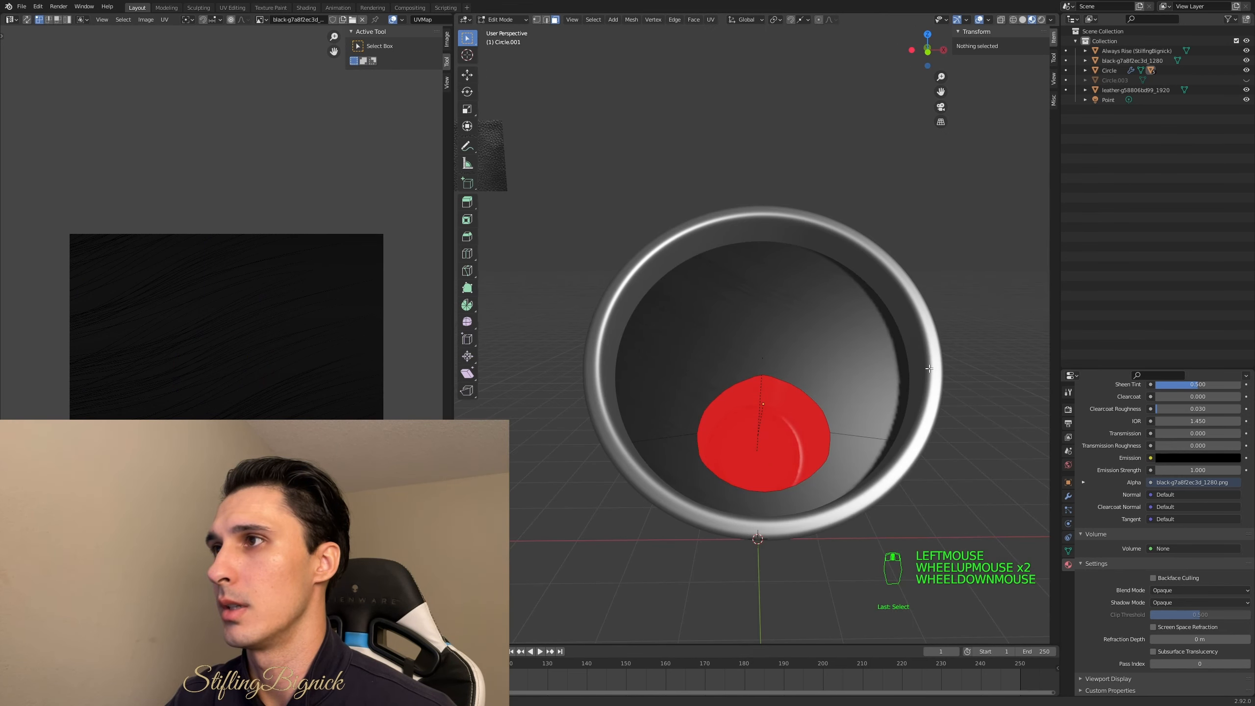
mouse_move(929, 368)
middle_mouse_down()
mouse_move(930, 343)
mouse_move(886, 386)
mouse_move(931, 372)
middle_mouse_up()
middle_click_drag(931, 371, 929, 369)
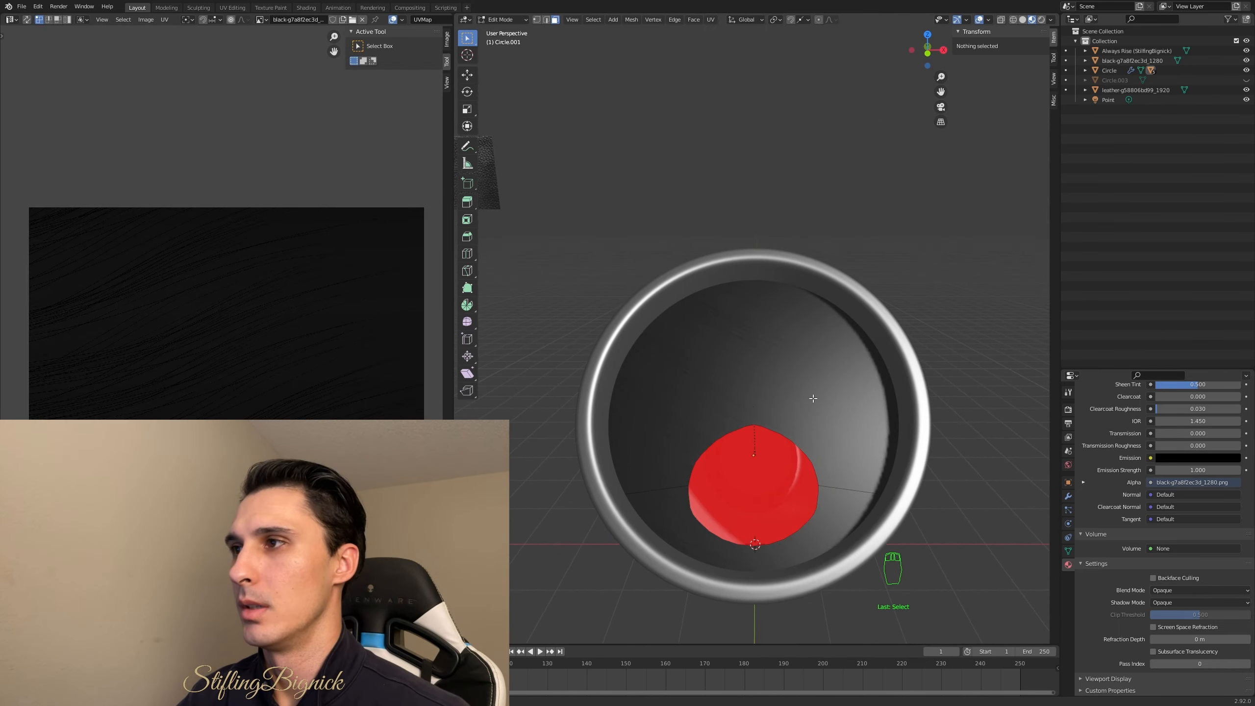
key("a")
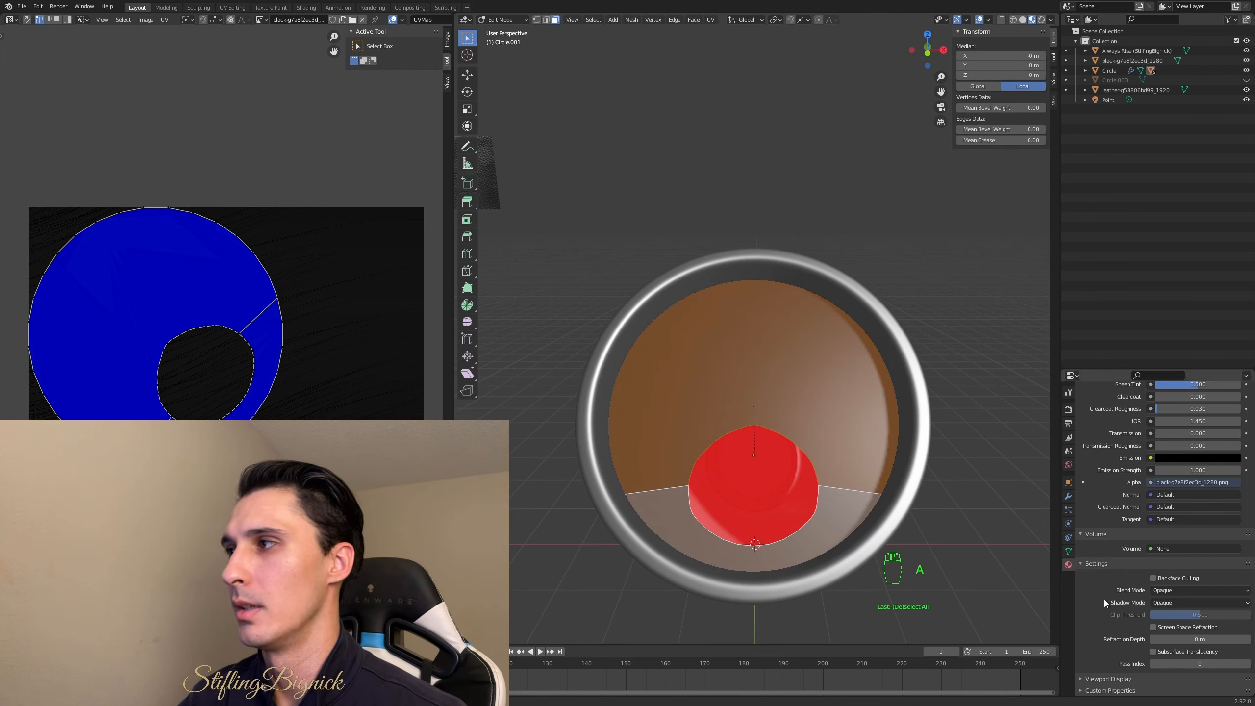
- Raise the Metallic value of the disc's black image material to about 0.211
scroll(1104, 598, "up", 5)
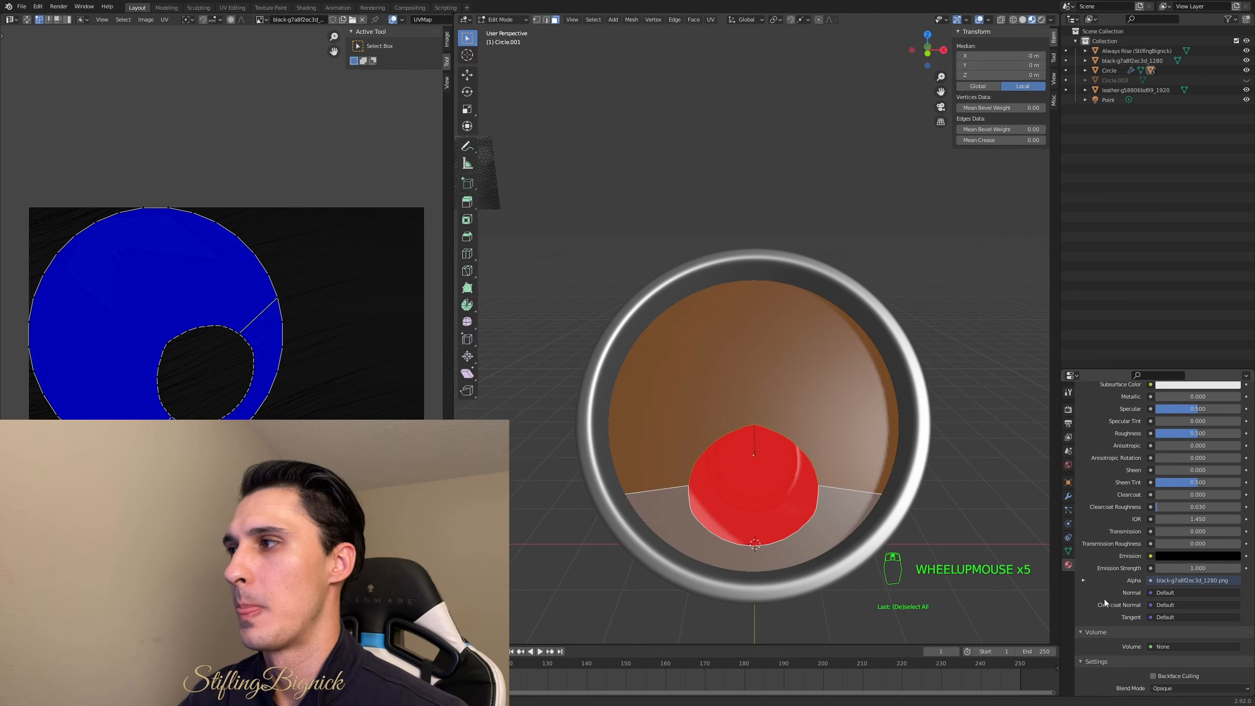
scroll(1104, 598, "down", 8)
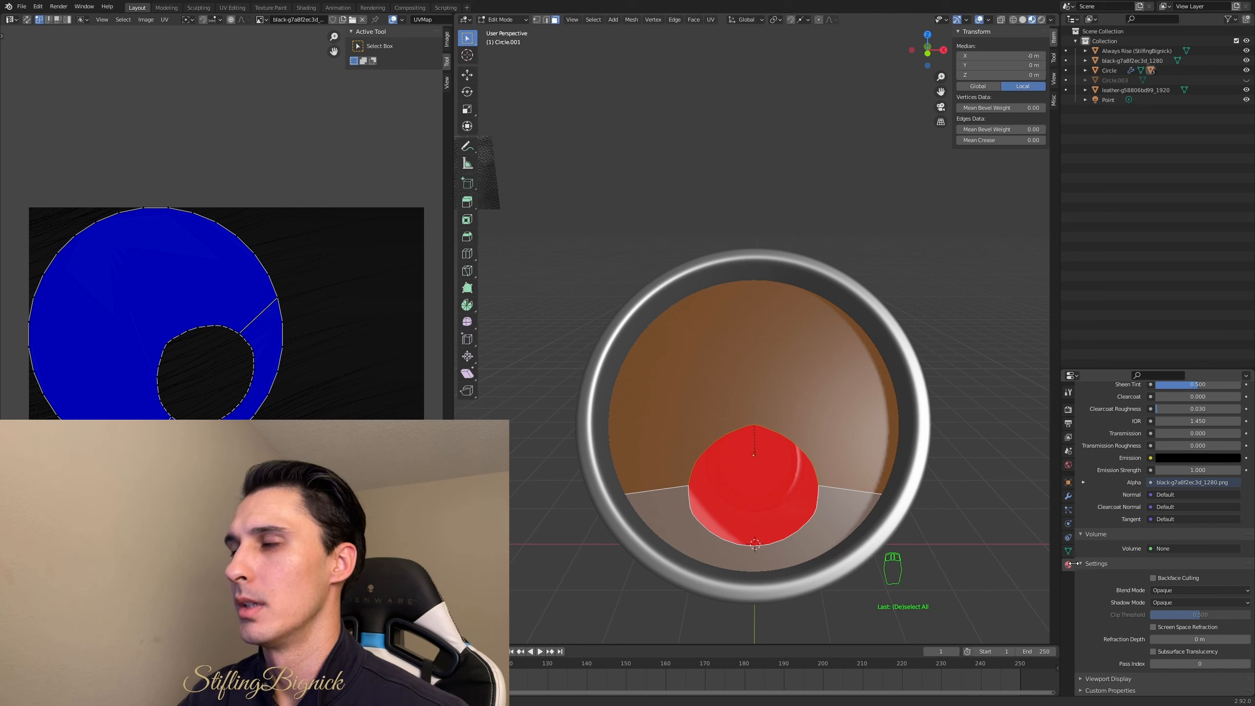
scroll(1090, 501, "up", 3)
scroll(1090, 502, "up", 8)
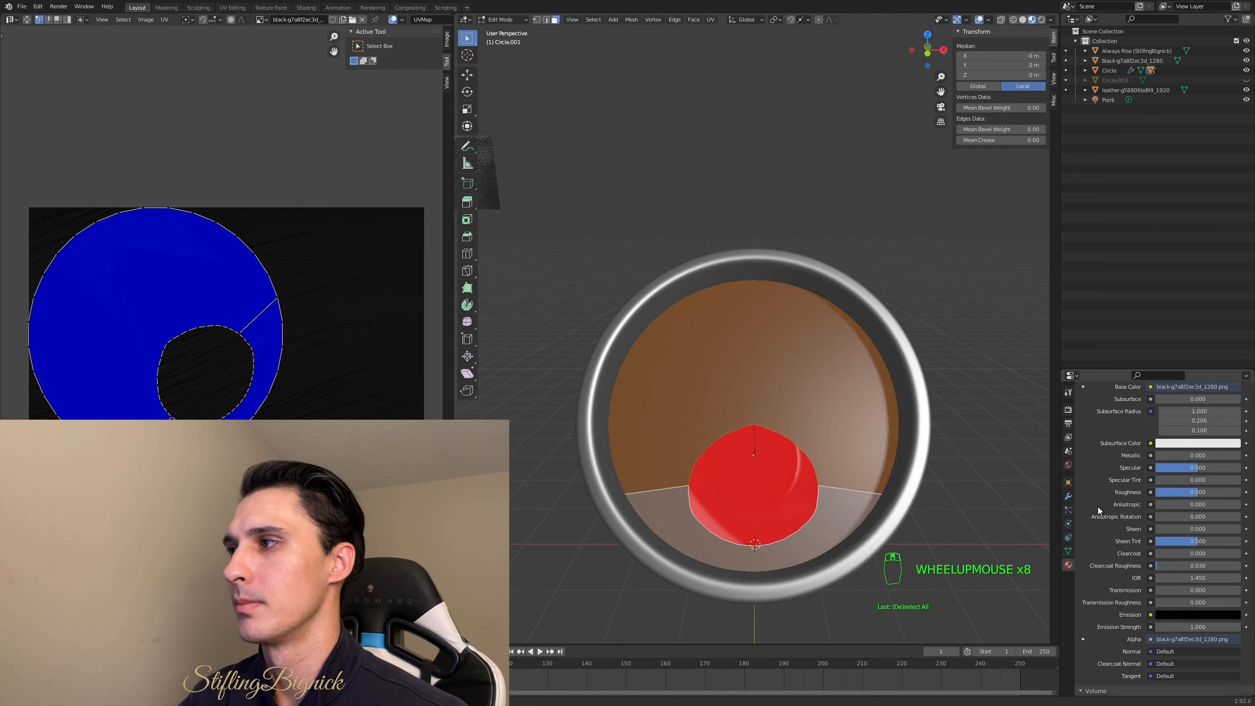
scroll(1100, 509, "up", 1)
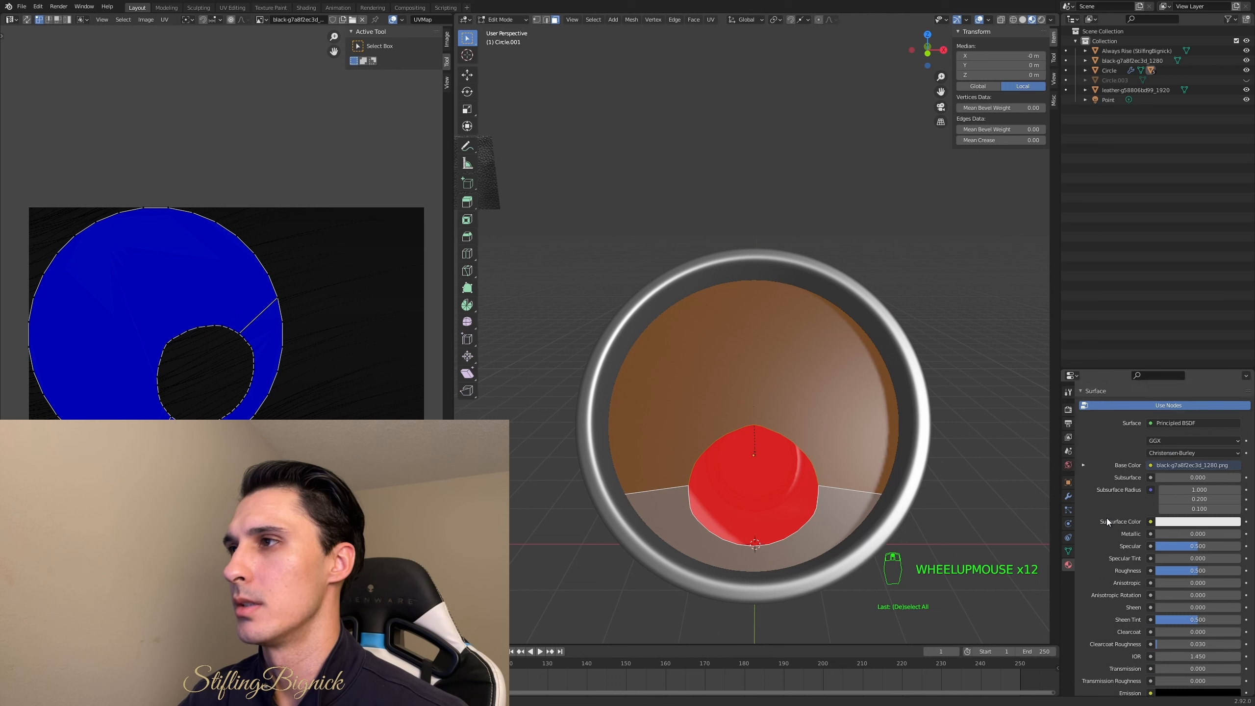
scroll(1106, 518, "down", 1)
left_click(1165, 514)
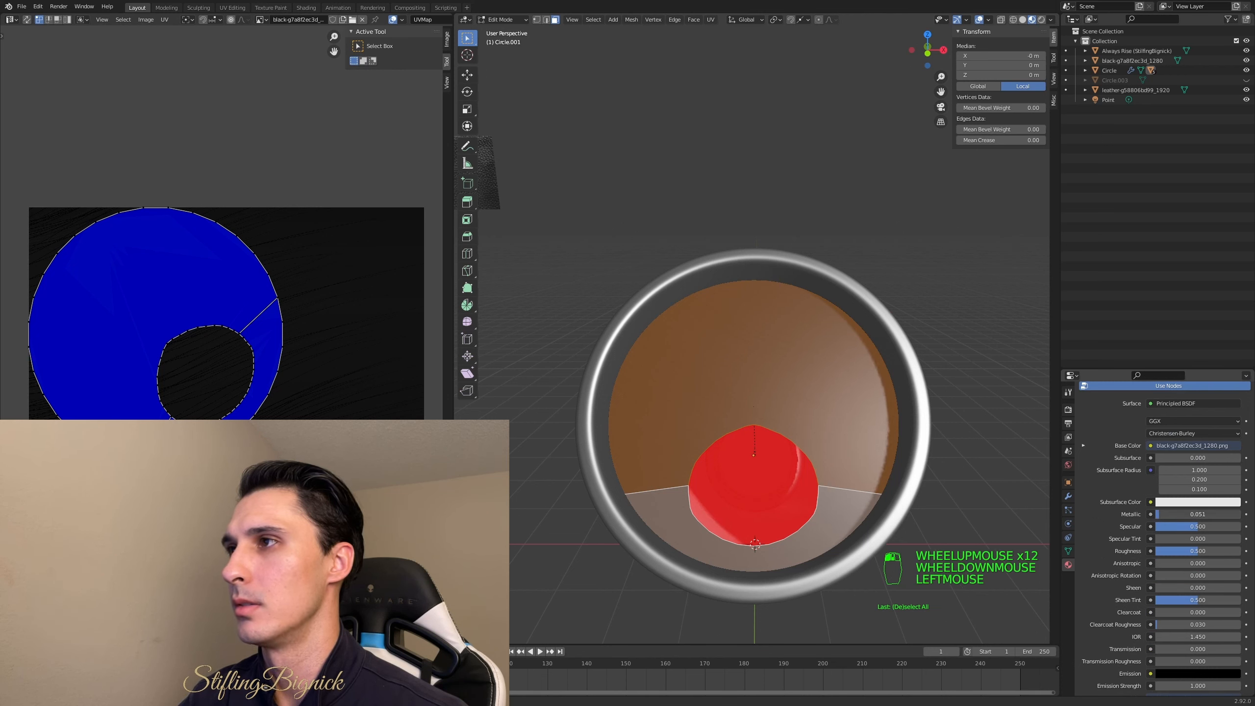
left_click_drag(1166, 515, 1173, 515)
- Hide the 3D viewport overlays and raise the black material's Metallic value to about 0.8
left_click(981, 19)
left_click(981, 20)
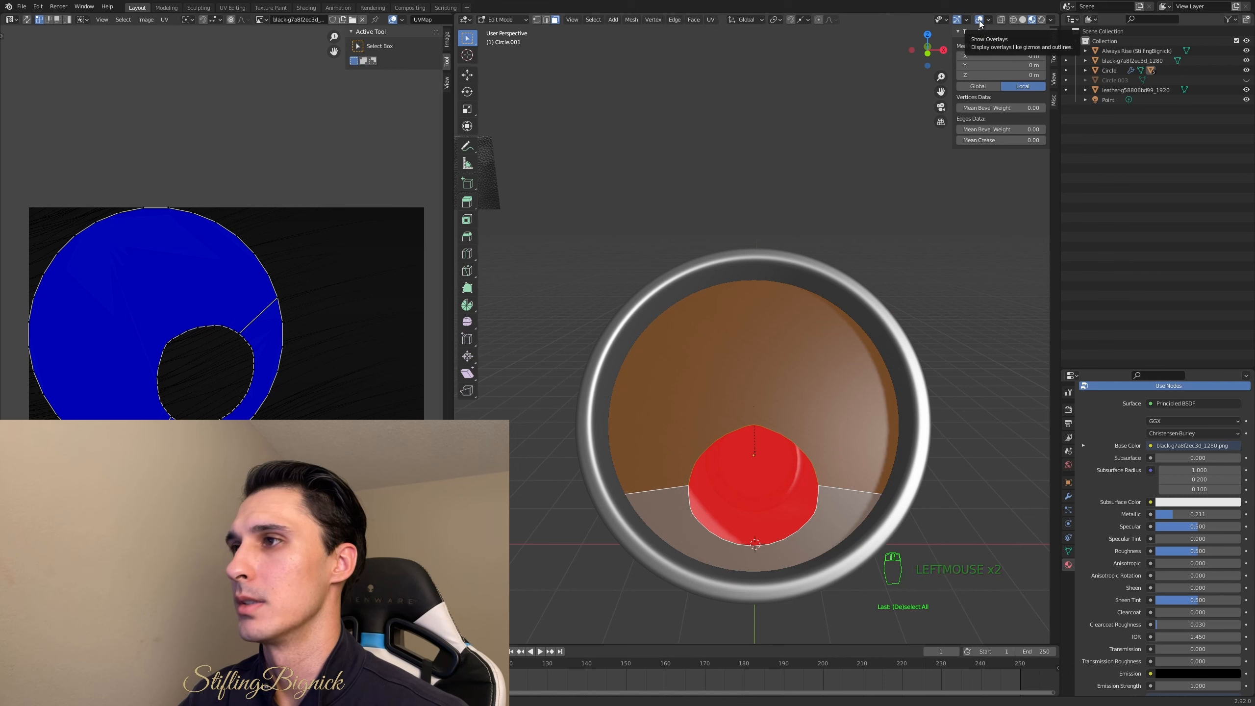
left_click(981, 21)
left_click(981, 21)
left_click(981, 22)
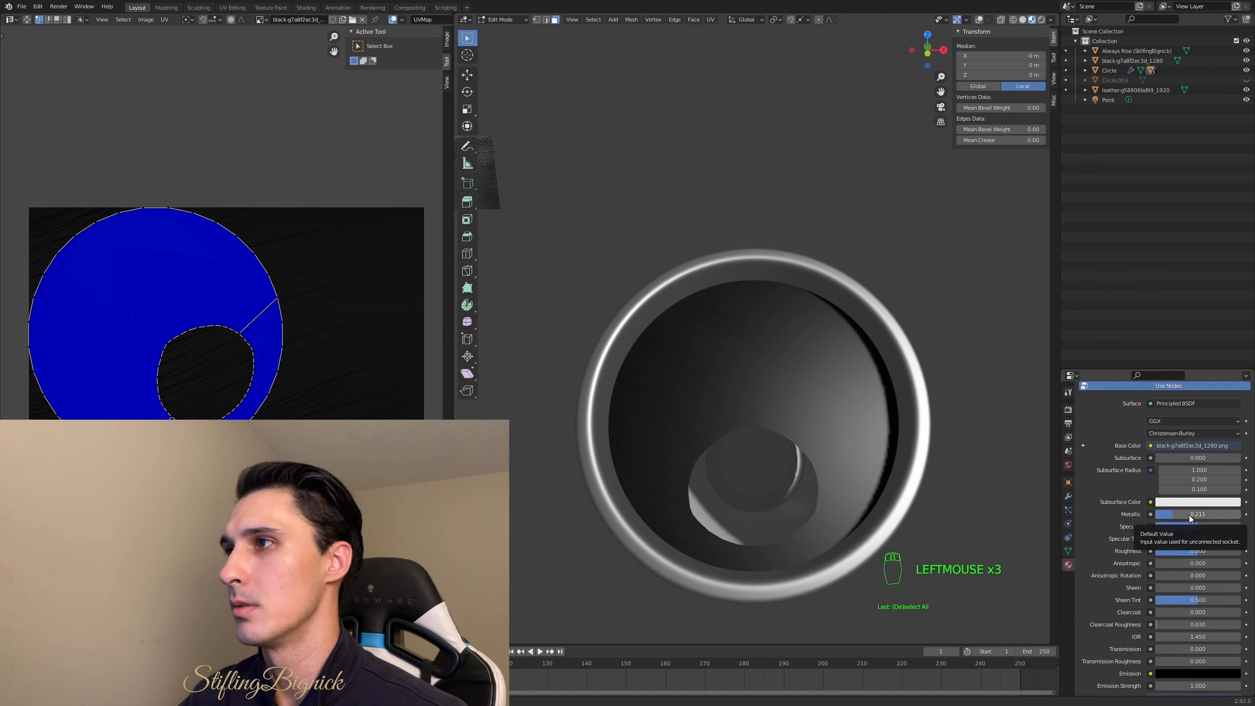
mouse_move(1185, 515)
left_mouse_down()
mouse_move(1235, 515)
mouse_move(1175, 514)
mouse_move(1224, 515)
left_mouse_up()
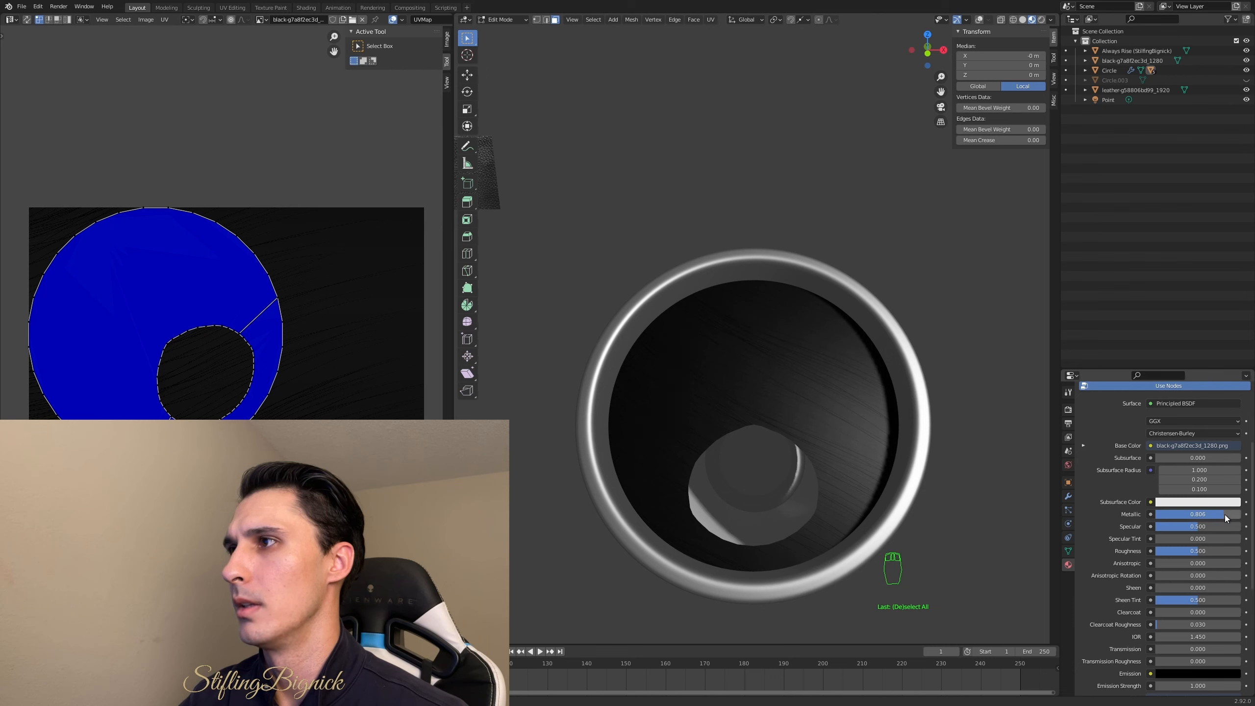
- Set the black material's Specular to about 0.174 and its Roughness to about 0.574
mouse_move(1175, 550)
left_mouse_down()
mouse_move(1139, 549)
mouse_move(1223, 550)
mouse_move(1175, 550)
mouse_move(1202, 551)
left_mouse_up()
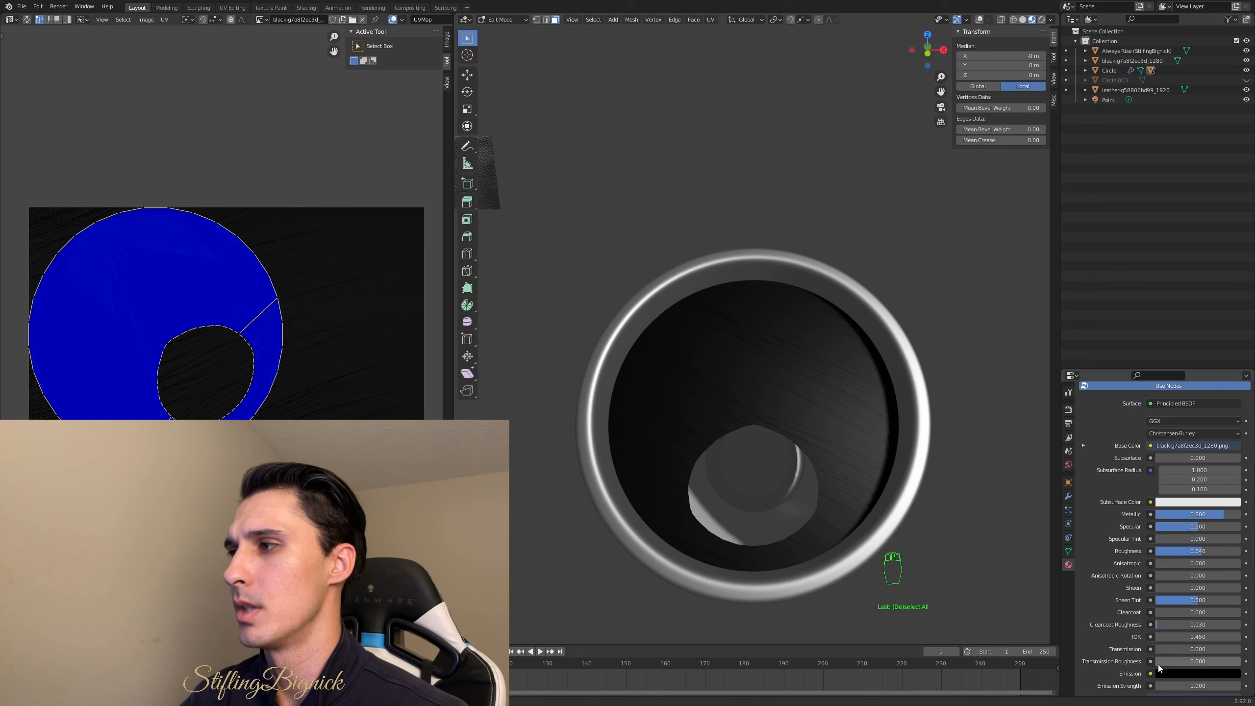
scroll(1175, 673, "down", 2)
scroll(1187, 609, "up", 2)
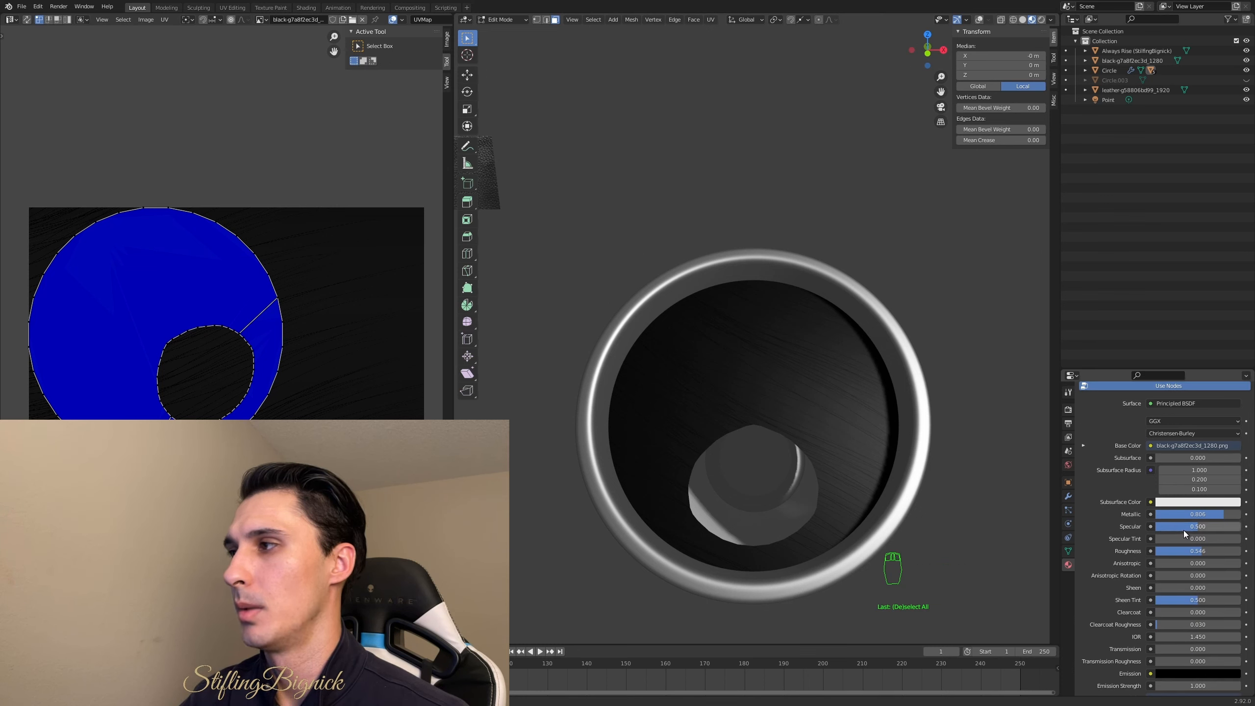
mouse_move(1183, 529)
left_mouse_down()
mouse_move(1196, 529)
mouse_move(1162, 530)
mouse_move(1230, 526)
mouse_move(1181, 526)
left_mouse_up()
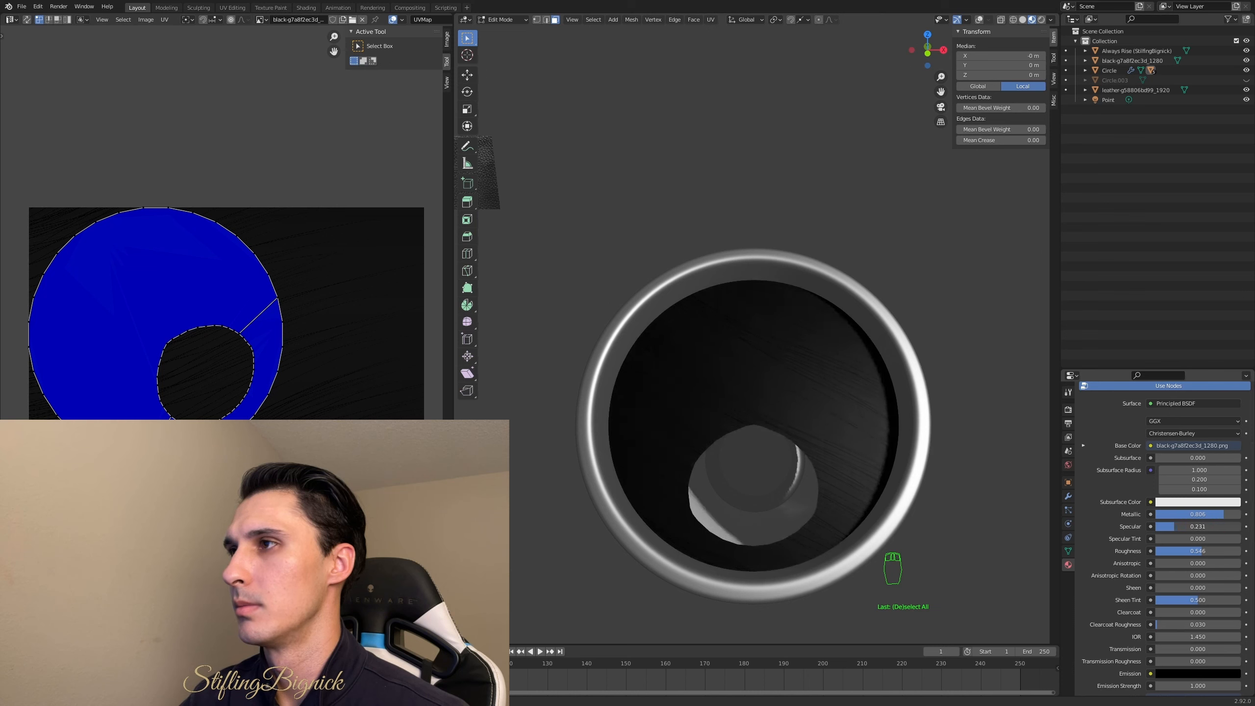
left_click_drag(1173, 526, 1170, 526)
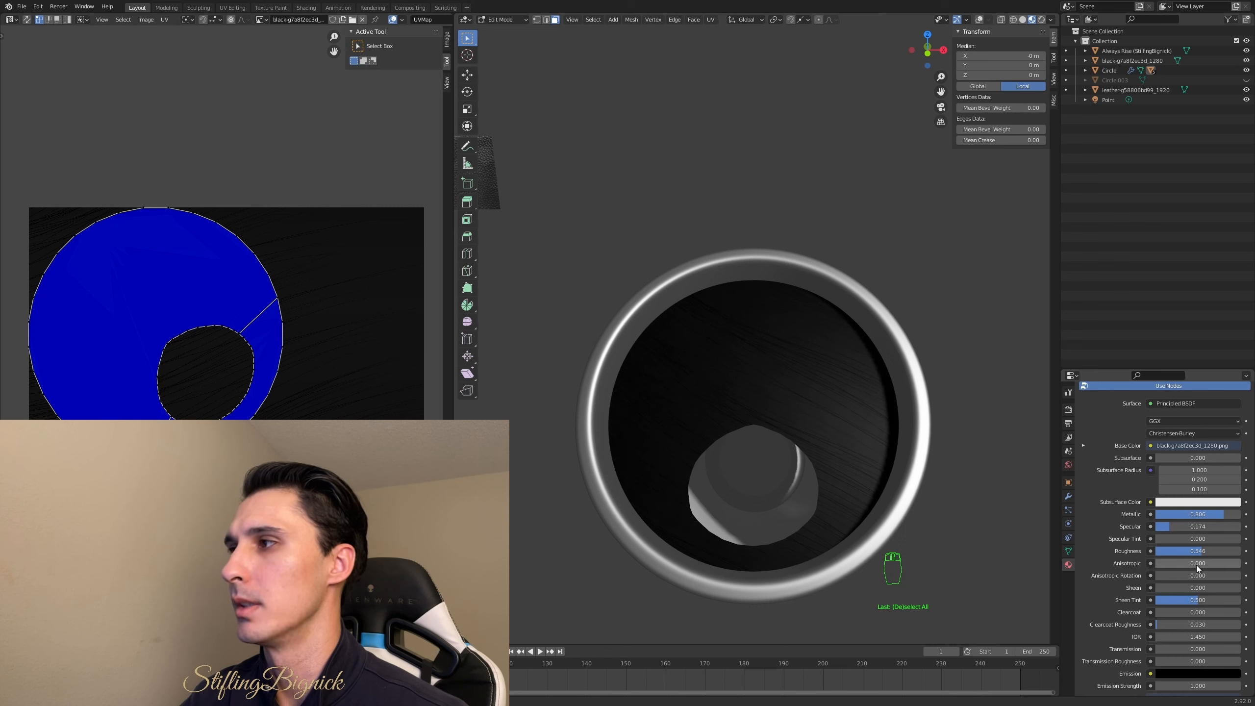
left_click_drag(1205, 552, 1209, 552)
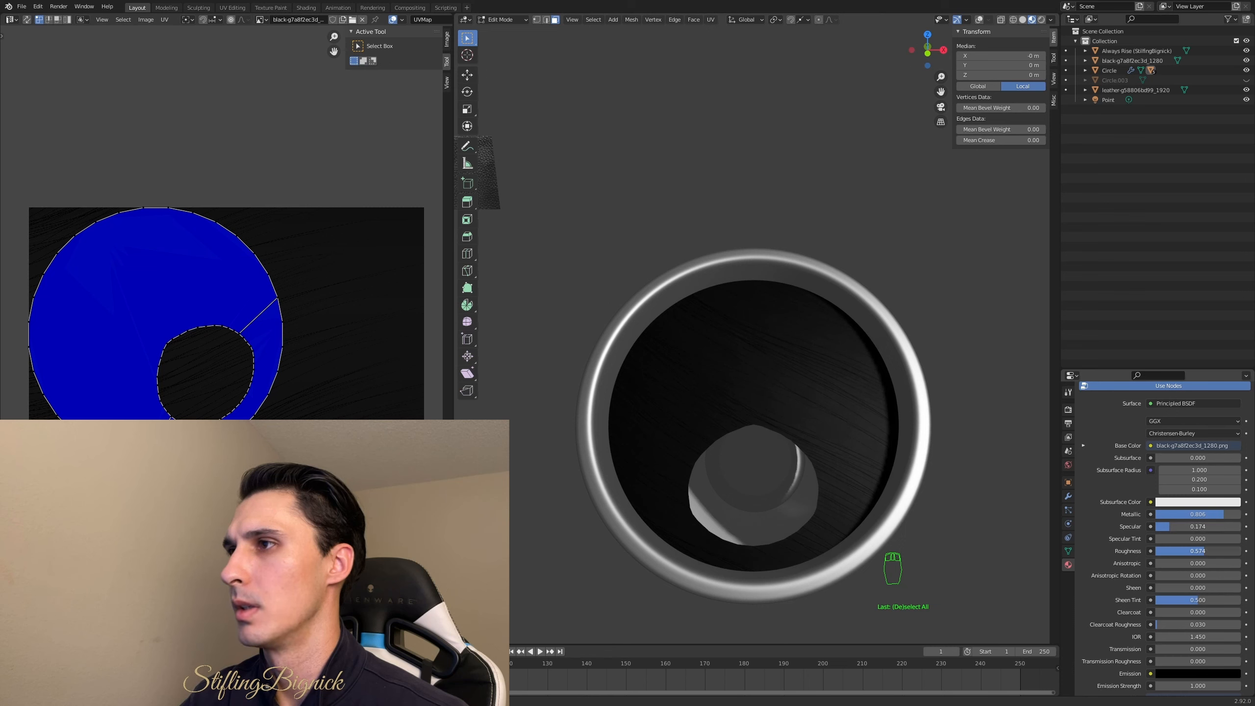
- Set the black material's IOR to 5.000
double_click(1191, 638)
type("4.95")
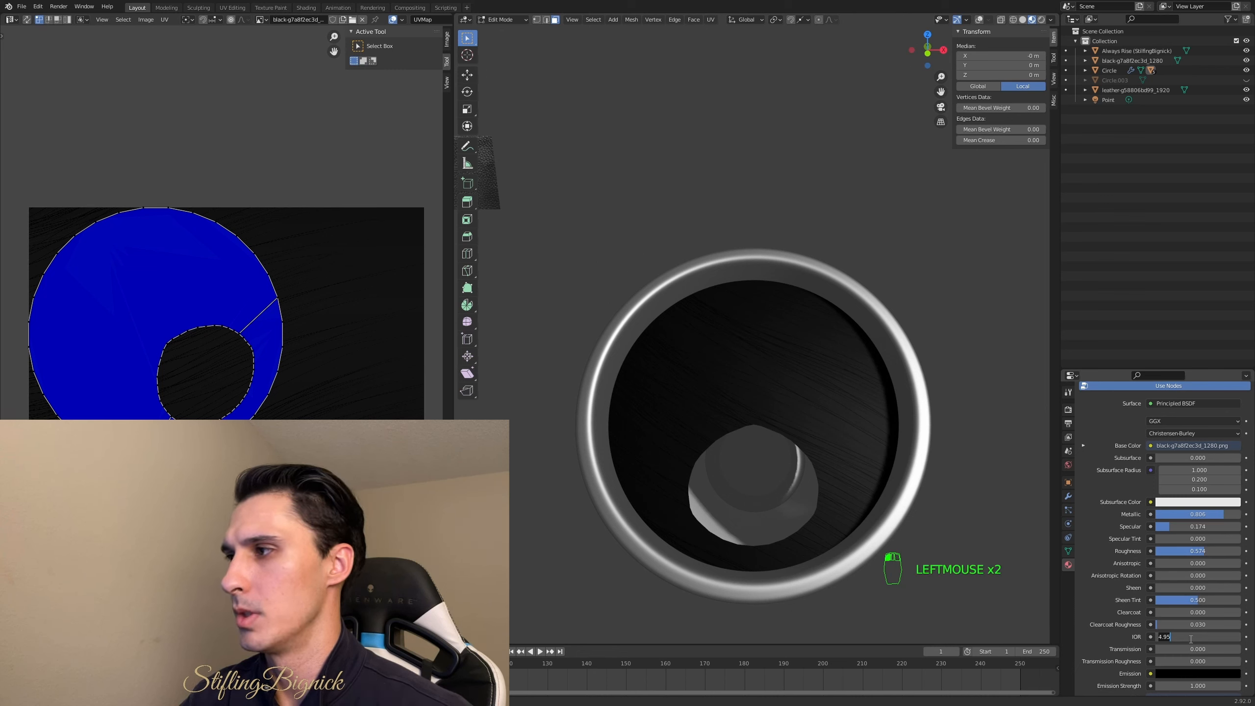
key("Return")
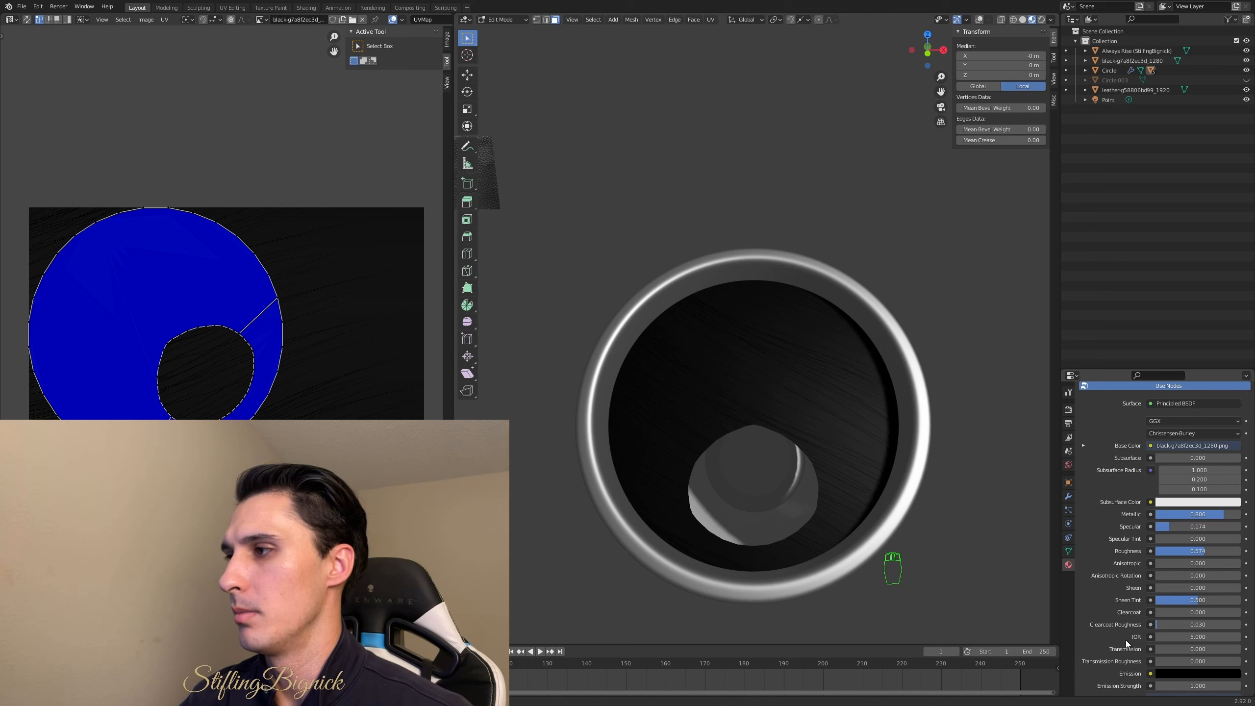
- Try very dark grey, red and blue tints as the black material's Emission color
scroll(1126, 640, "down", 2)
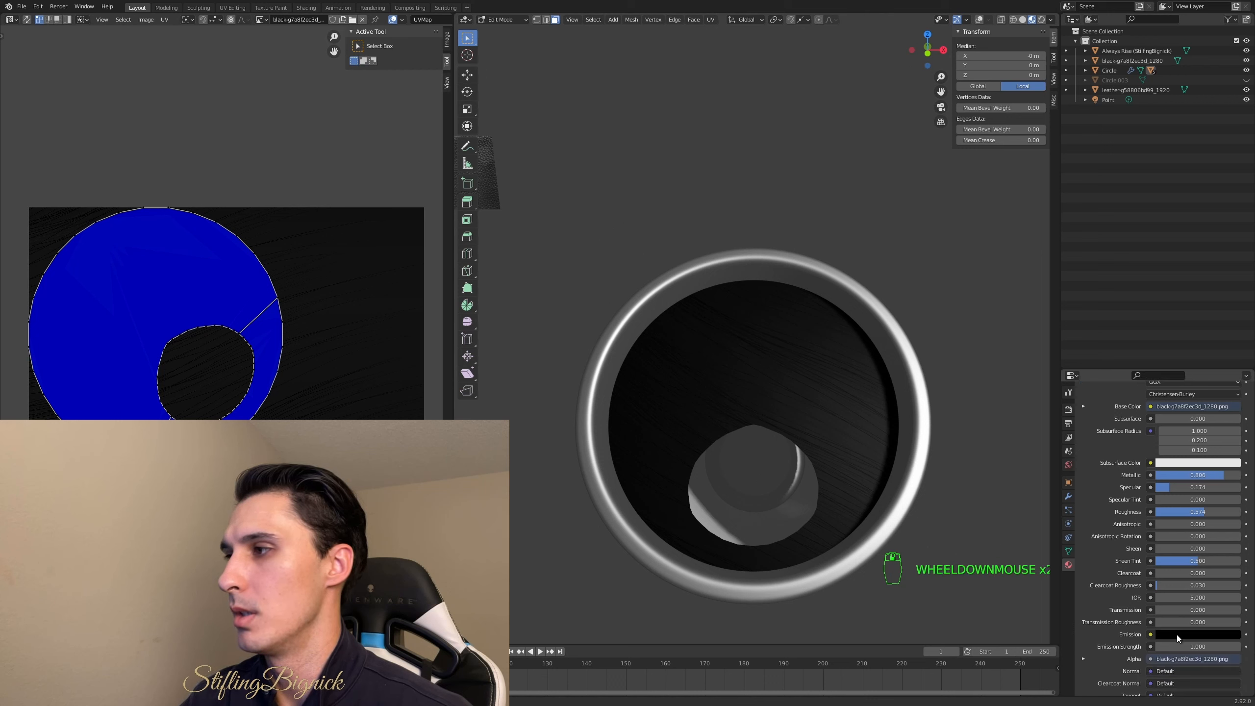
left_click(1177, 635)
left_click_drag(1233, 565, 1233, 556)
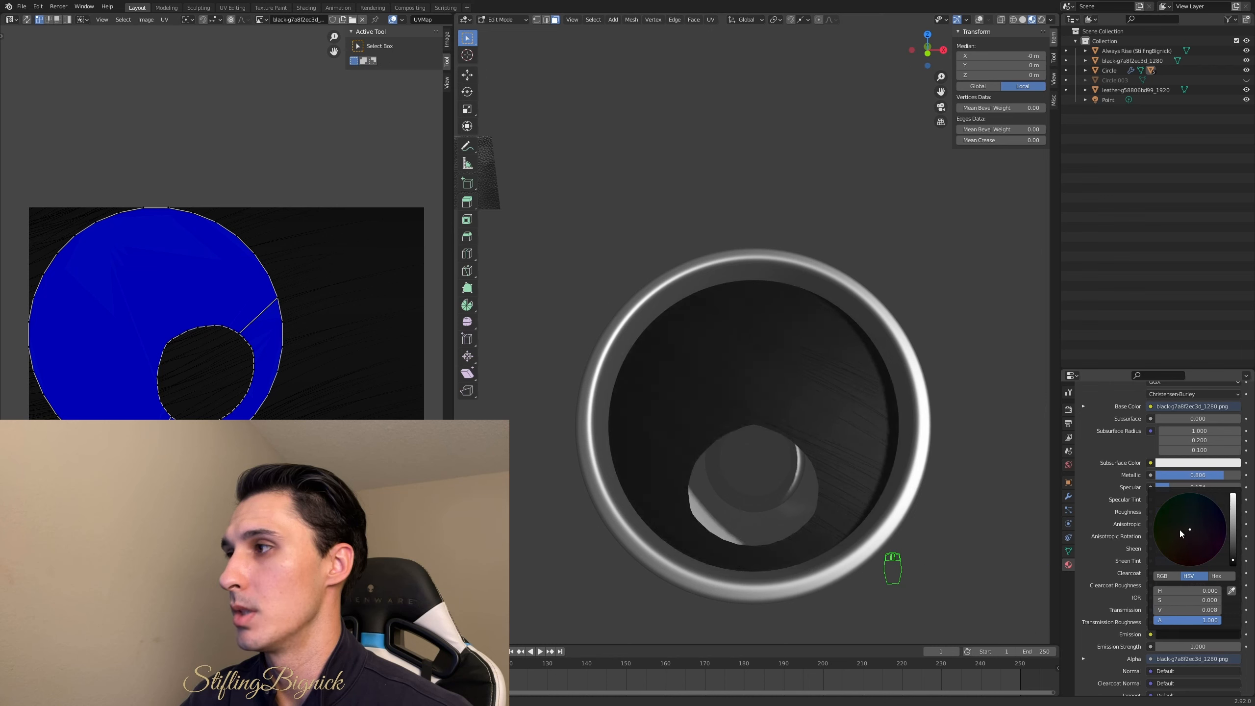
mouse_move(1190, 532)
left_mouse_down()
mouse_move(1192, 554)
mouse_move(1169, 560)
mouse_move(1233, 563)
left_mouse_up()
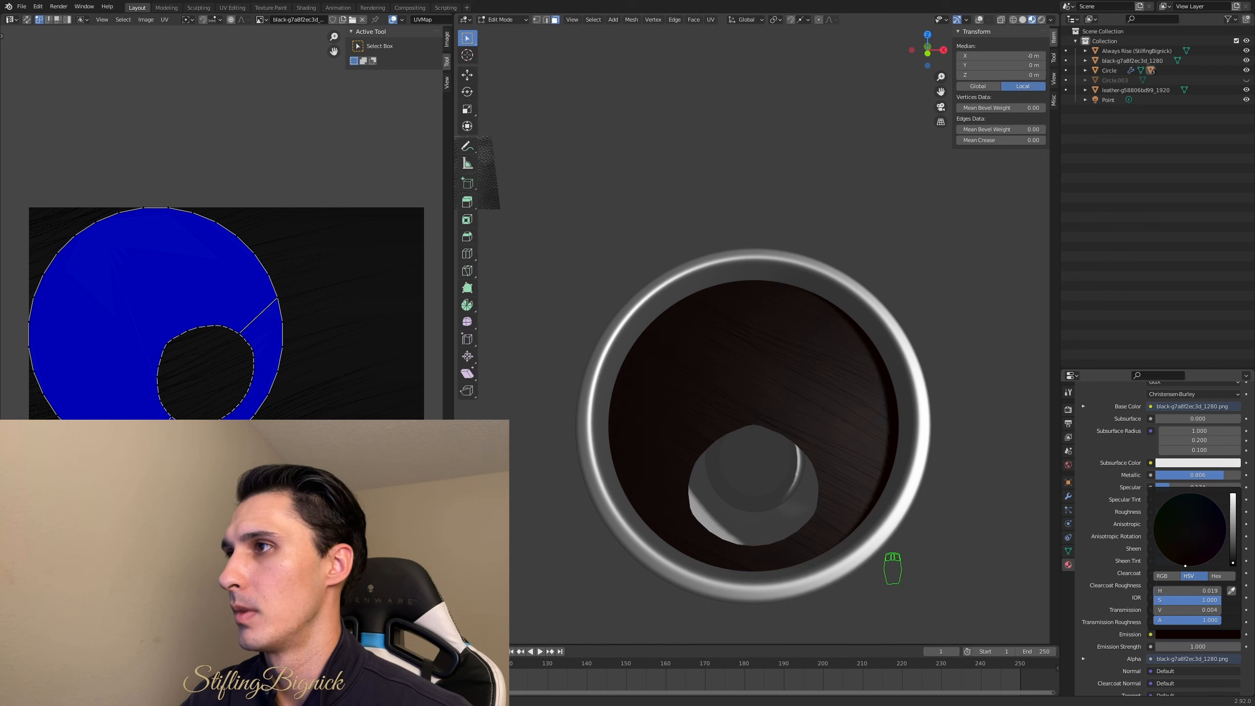
mouse_move(1233, 563)
left_mouse_down()
mouse_move(1234, 494)
mouse_move(1233, 556)
left_mouse_up()
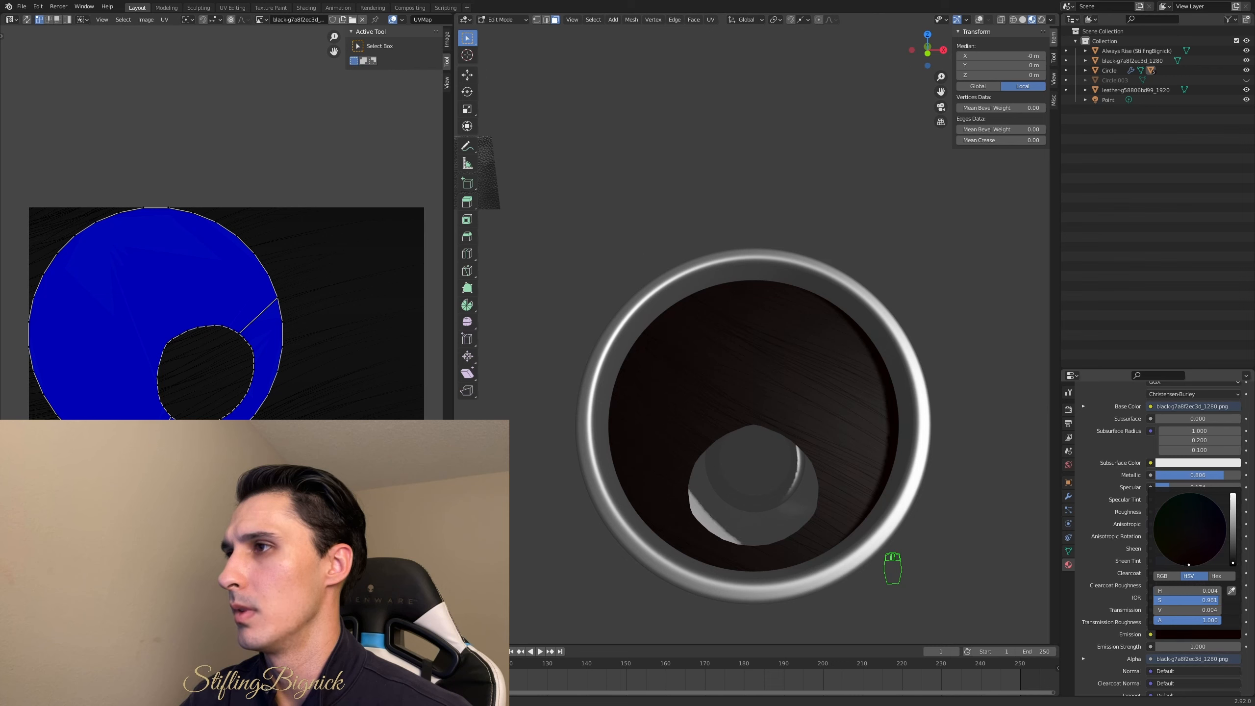
left_click_drag(1189, 565, 1192, 493)
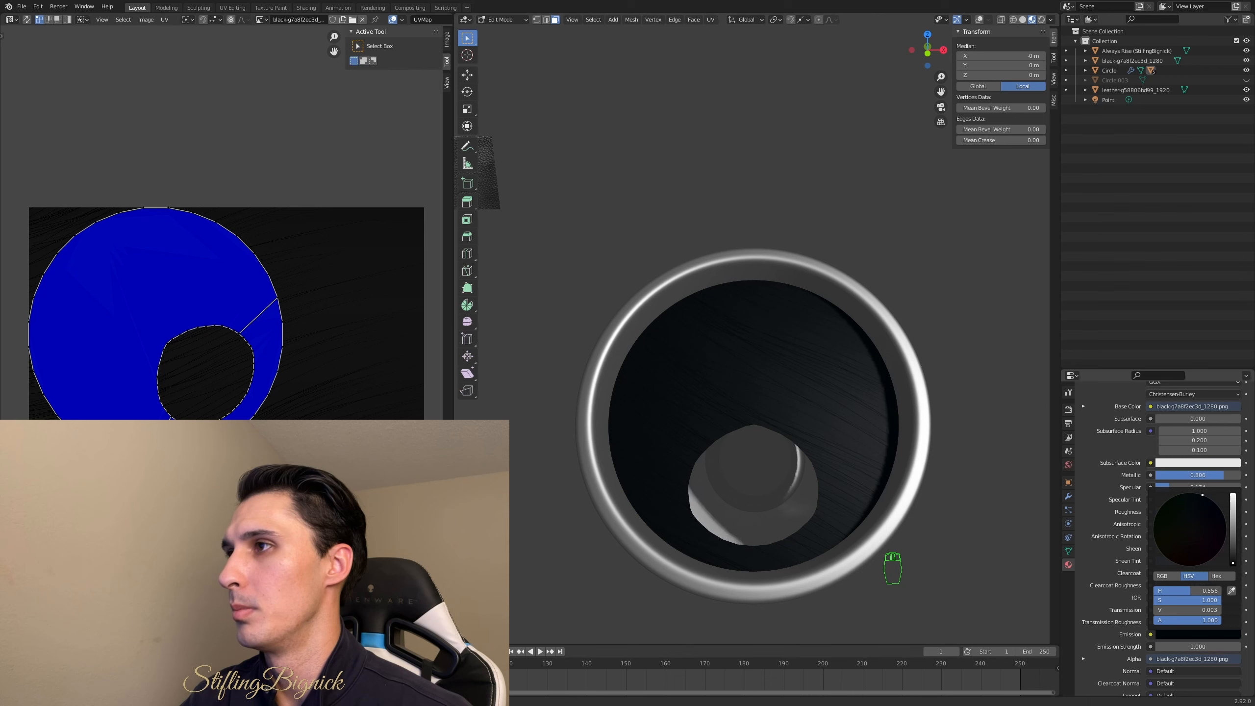
left_click_drag(1203, 495, 1208, 497)
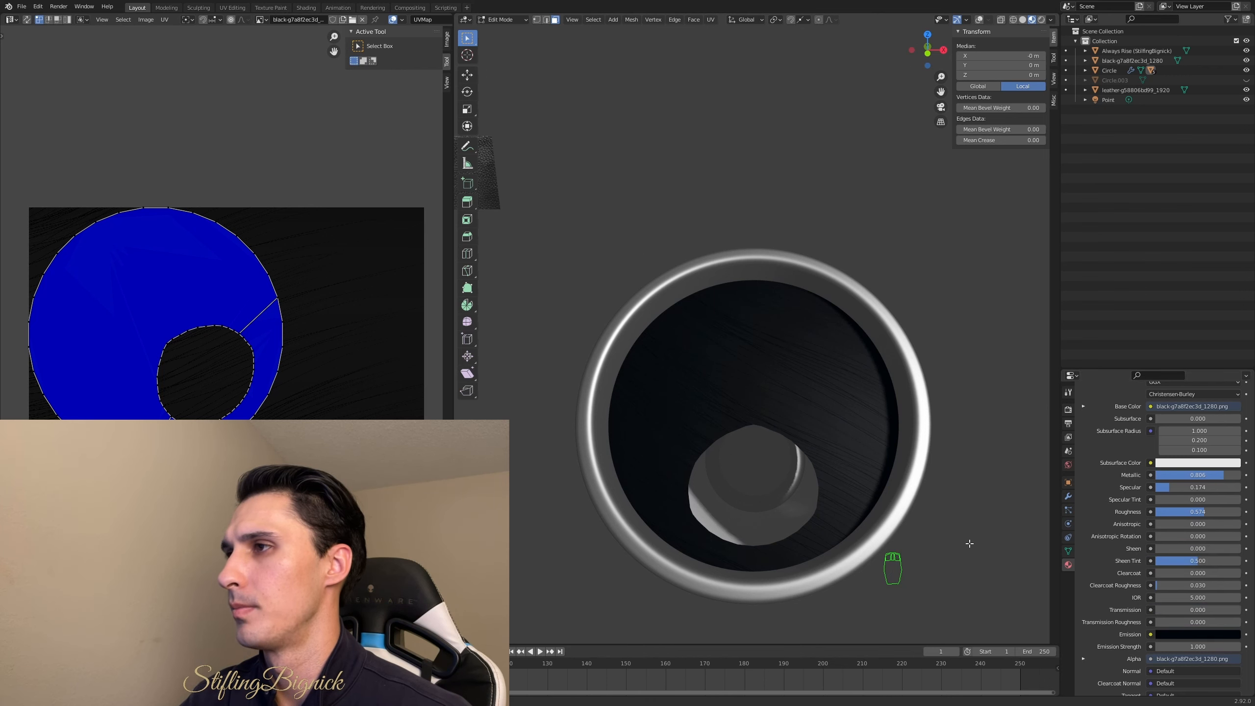
- Return the black material's Emission color to pure black with a V value of 0.000
middle_click_drag(969, 543, 969, 514)
mouse_move(971, 523)
middle_mouse_down()
mouse_move(966, 471)
mouse_move(971, 545)
middle_mouse_up()
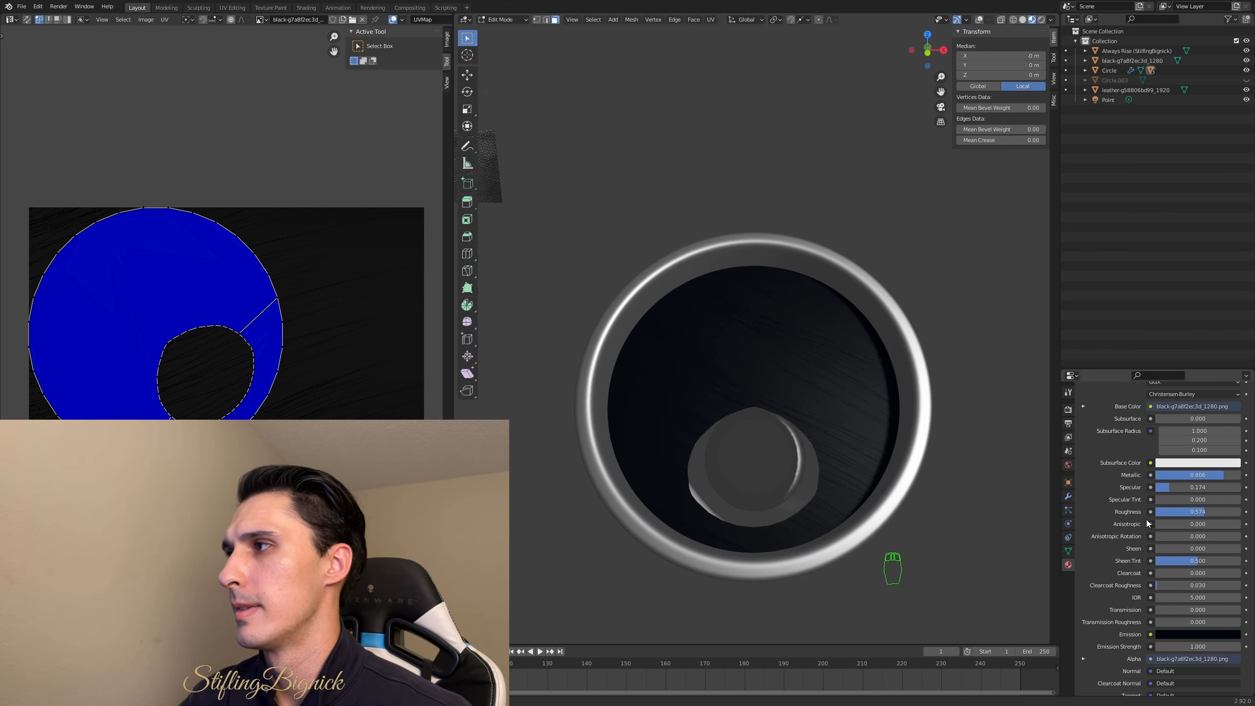
left_click(1203, 634)
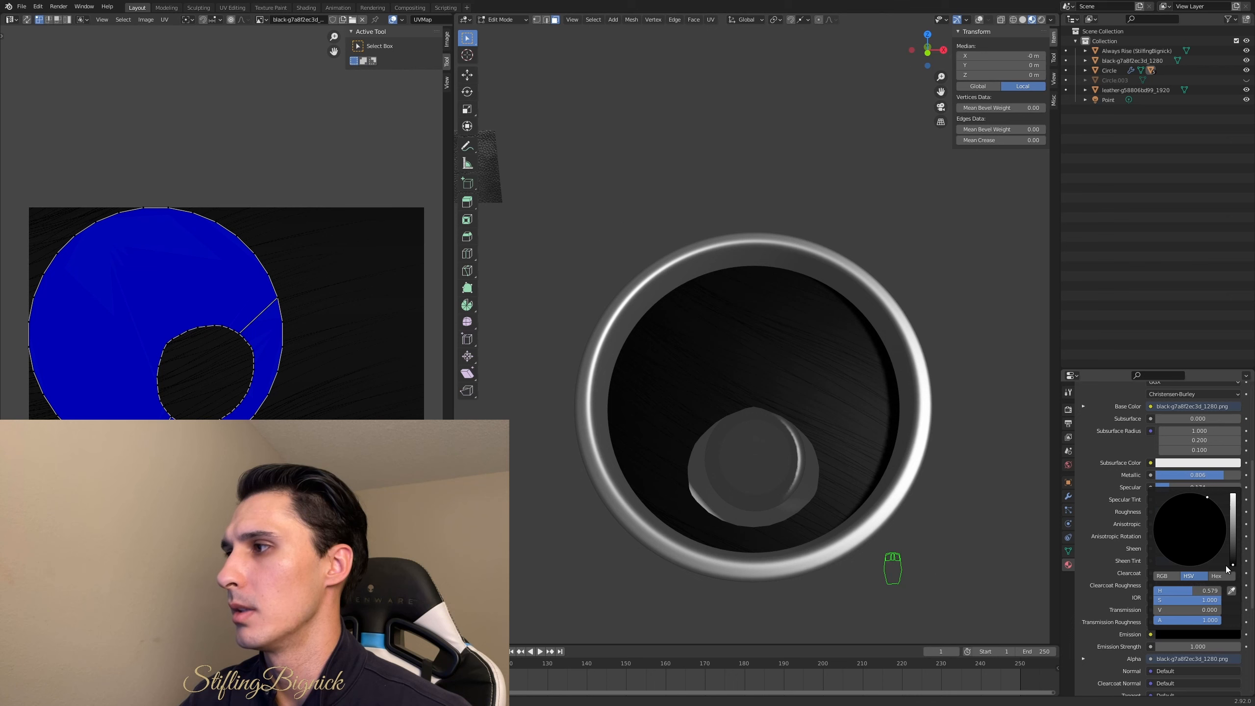
- Show the 3D viewport overlays again and clear the disc's face selection
scroll(1112, 628, "down", 4)
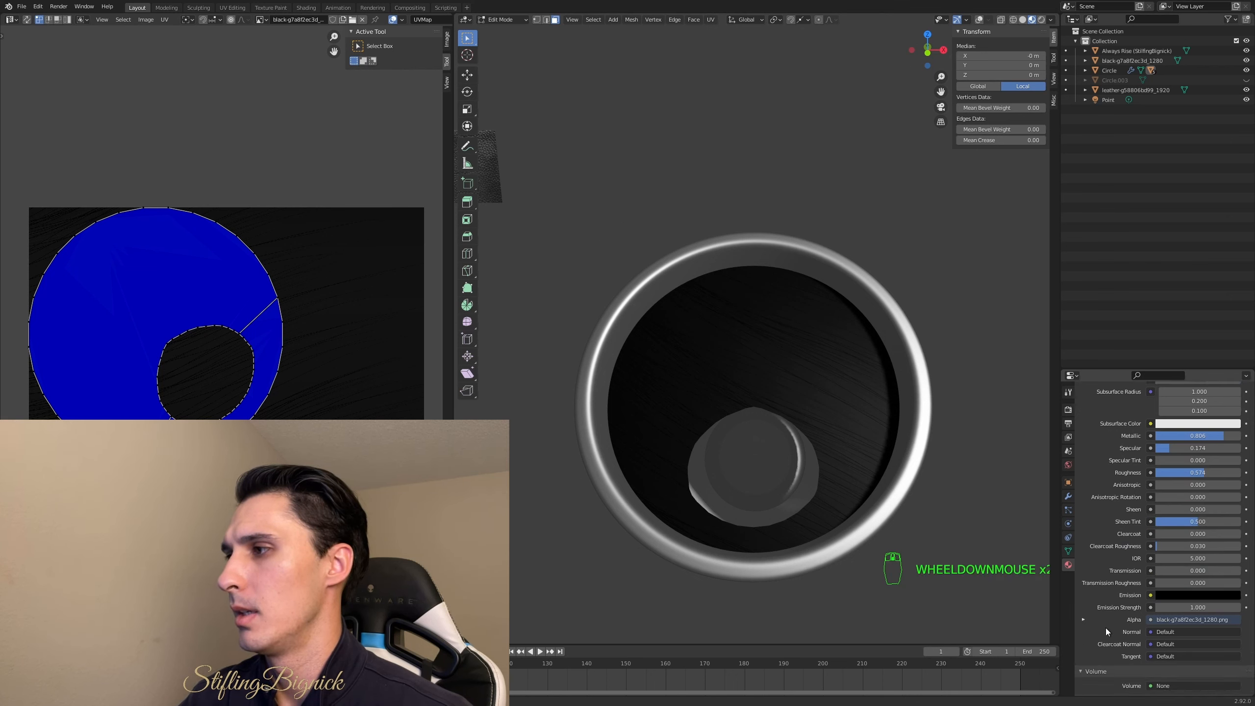
scroll(1106, 628, "up", 1)
scroll(1106, 629, "down", 6)
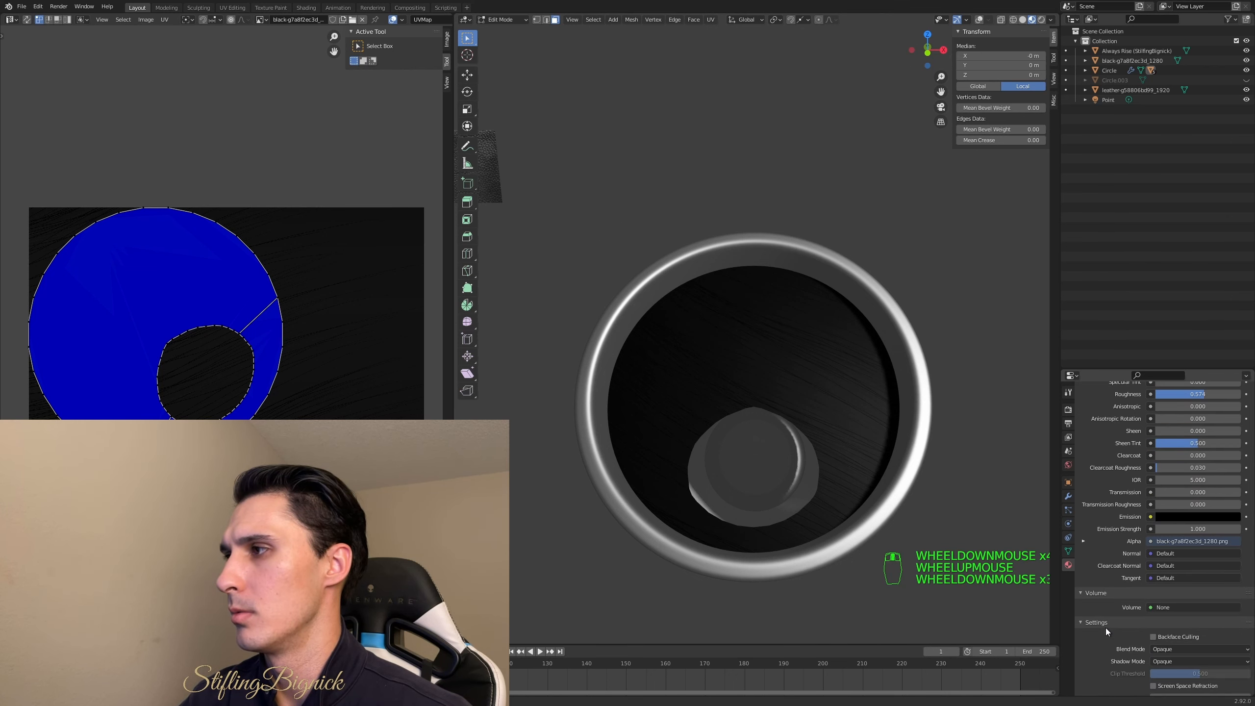
scroll(1106, 628, "down", 1)
scroll(1106, 628, "up", 18)
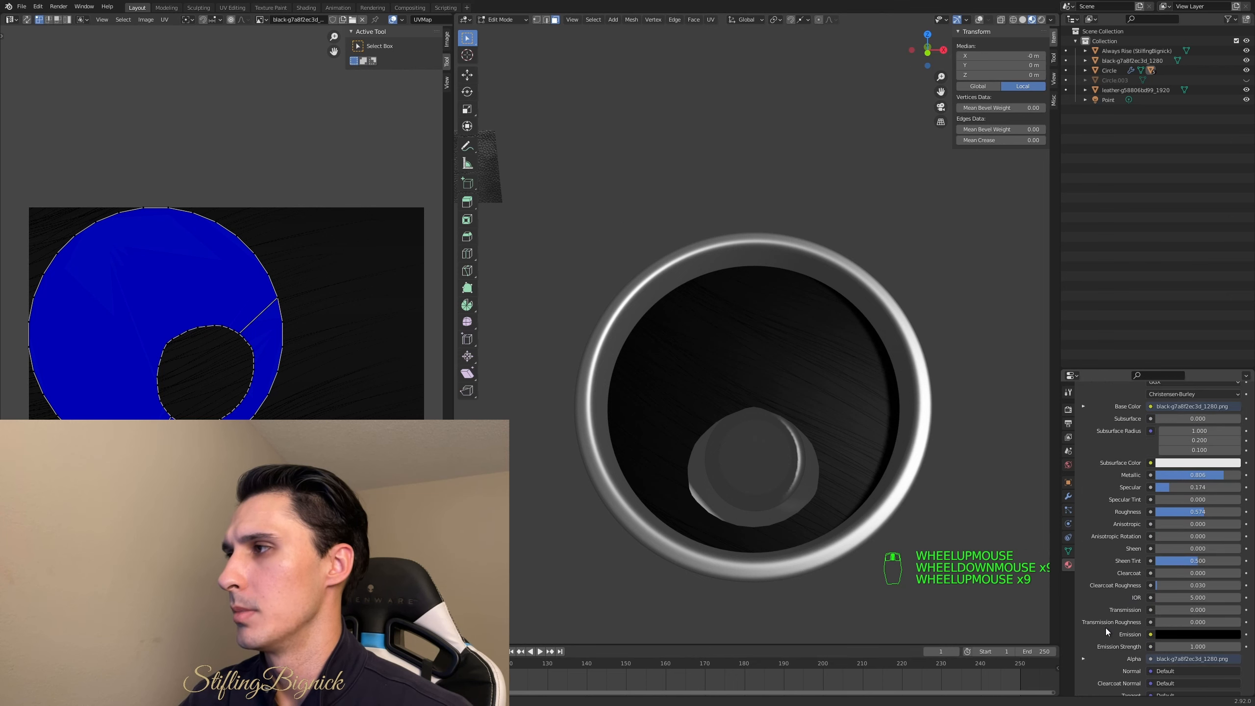
scroll(1106, 628, "up", 2)
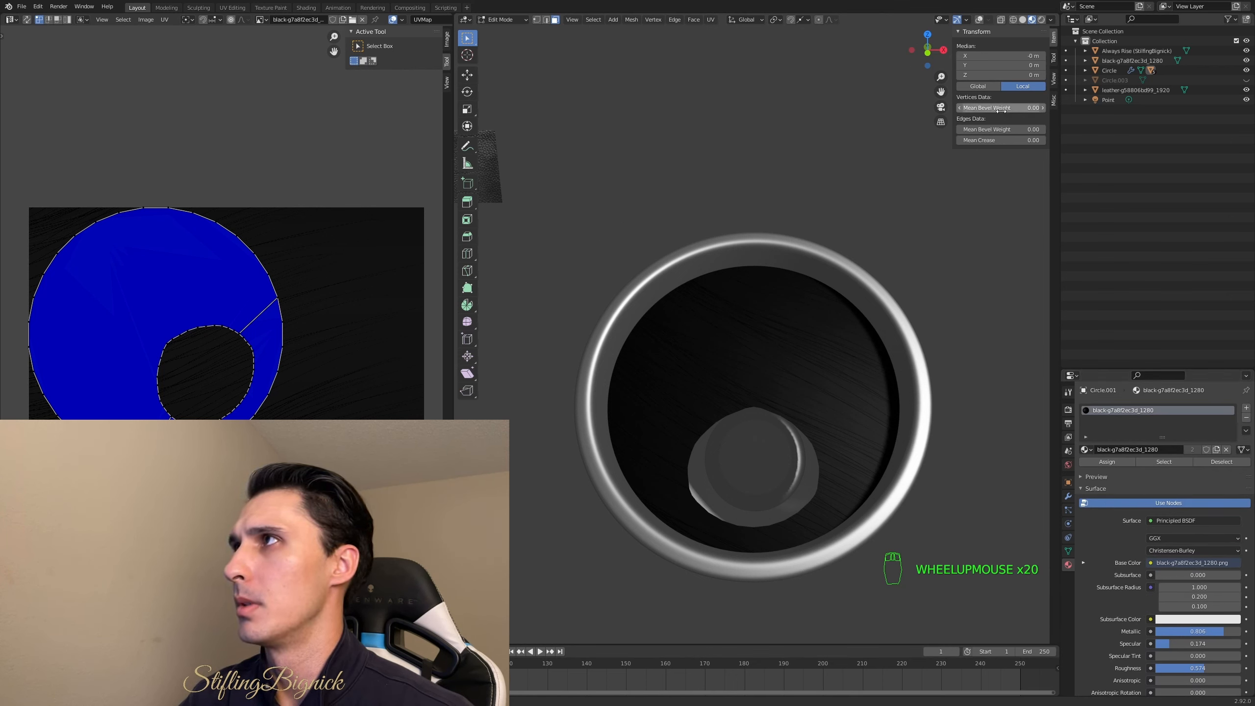
left_click(983, 21)
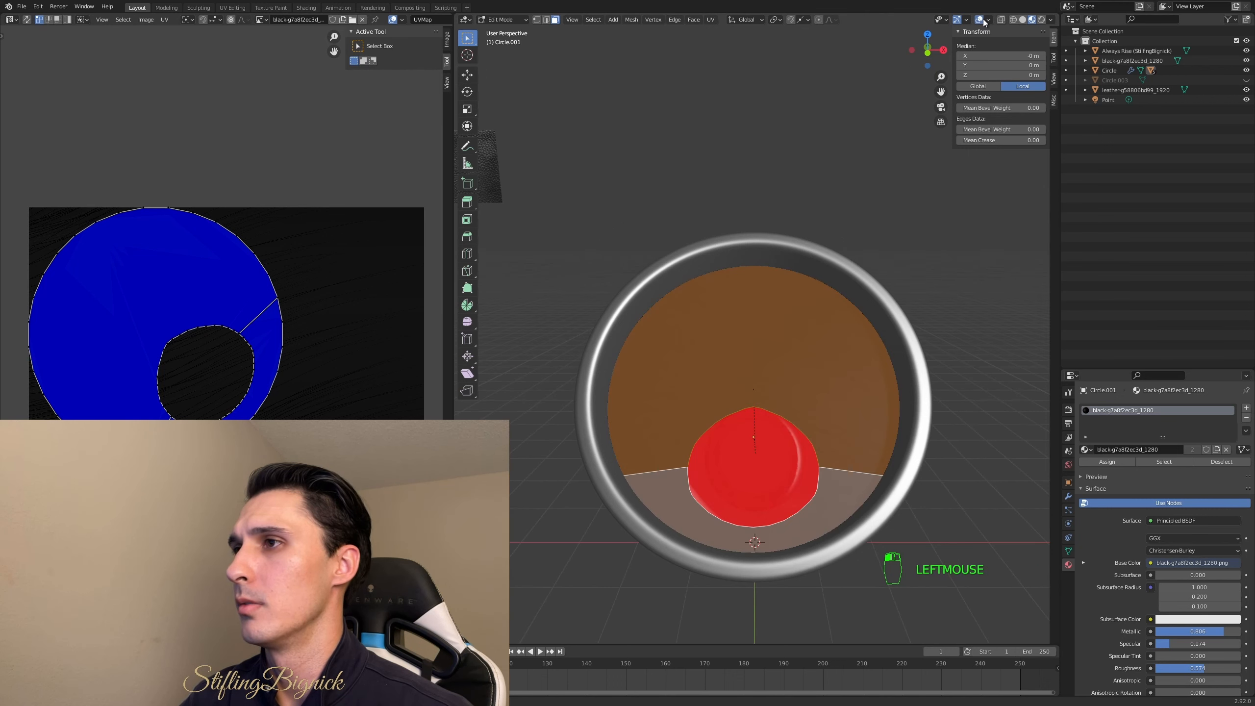
left_click(975, 397)
middle_click_drag(946, 430, 852, 514)
left_click(853, 513)
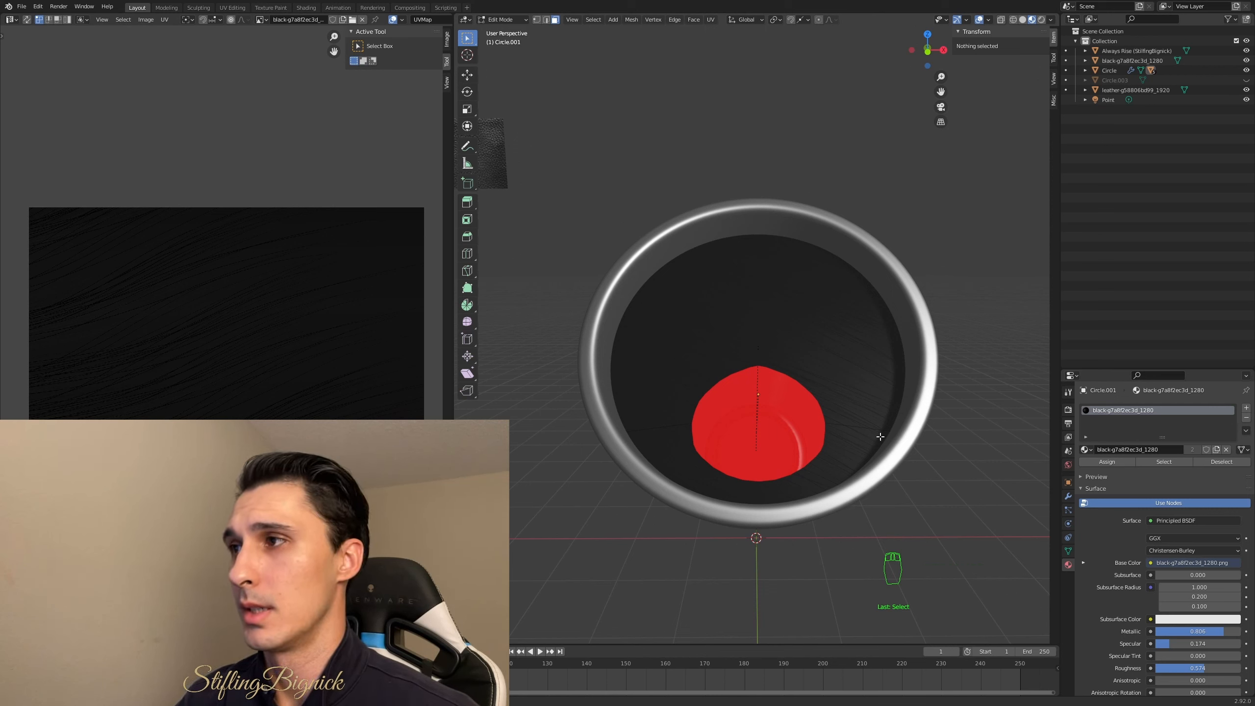
- Select all of the disc's faces and set the black material's IOR to 1.450
key("a")
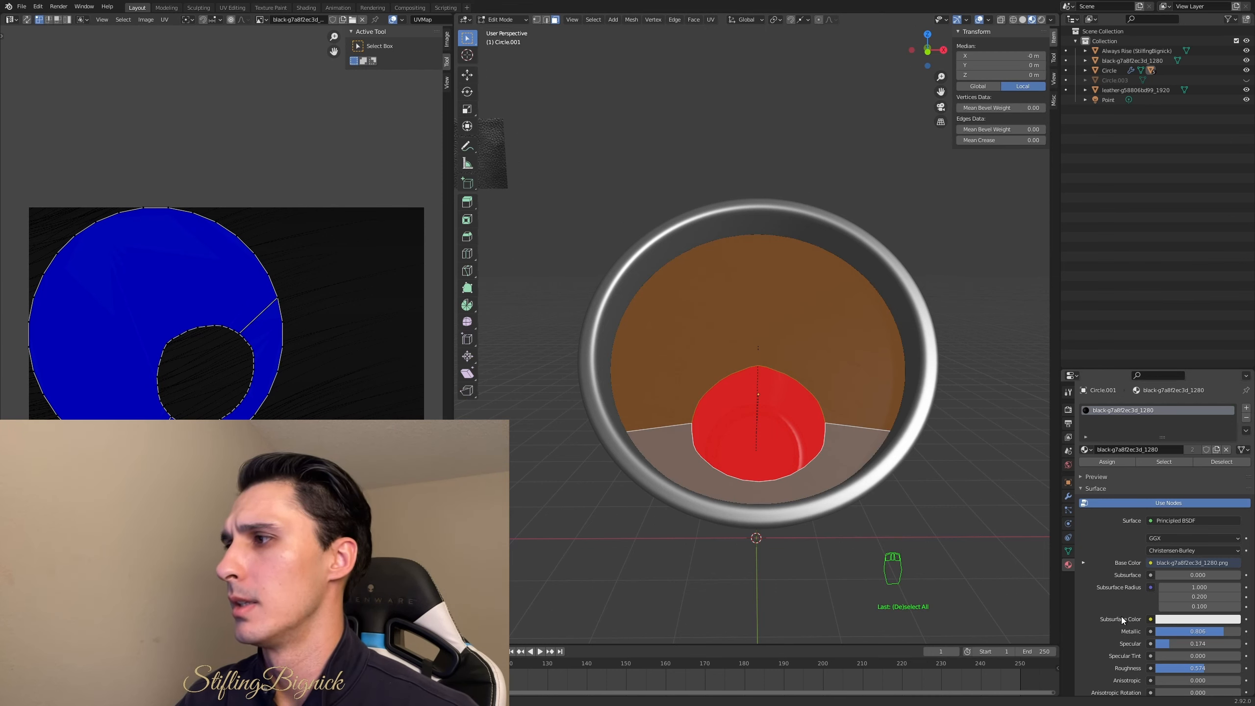
scroll(1121, 617, "down", 8)
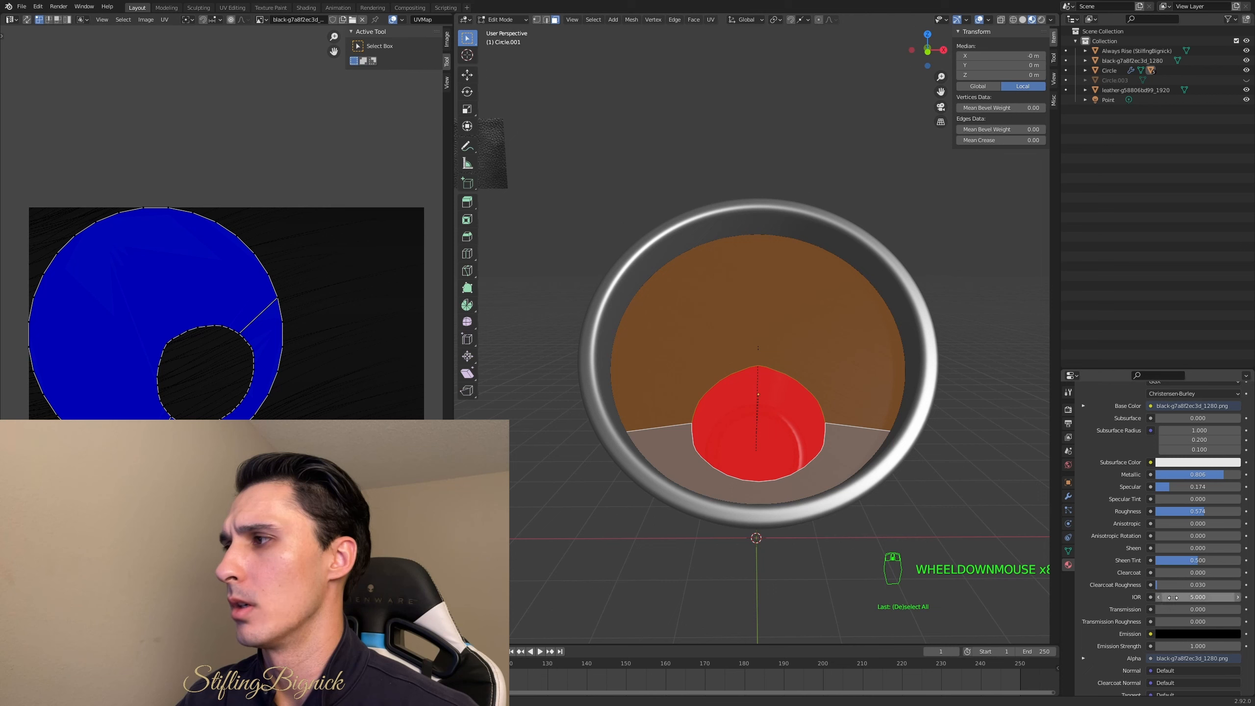
left_click(1173, 597)
type("1.45")
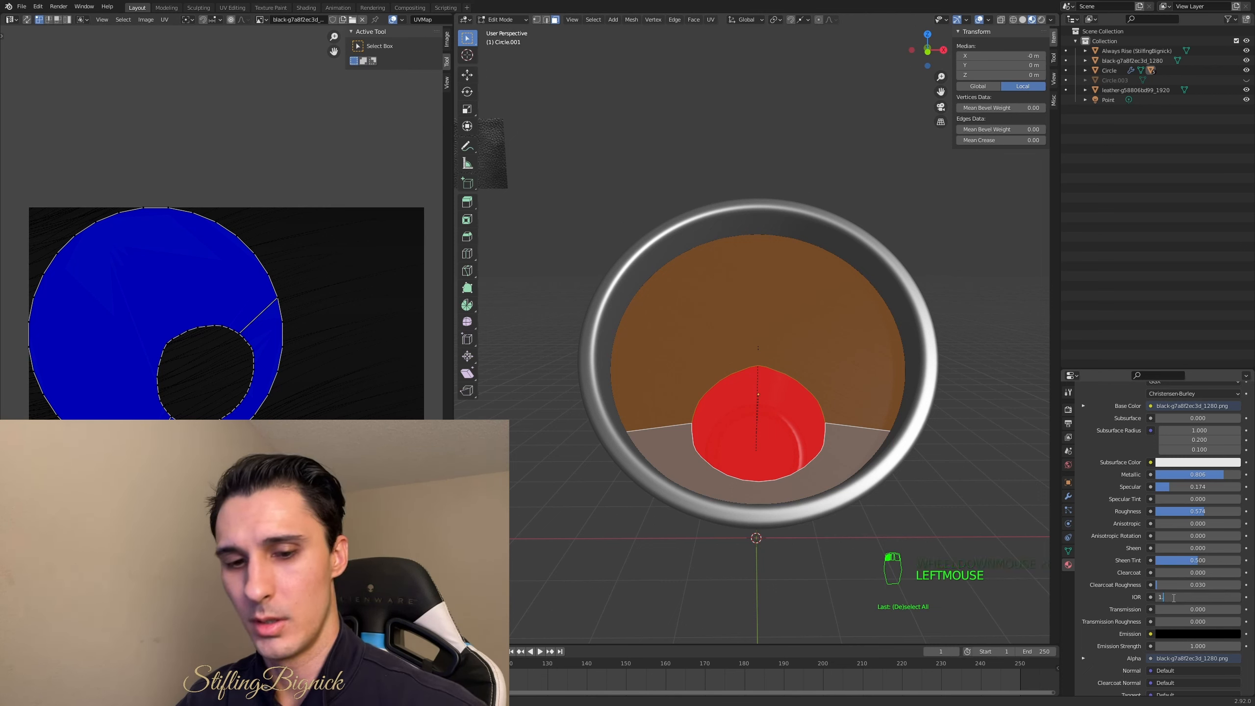
key("Return")
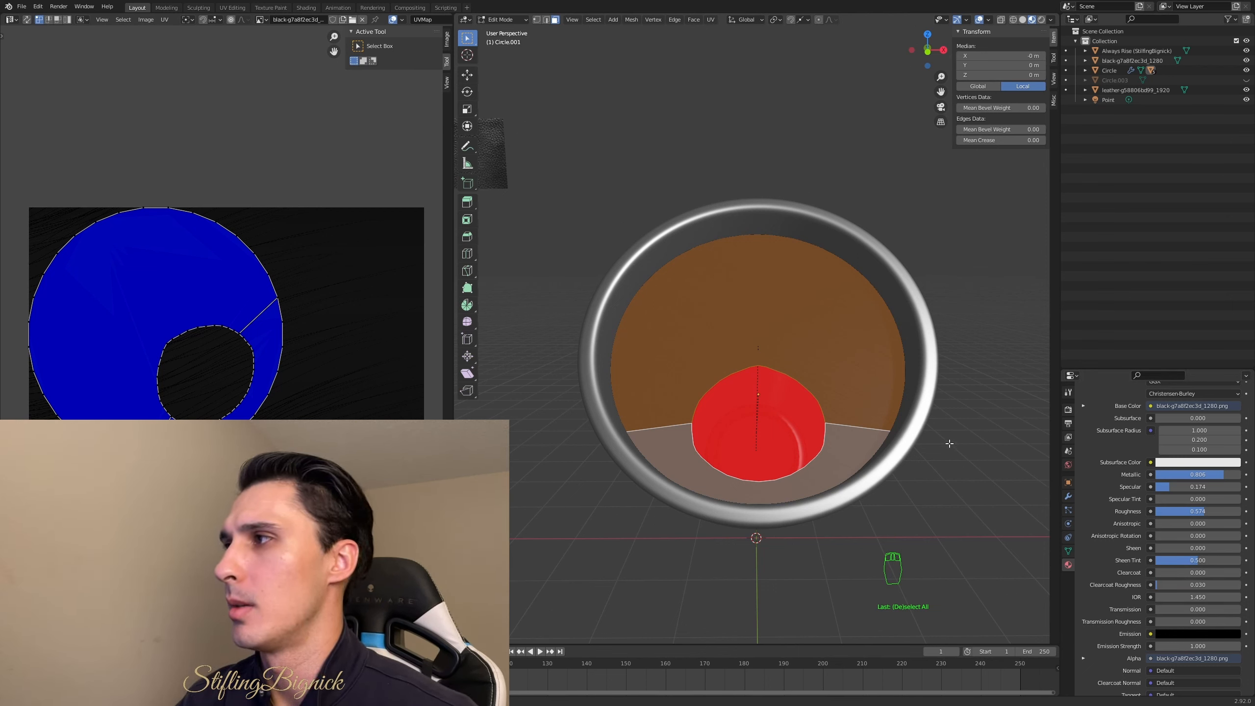
scroll(1102, 523, "up", 9)
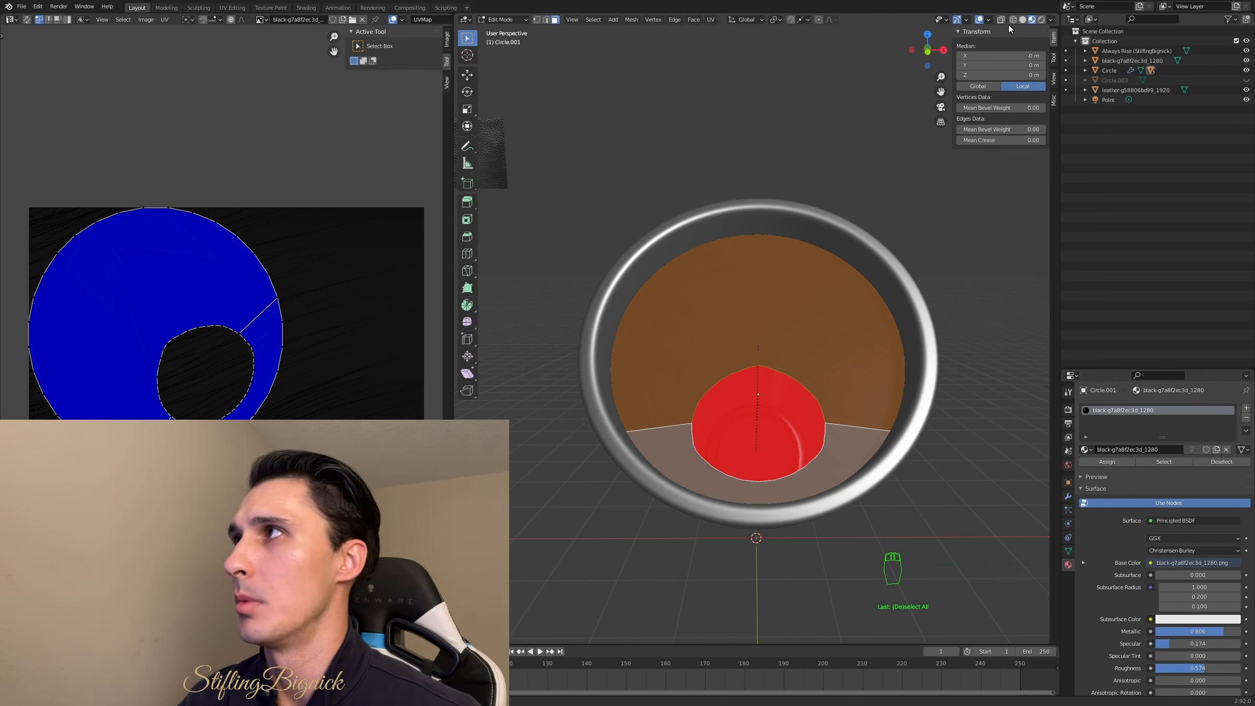
- Select the disc's entire UV island with all its faces selected, and hide the 3D viewport overlays
left_click(980, 20)
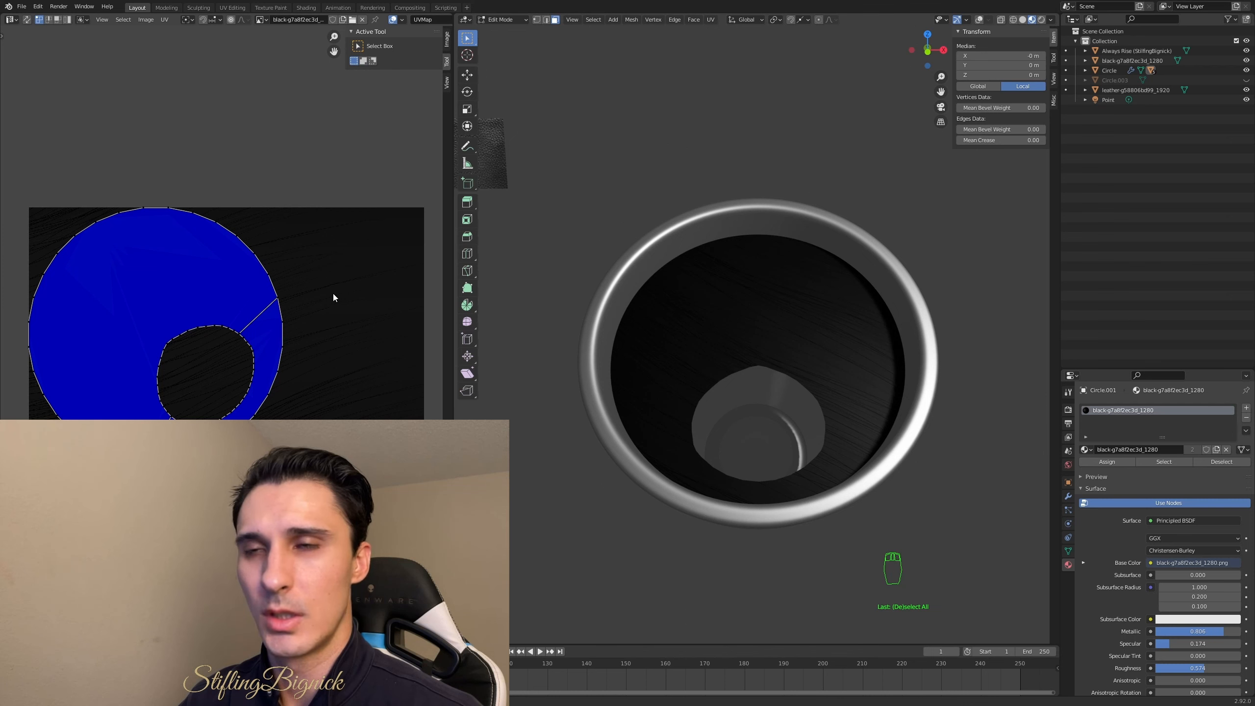
key("a")
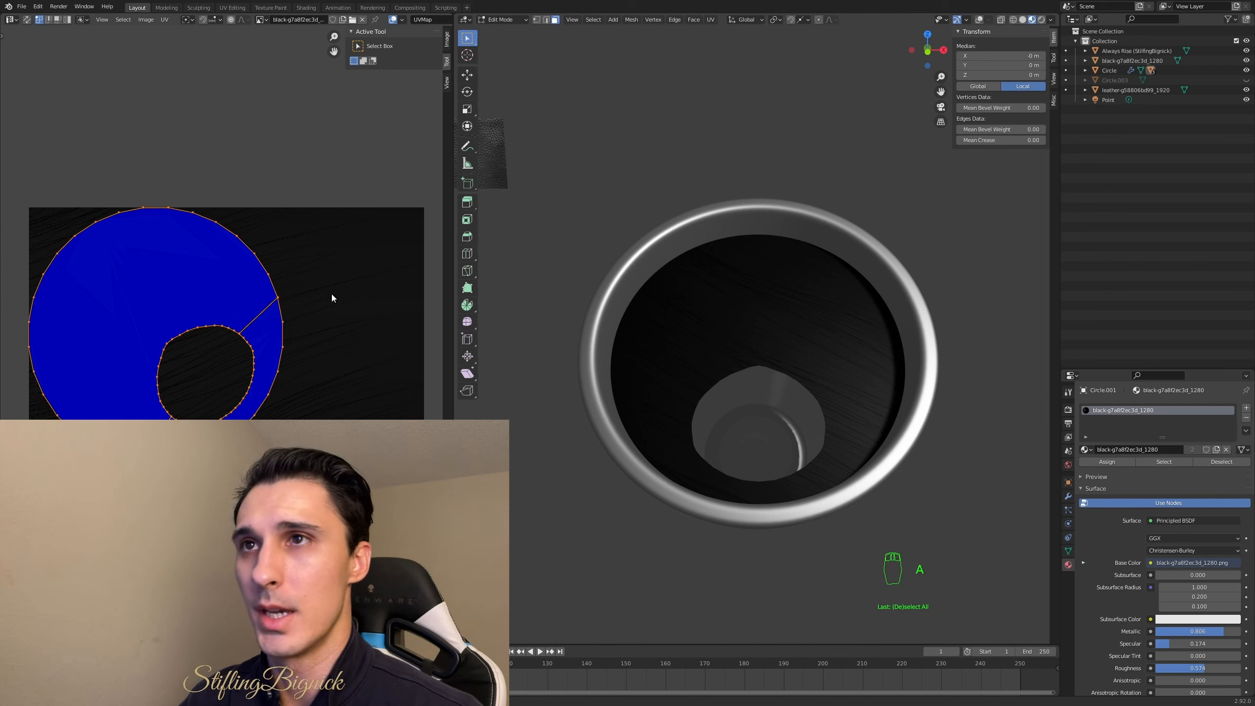
left_click(983, 23)
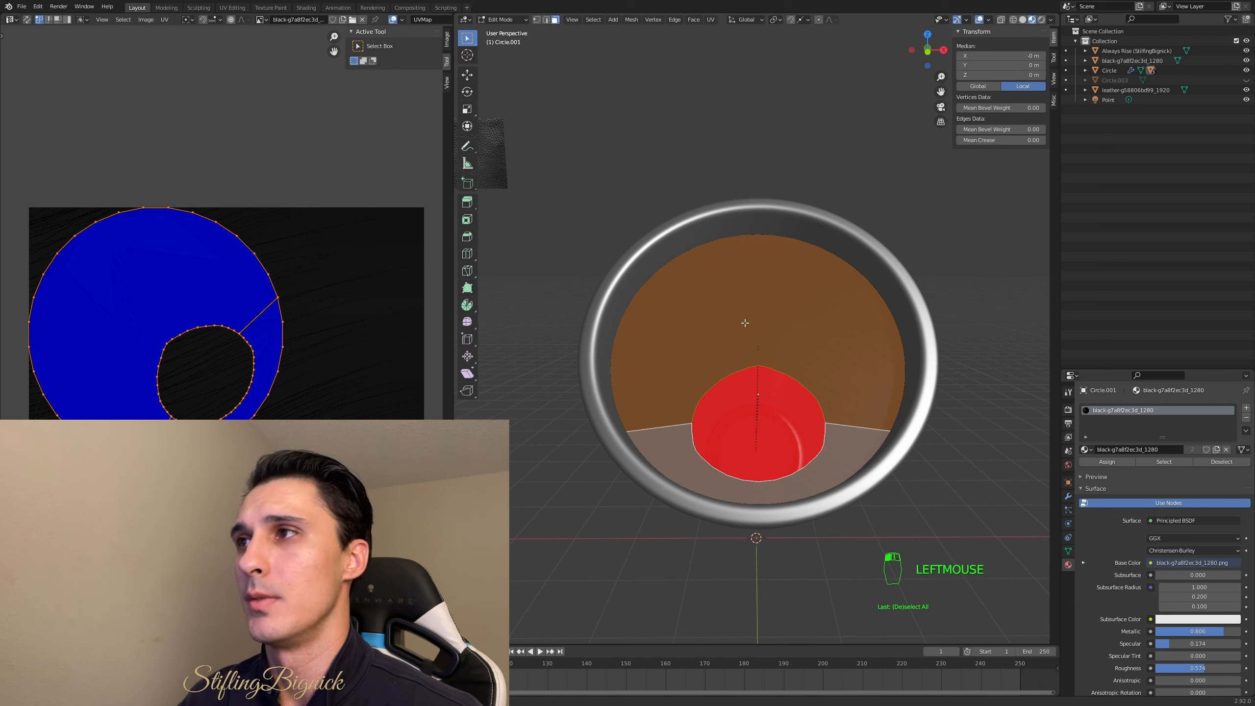
left_click(548, 210)
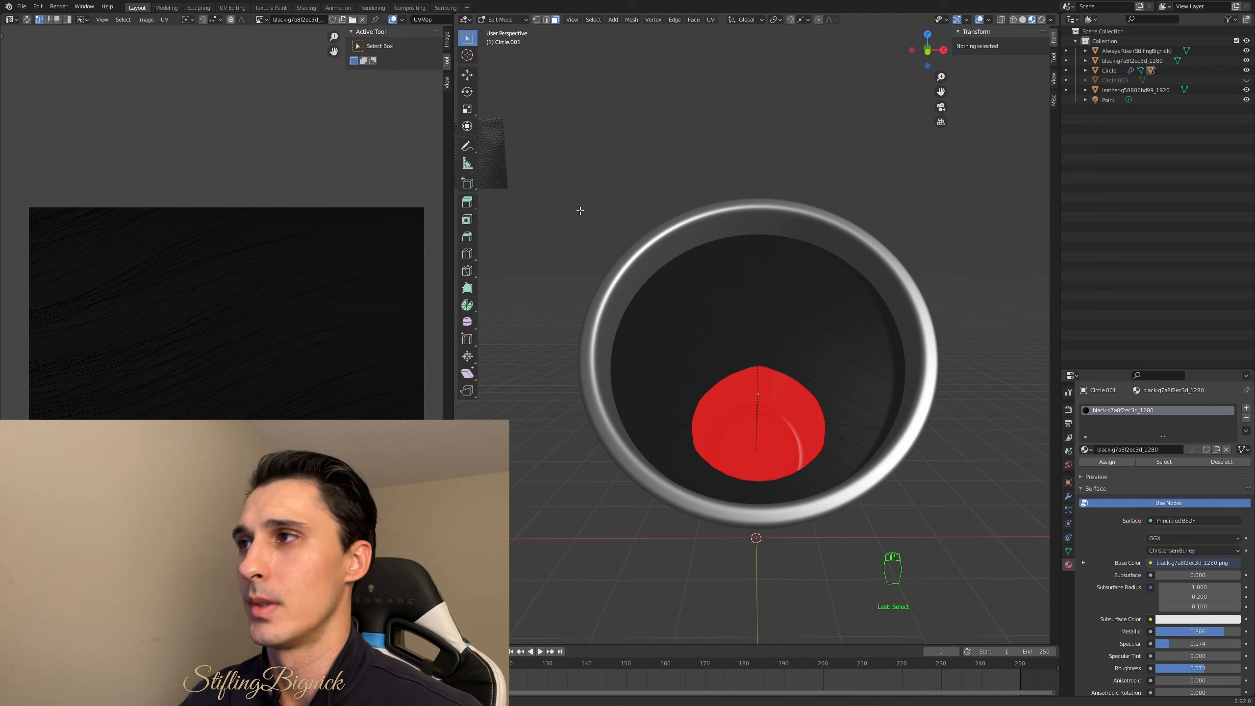
key("a")
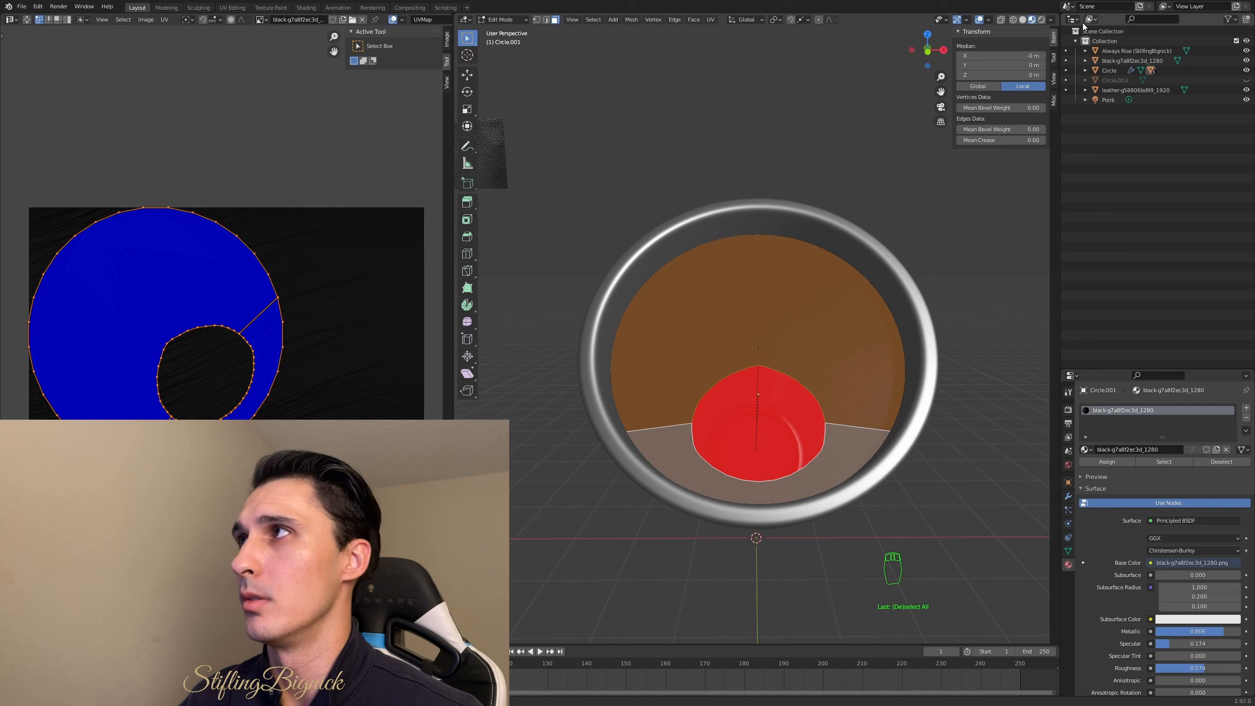
left_click(980, 20)
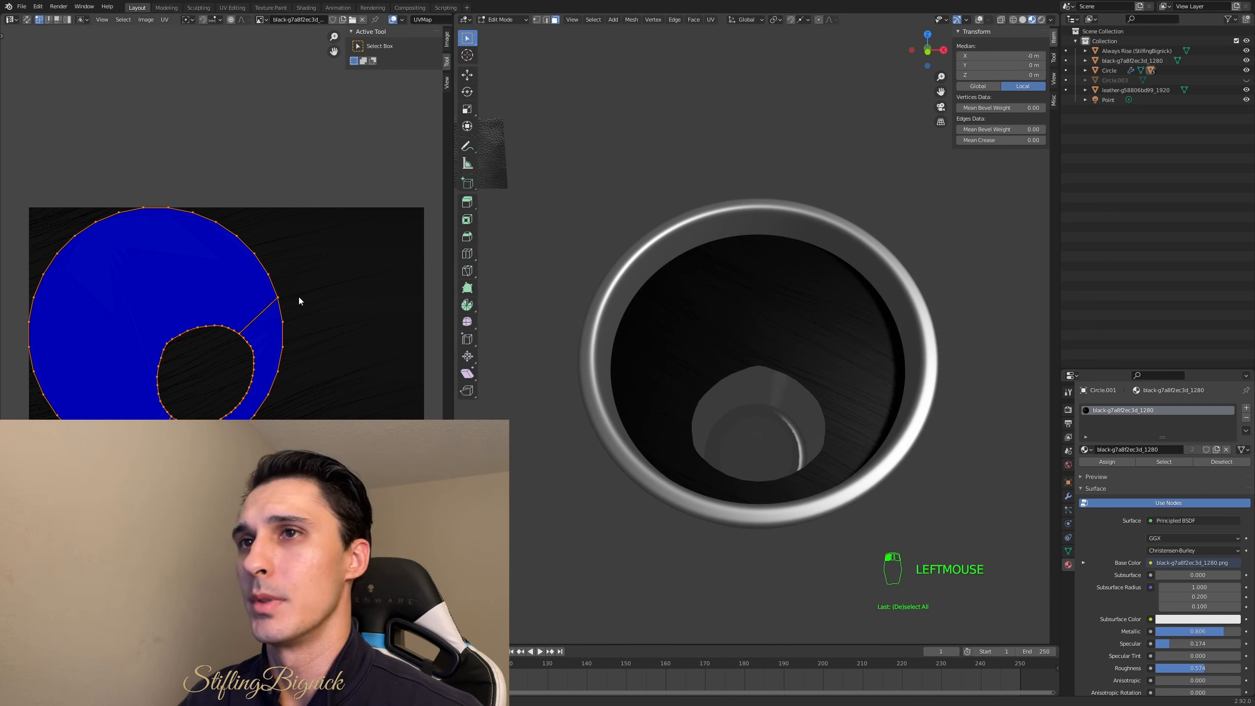
- Try moving, scaling and rotating the disc's whole UV island over the black image
key("g")
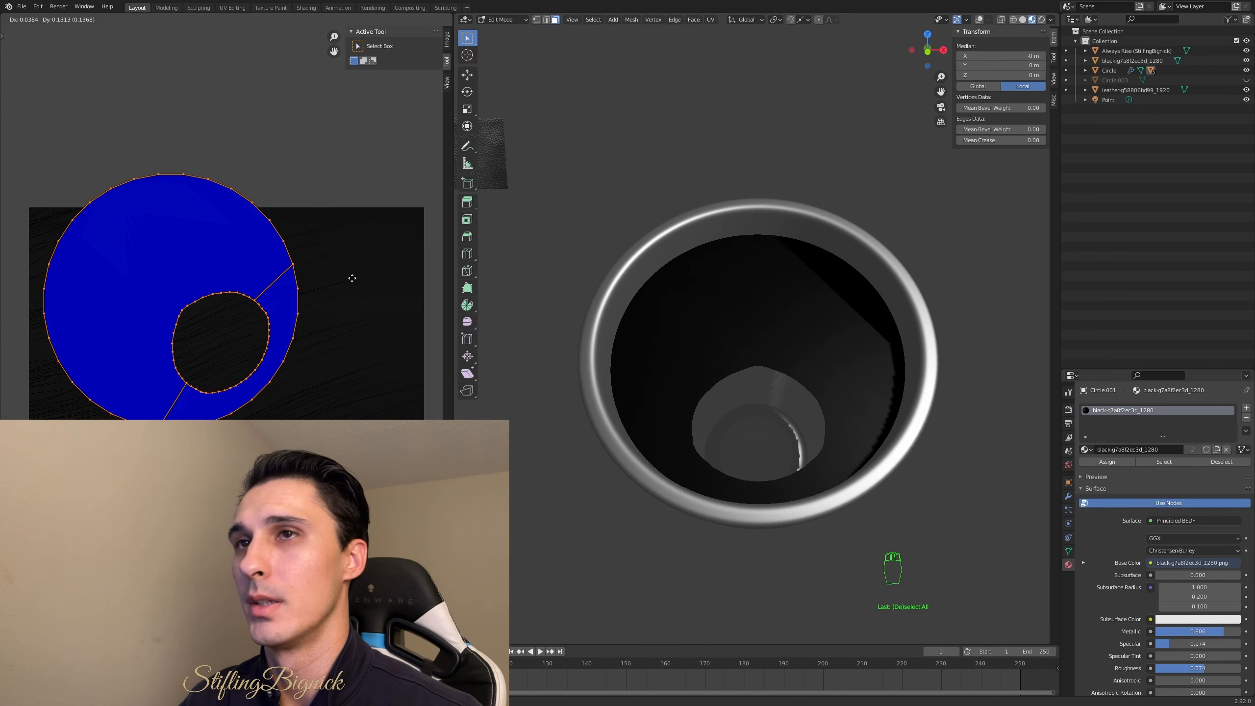
right_click(399, 301)
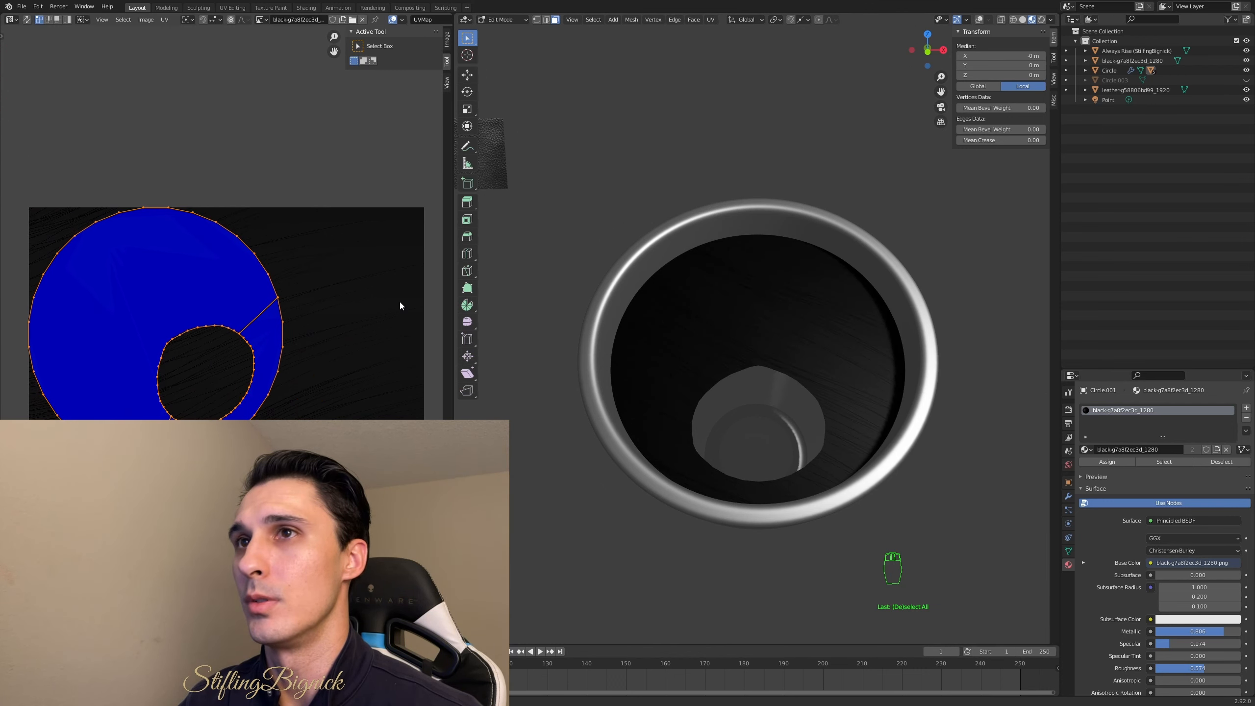
key("s")
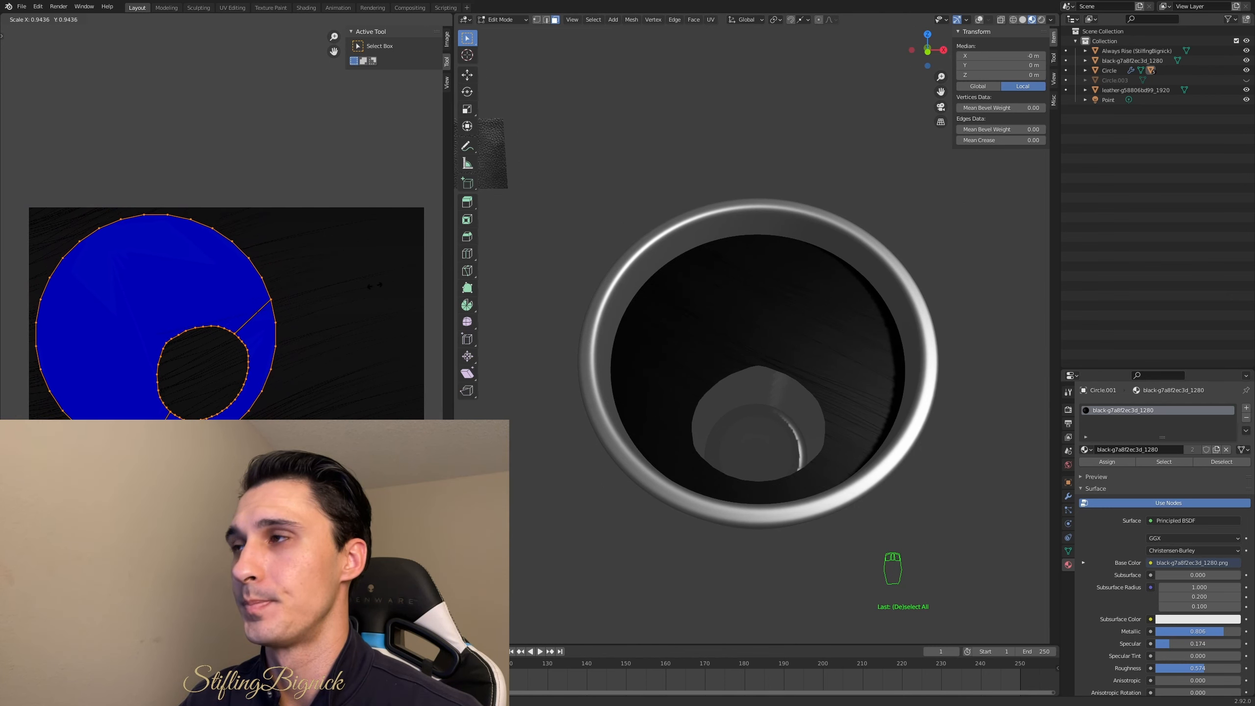
right_click(33, 259)
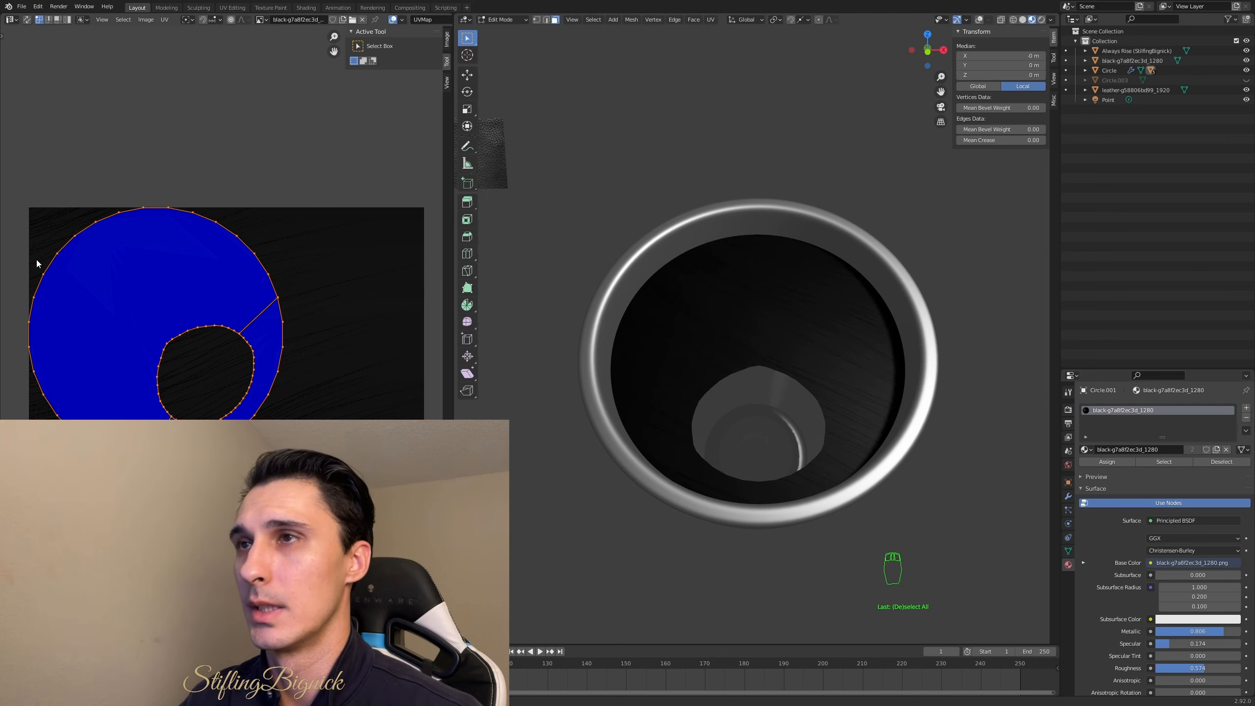
key("s")
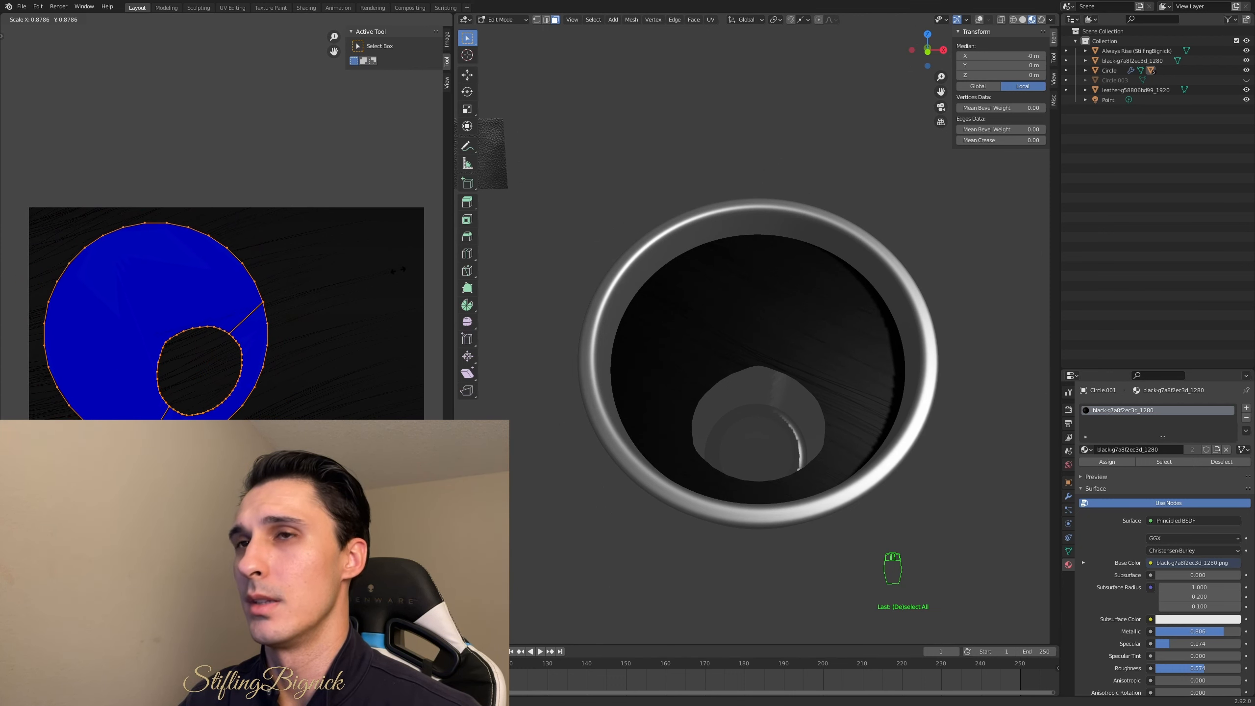
right_click(362, 277)
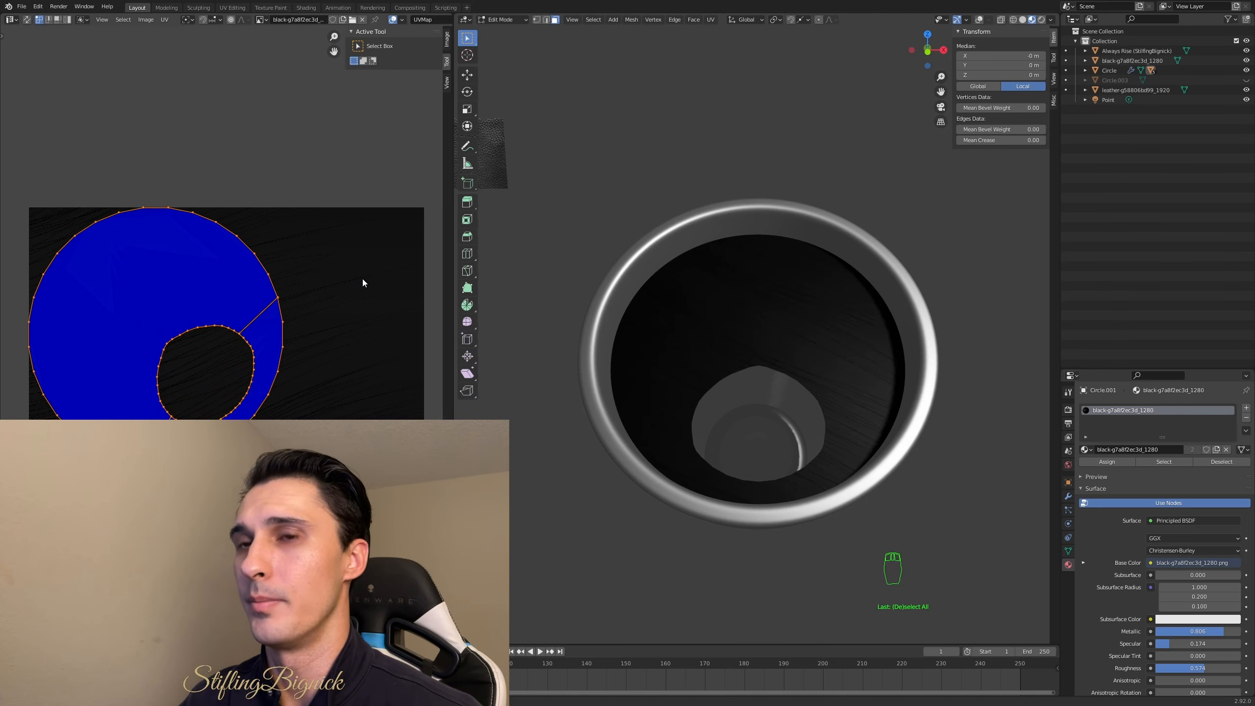
key("r")
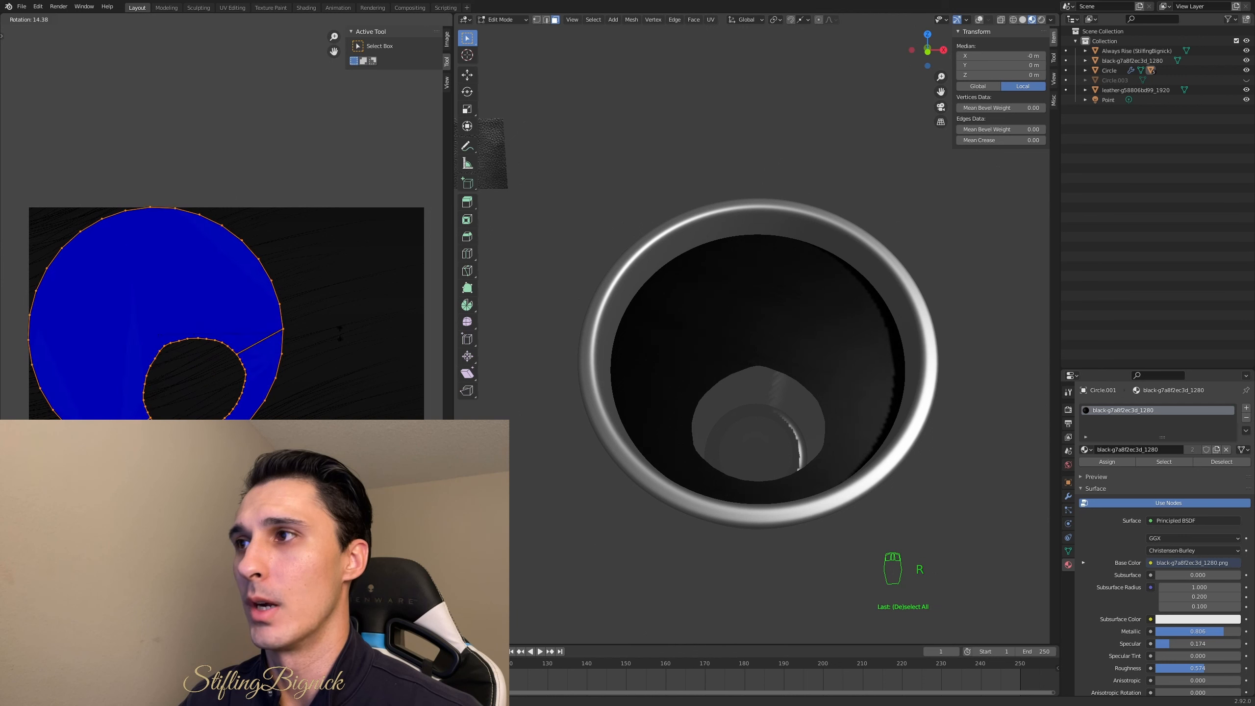
left_click(312, 341)
- Try sliding the disc's UV island along X, along Y and freely across the black image
key("g")
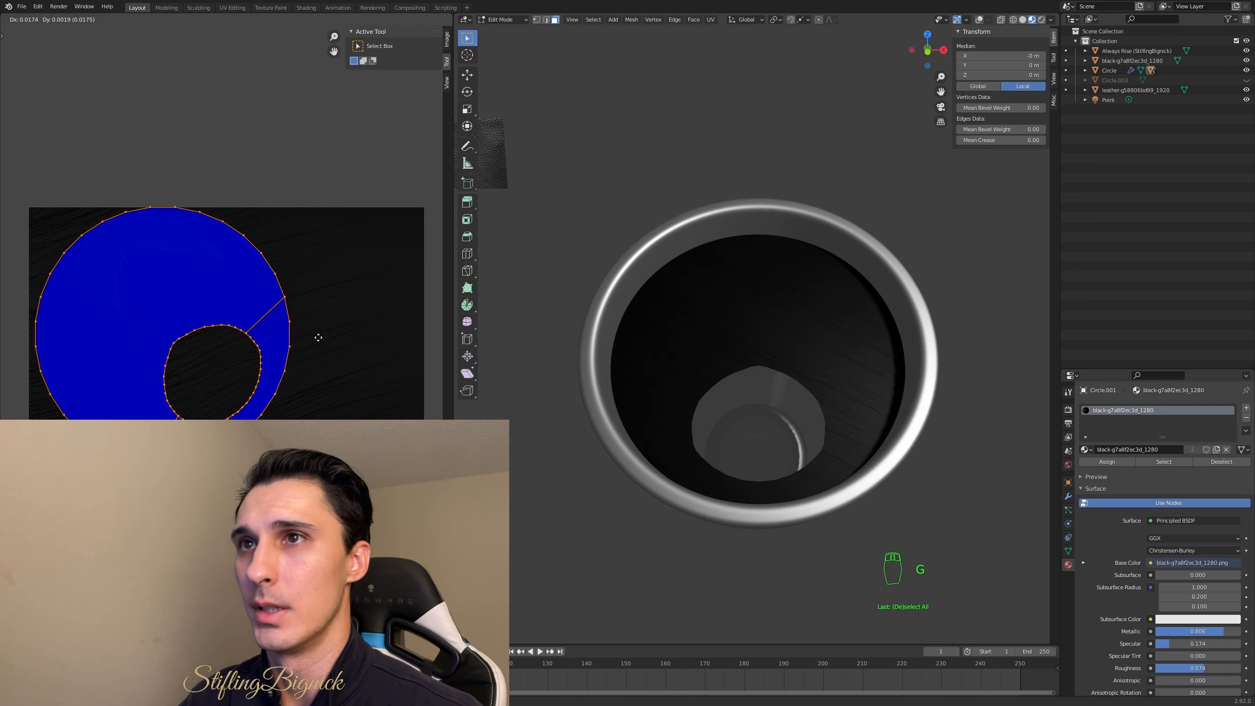
key("x")
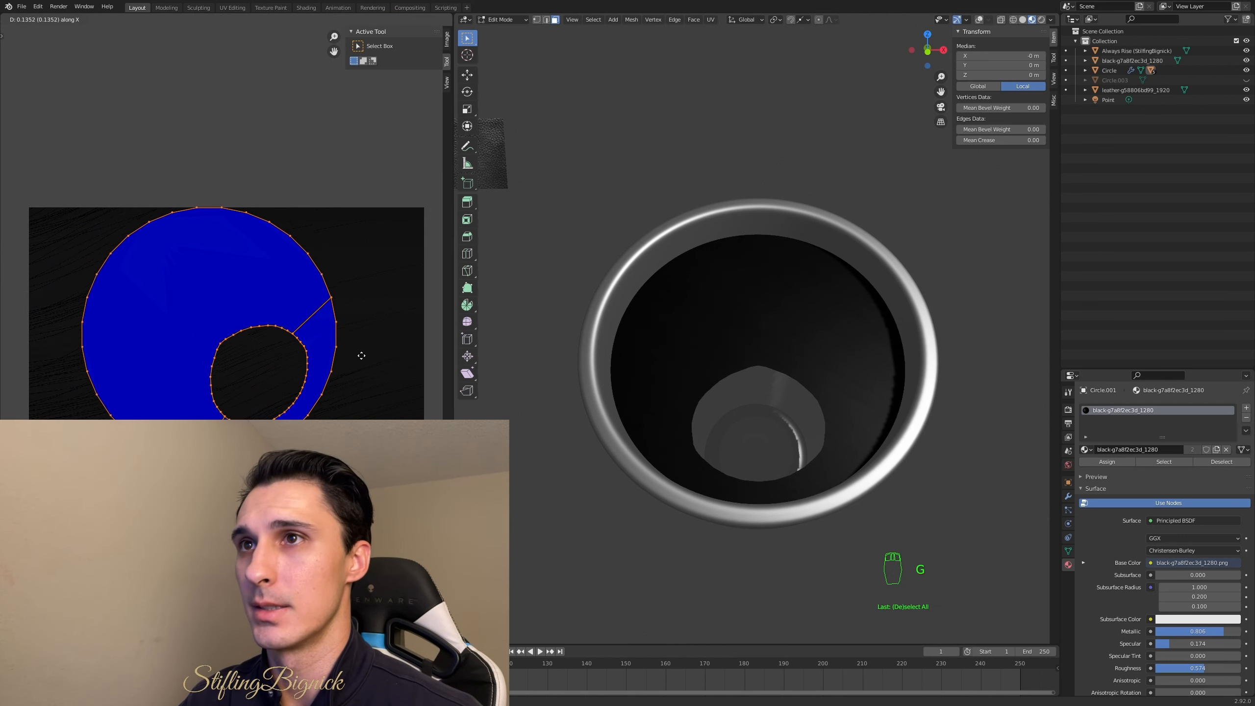
key("y")
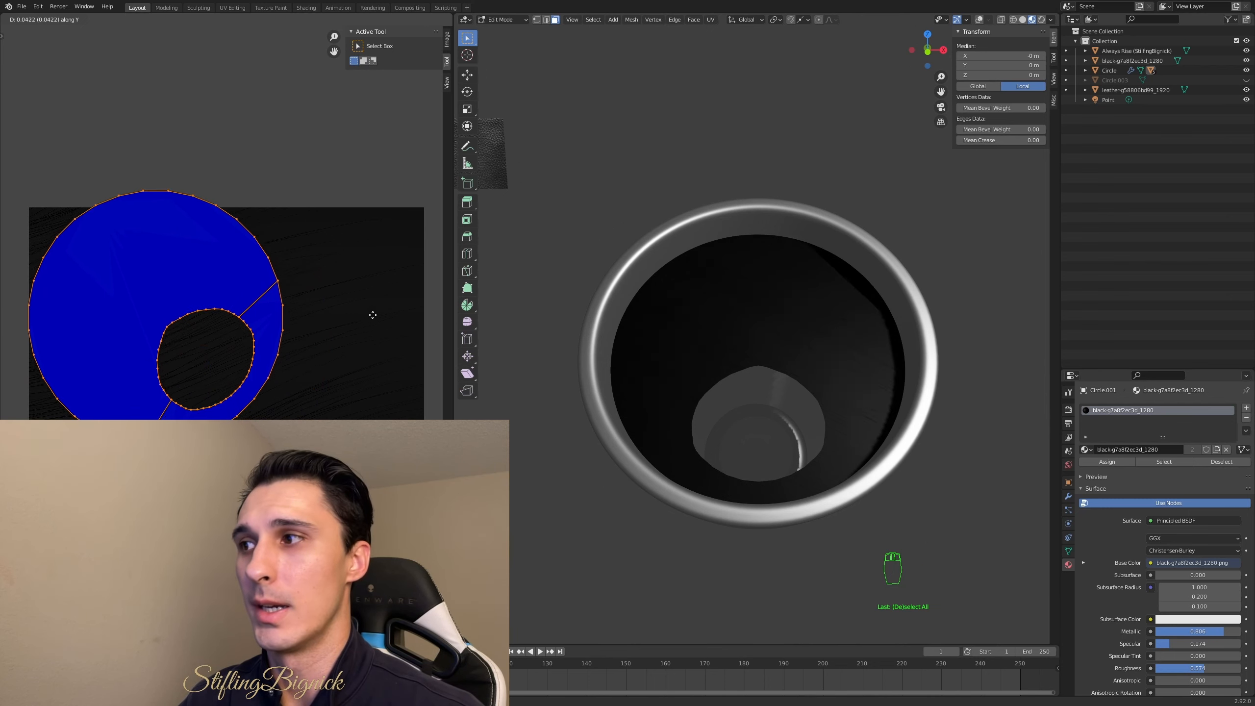
key("g")
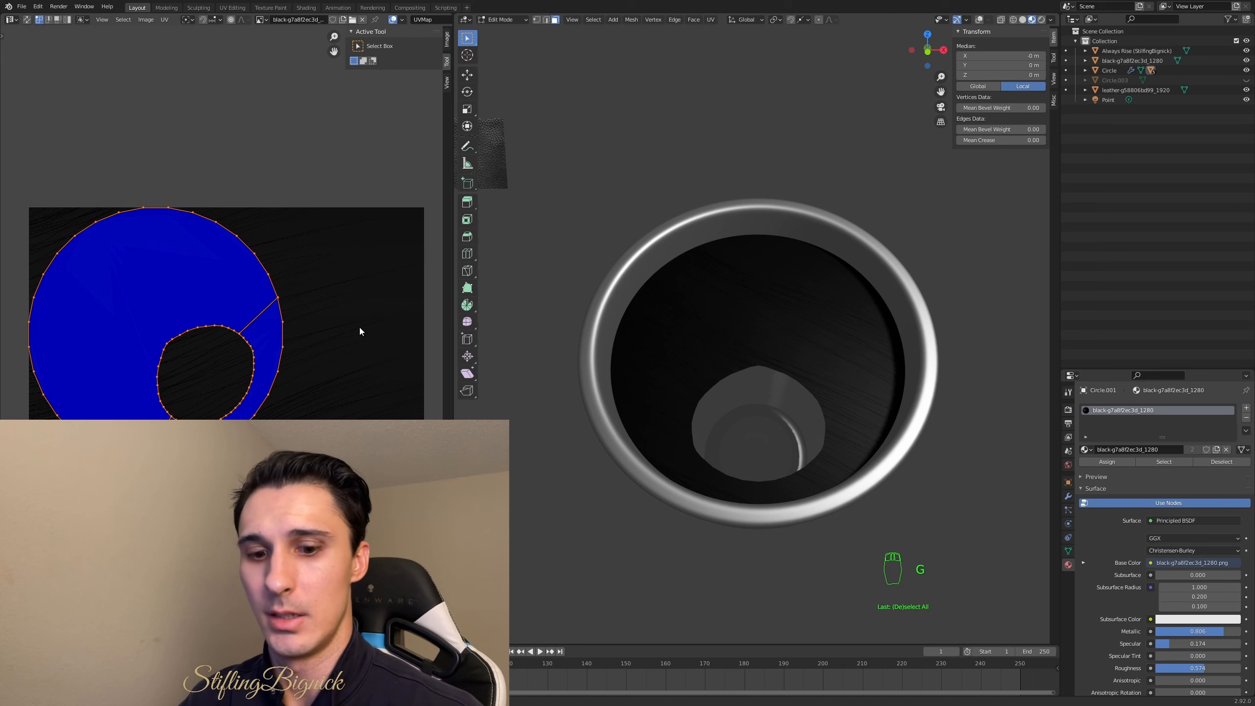
key("g")
right_click(375, 326)
key("x")
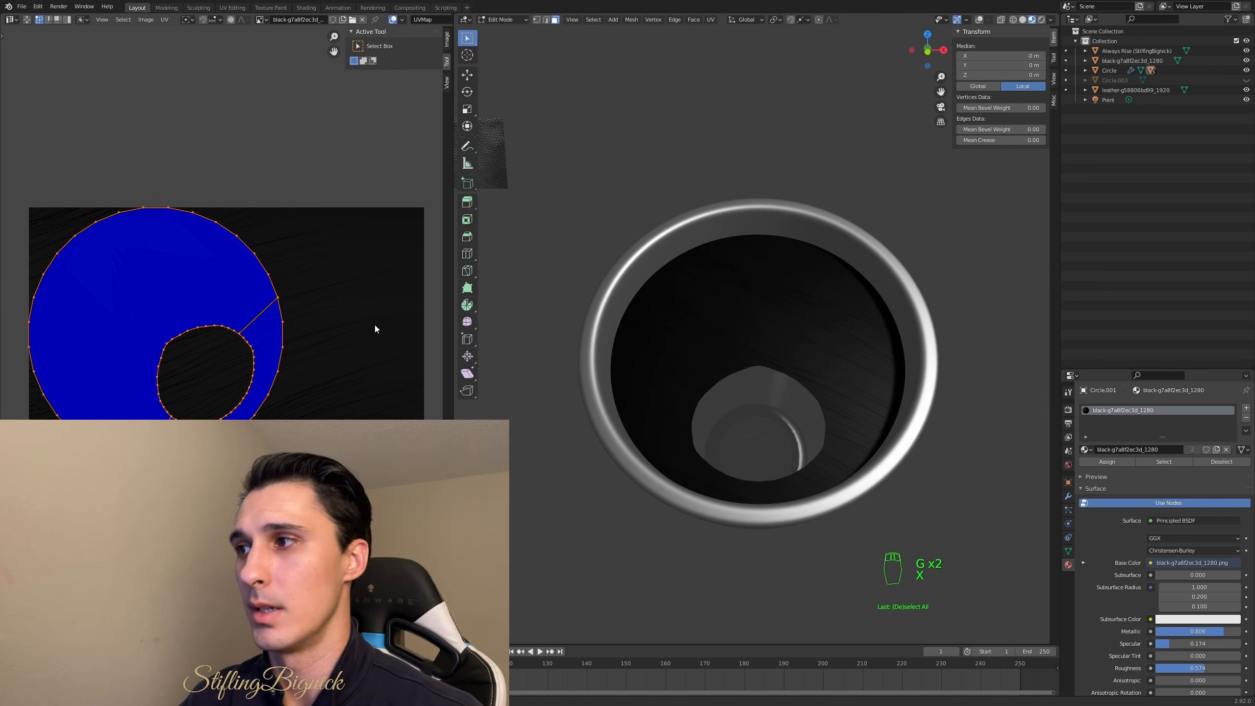
key("g")
right_click(345, 329)
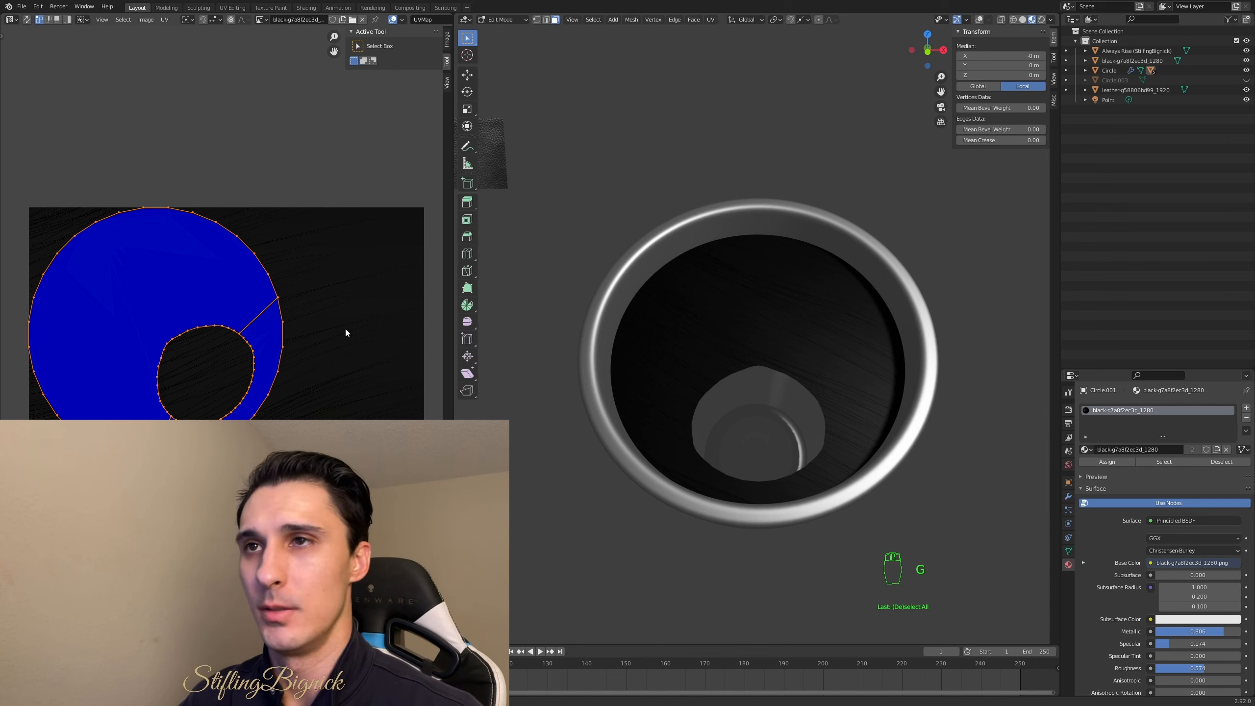
key("g")
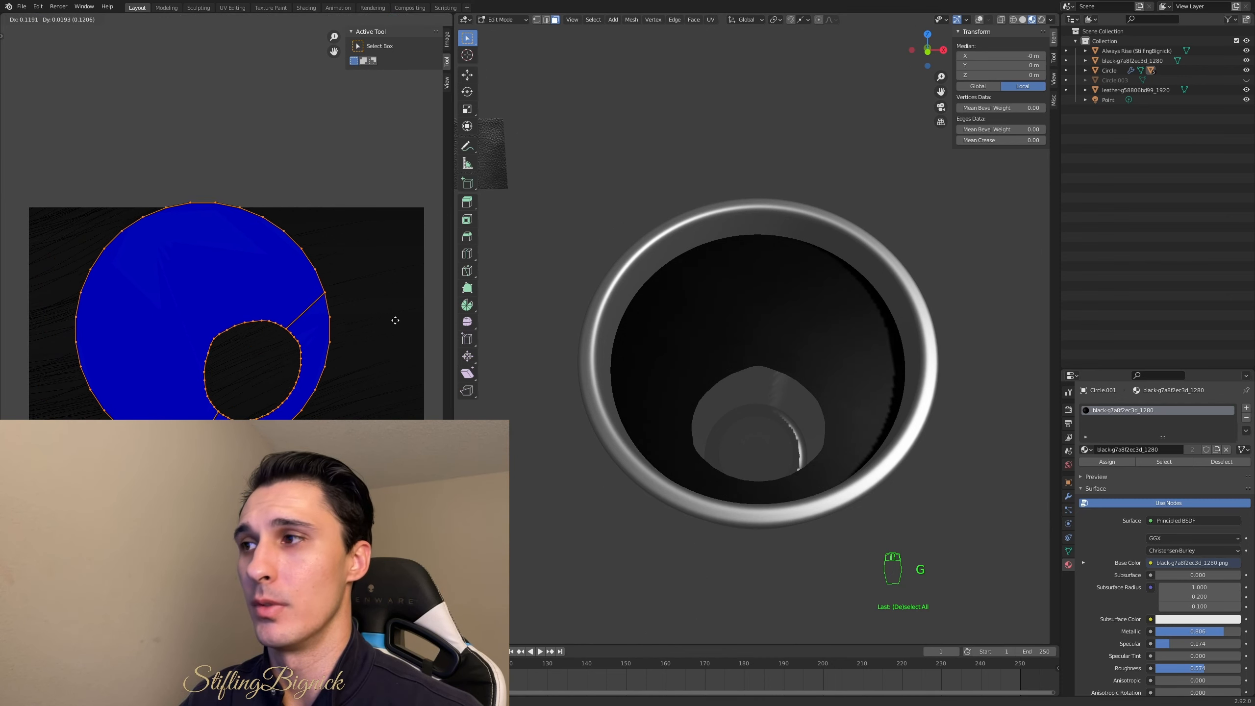
right_click(399, 319)
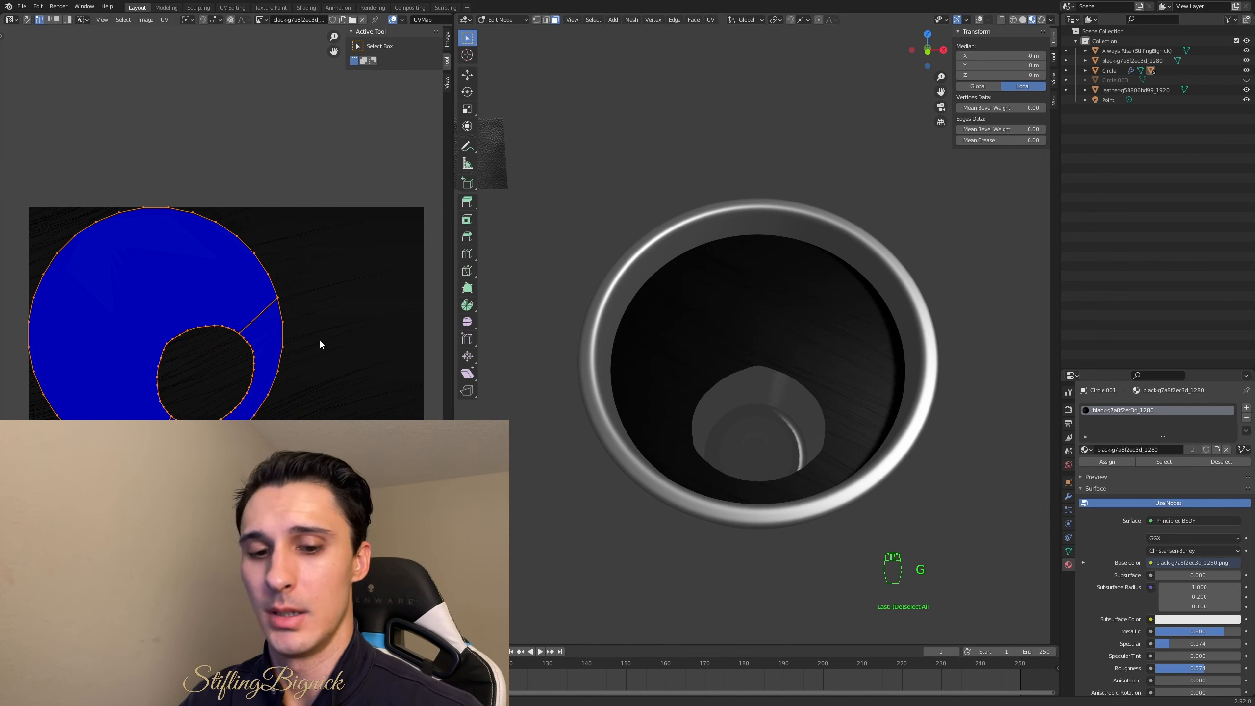
key("g")
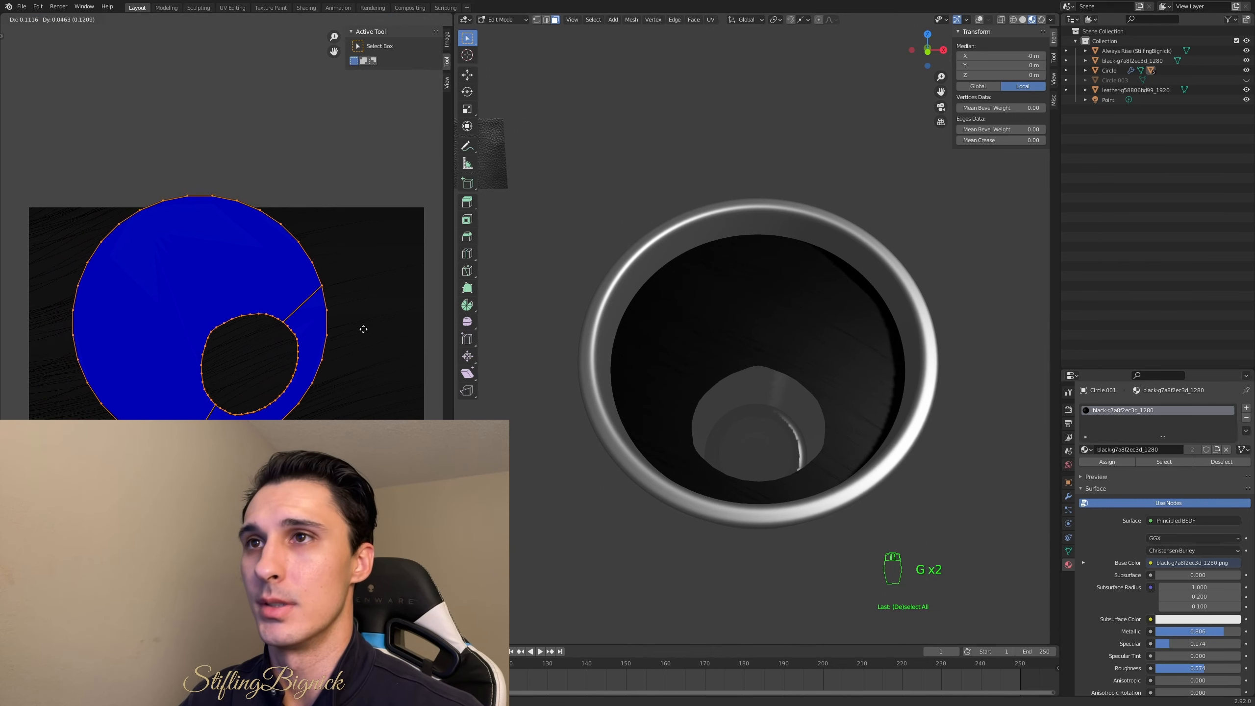
right_click(359, 336)
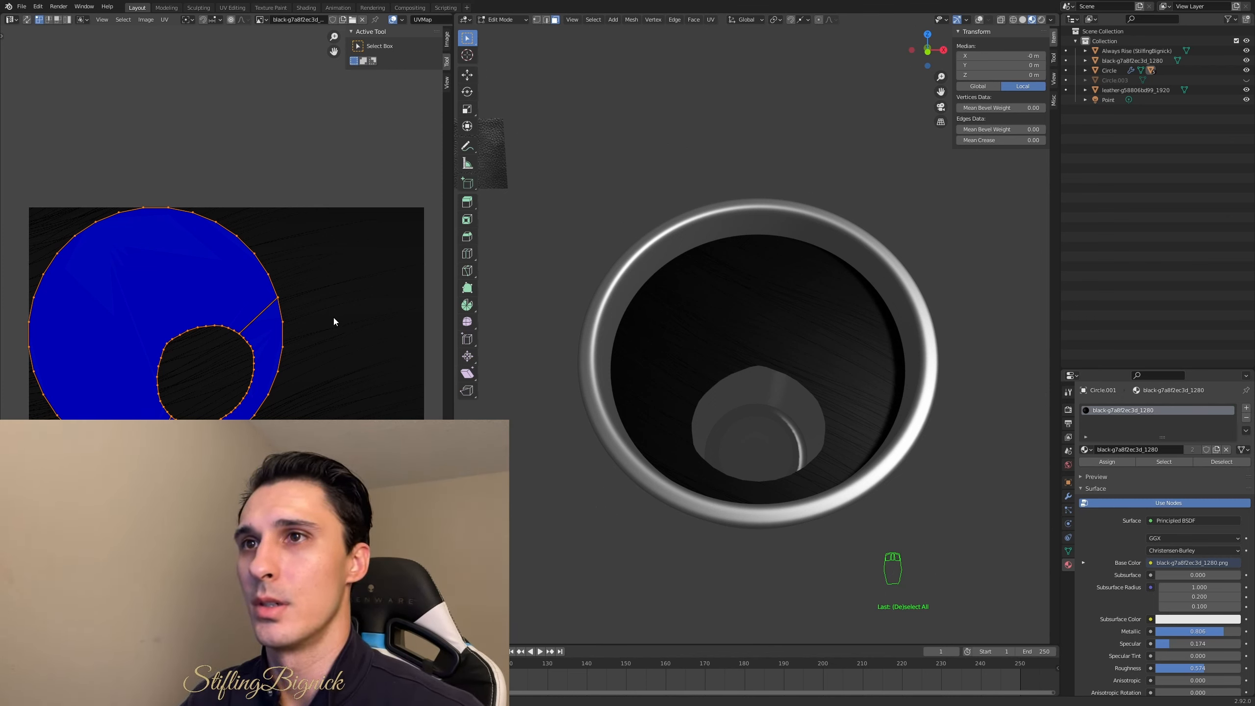
- Try moving only the UV vertices along the right edge of the island's inner hole
left_click(214, 352)
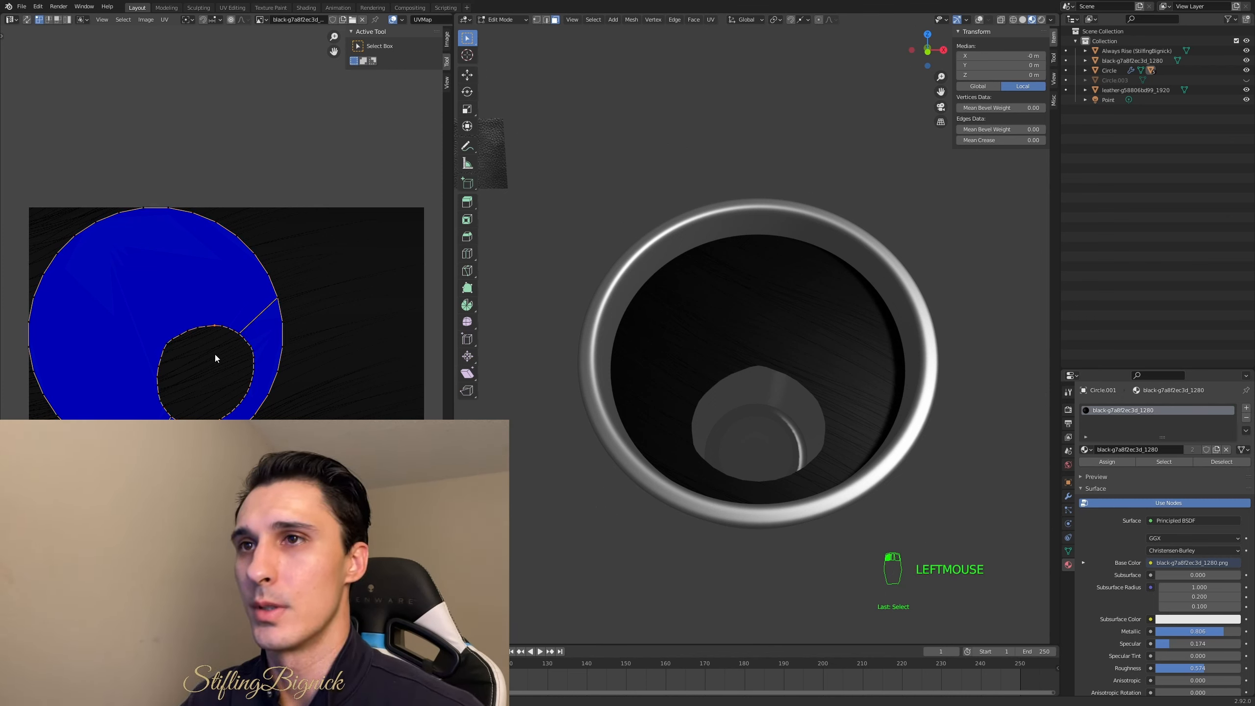
left_click_drag(214, 352, 295, 402)
key("g")
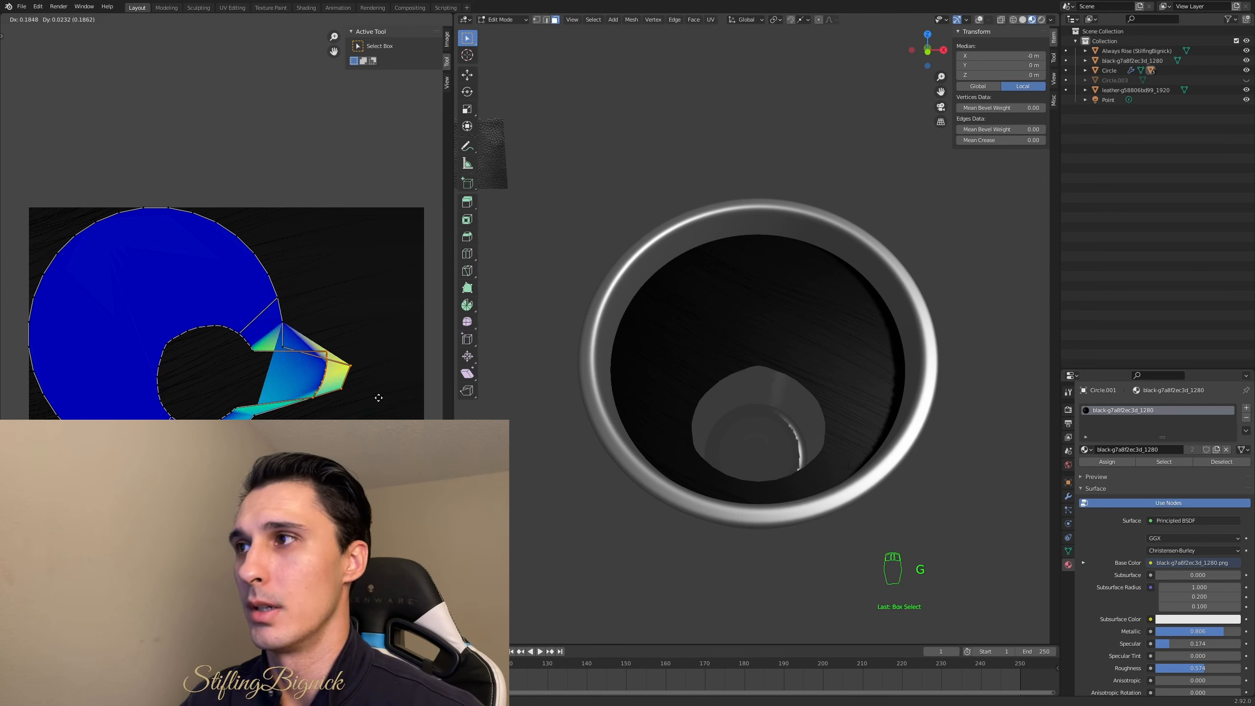
key("Escape")
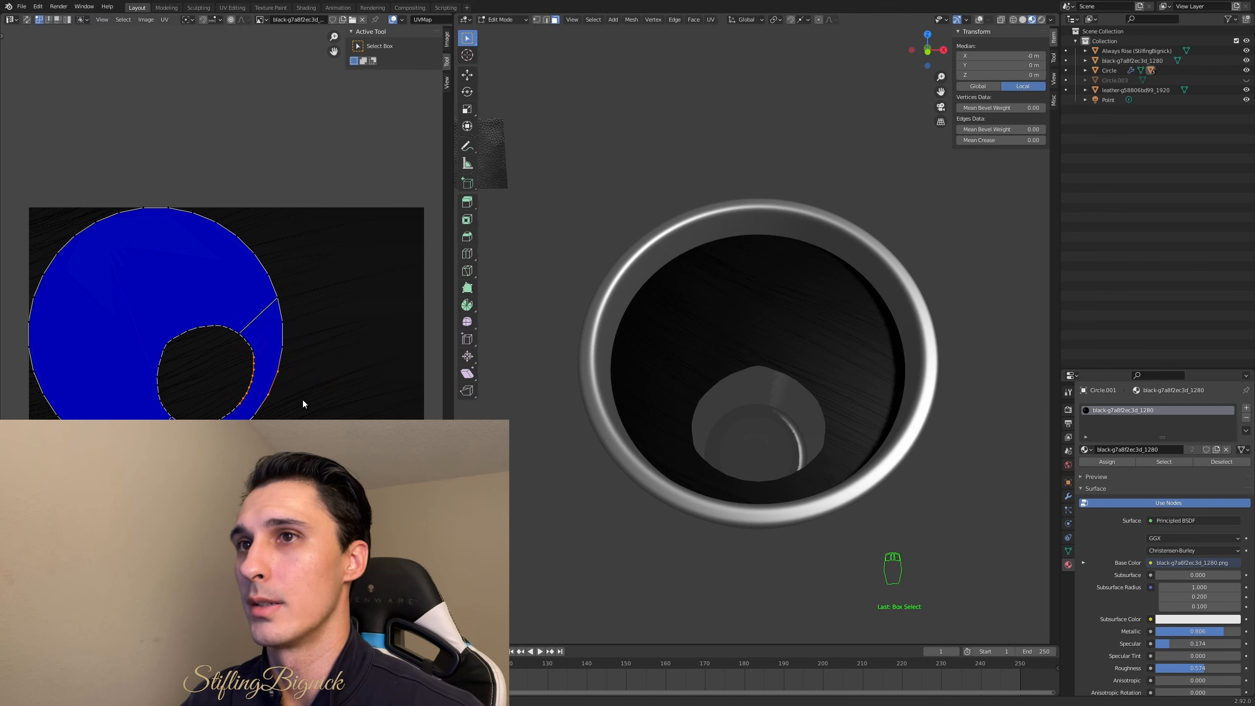
- Clear the UV vertex selection and show the 3D viewport overlays again
left_click(387, 286)
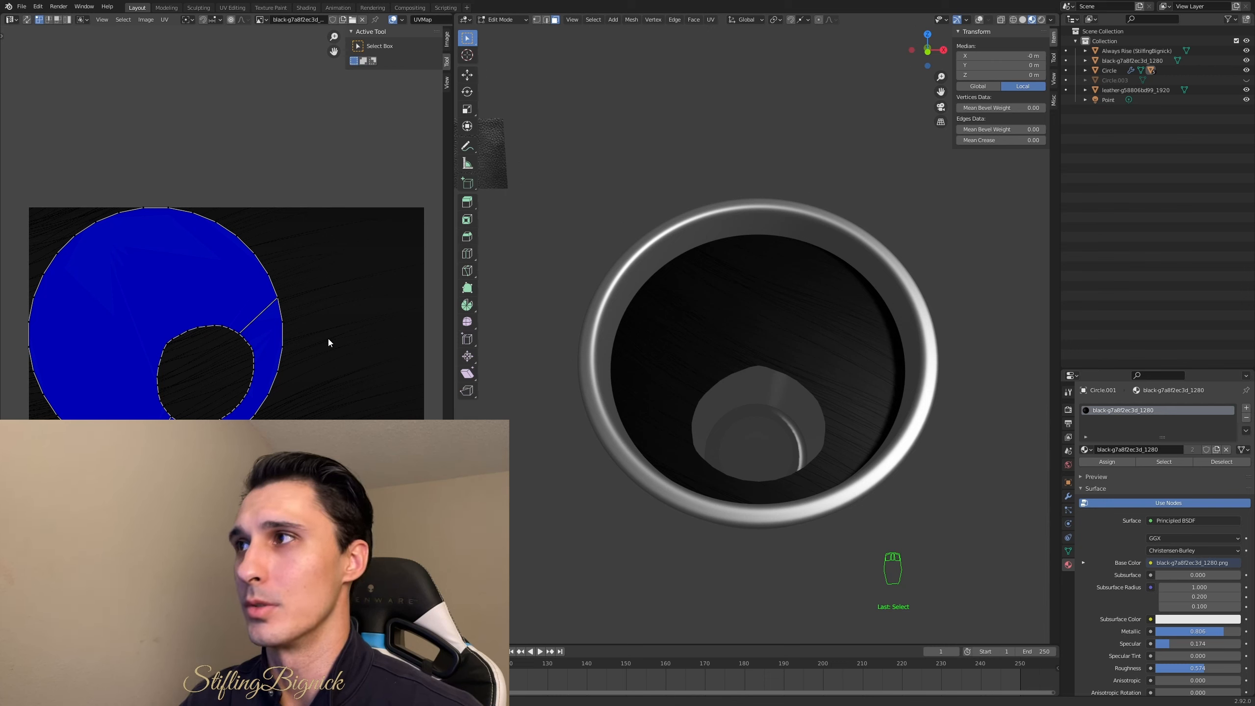
key("g")
left_click(390, 337)
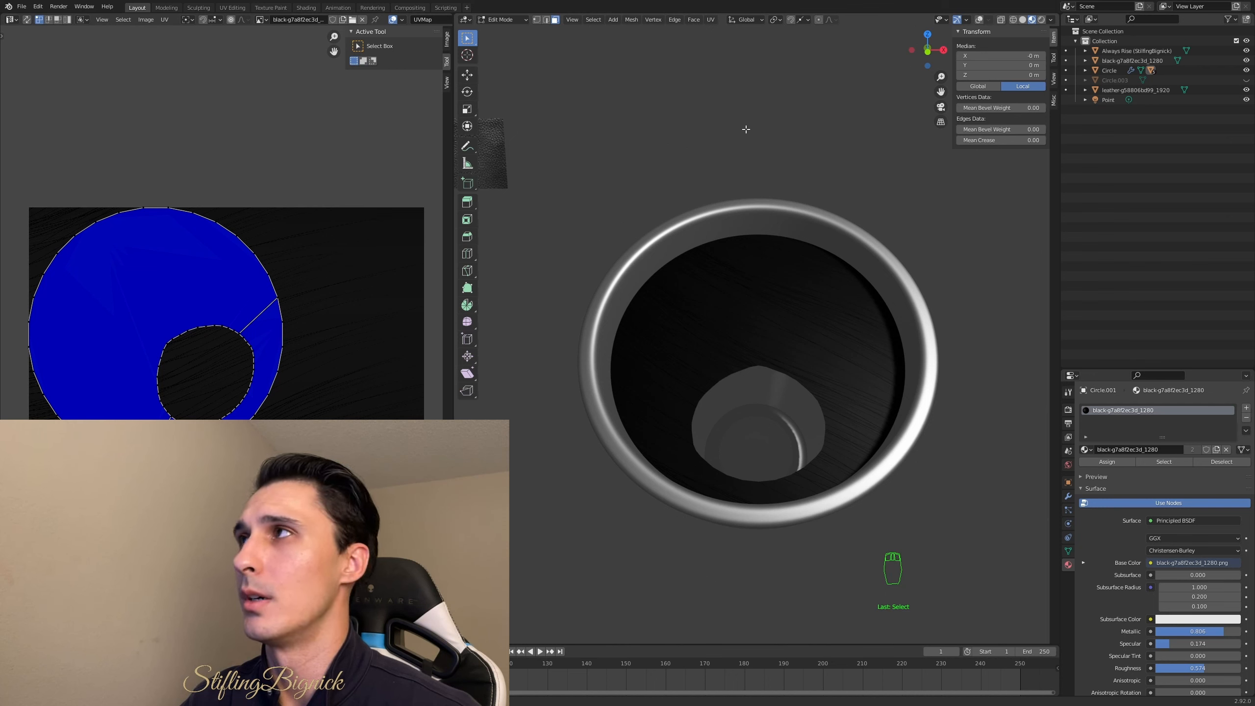
left_click(979, 21)
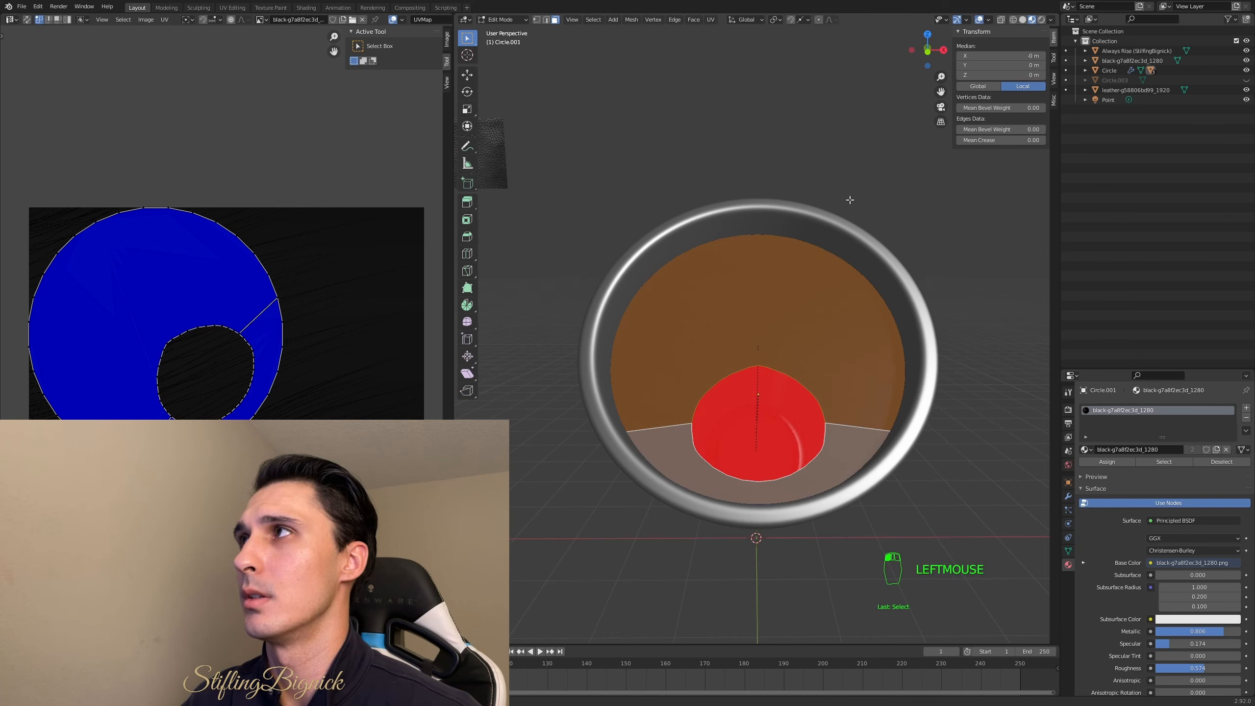
scroll(613, 318, "down", 2)
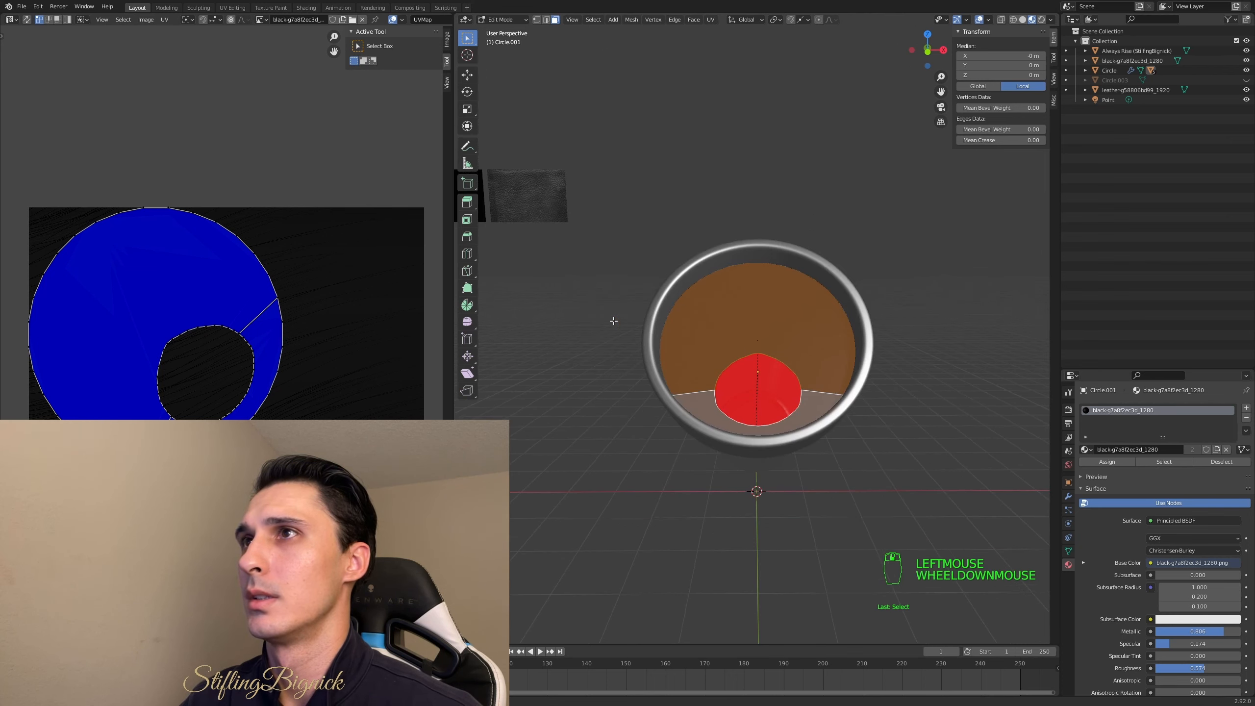
- Clear the disc's face selection and inspect its black texture inside the cup
scroll(613, 318, "up", 2)
left_click(552, 314)
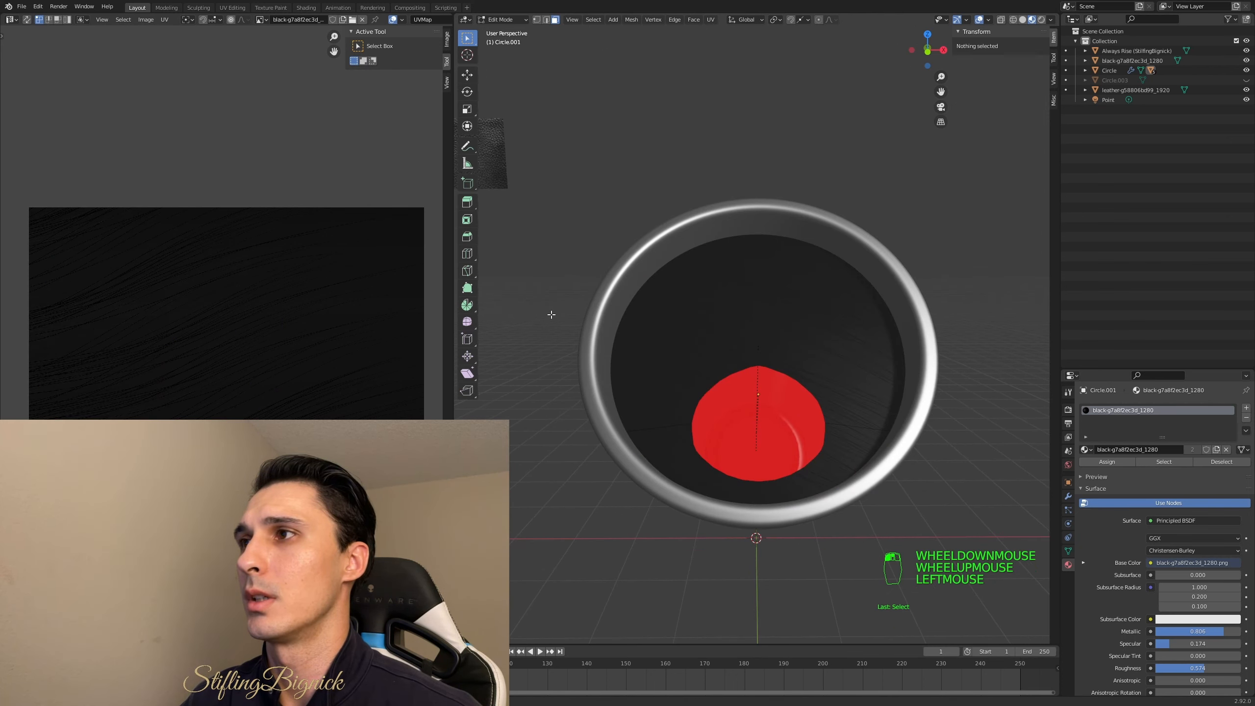
middle_click_drag(549, 314, 622, 327)
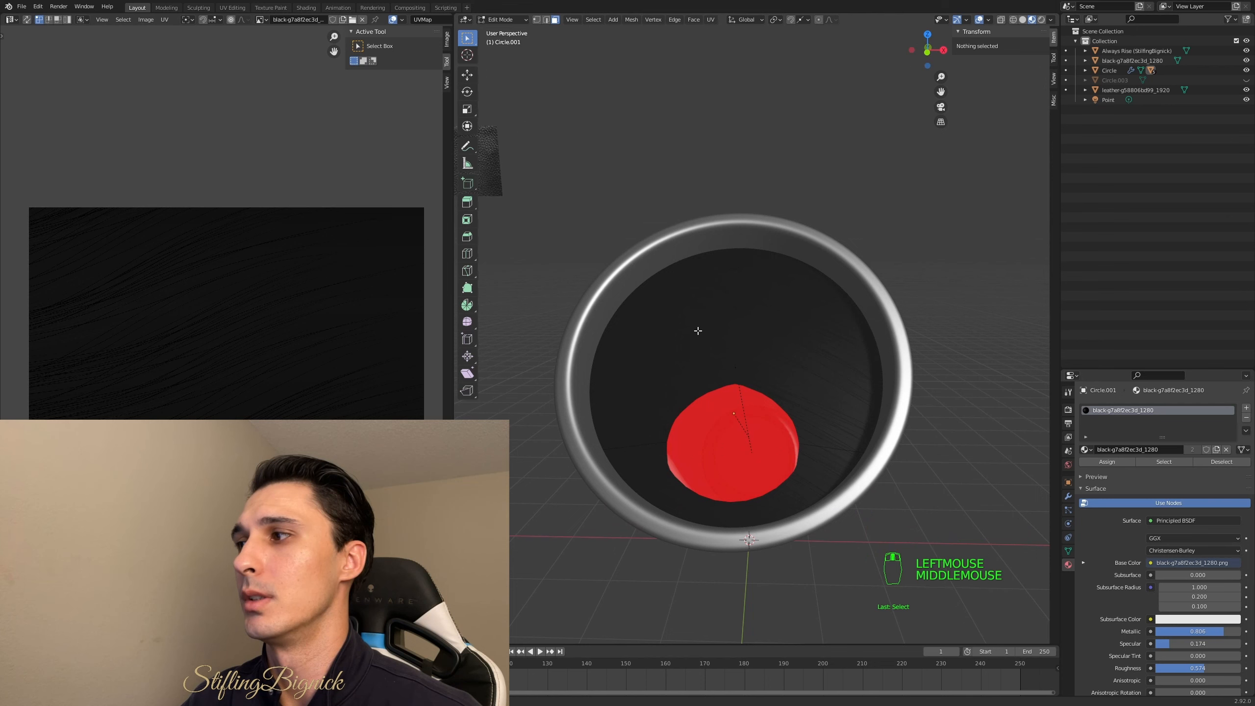
mouse_move(699, 331)
middle_mouse_down()
mouse_move(697, 309)
mouse_move(704, 334)
middle_mouse_up()
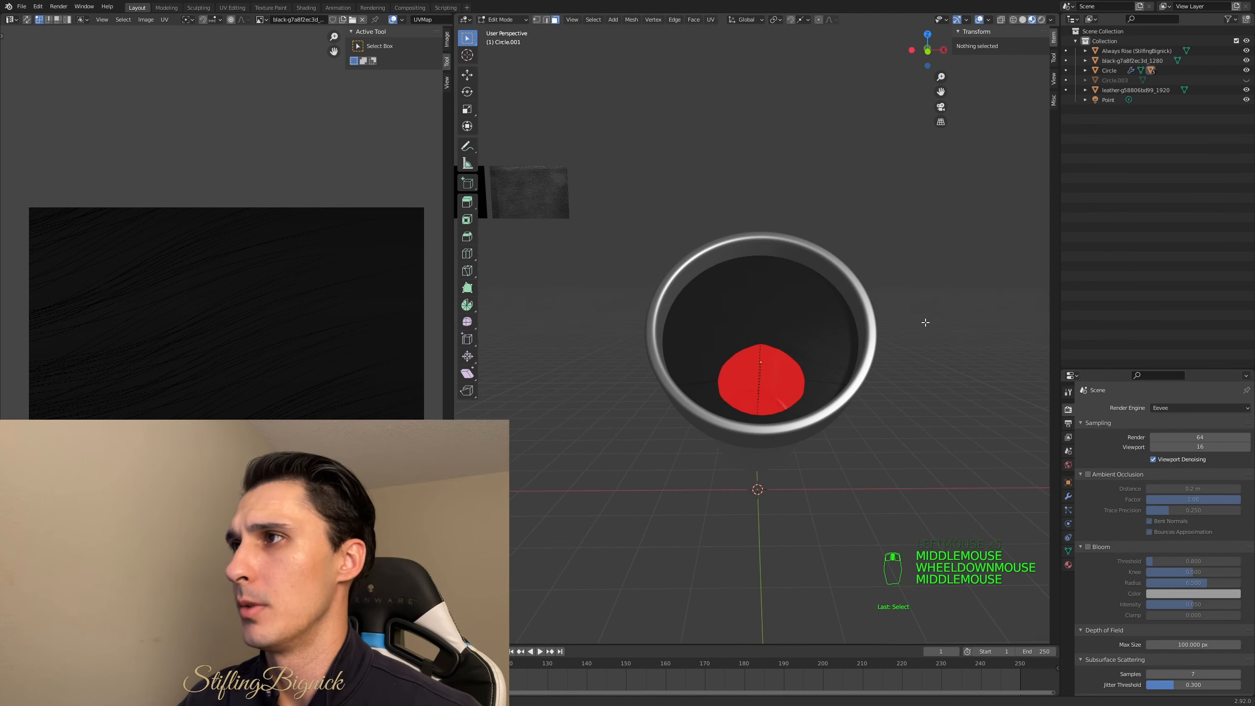
mouse_move(926, 322)
middle_mouse_down()
mouse_move(860, 319)
mouse_move(925, 322)
mouse_move(835, 337)
mouse_move(925, 327)
middle_mouse_up()
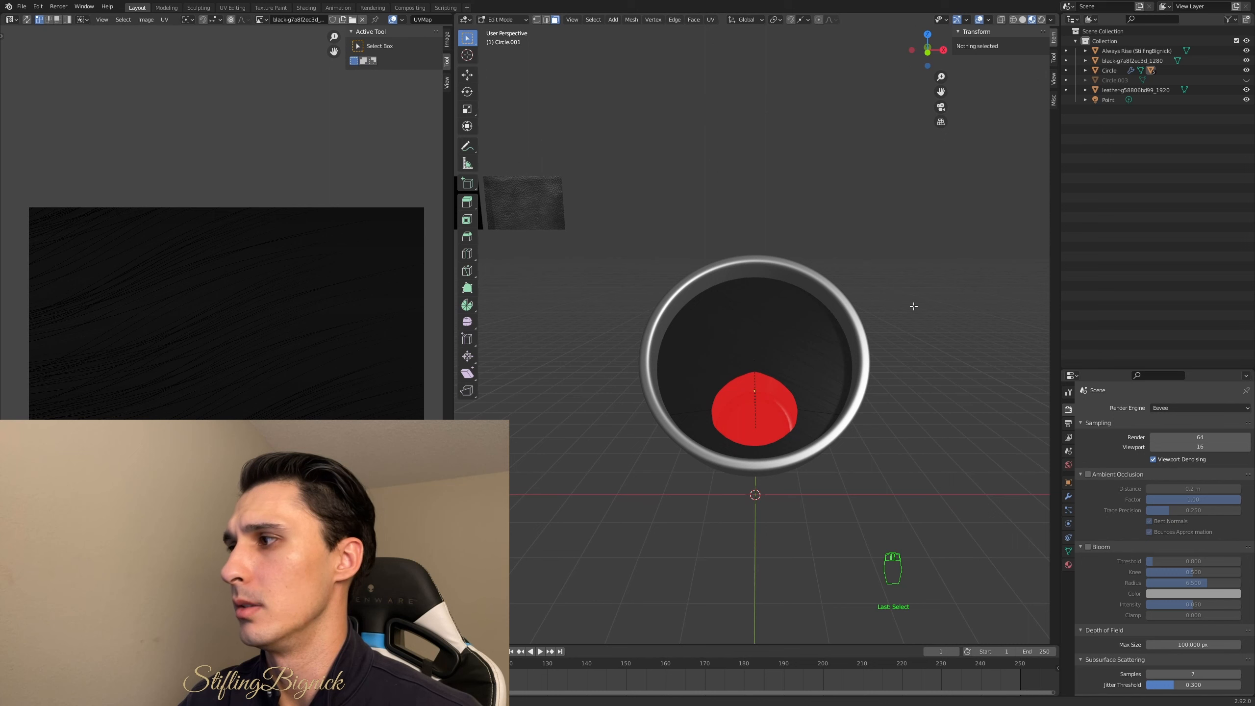
- Preview the cup interior in Rendered viewport shading with the render engine set to Cycles
double_click(1043, 20)
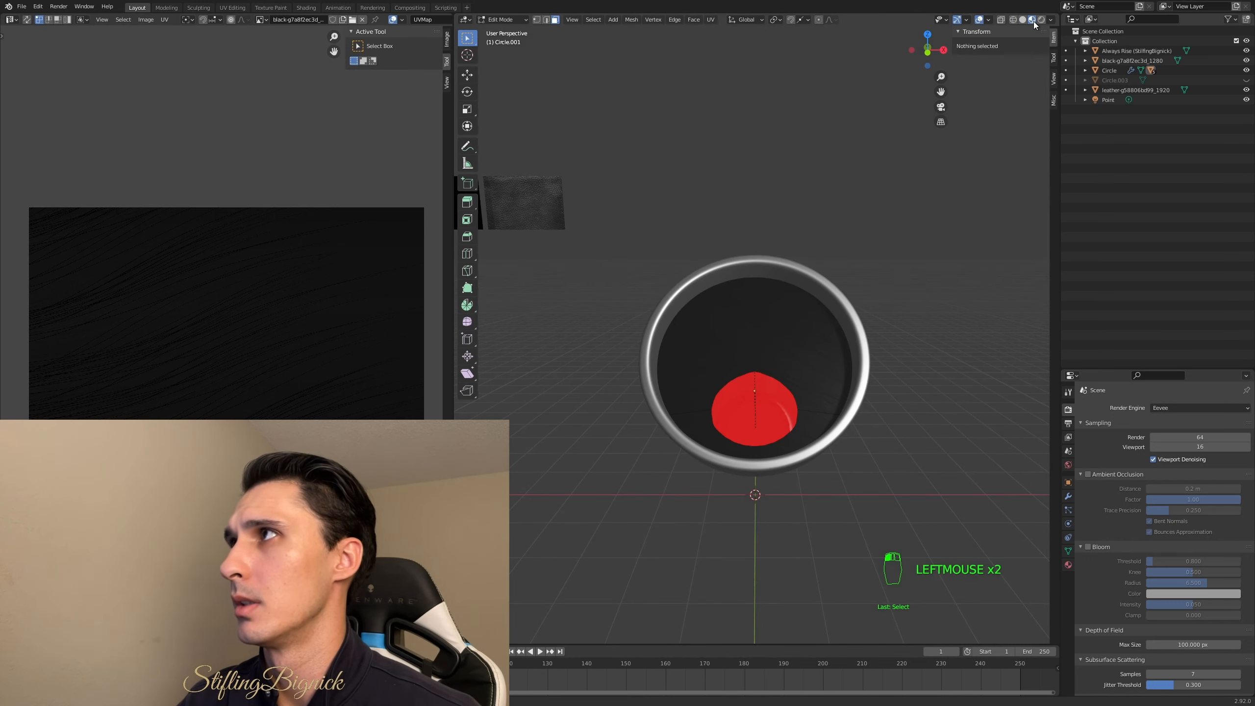
left_click(1044, 20)
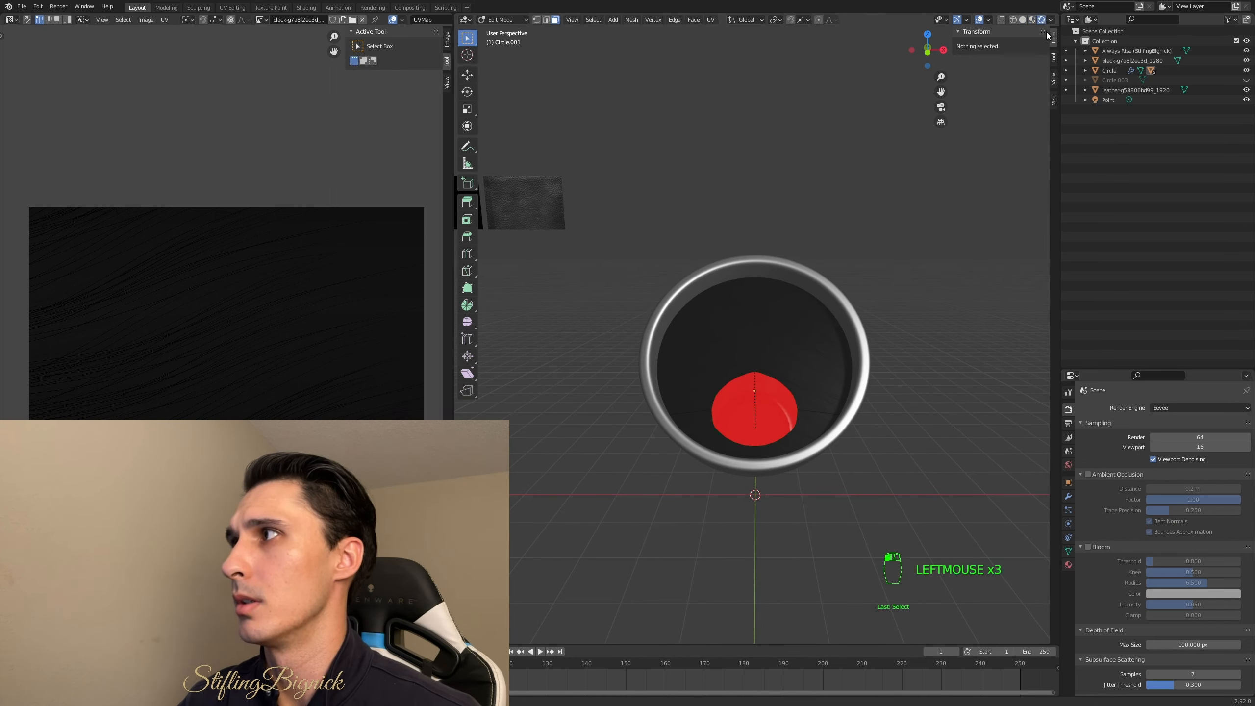
left_click(1173, 409)
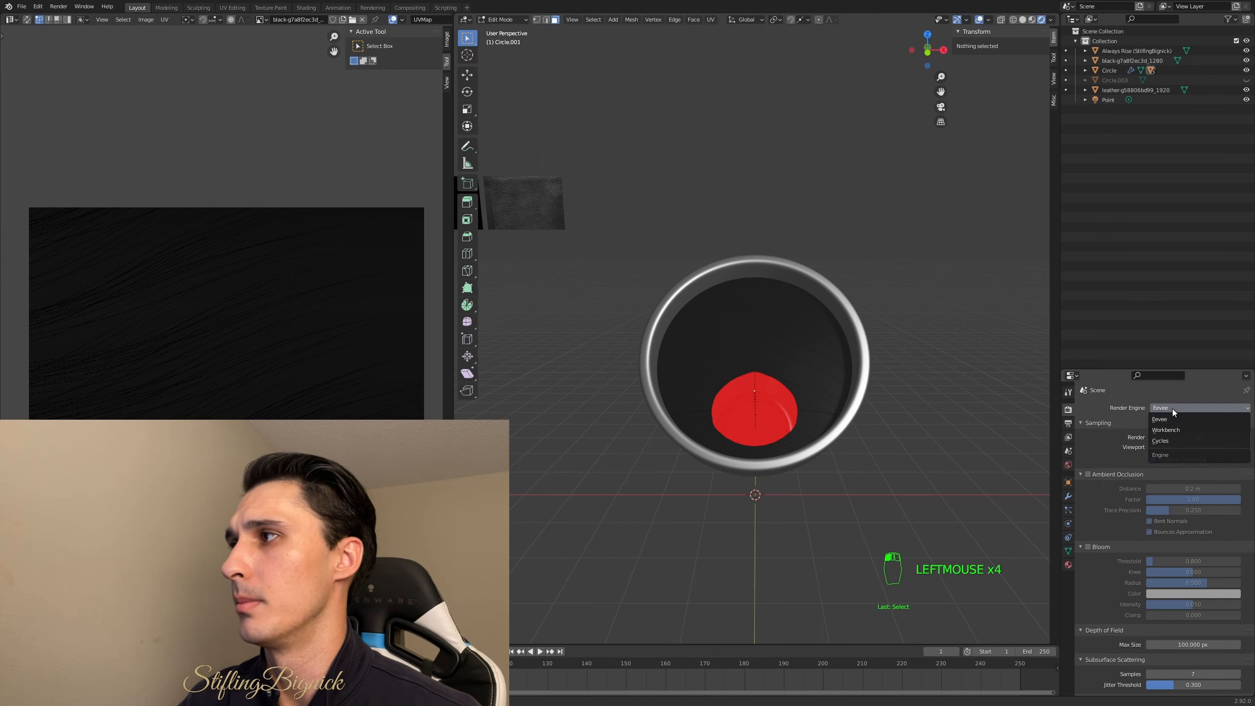
left_click(1172, 440)
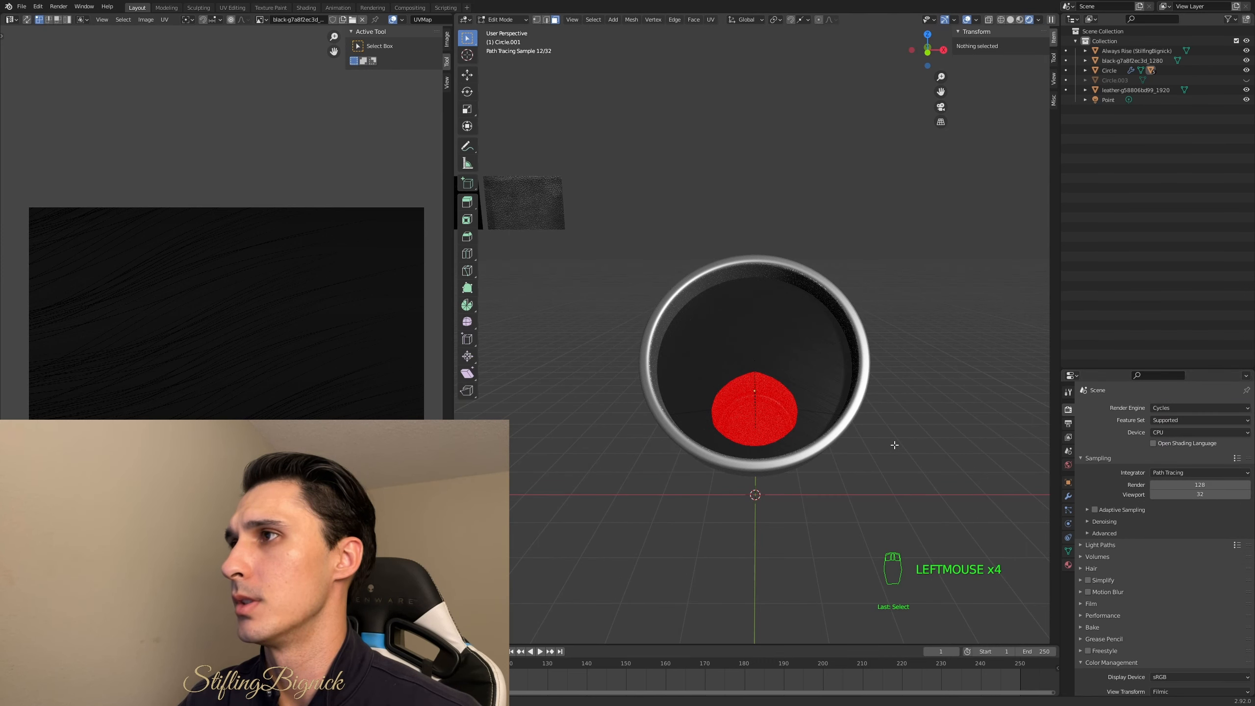
scroll(894, 446, "up", 3)
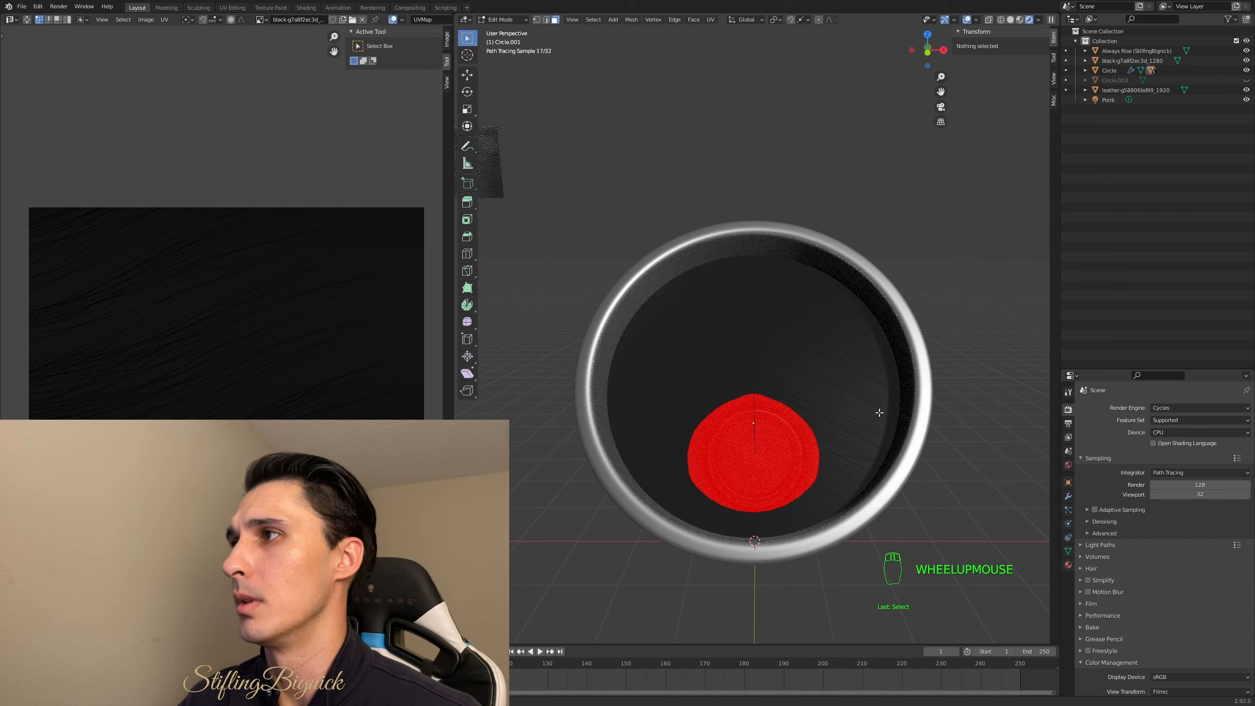
middle_click_drag(879, 412, 879, 401)
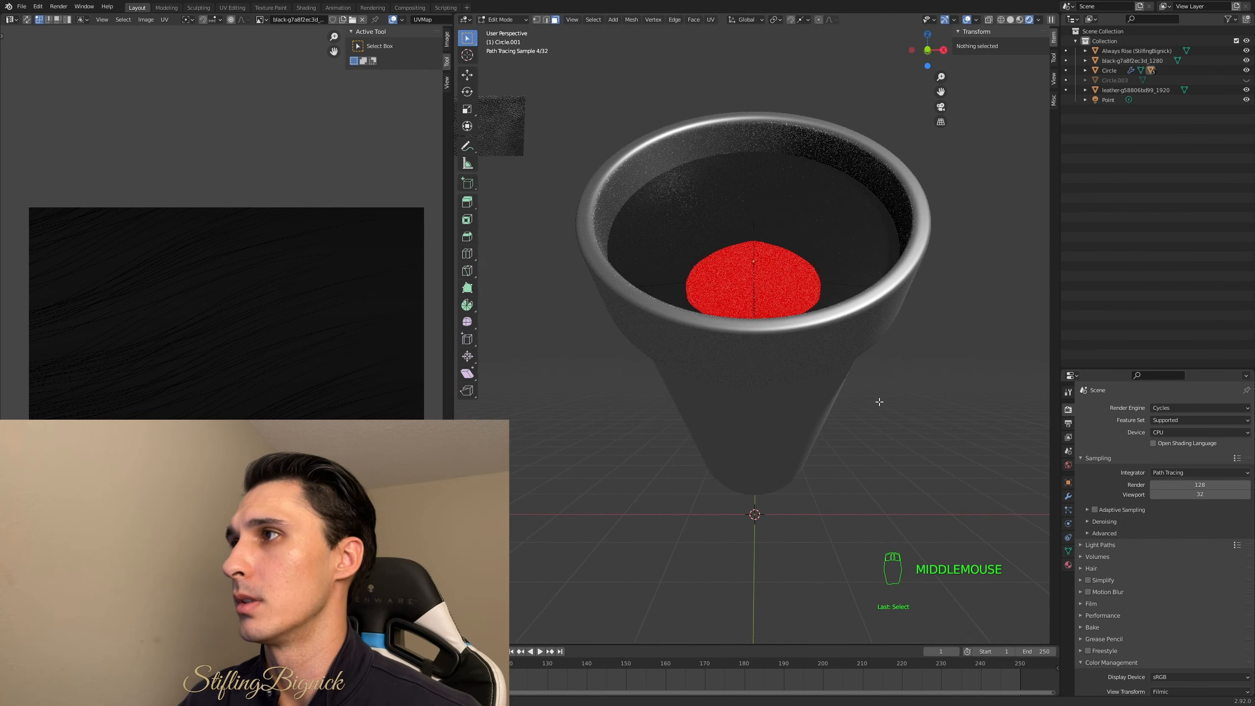
mouse_move(831, 337)
middle_mouse_down()
mouse_move(781, 353)
mouse_move(858, 353)
mouse_move(831, 347)
middle_mouse_up()
double_click(984, 475)
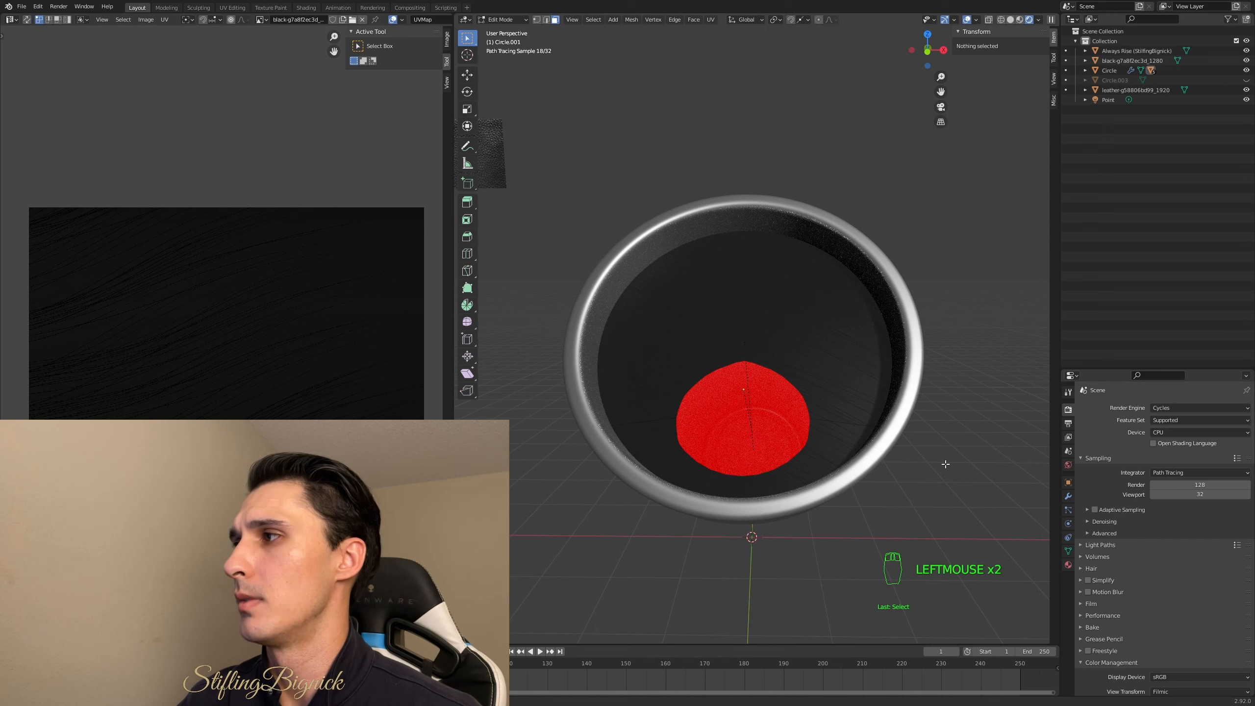
- Switch the render engine back to Eevee and return the viewport to Material Preview shading after comparing the shading modes
left_click(1165, 408)
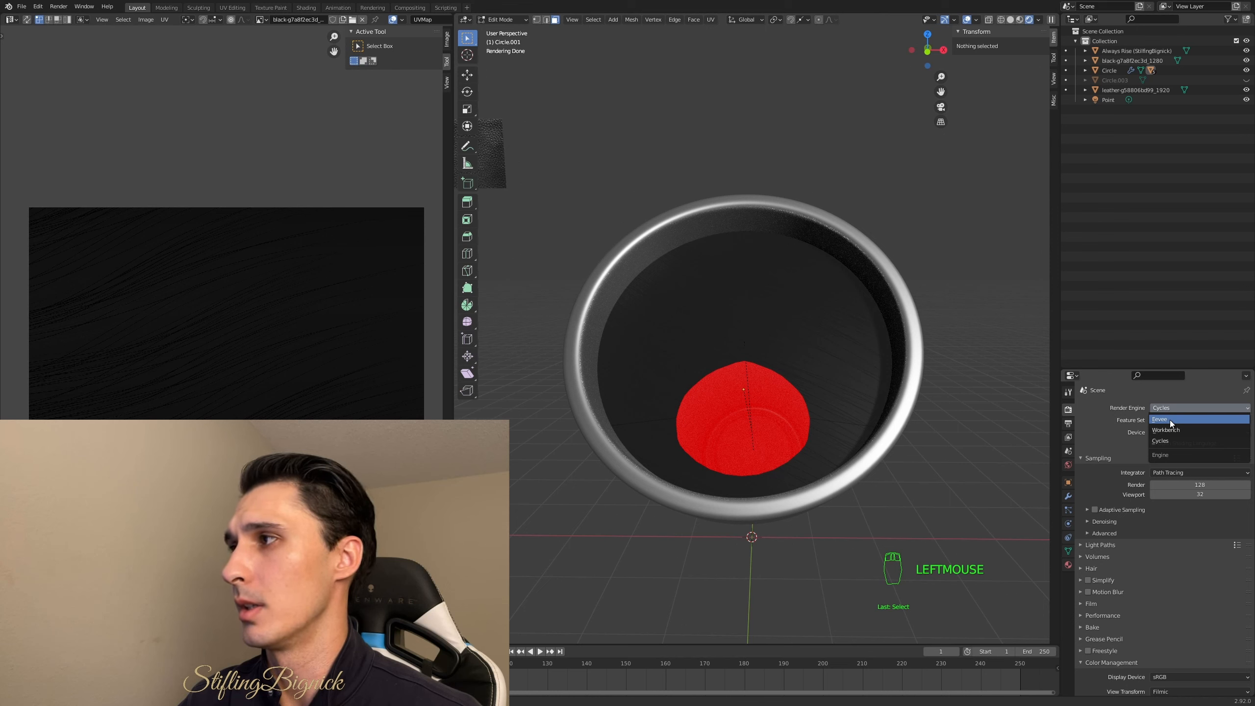
left_click(1170, 420)
left_click(1032, 19)
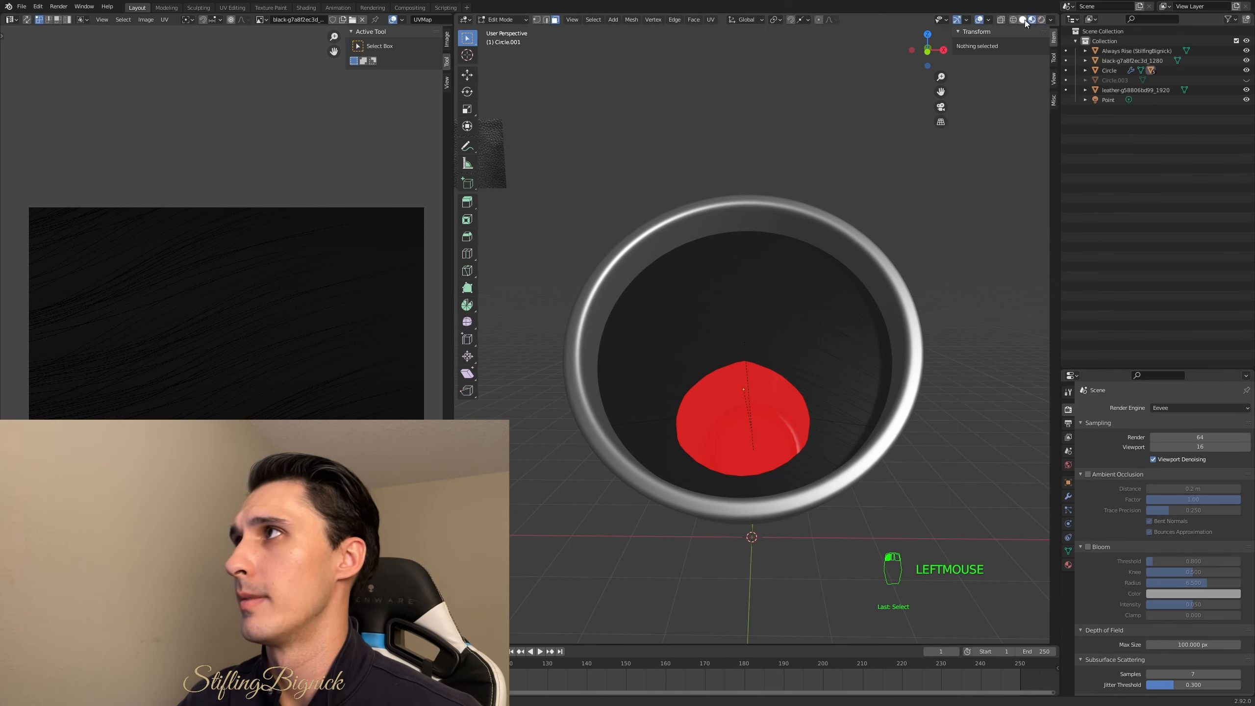
left_click(1023, 19)
left_click(1014, 19)
left_click(1023, 20)
left_click(1032, 20)
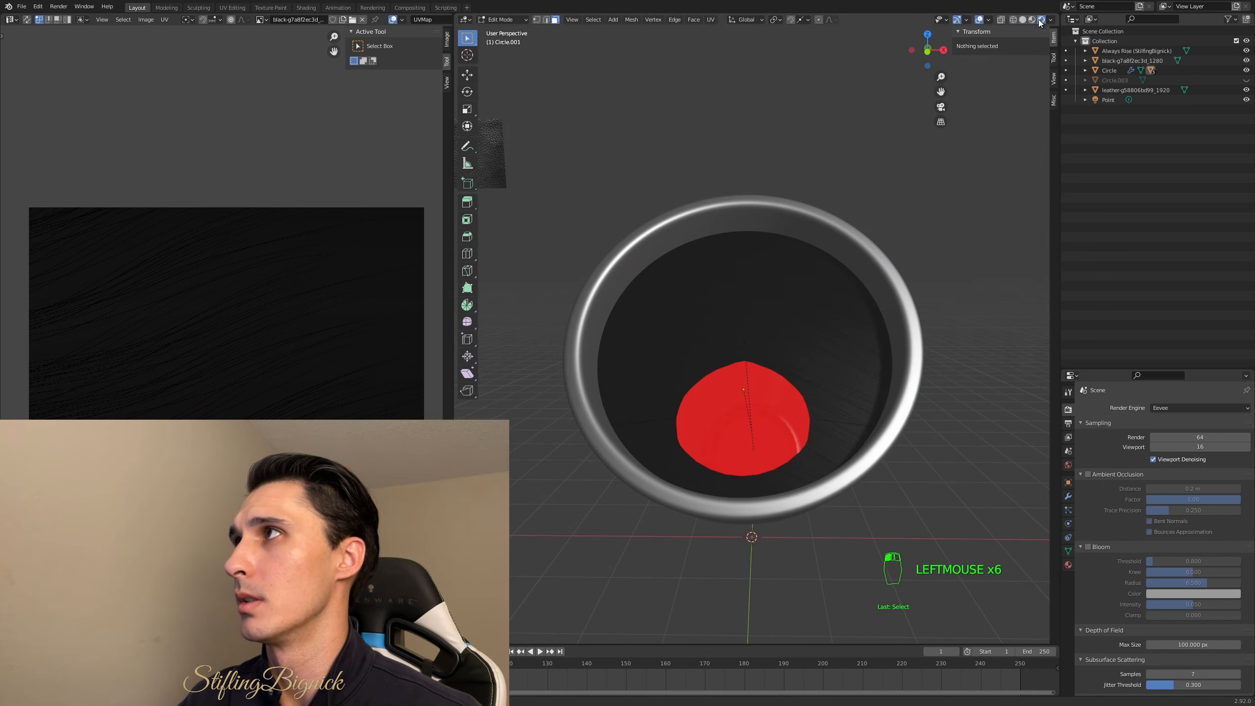
- Examine the cup's rim and black inner disc from several angles and distances
mouse_move(847, 444)
middle_mouse_down()
mouse_move(841, 434)
mouse_move(849, 443)
middle_mouse_up()
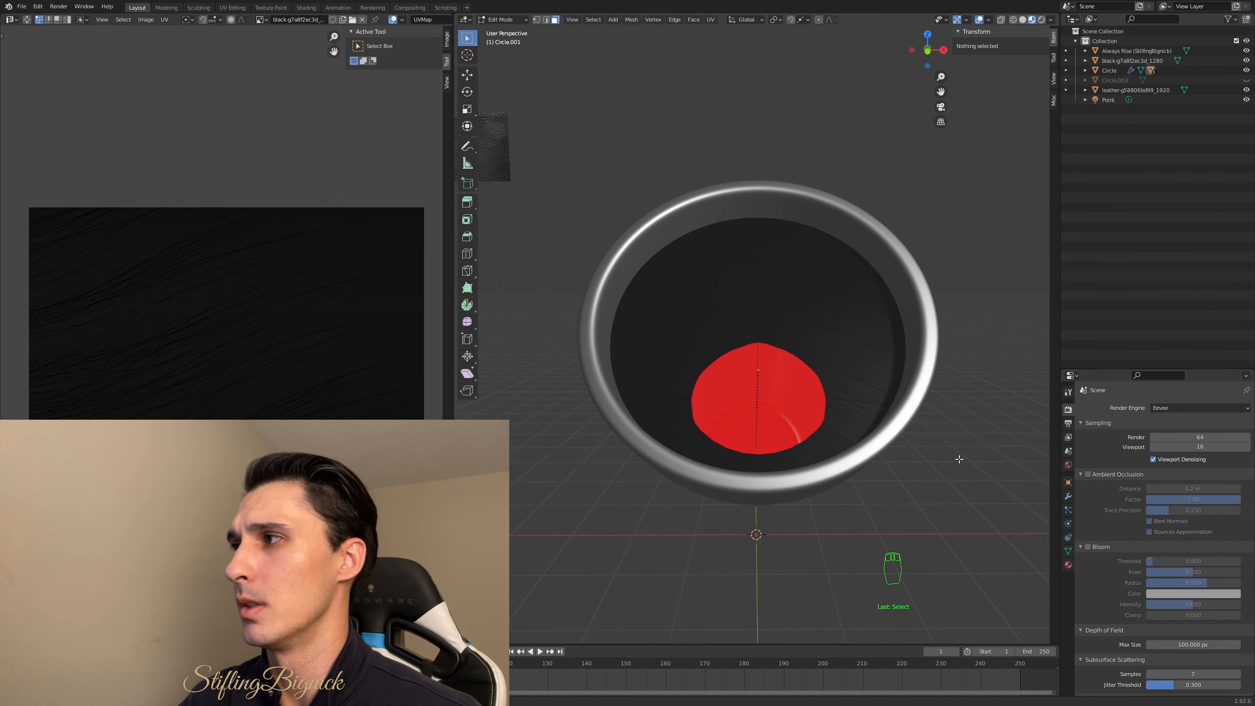
scroll(955, 462, "down", 2)
scroll(951, 465, "up", 2)
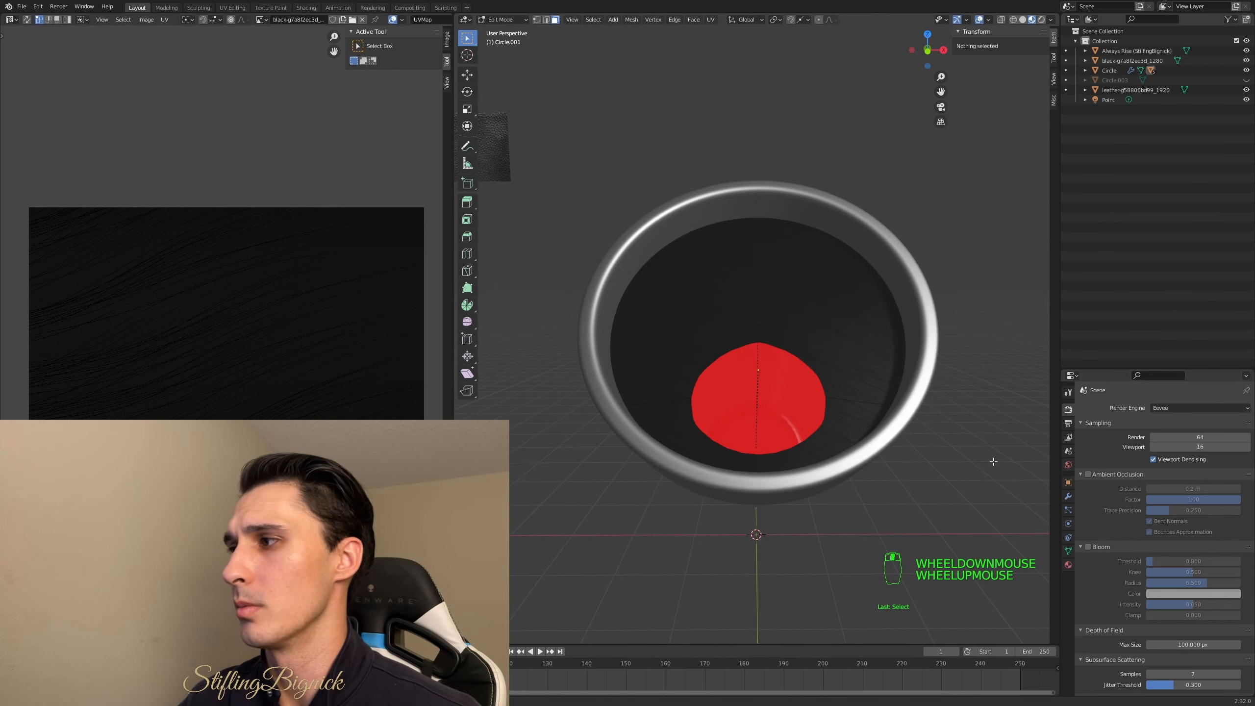
left_click(1184, 409)
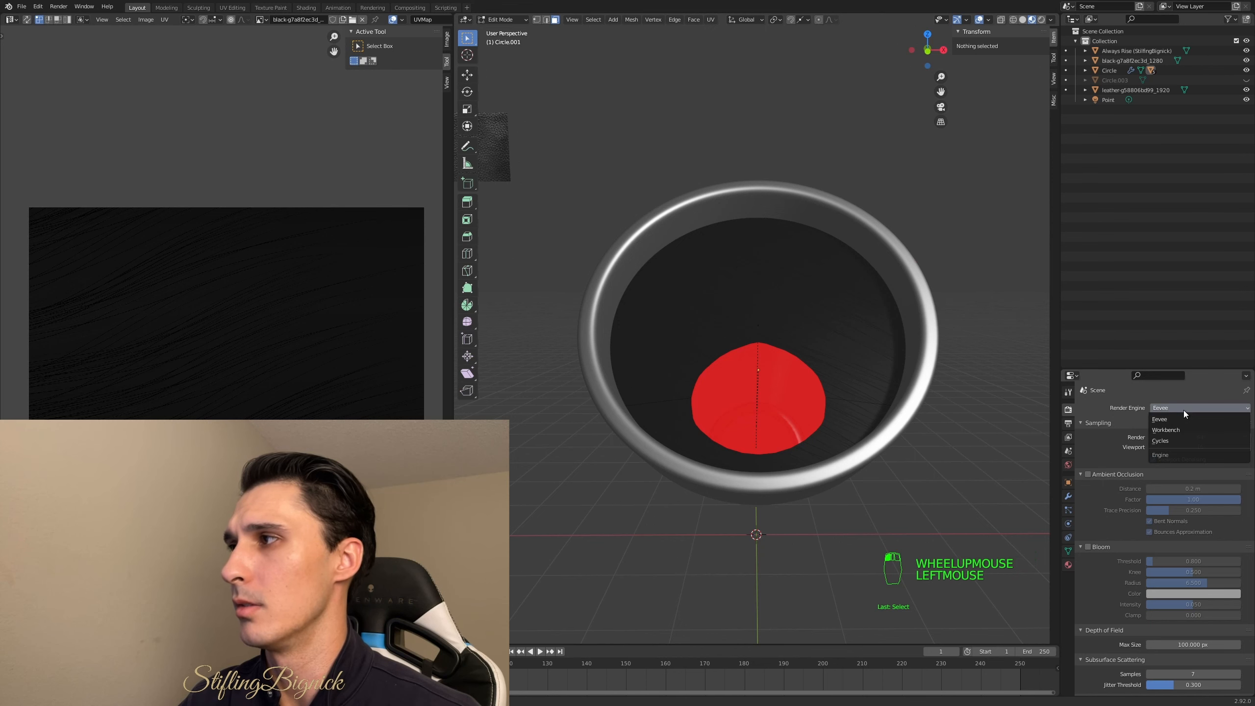
middle_click_drag(963, 462, 896, 470)
scroll(939, 478, "down", 2)
scroll(898, 470, "up", 1)
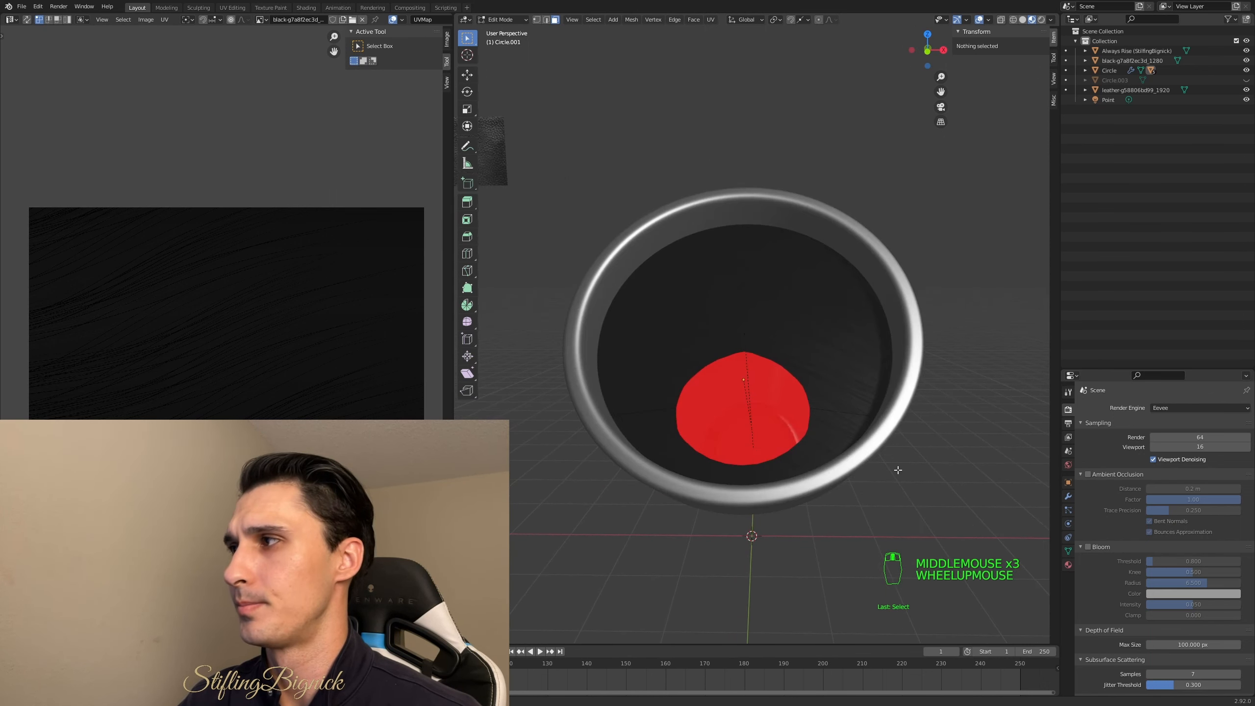
middle_click_drag(876, 456, 882, 435)
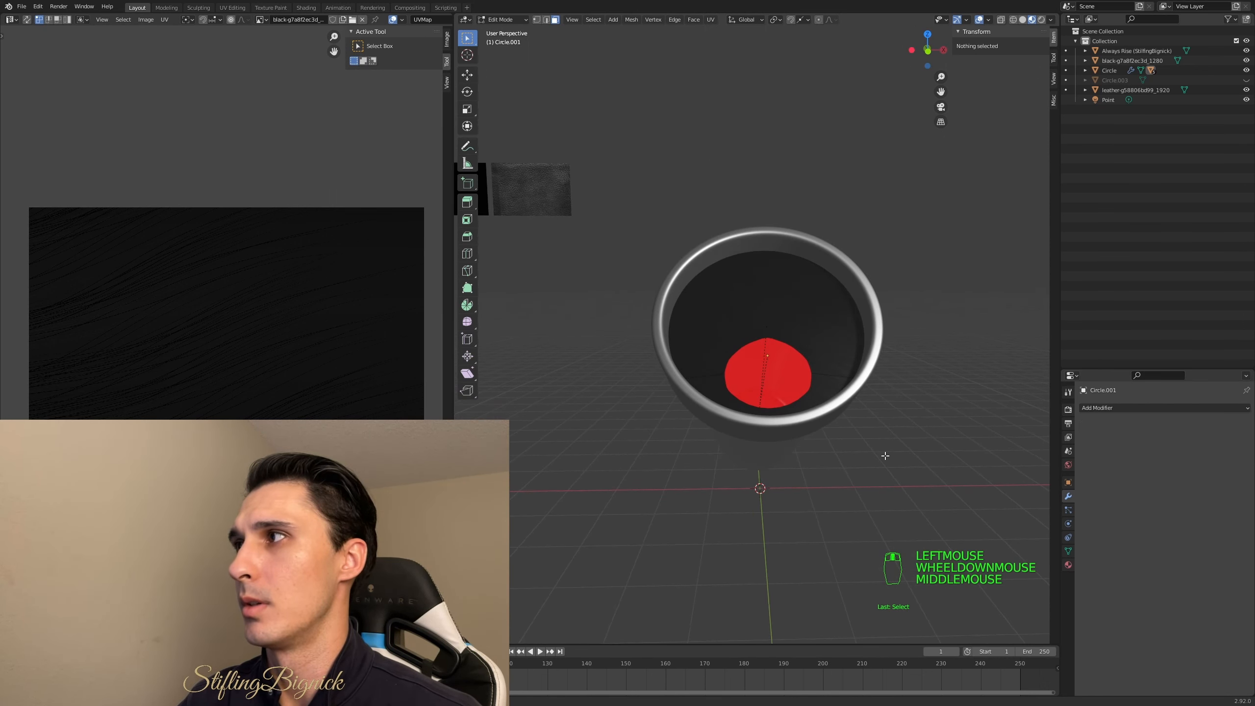
scroll(885, 456, "up", 1)
scroll(884, 457, "down", 2)
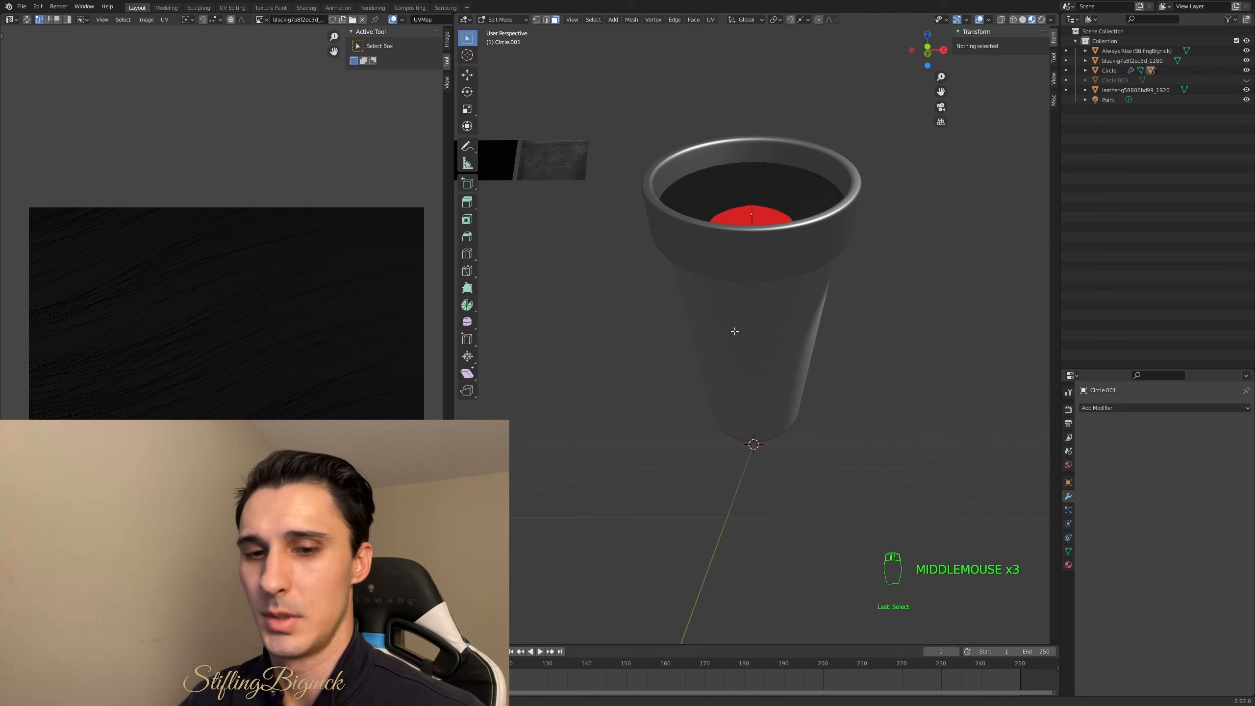
- Leave Edit Mode and rotate the cup body about the global X axis to an X rotation of about -118°, turning its base up
key("Tab")
left_click(849, 383)
left_click(769, 345)
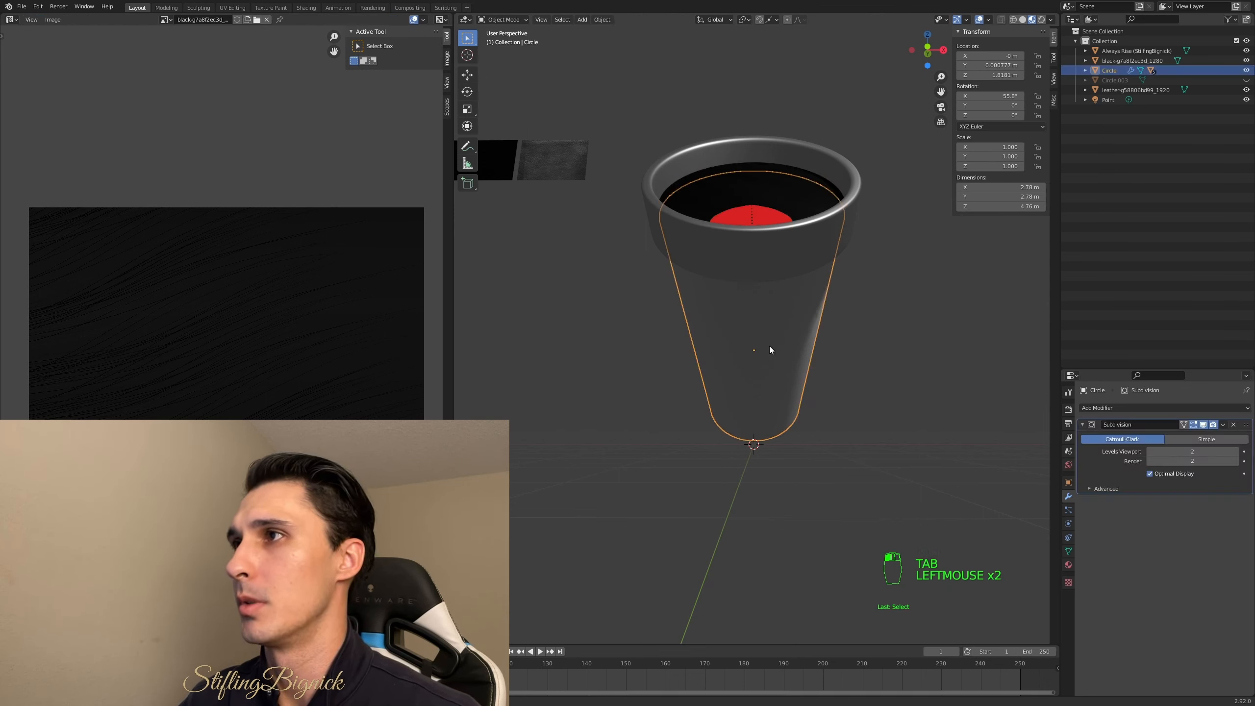
key("r")
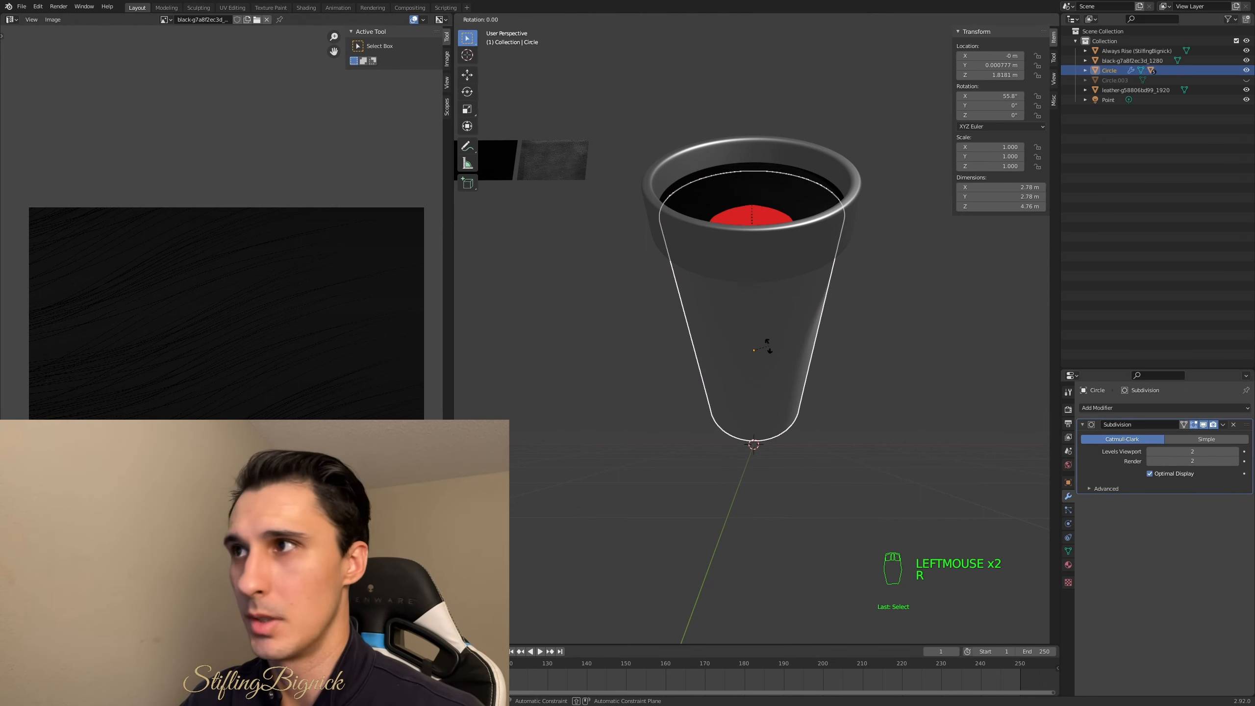
key("x")
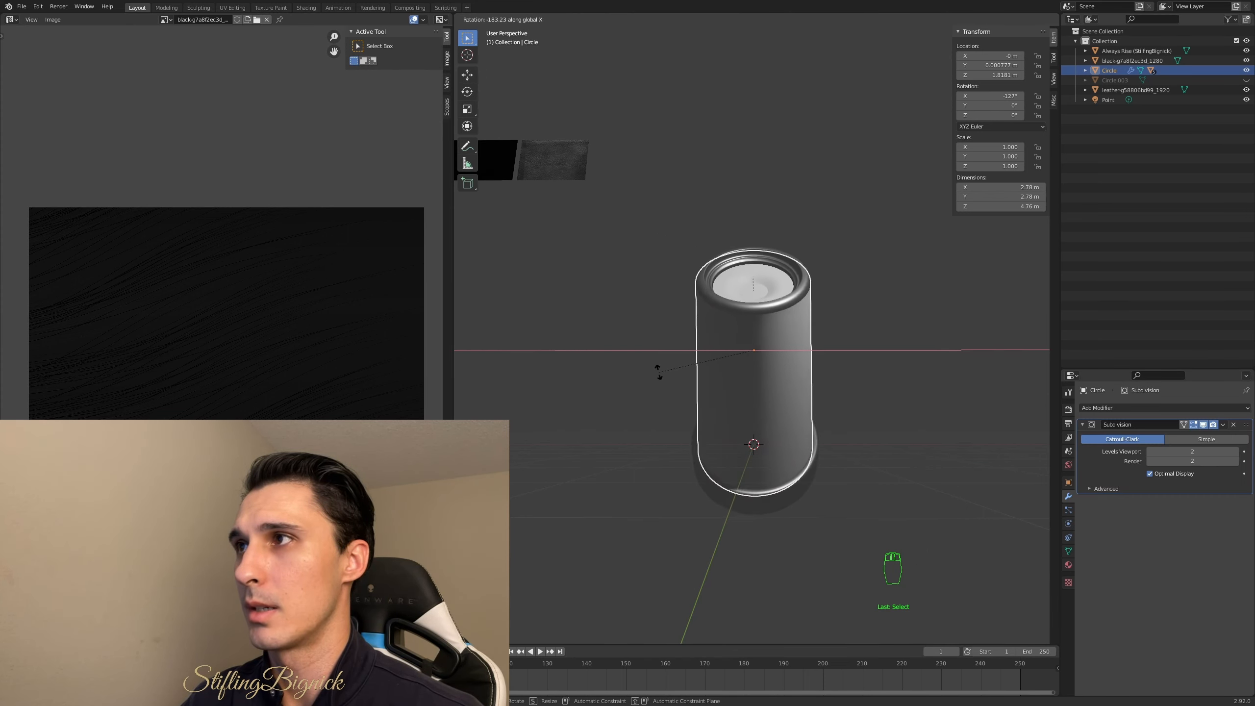
left_click(677, 389)
left_click(839, 361)
- Select the recessed ring-shaped disc in the cup's base and enter Edit Mode on it
middle_click_drag(839, 362, 763, 387)
scroll(834, 383, "up", 1)
scroll(675, 393, "up", 2)
middle_click_drag(675, 392, 765, 392)
scroll(700, 391, "down", 1)
scroll(770, 398, "down", 1)
scroll(765, 392, "up", 1)
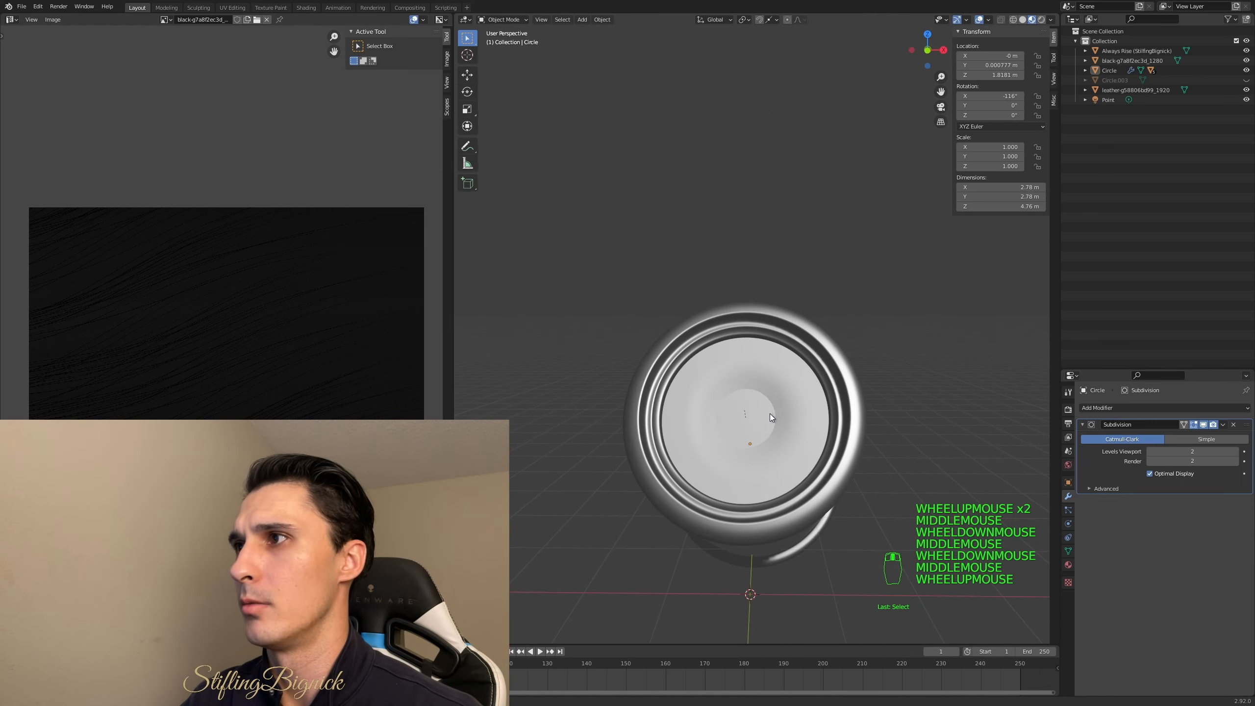
left_click(797, 418)
left_click(761, 420)
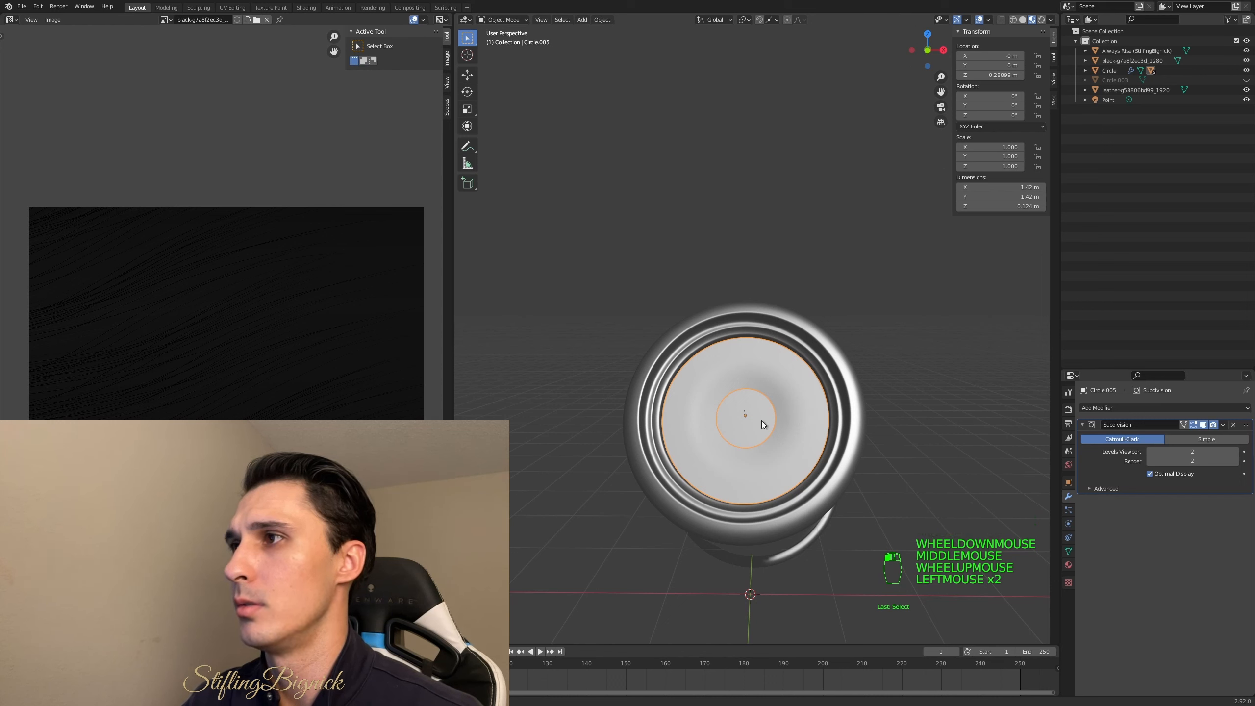
left_click(948, 439)
left_click(798, 422)
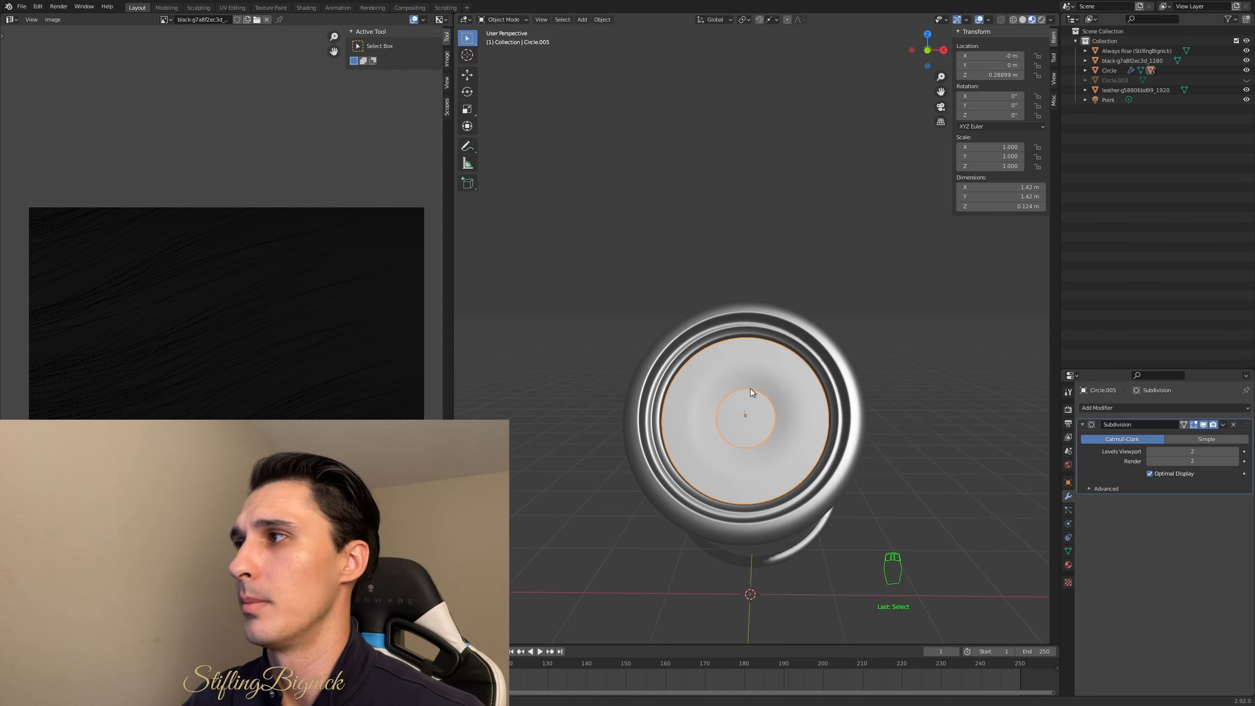
key("Tab")
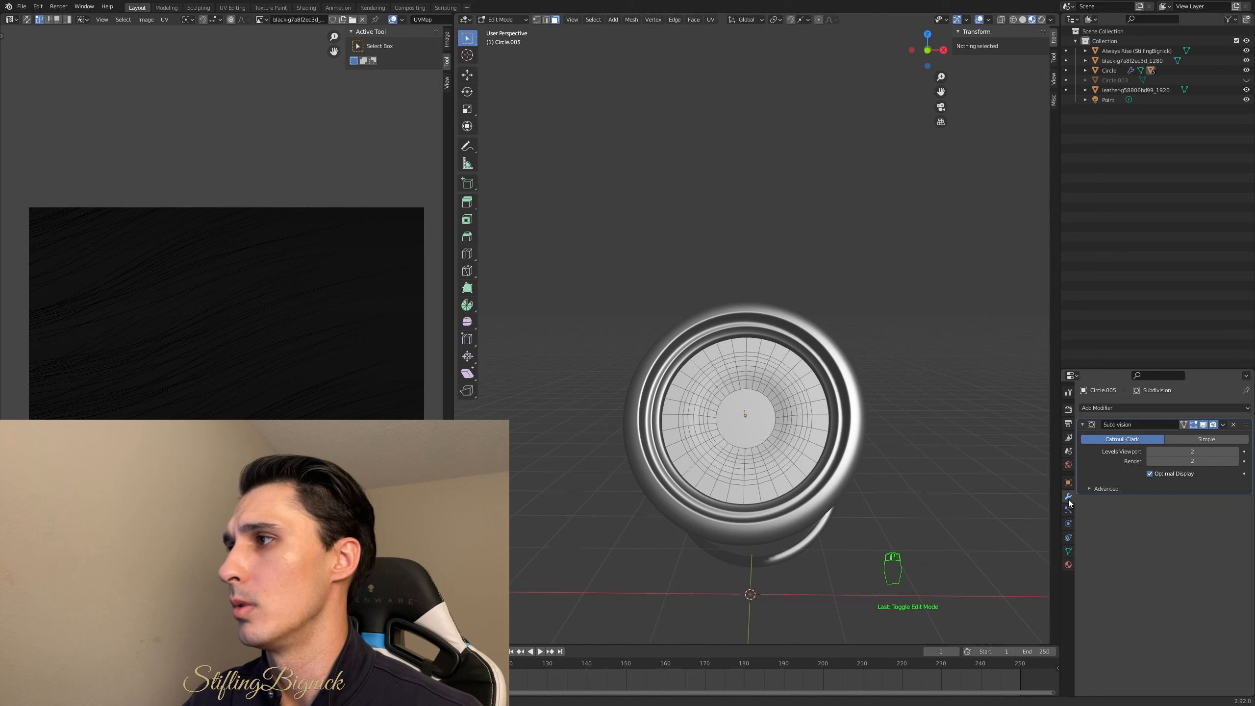
- Give the base disc the existing leather-g58806bd99_1920 material and show the matching leather image in the UV editor
left_click(1069, 564)
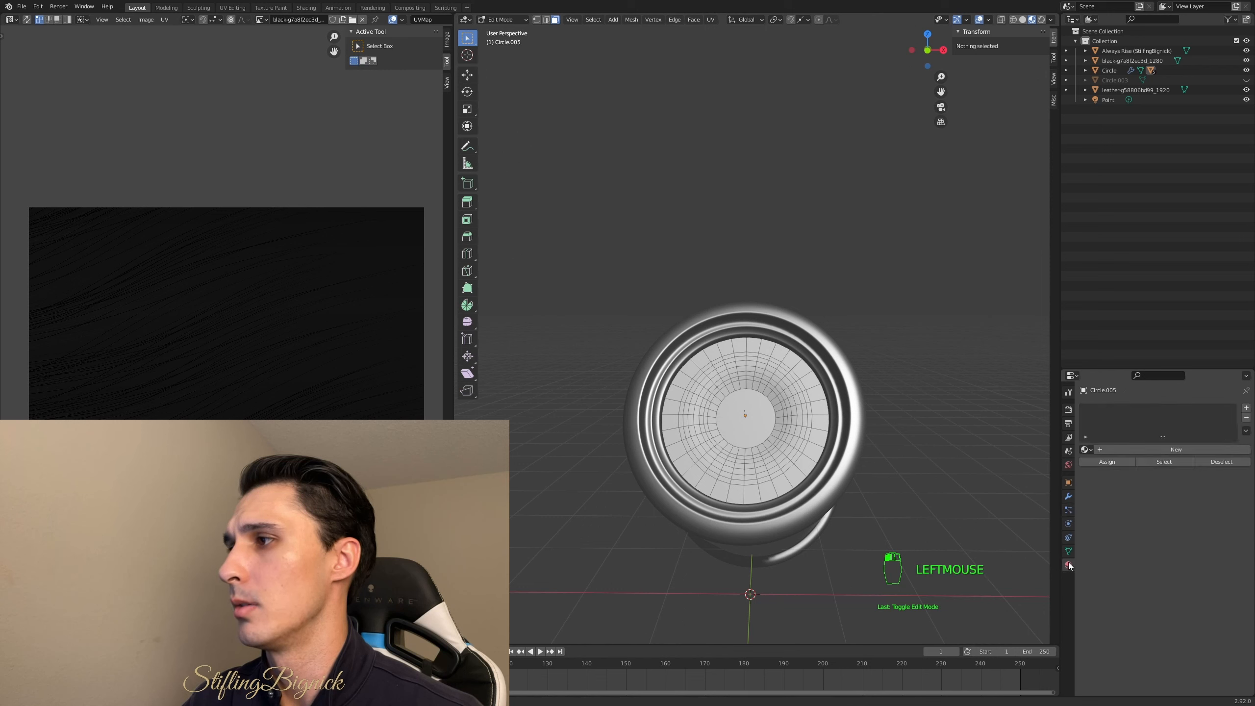
left_click(1087, 450)
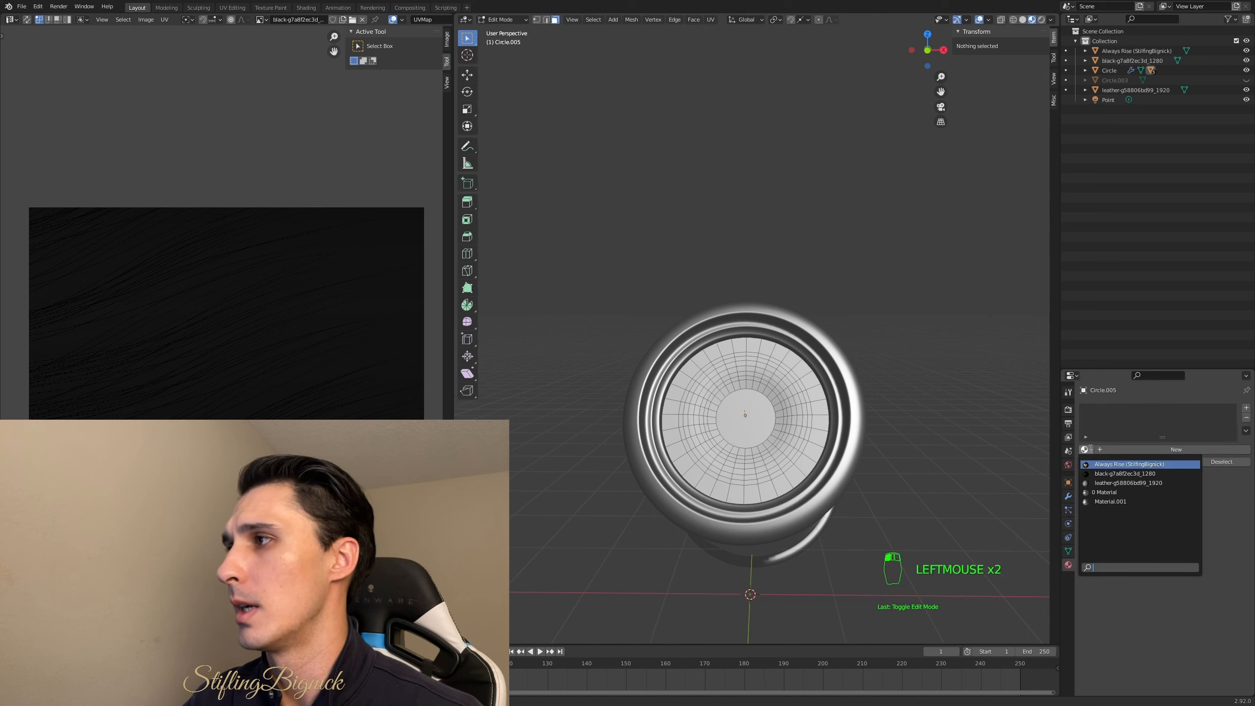
left_click(1107, 483)
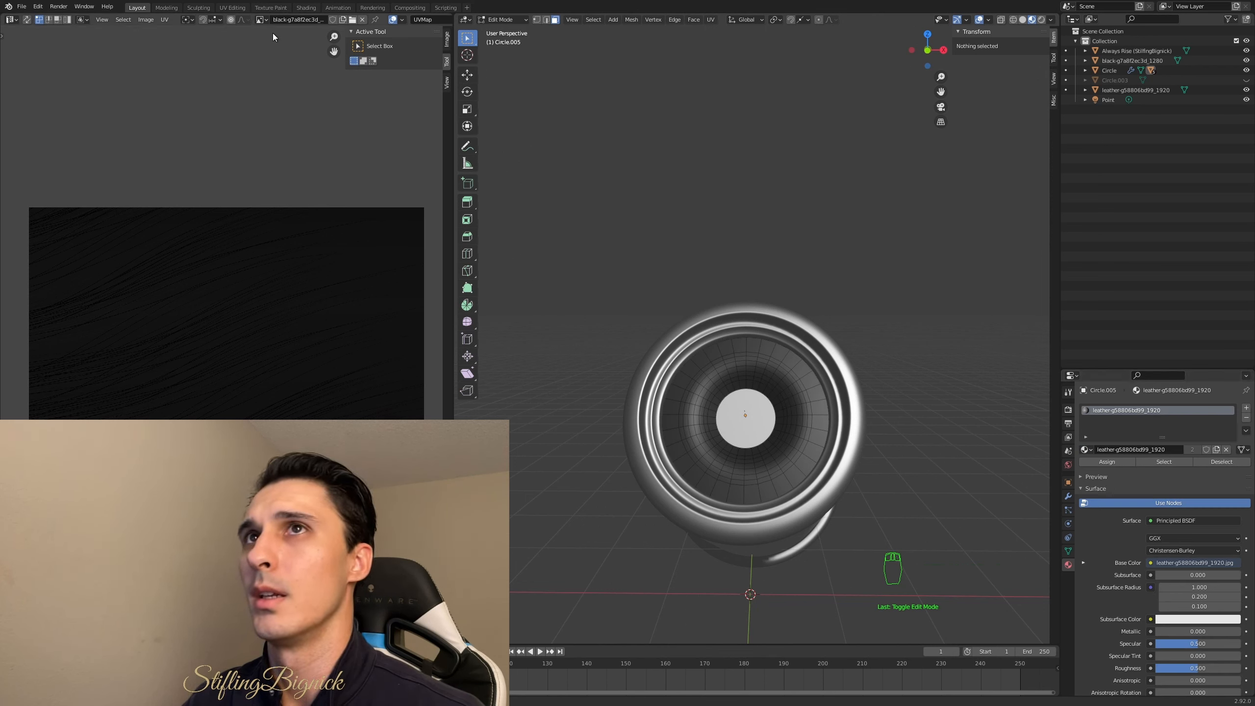
left_click(267, 20)
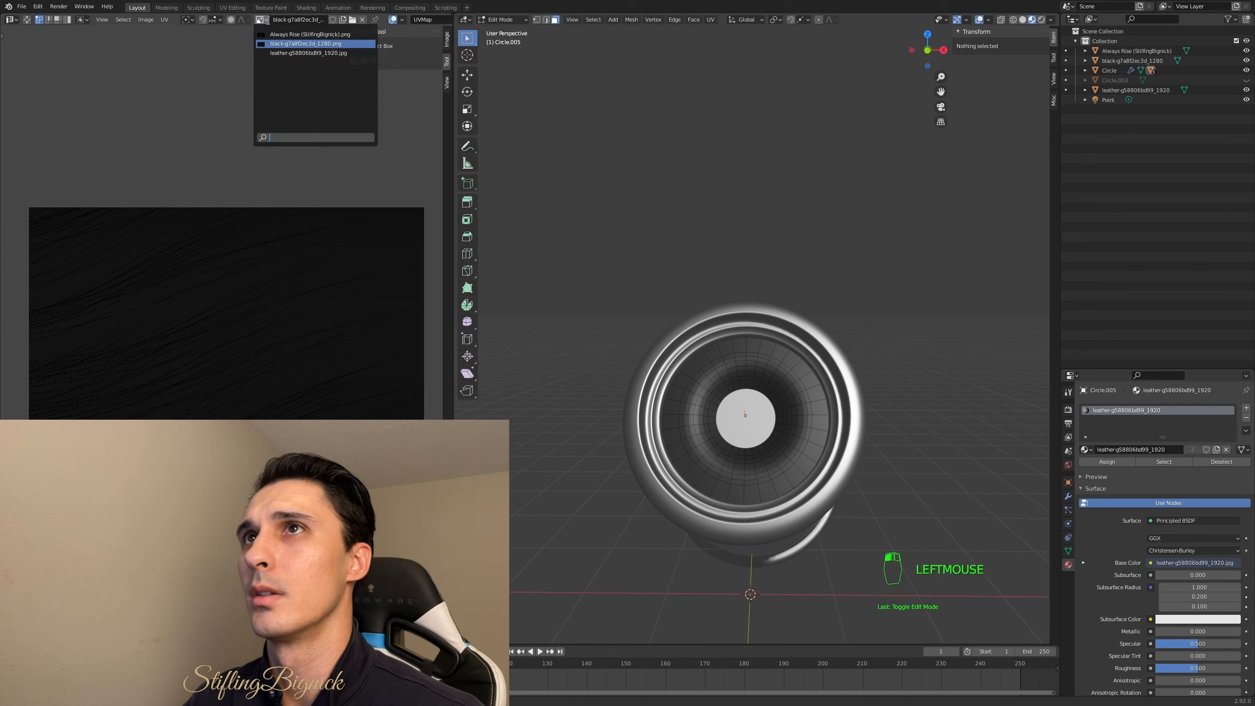
left_click(284, 55)
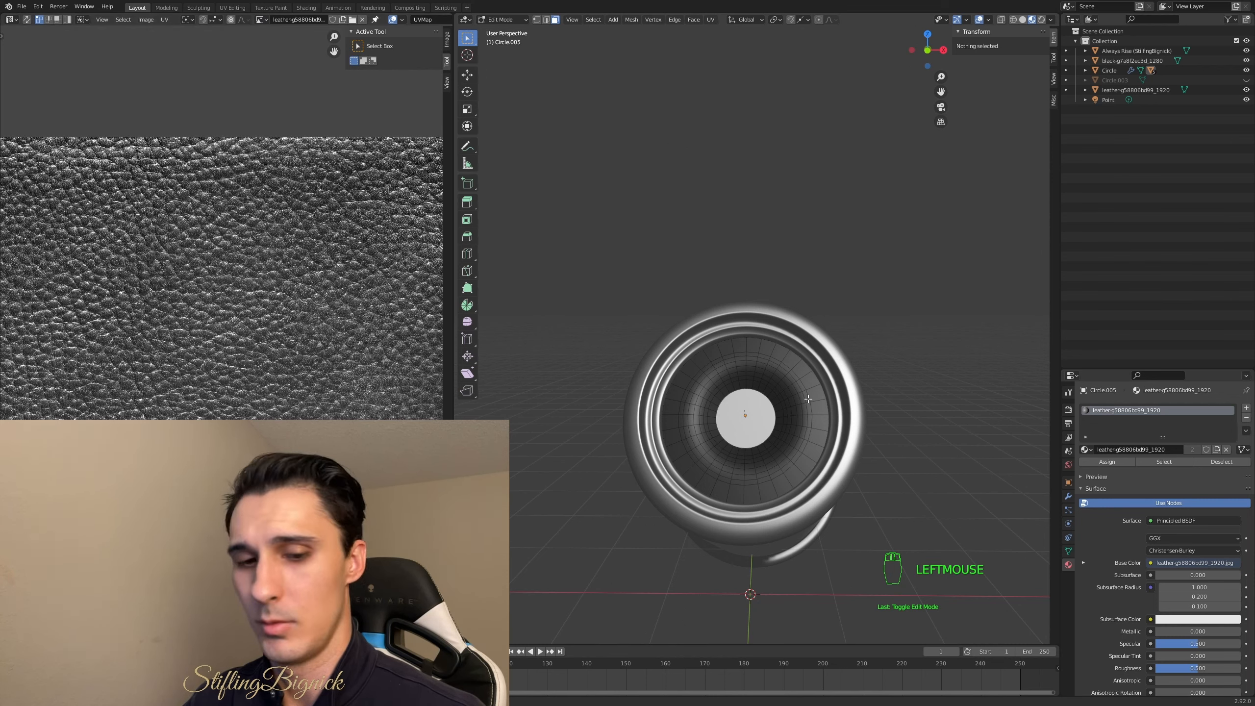
- Select all of the base disc's faces and unwrap them over the leather image
key("a")
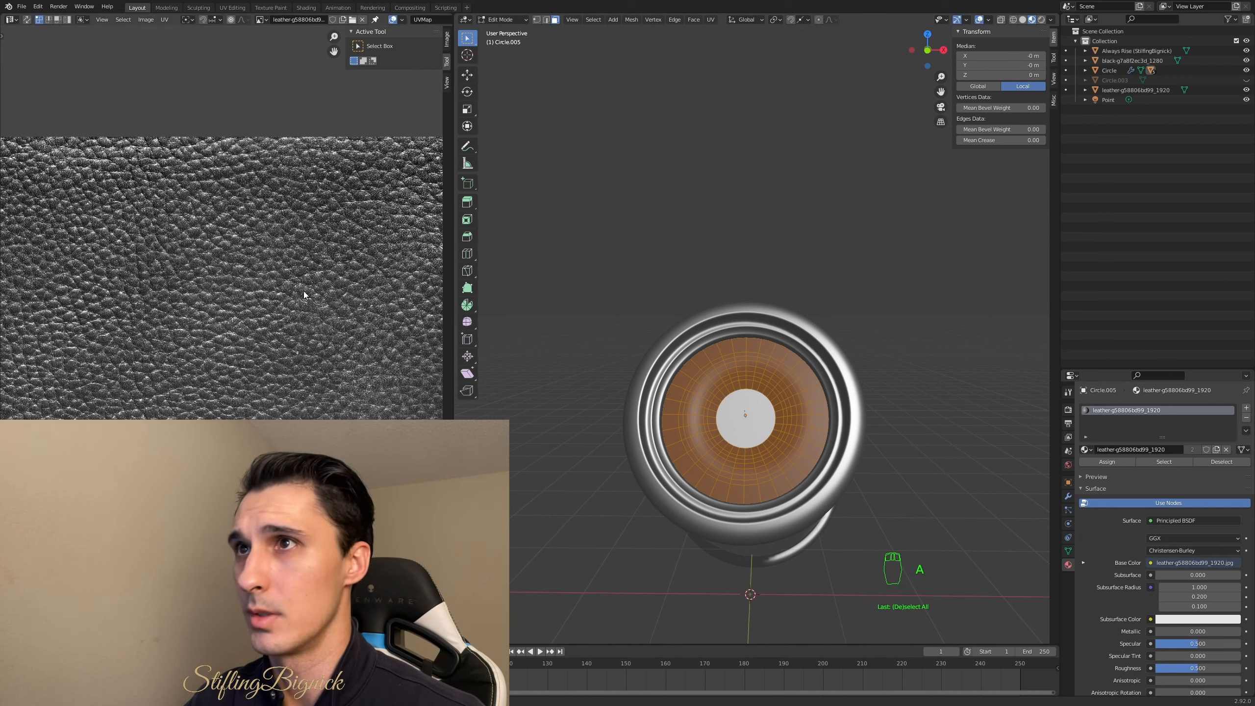
key("u")
left_click(748, 391)
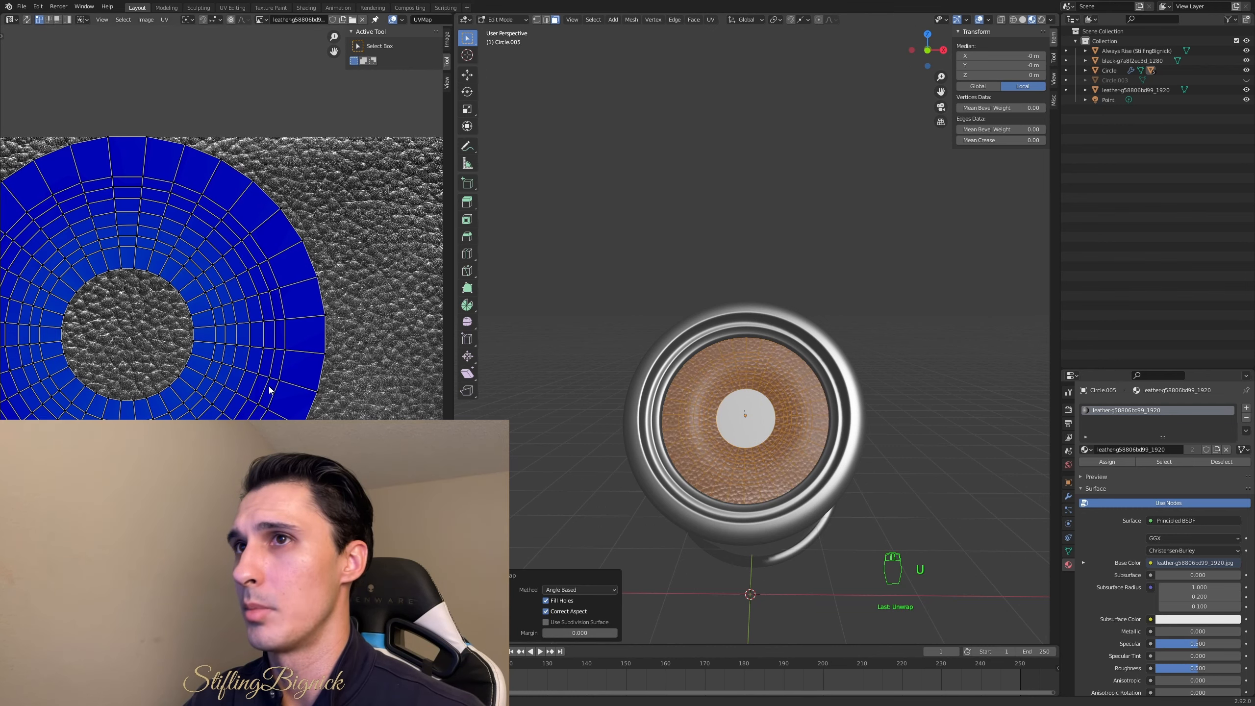
scroll(269, 390, "down", 2)
scroll(269, 391, "down", 1)
scroll(269, 391, "up", 1)
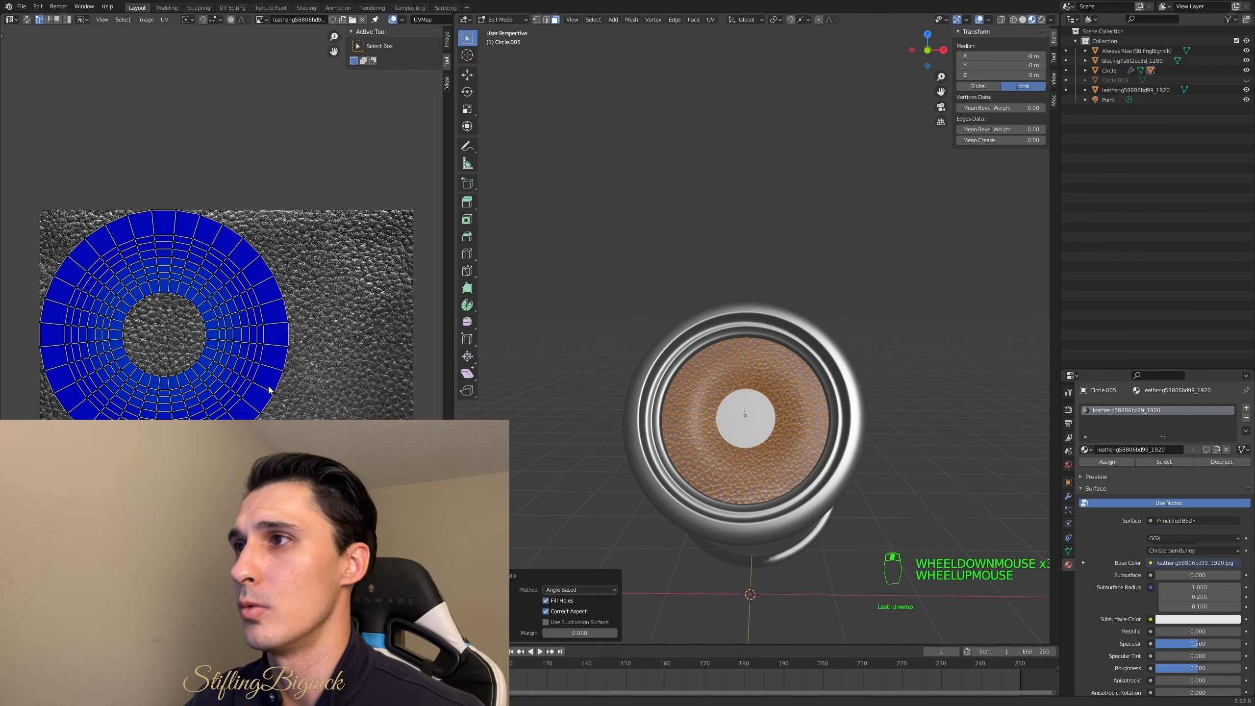
- Hide the viewport overlays to view the base disc's leather texture without the selection highlight
scroll(269, 390, "down", 1)
scroll(269, 390, "up", 1)
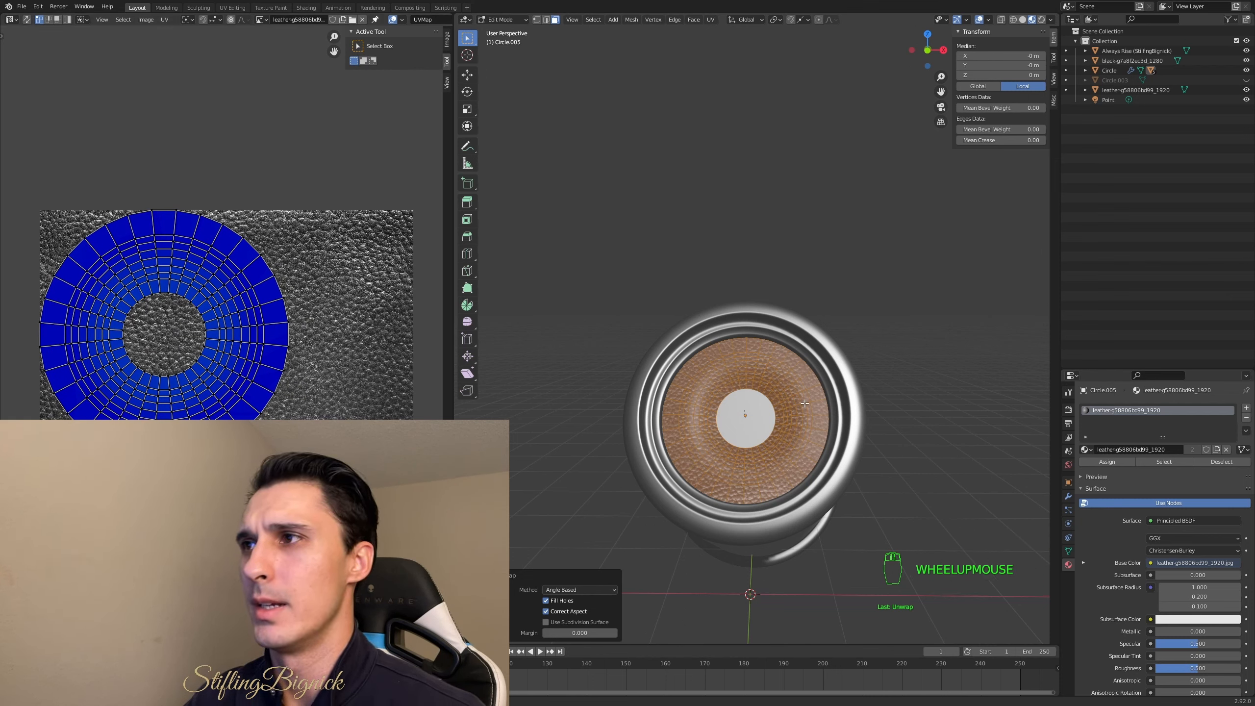
key("u")
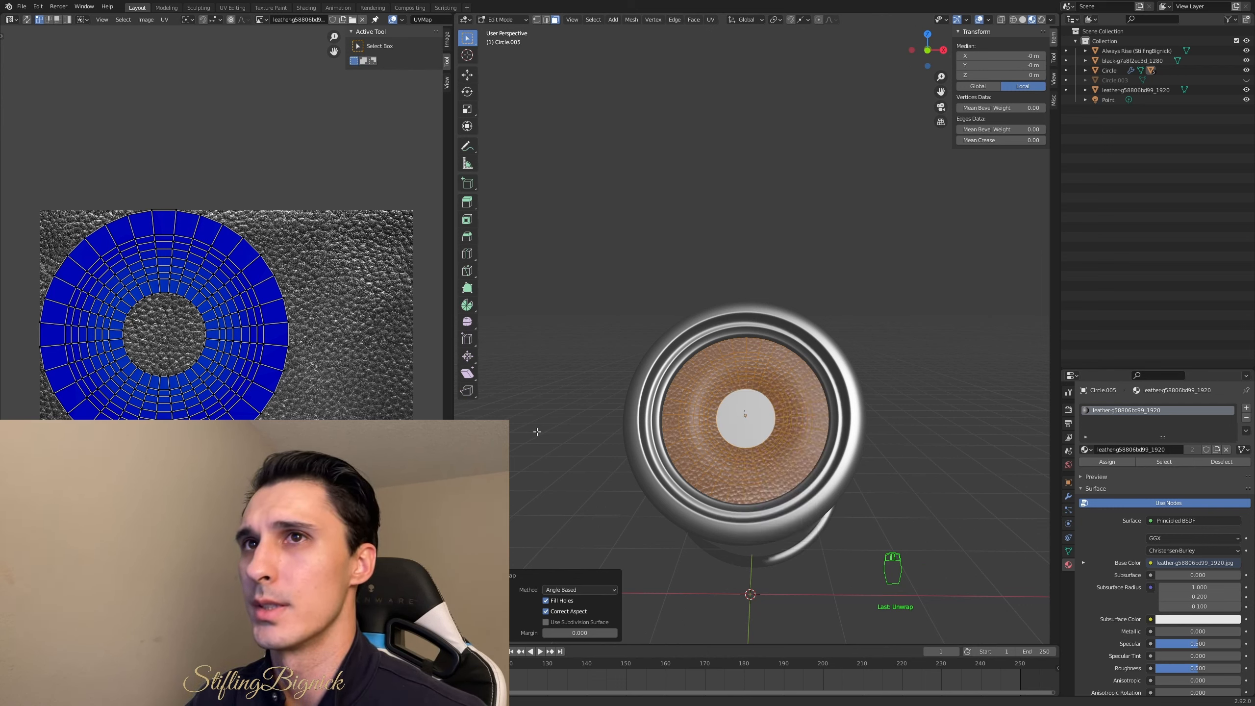
scroll(728, 450, "up", 1)
scroll(728, 450, "down", 1)
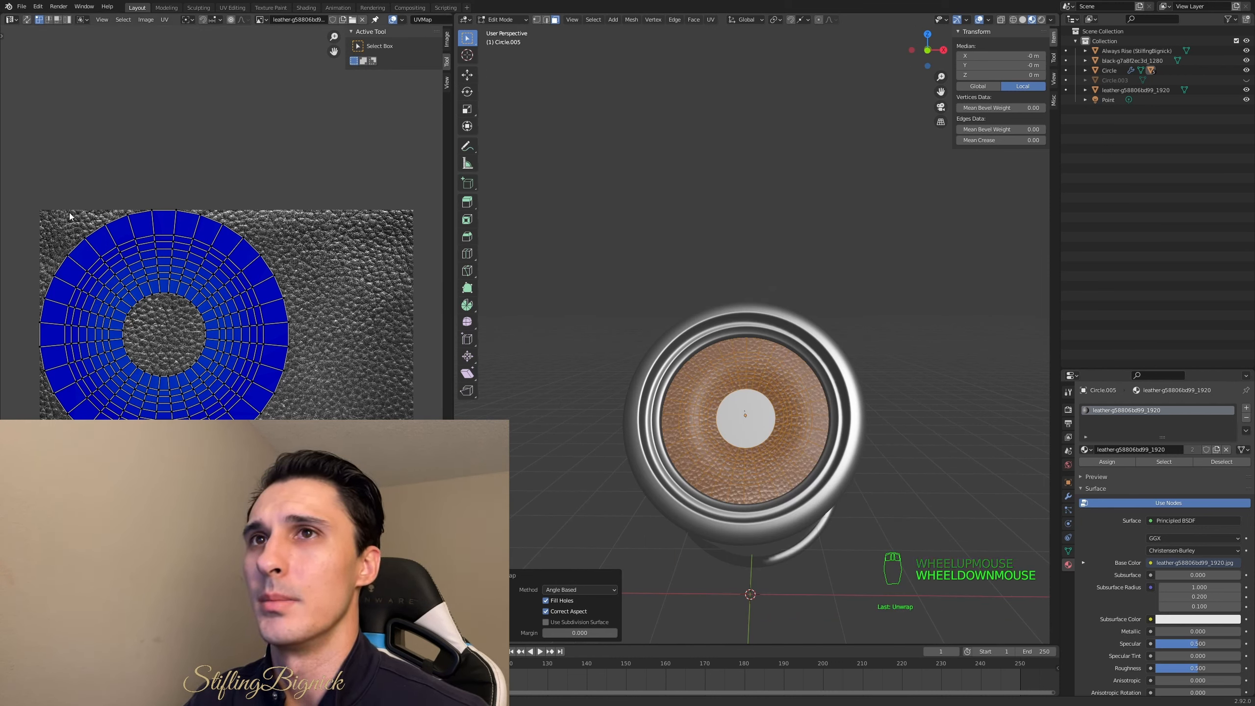
scroll(762, 397, "up", 3)
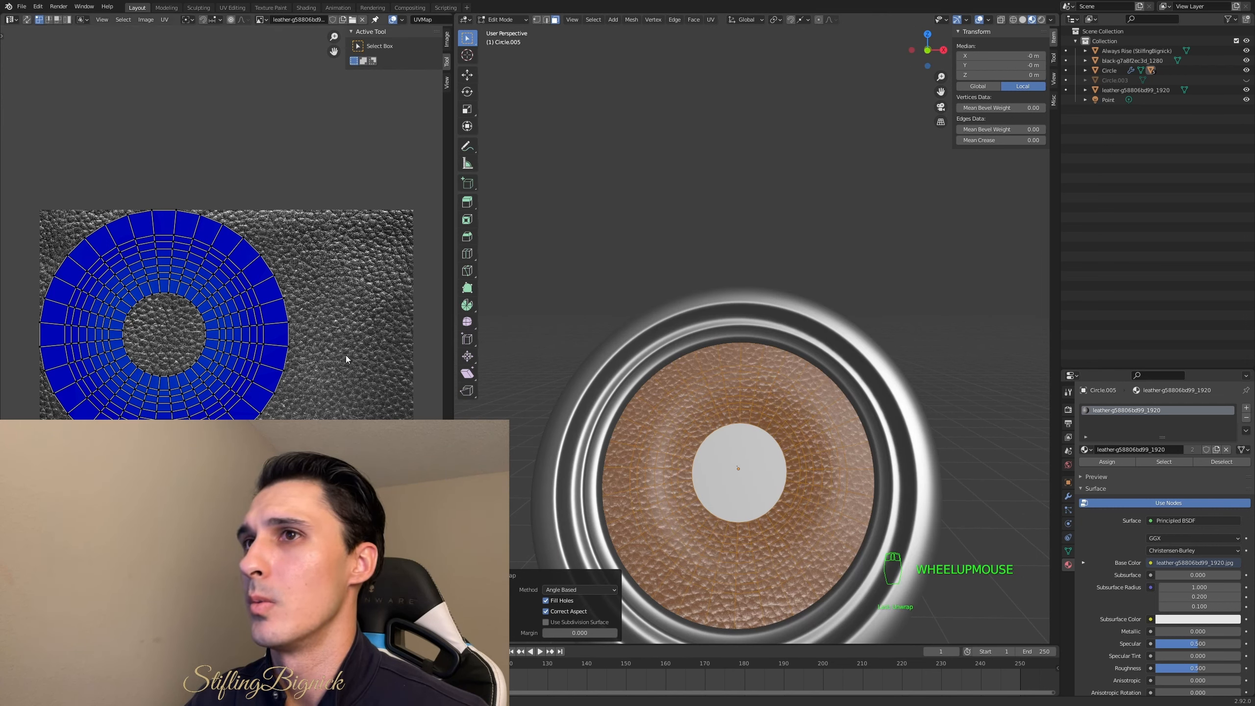
left_click(980, 20)
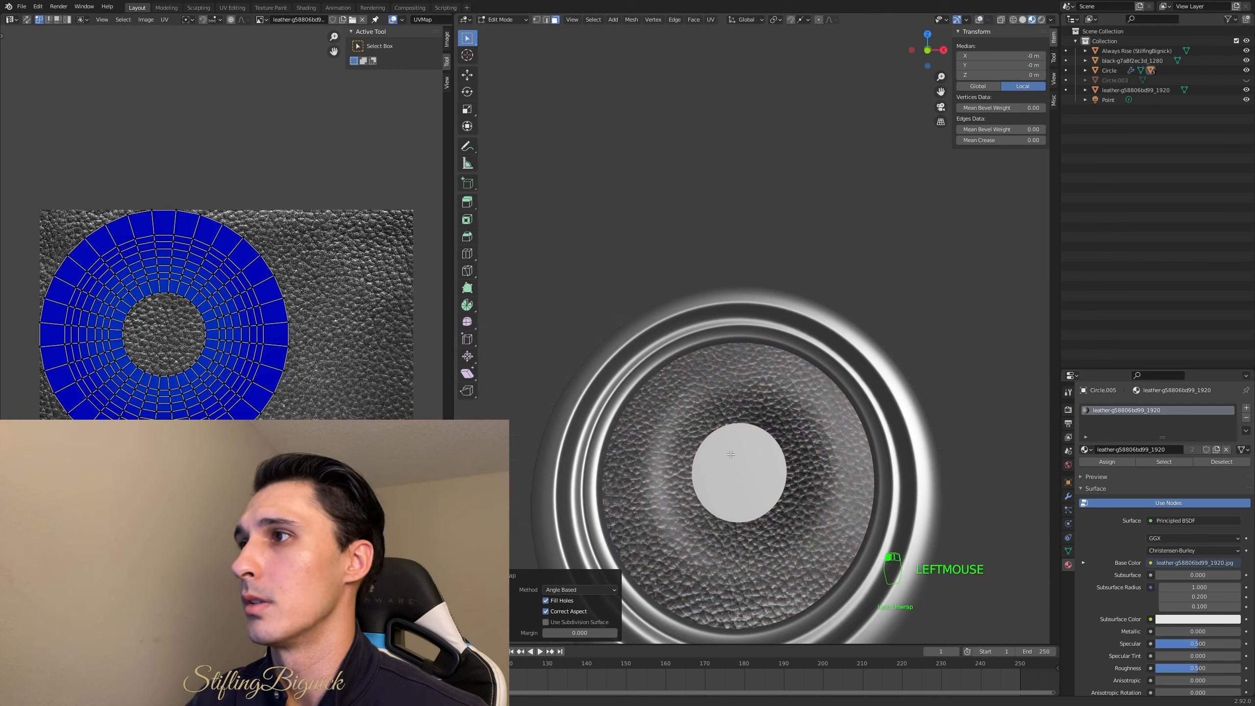
middle_click_drag(731, 454, 782, 502)
scroll(719, 499, "down", 2)
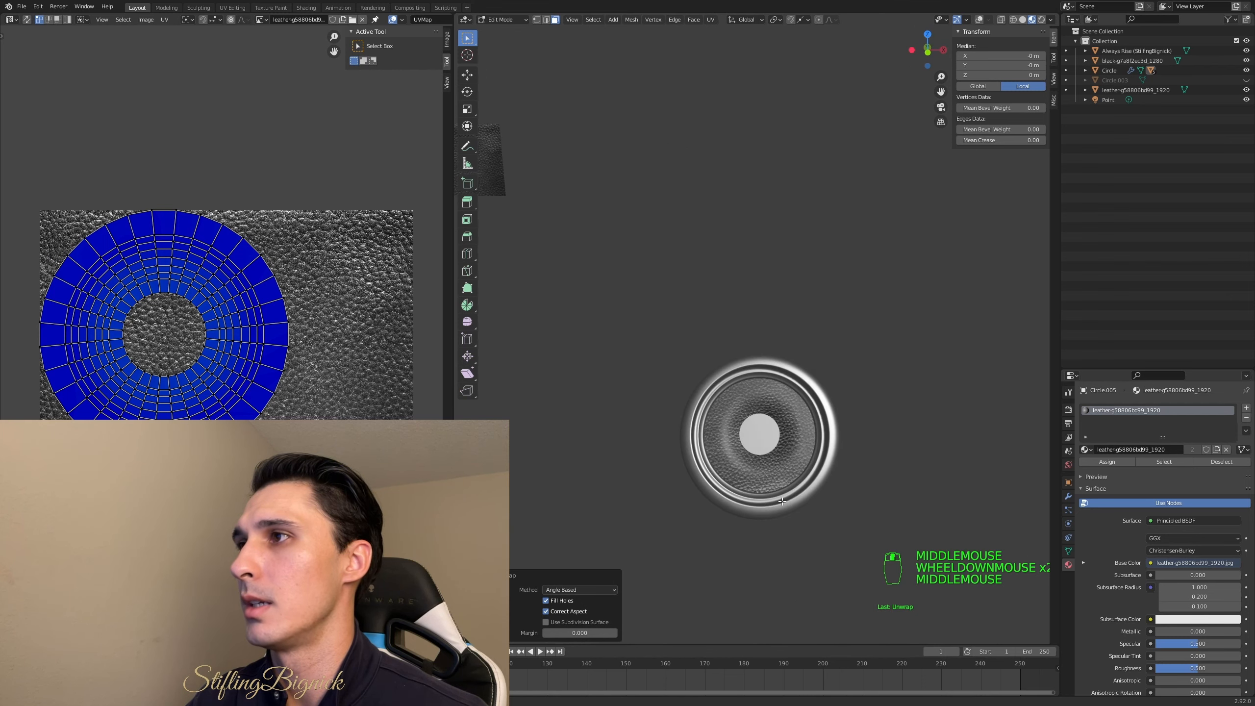
- Toggle the viewport overlays on and off again to compare the leather disc with and without its selection highlight
left_click(1000, 21)
left_click(998, 20)
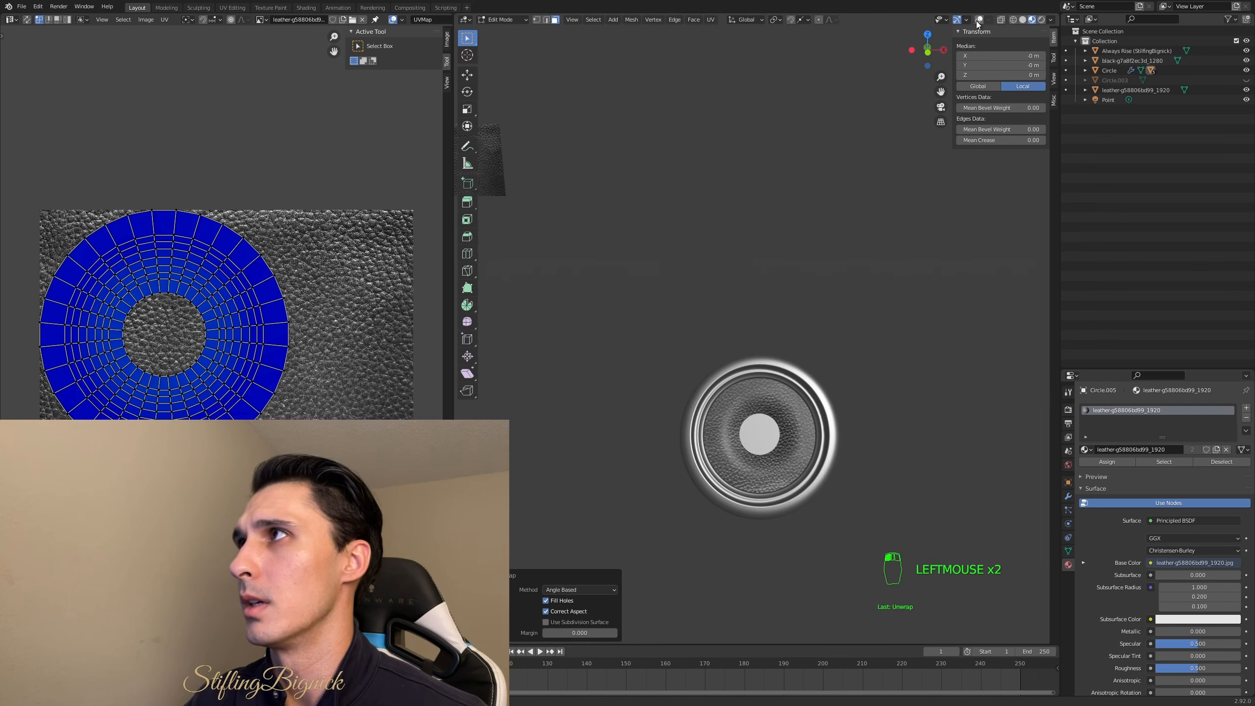
left_click(978, 21)
scroll(890, 373, "down", 4)
middle_click_drag(885, 370, 839, 370)
scroll(877, 379, "up", 4)
scroll(796, 367, "up", 1)
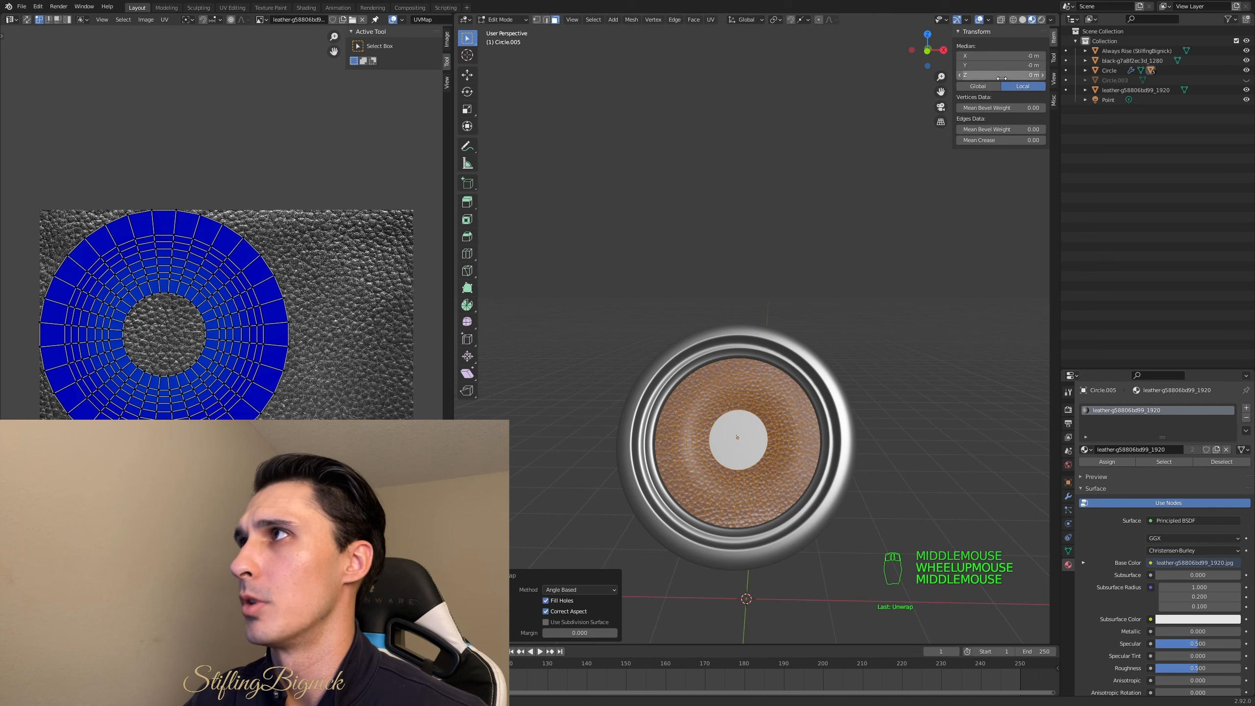
left_click(846, 376)
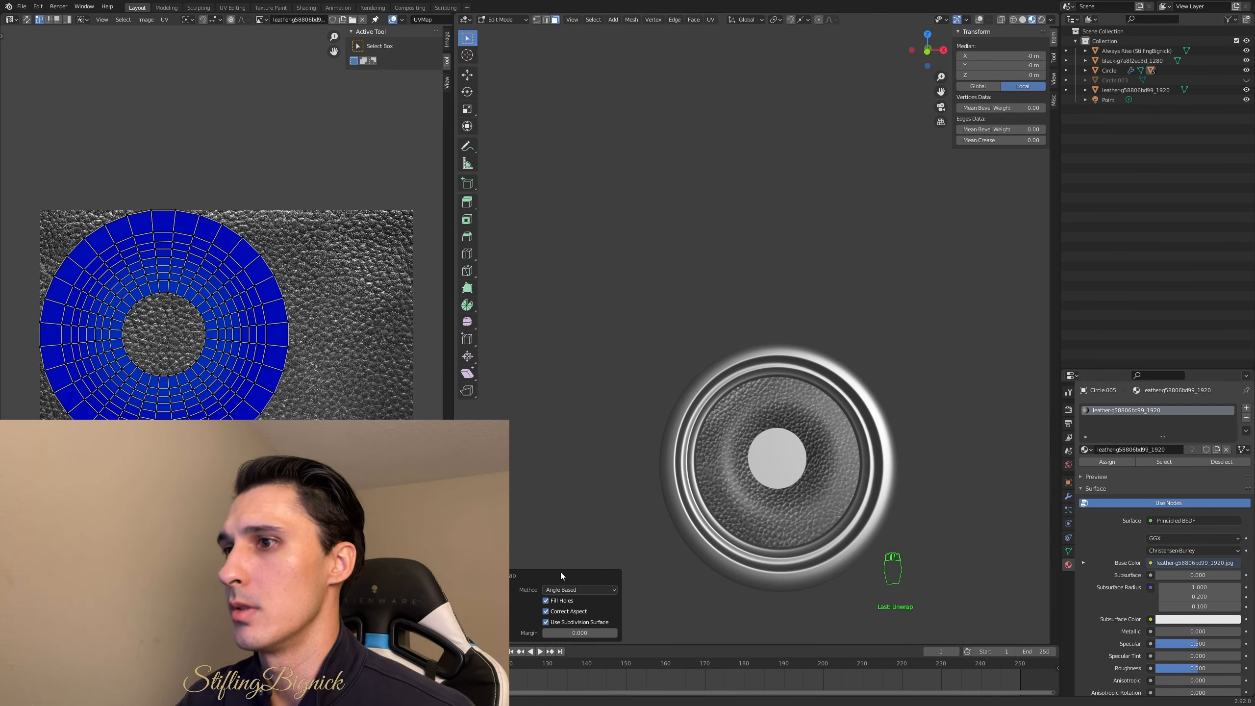
- Turn off Correct Aspect for the base disc's unwrap so its UVs spread across the full width of the leather image
left_click(546, 611)
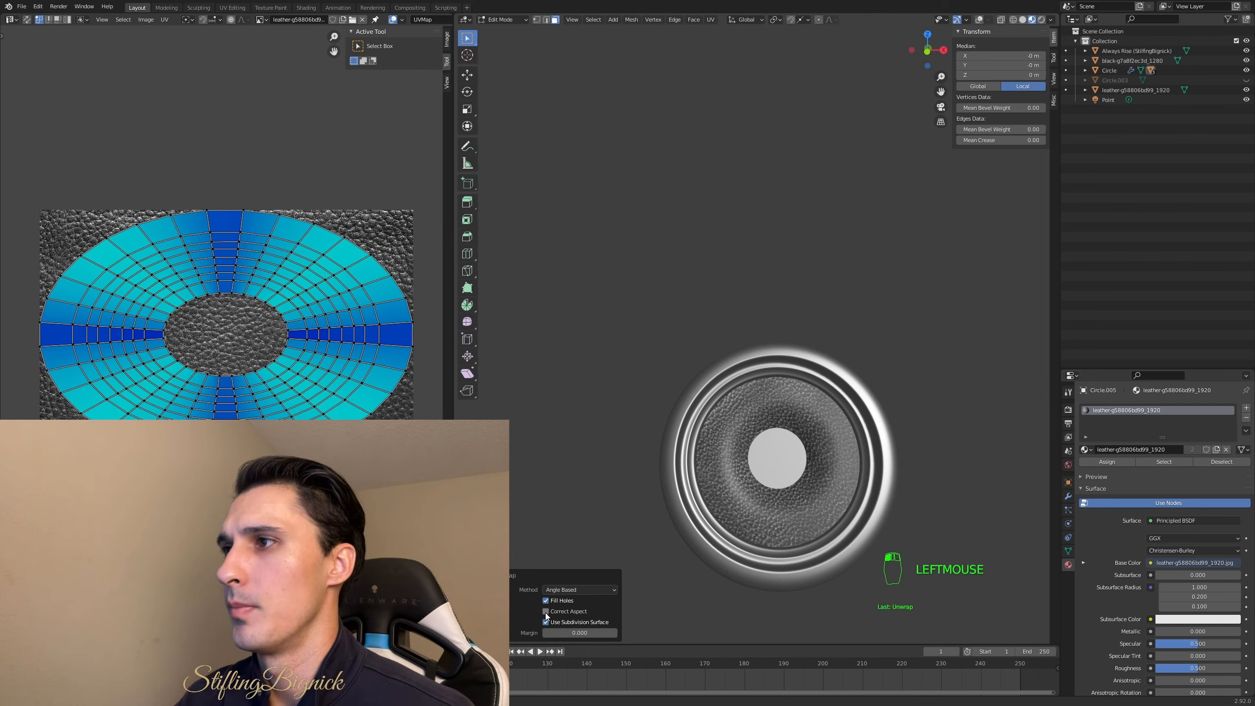
left_click(546, 612)
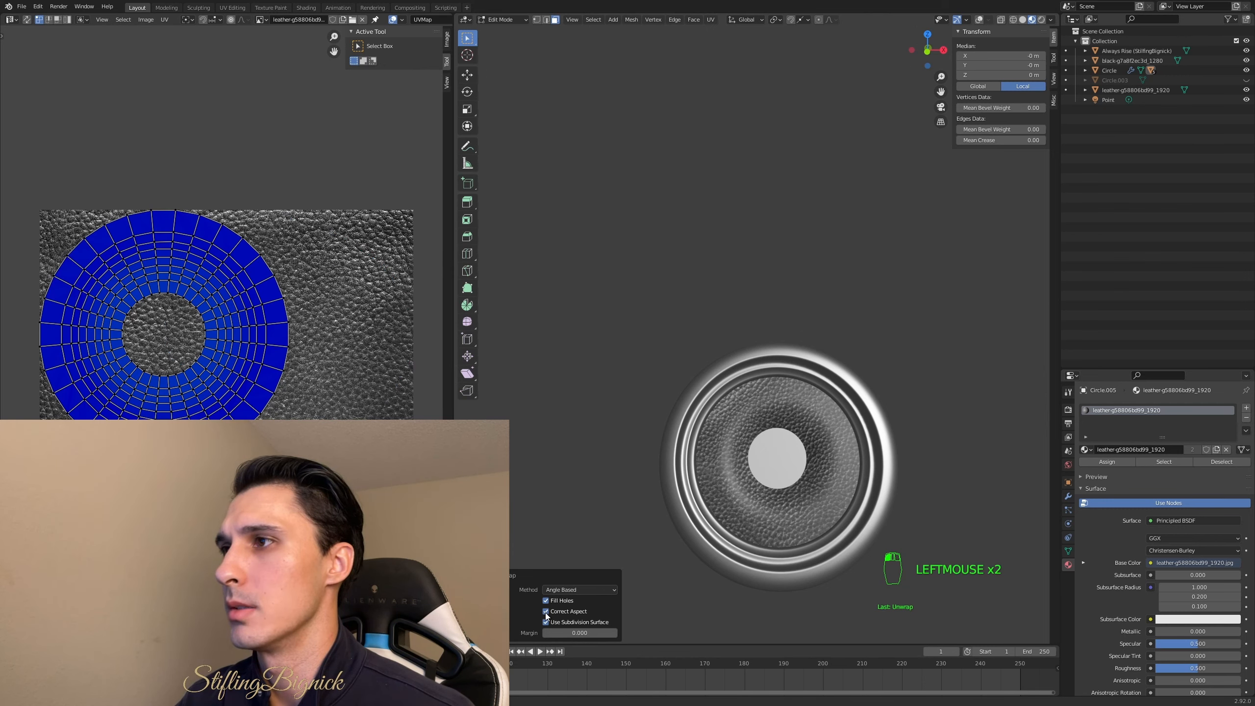
left_click(545, 612)
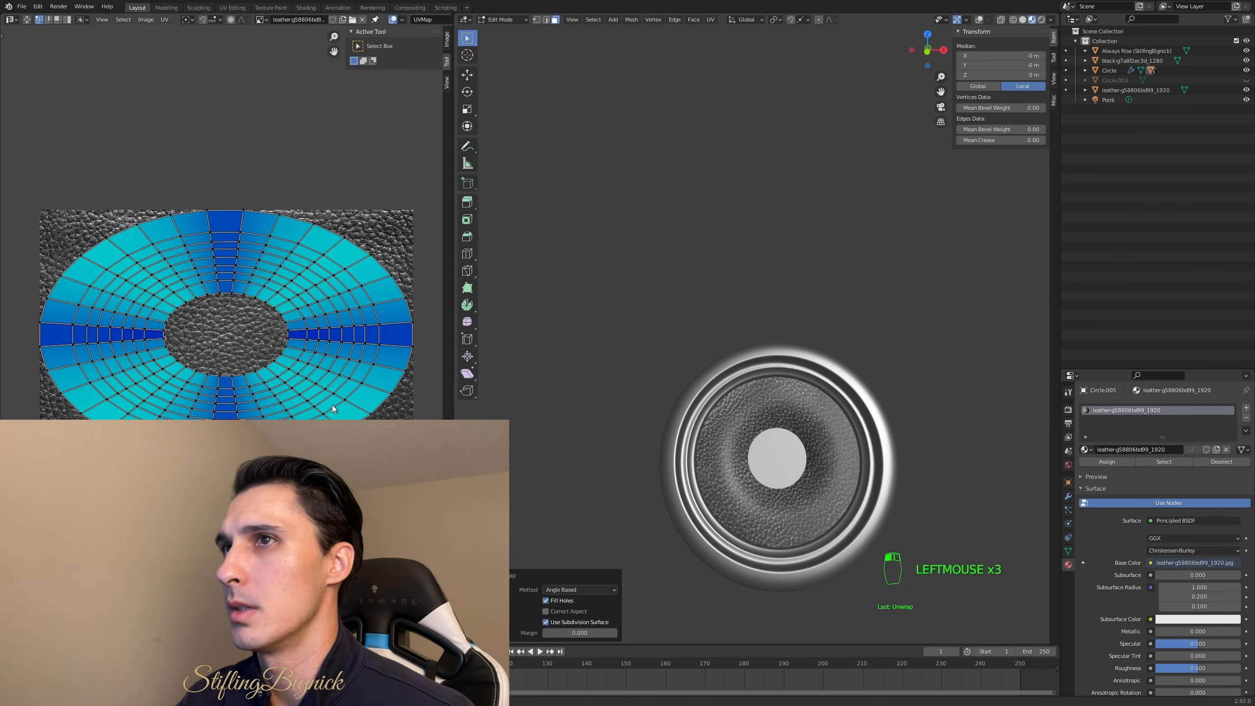
- Try the disc's unwrap without Fill Holes and turn off Use Subdivision Surface, leaving Correct Aspect off
left_click(547, 601)
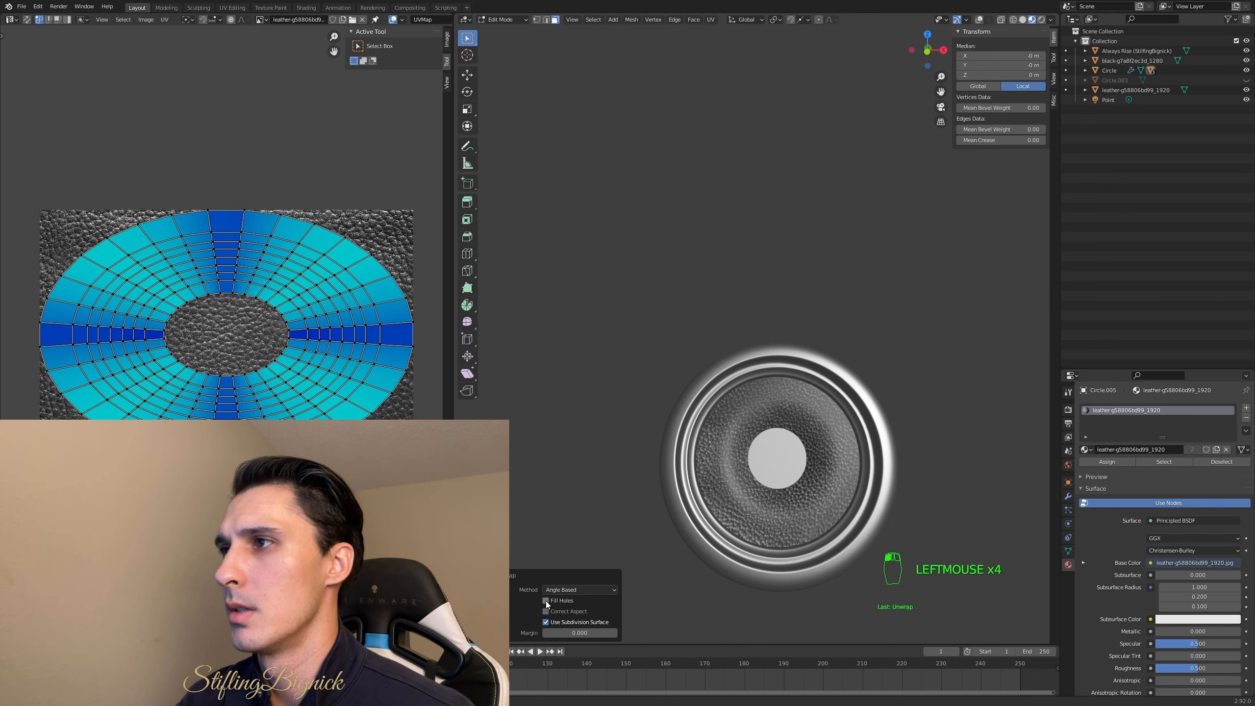
left_click(547, 601)
left_click(547, 601)
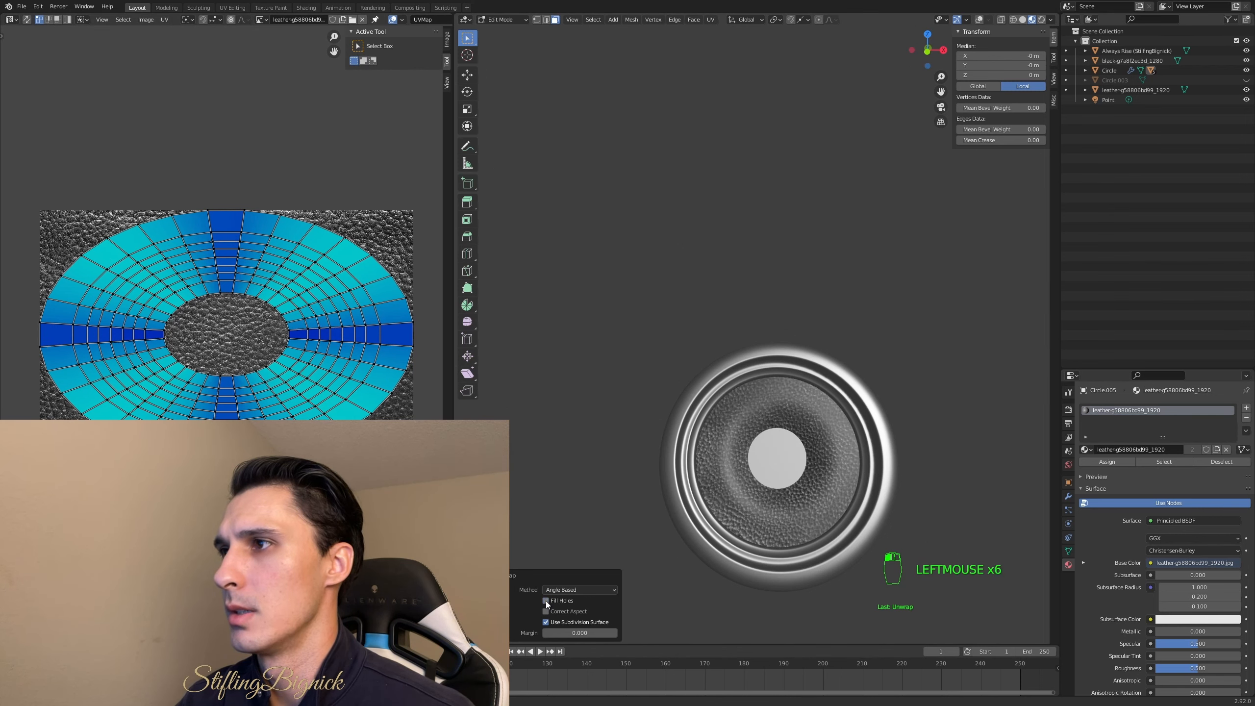
left_click(546, 623)
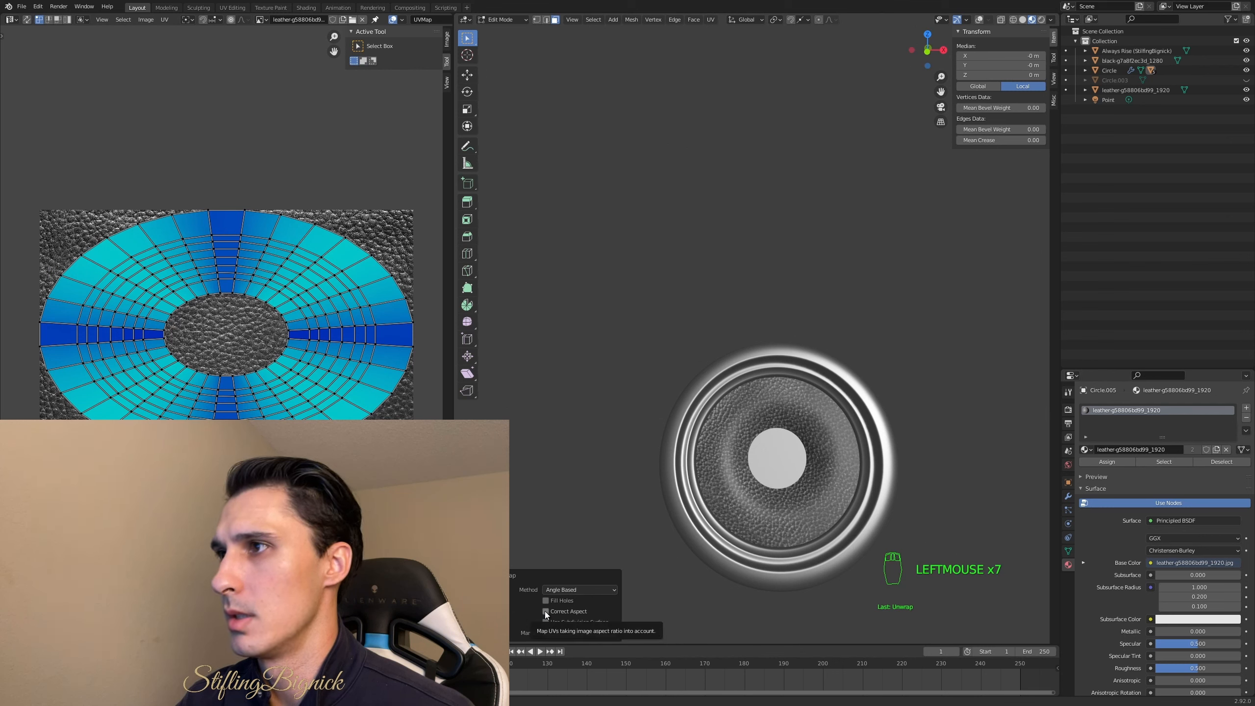
left_click(546, 611)
left_click(545, 611)
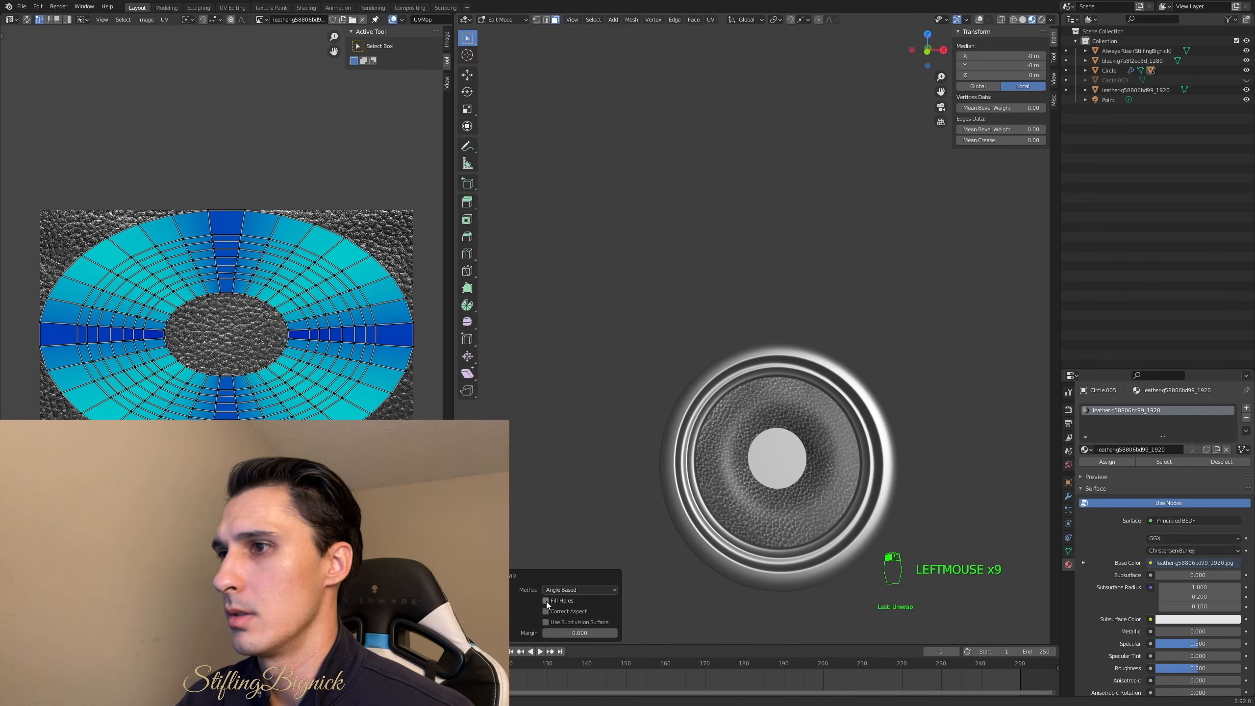
- Compare the unwrap options on the base disc, ending with Fill Holes on and both Correct Aspect and Use Subdivision Surface off
left_click(546, 601)
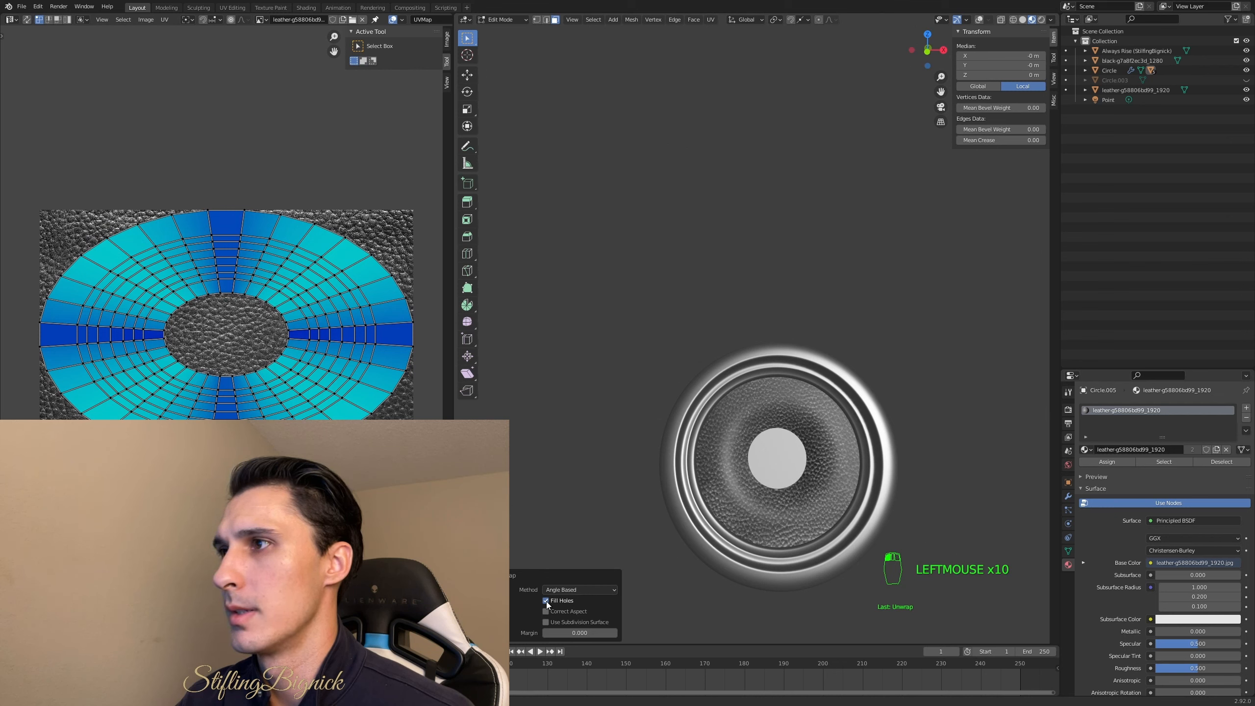
left_click(547, 602)
left_click(546, 611)
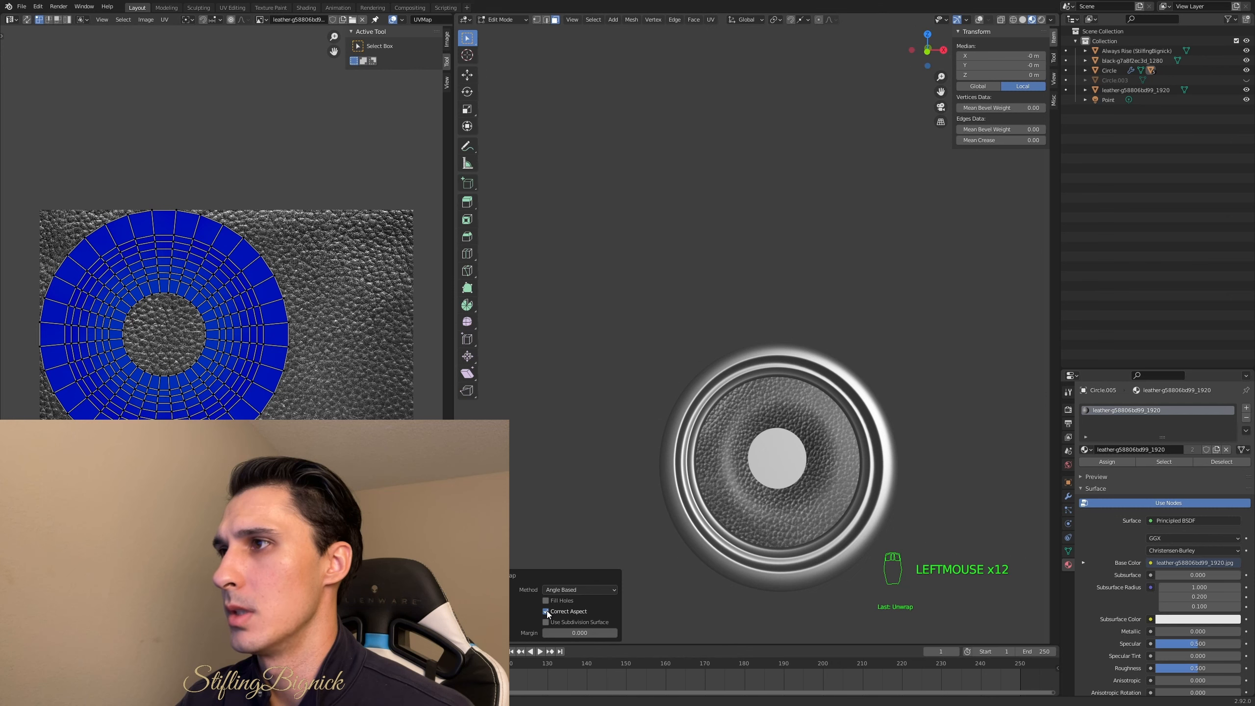
left_click(547, 611)
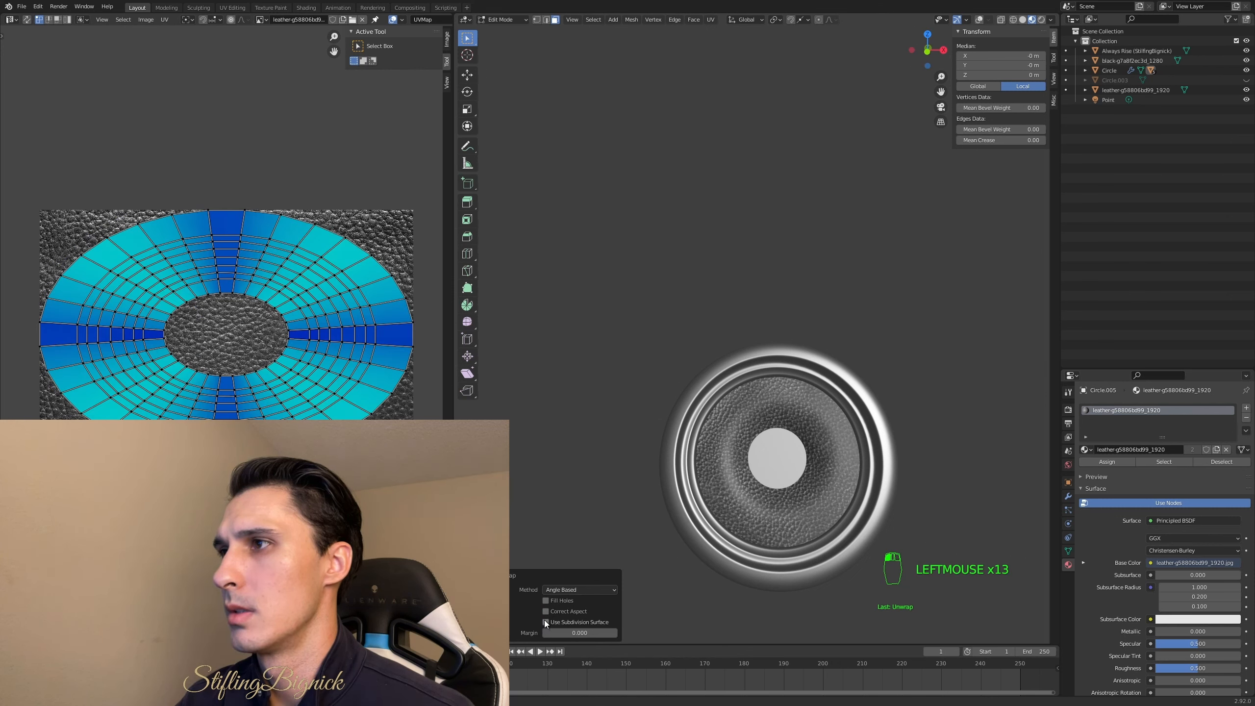
left_click(546, 622)
left_click(545, 622)
left_click(546, 602)
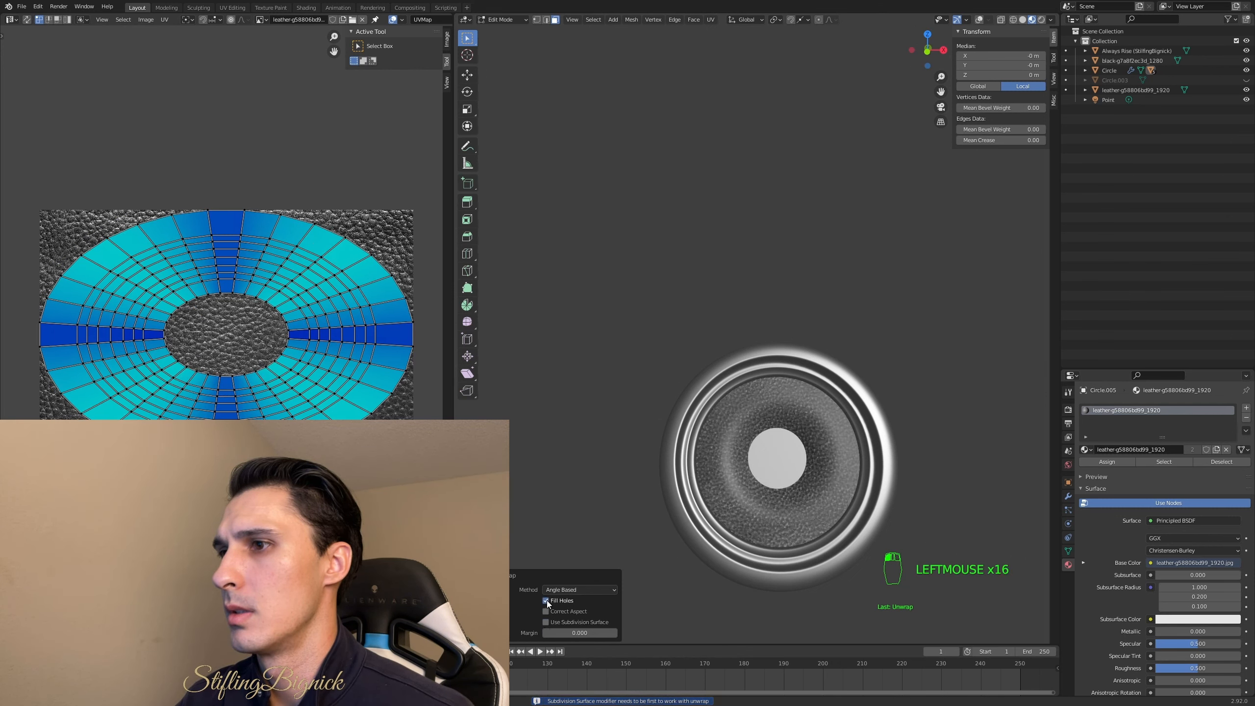
left_click(547, 620)
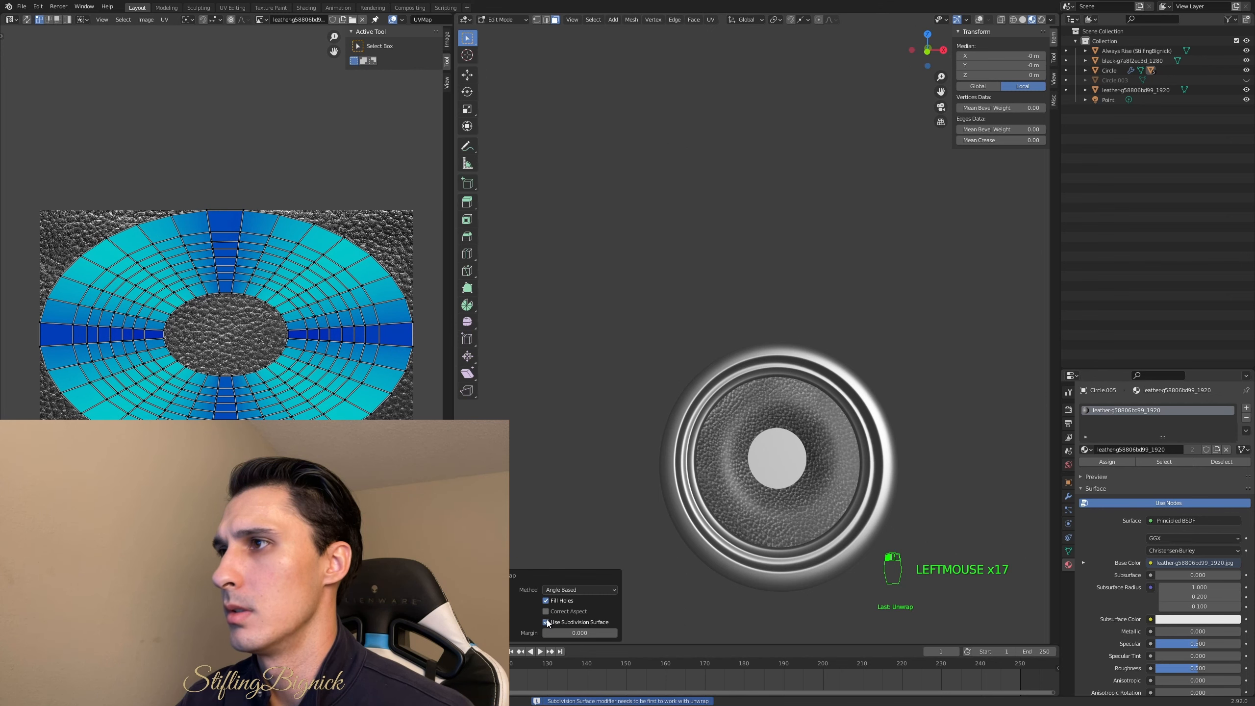
left_click(547, 620)
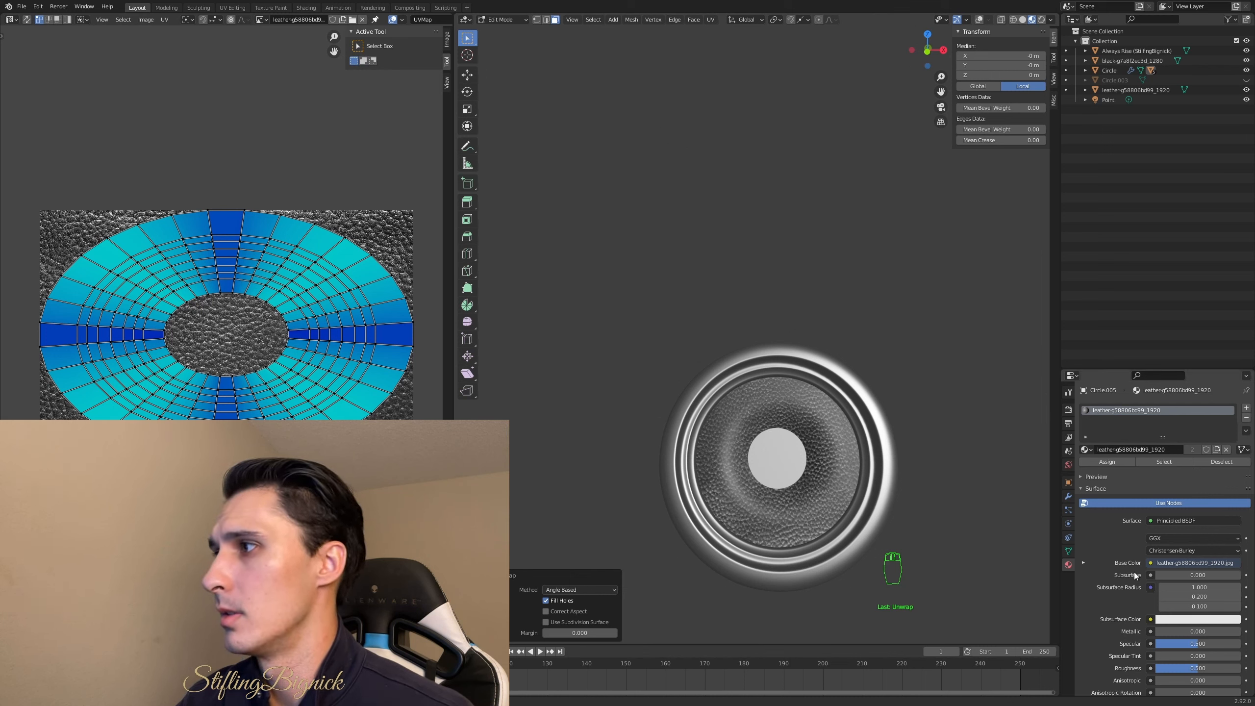
- Raise the leather material's Metallic and Roughness values to 1.000
scroll(1100, 608, "down", 4)
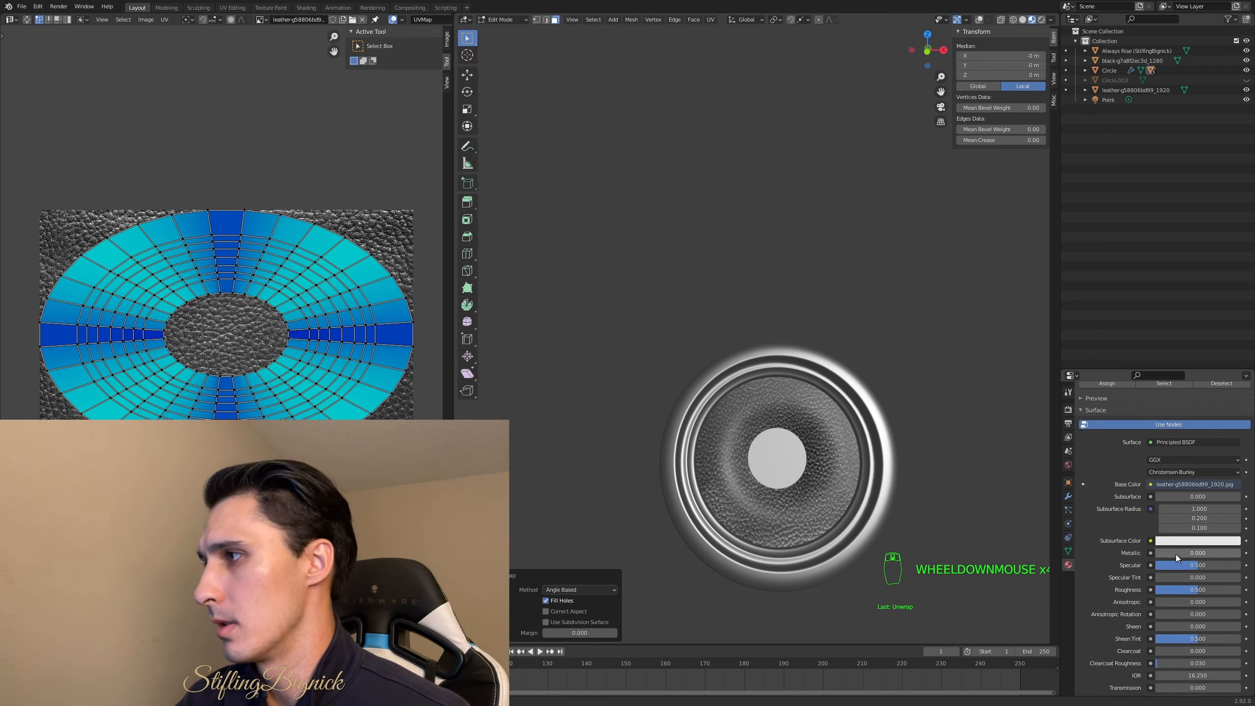
left_click(1176, 551)
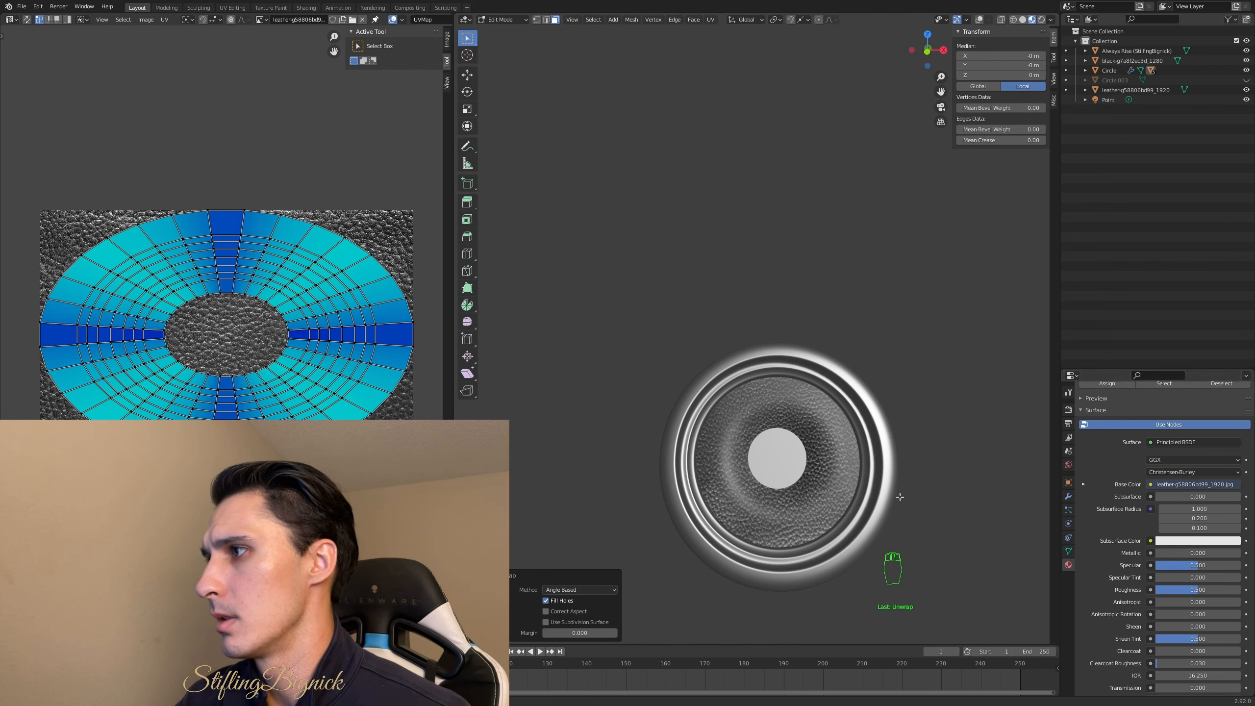
scroll(900, 497, "up", 2)
scroll(900, 497, "down", 2)
middle_click_drag(900, 496, 895, 478)
scroll(896, 478, "up", 1)
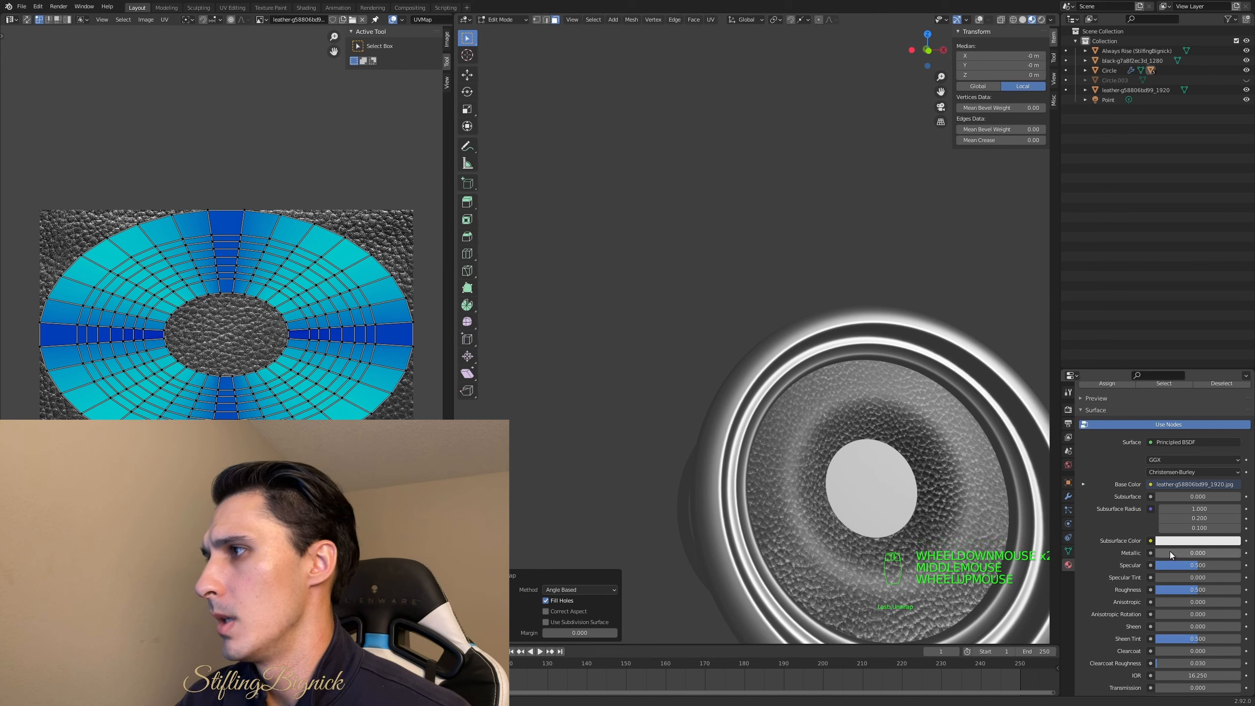
left_click_drag(1170, 551, 1241, 553)
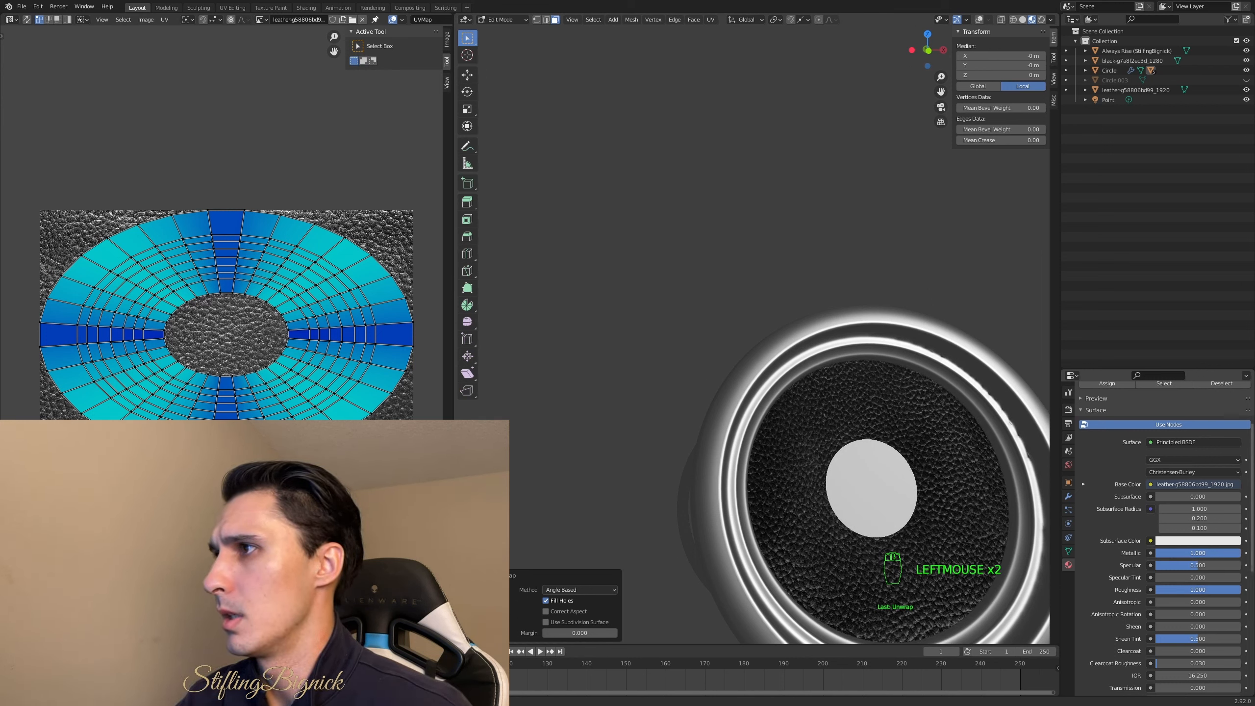
- Lower the leather material's Metallic to about 0.92 and its Roughness to 0.897
scroll(939, 494, "down", 3)
mouse_move(939, 494)
middle_mouse_down()
mouse_move(984, 514)
mouse_move(930, 513)
middle_mouse_up()
scroll(983, 515, "up", 1)
scroll(982, 514, "down", 1)
scroll(924, 515, "up", 1)
scroll(930, 514, "down", 1)
mouse_move(1233, 552)
left_mouse_down()
mouse_move(1247, 566)
mouse_move(1219, 592)
mouse_move(1240, 589)
mouse_move(1238, 563)
left_mouse_up()
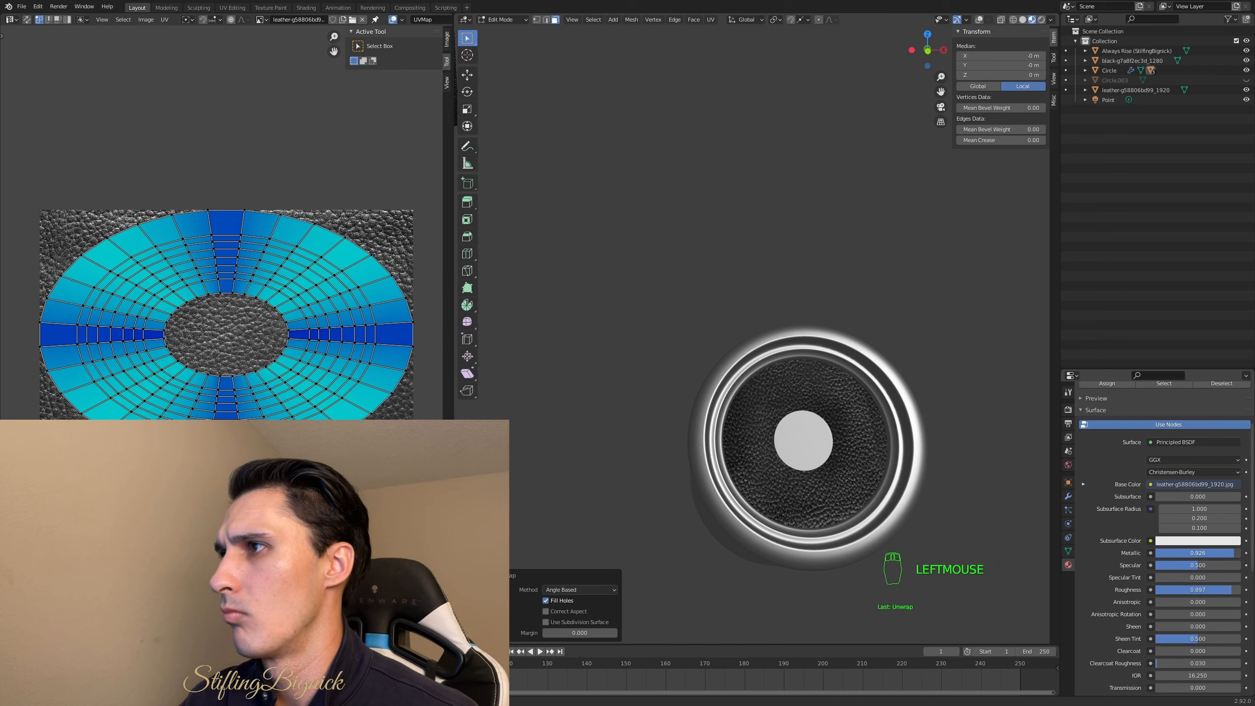
- Set the leather material's Roughness back to 1.000 while viewing the cup's base at an angle
middle_click_drag(961, 508, 916, 464)
scroll(951, 497, "up", 2)
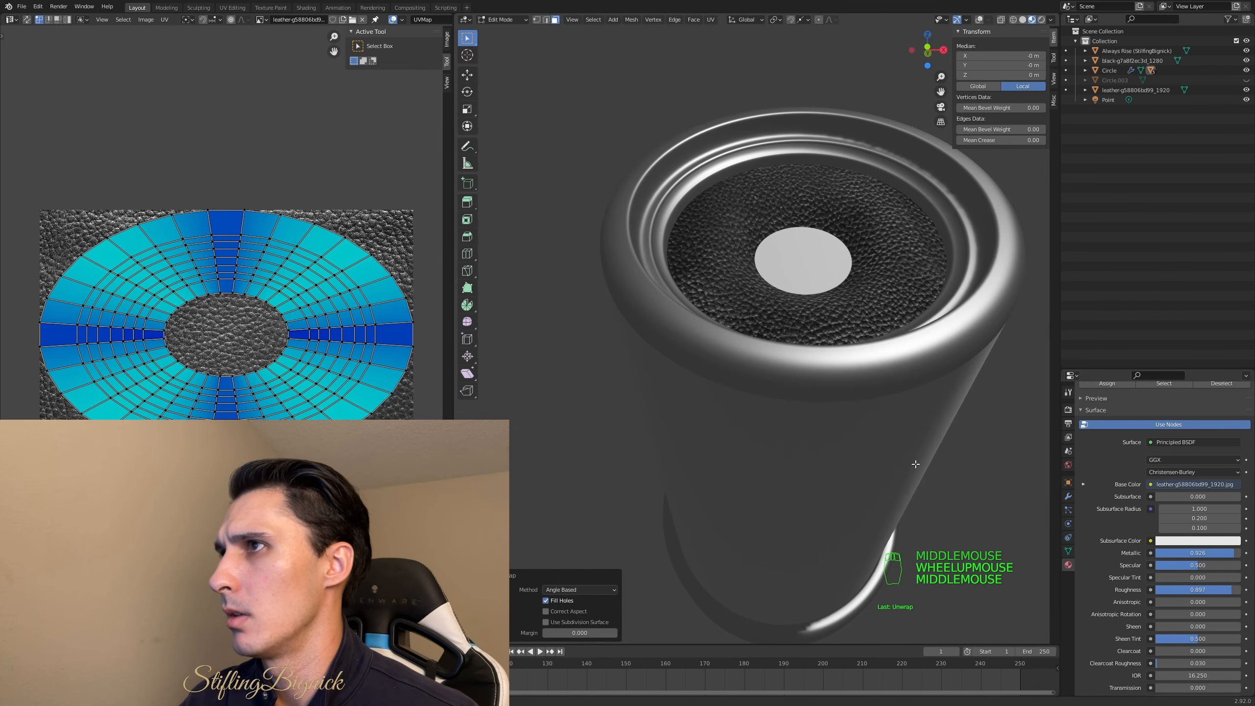
left_click_drag(1233, 589, 1234, 590)
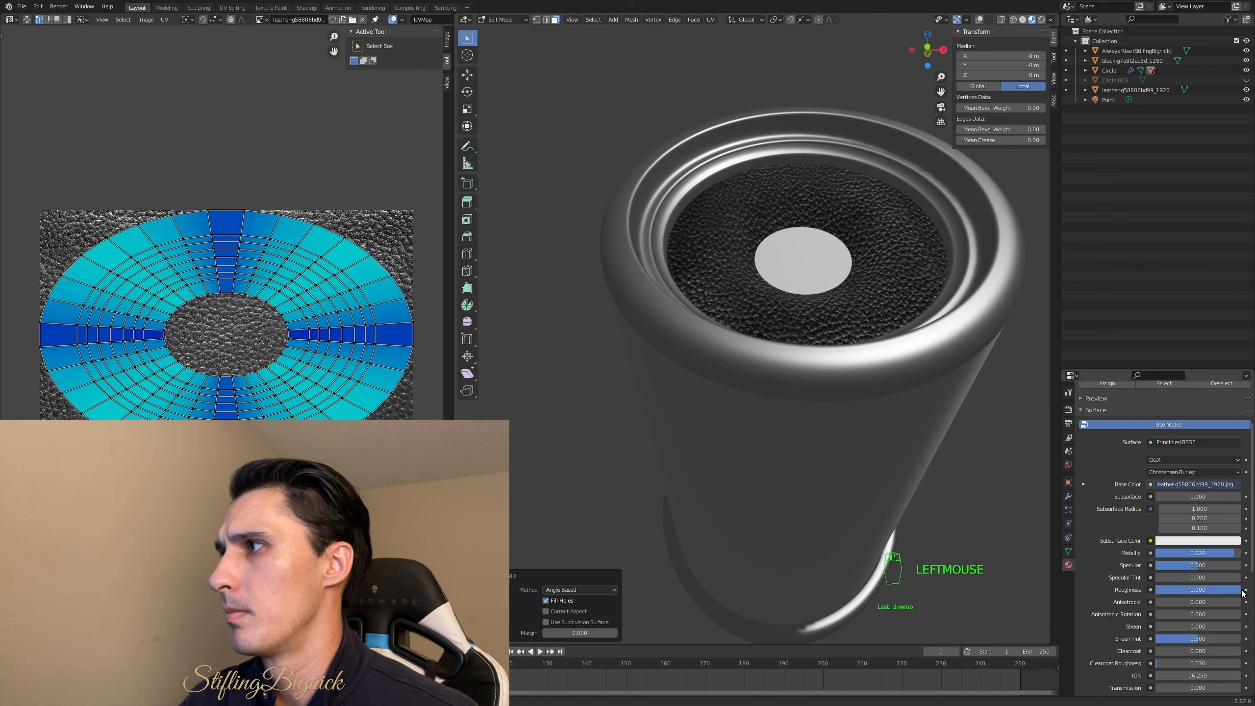
- Set the leather material's IOR to 1.450
middle_click_drag(981, 506, 975, 474)
scroll(1198, 638, "down", 2)
left_click(1198, 638)
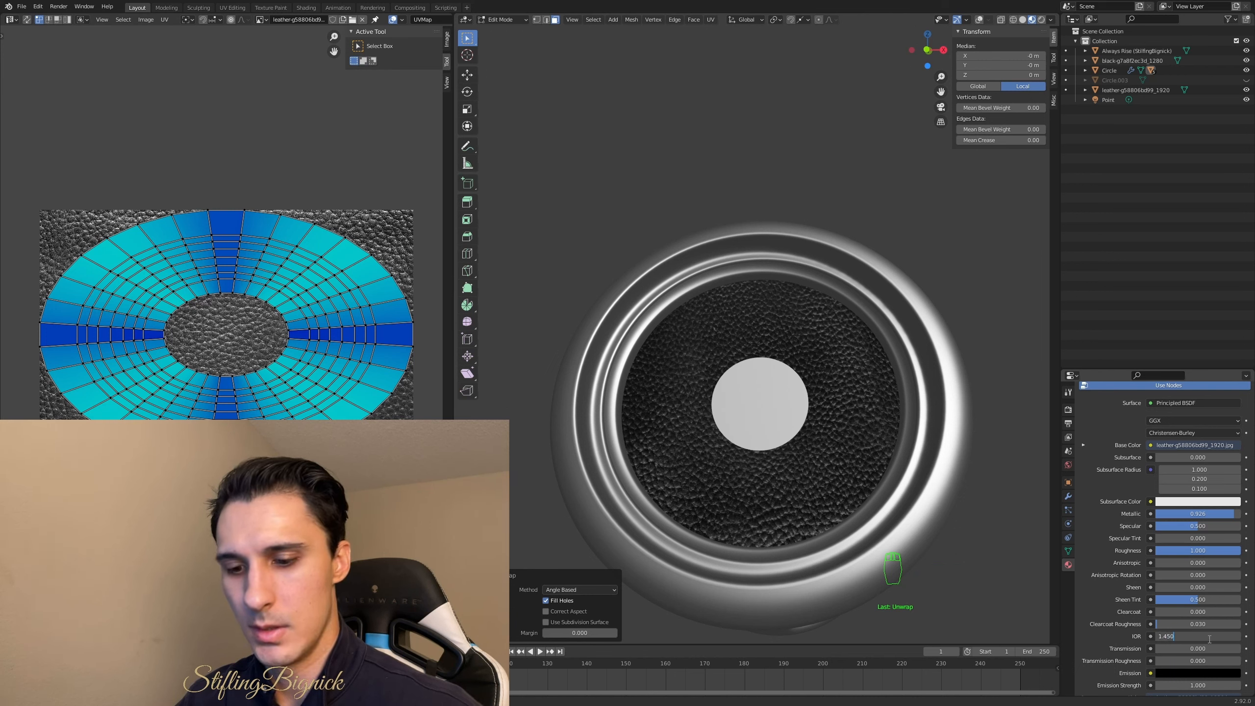
scroll(1156, 624, "up", 6)
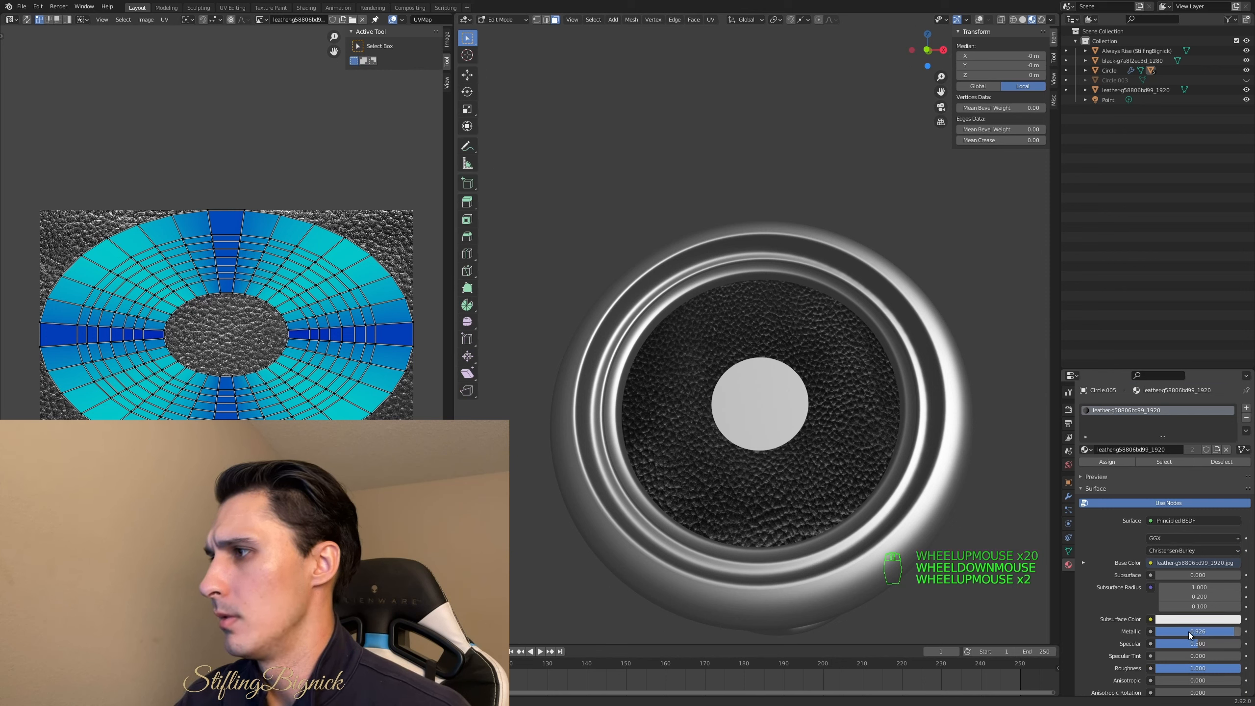
middle_click_drag(884, 540, 900, 541)
left_click(976, 503)
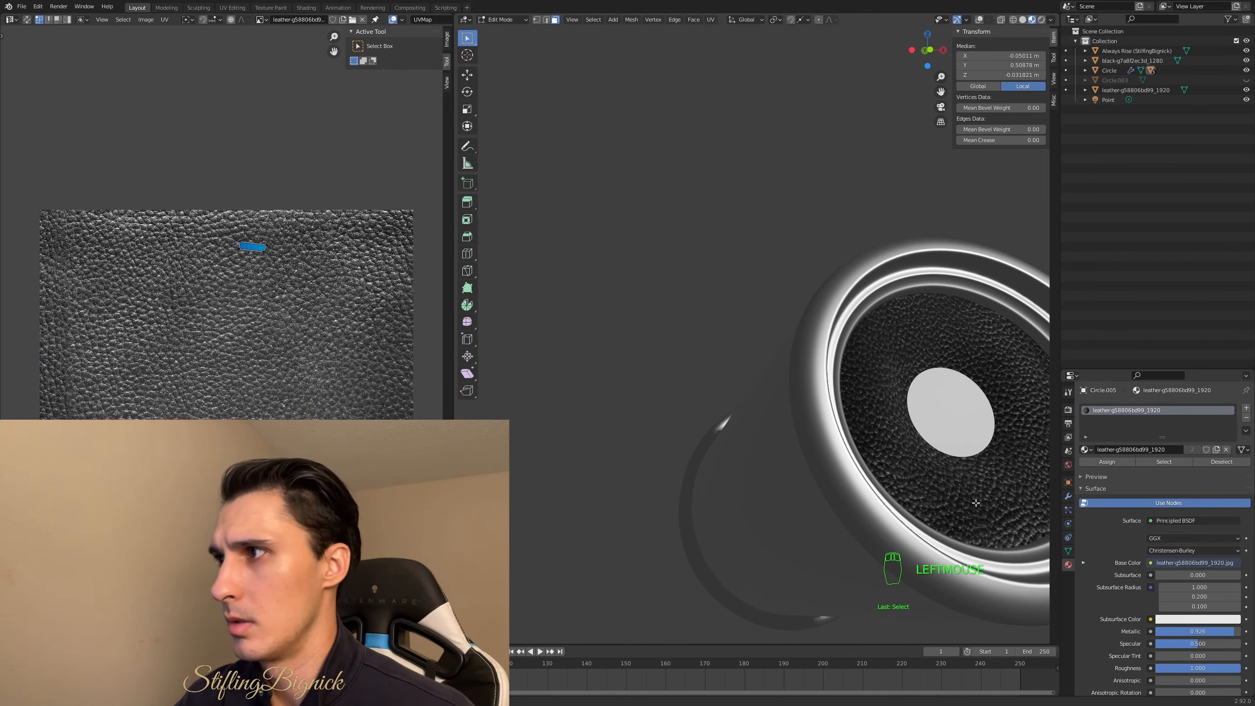
key("ctrl+z")
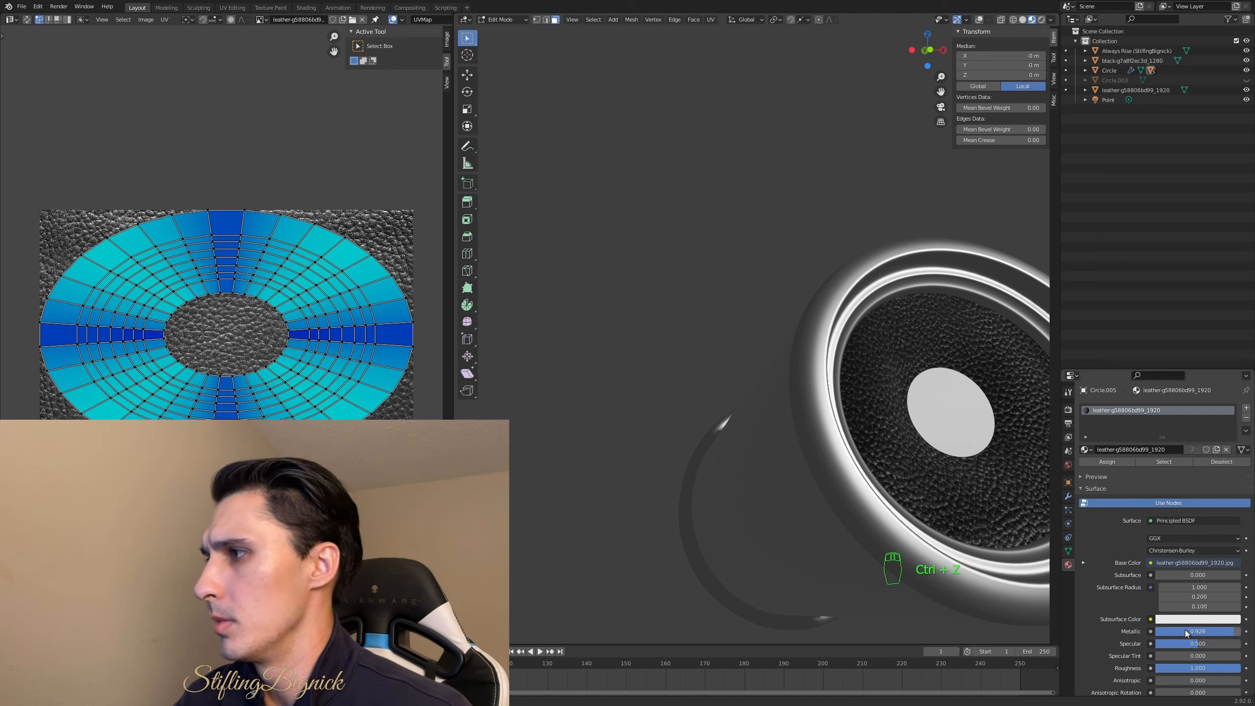
- Adjust the leather material's Roughness, ending at 1.000, and check the disc with the whole cup in view
mouse_move(1225, 670)
left_mouse_down()
mouse_move(1155, 670)
mouse_move(1240, 670)
left_mouse_up()
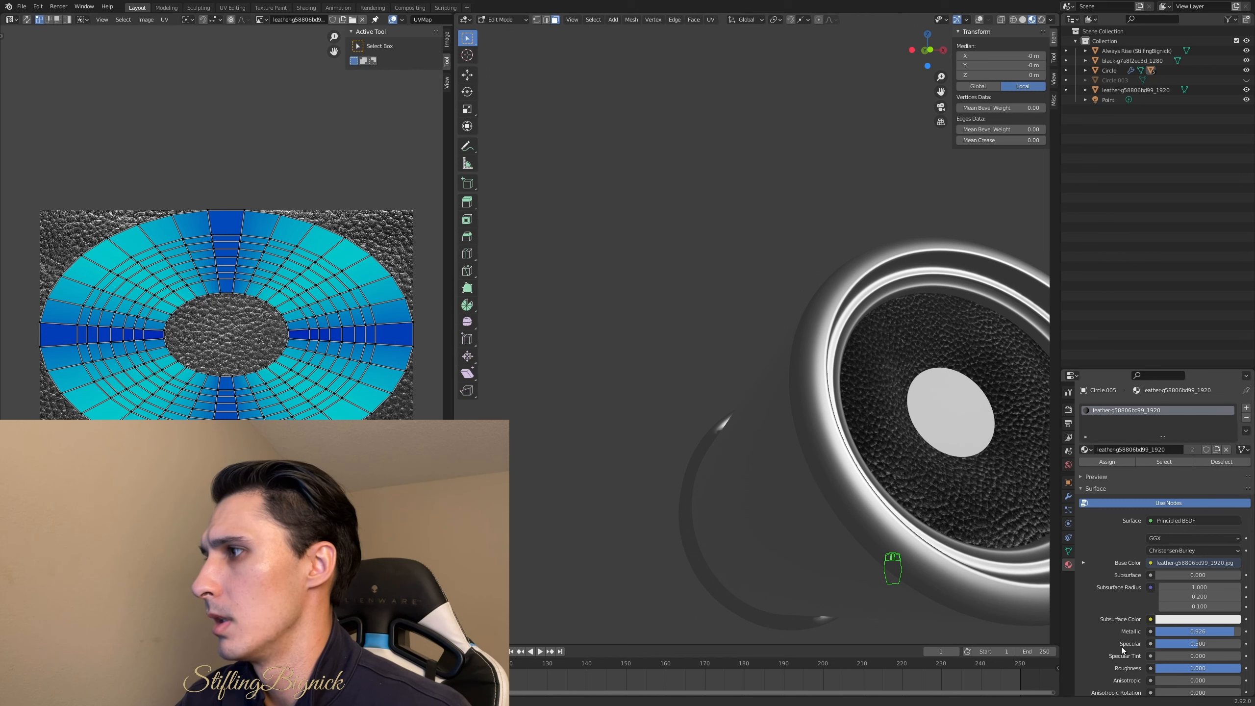
middle_click_drag(971, 528, 780, 371)
scroll(903, 492, "down", 2)
scroll(866, 491, "up", 1)
scroll(871, 499, "down", 1)
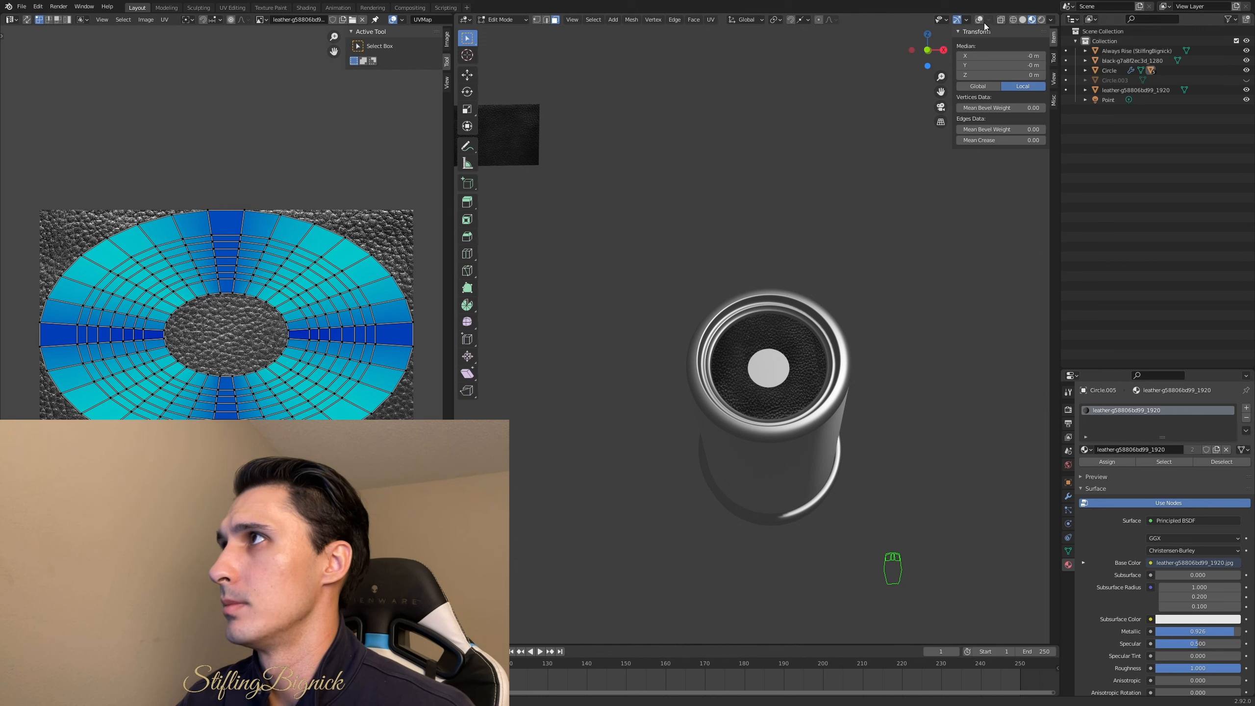
- Turn the viewport overlays back on, deselect the leather disc's faces and return to Object Mode
left_click(980, 21)
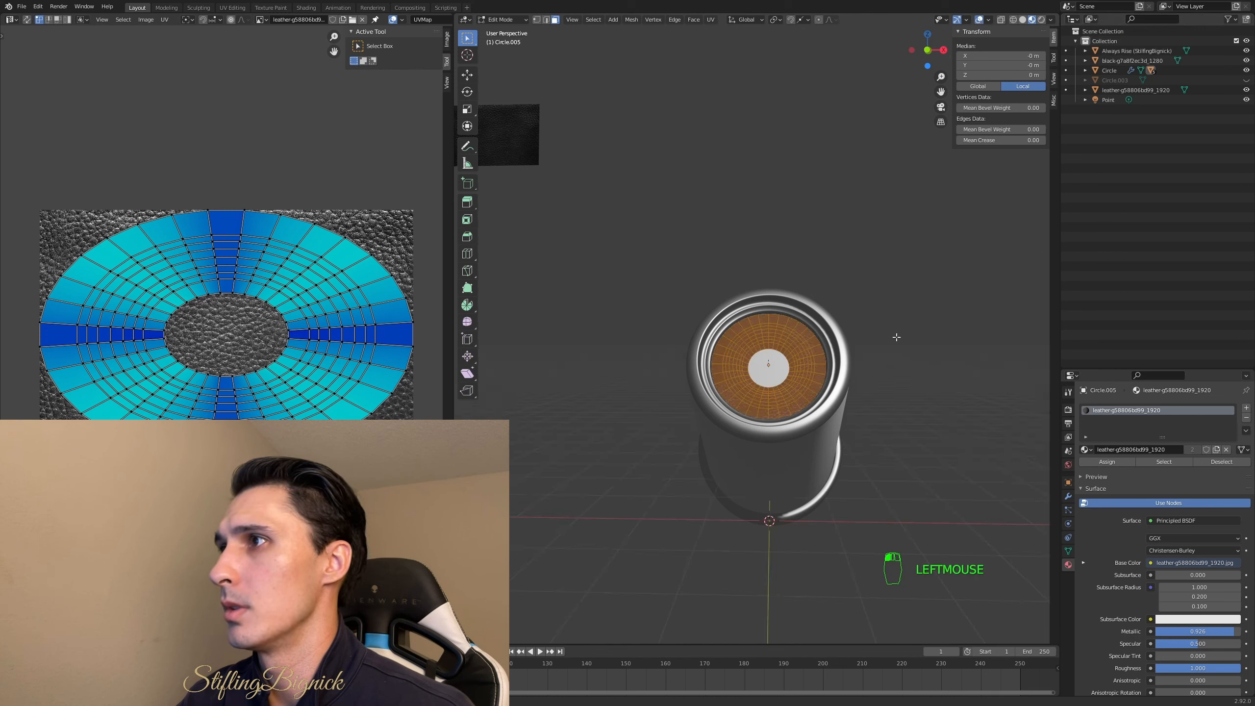
left_click(903, 343)
mouse_move(903, 342)
middle_mouse_down()
mouse_move(904, 401)
mouse_move(902, 351)
mouse_move(905, 362)
middle_mouse_up()
scroll(906, 363, "up", 2)
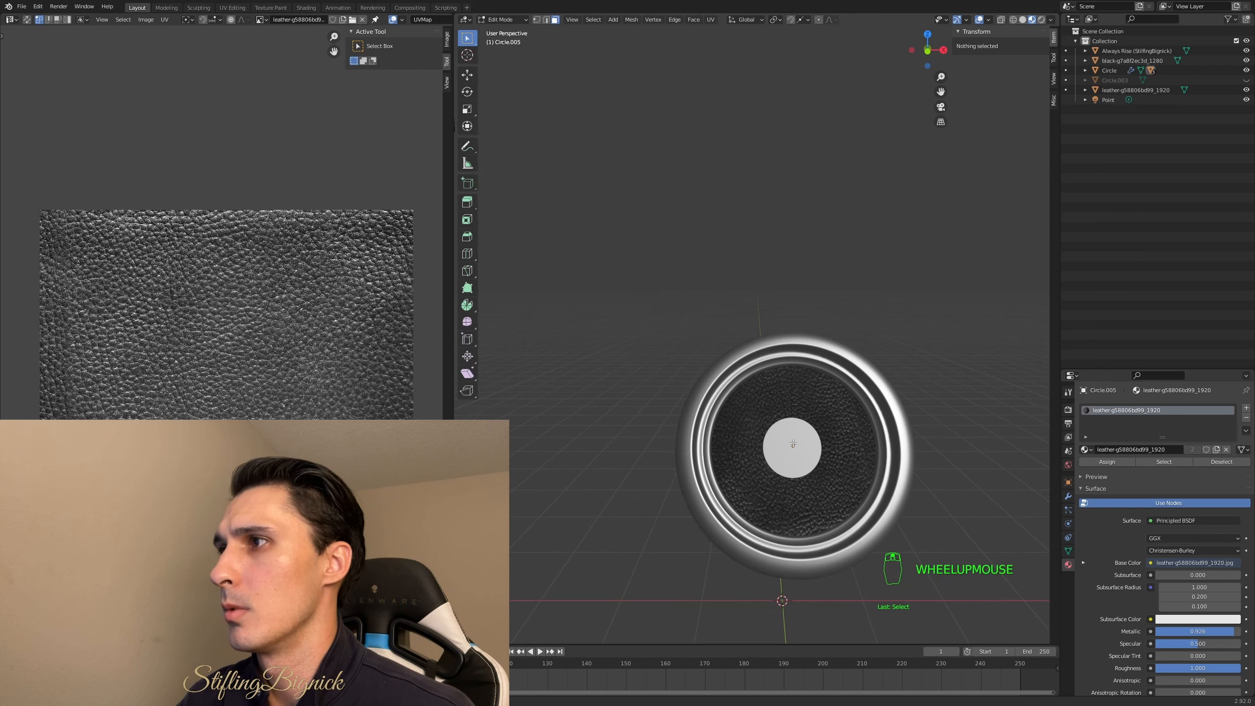
left_click(502, 19)
left_click(500, 32)
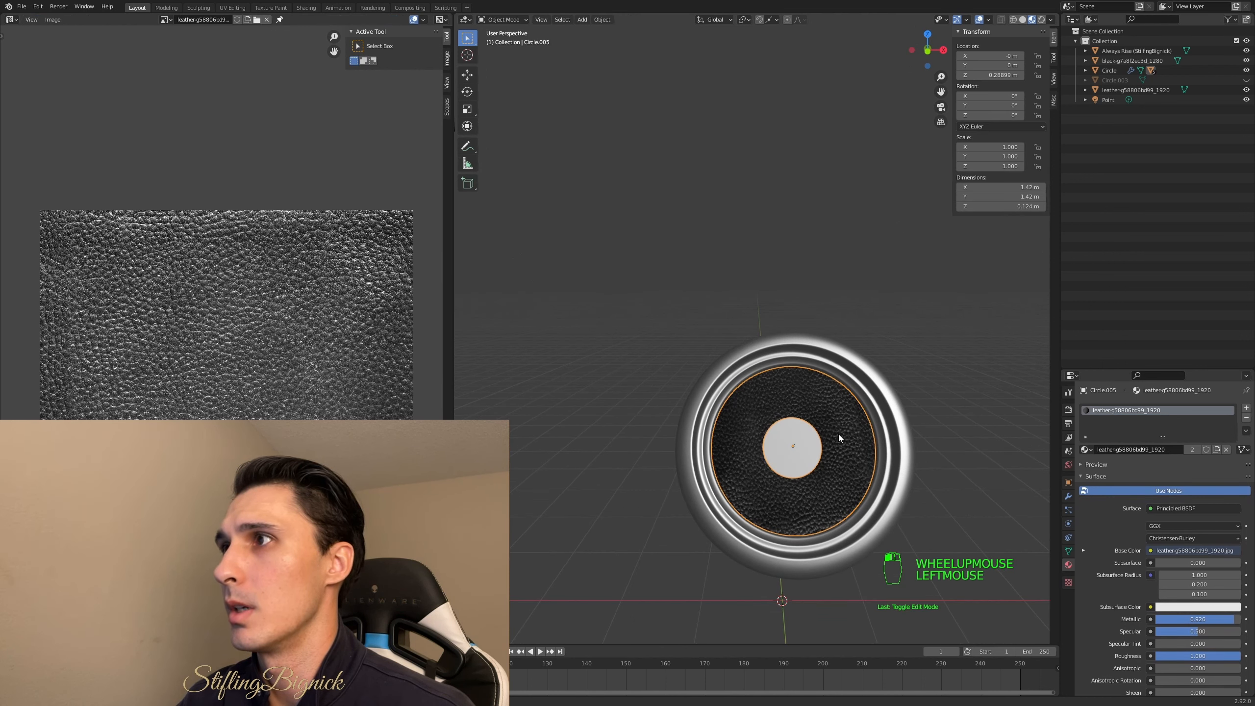
- Assign the existing Always Rise logo material to the small disc at the centre of the cup's base
left_click(809, 441)
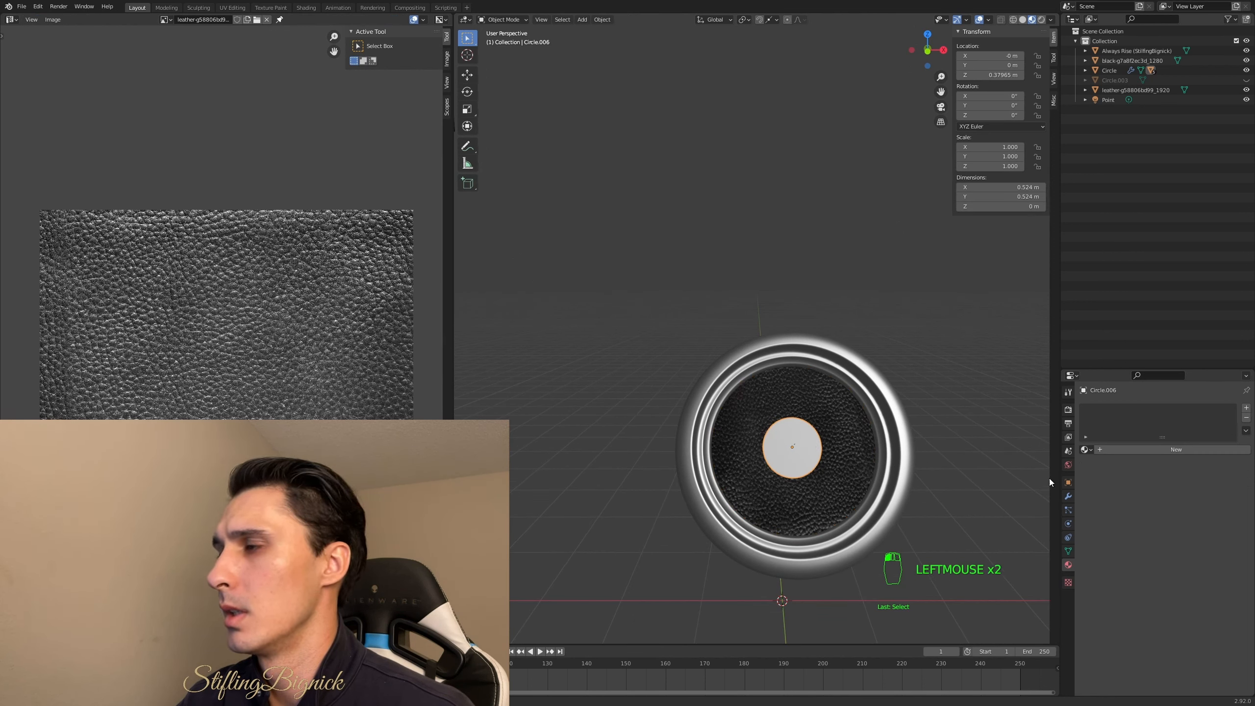
left_click(1085, 449)
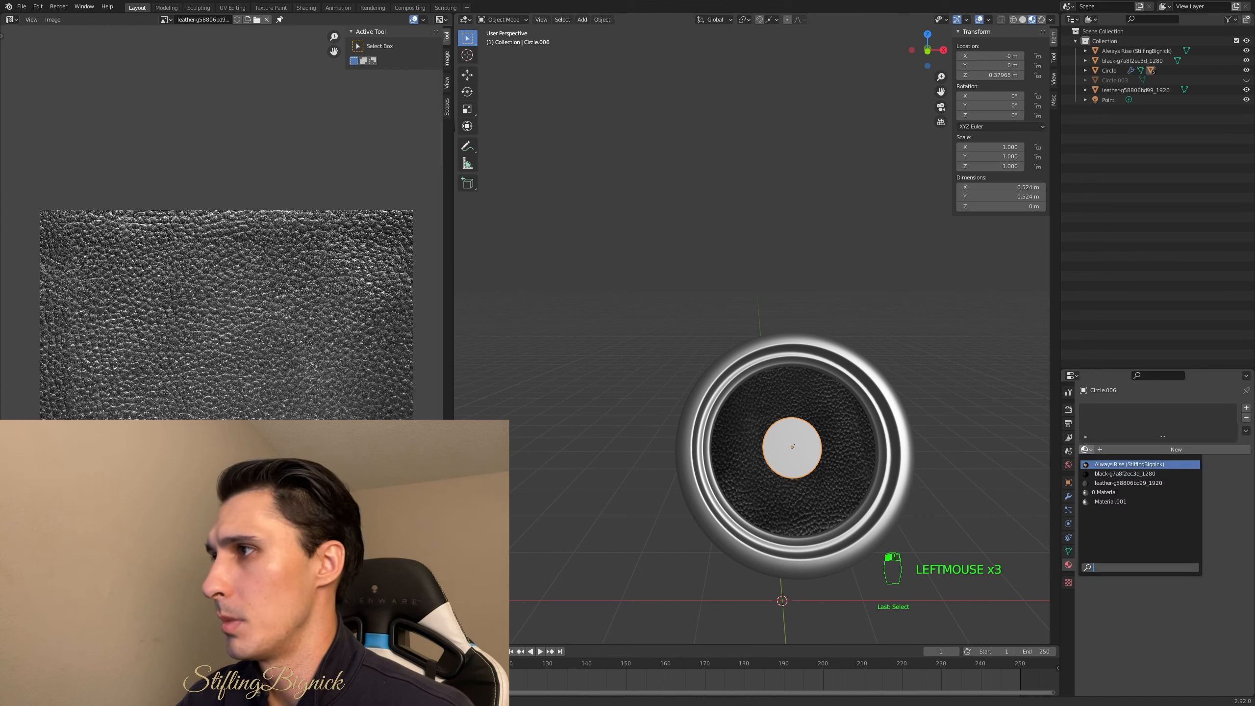
left_click(1103, 463)
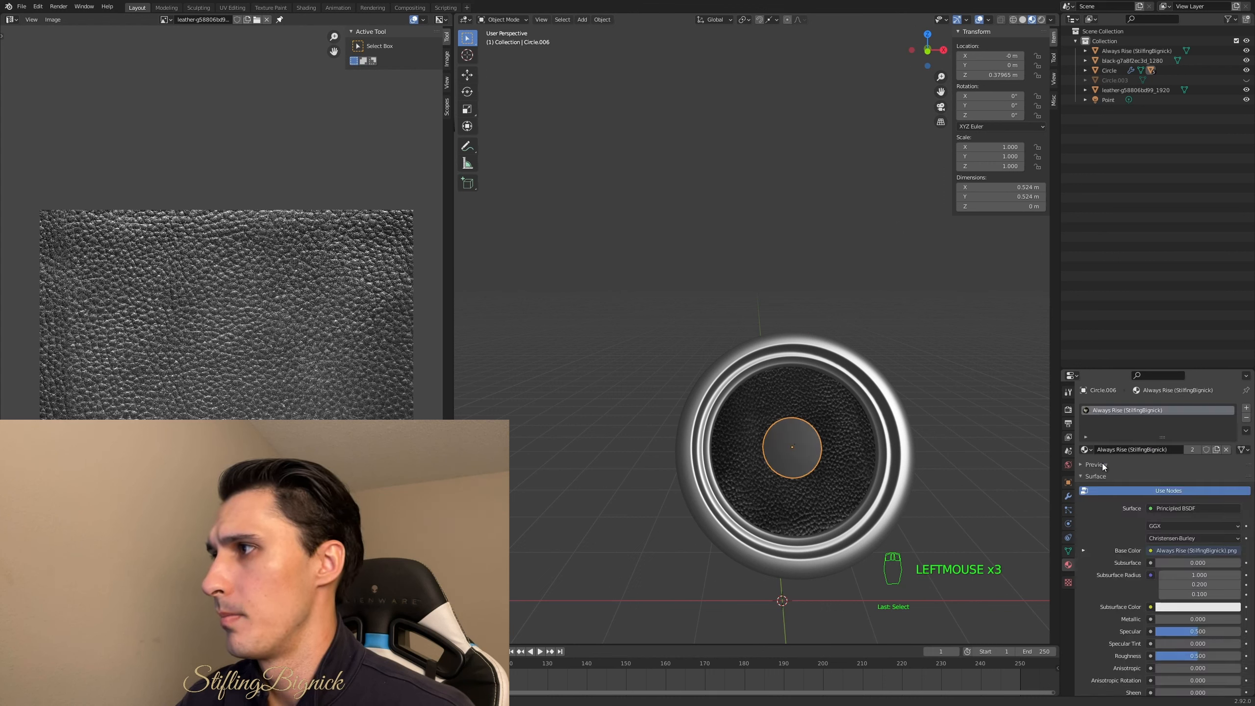
middle_click_drag(936, 450, 936, 446)
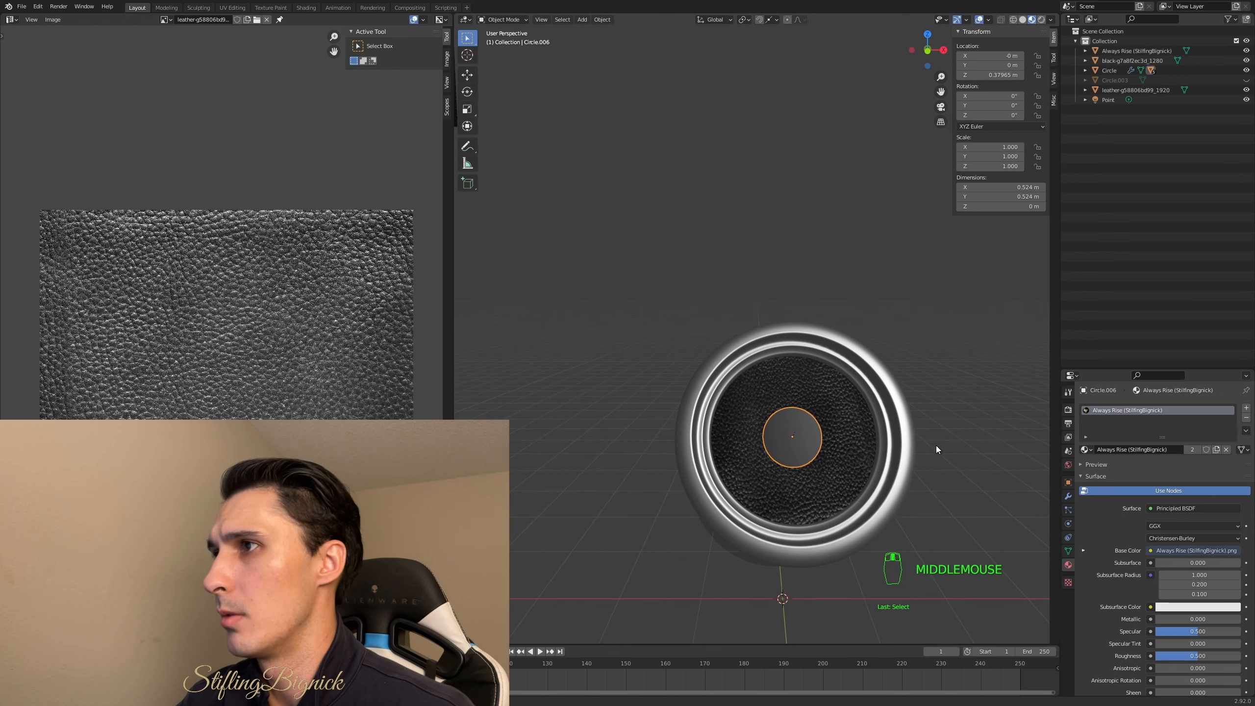
- Show the Always Rise PNG in the UV editor and unwrap the whole small centre disc over it
left_click(165, 19)
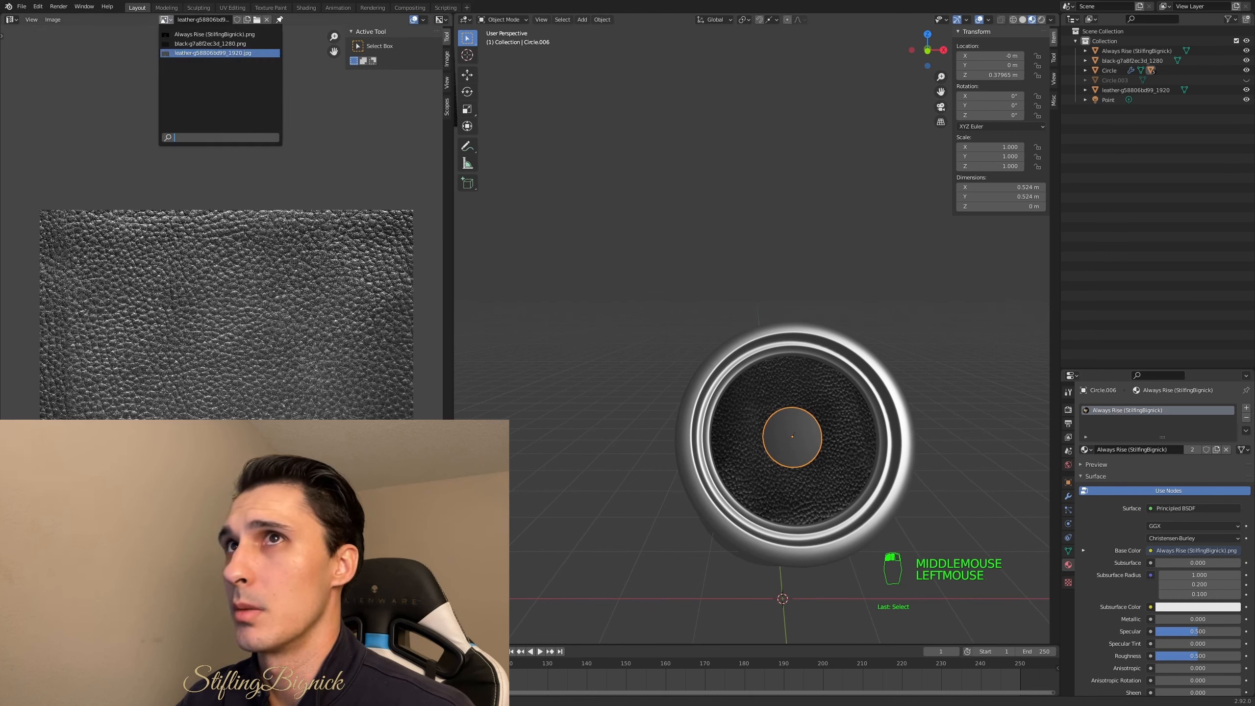
left_click(191, 34)
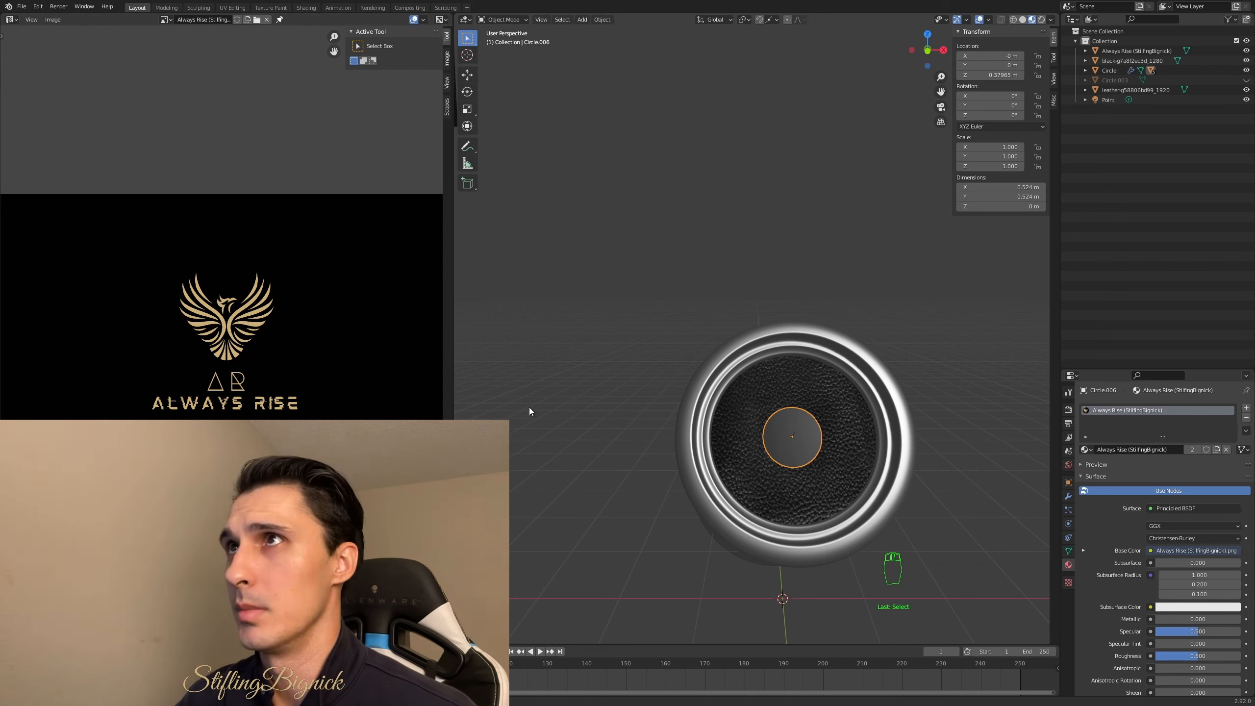
key("Tab")
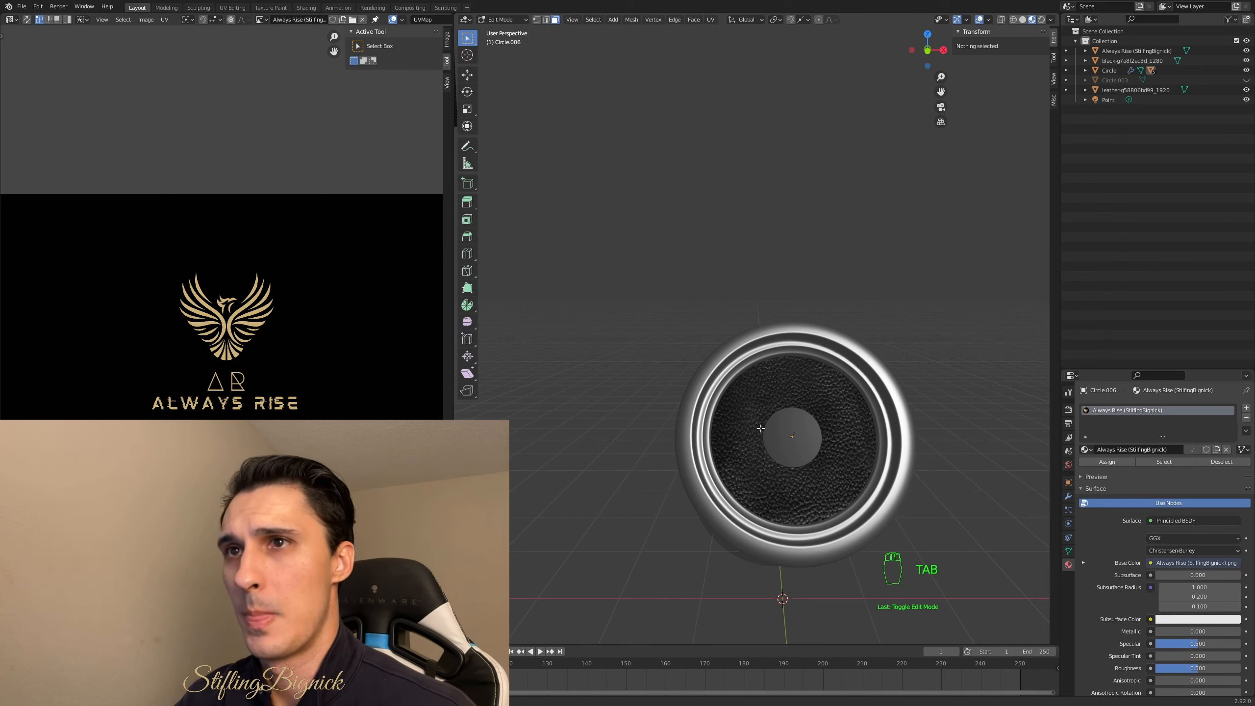
key("a")
key("a")
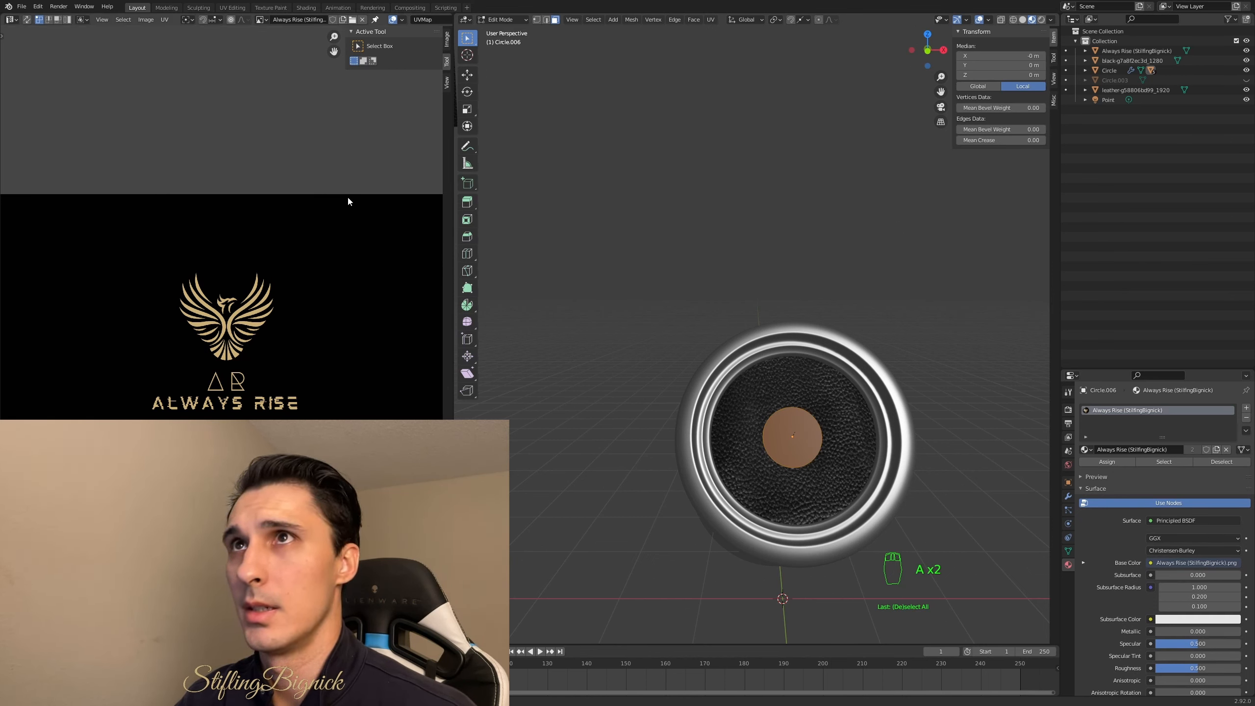
key("u")
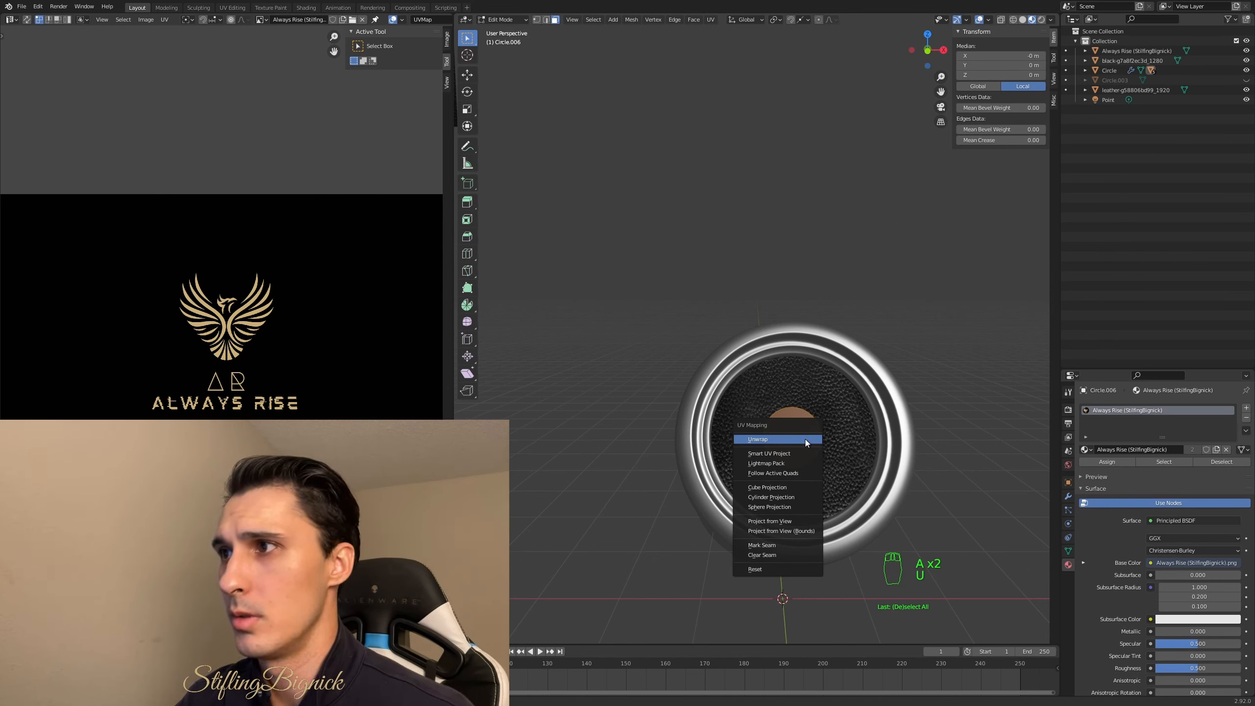
left_click(805, 439)
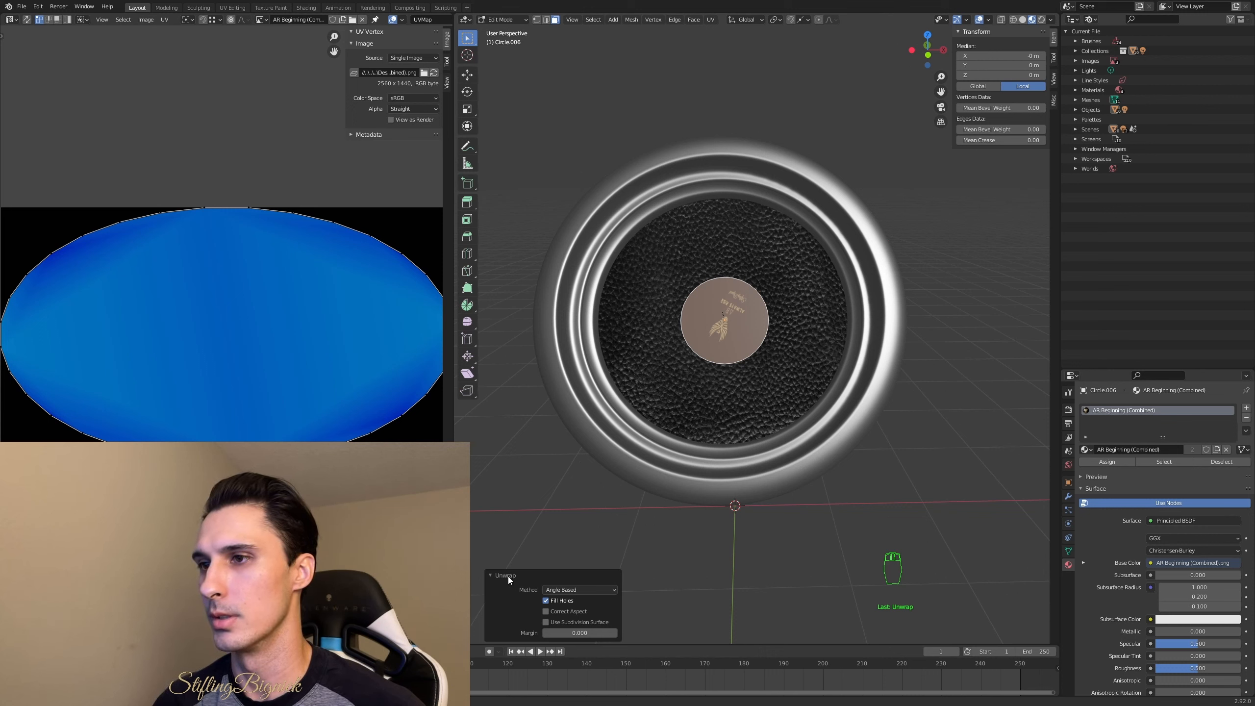
- Enable Correct Aspect for the disc's unwrap and select its entire UV island
left_click(489, 577)
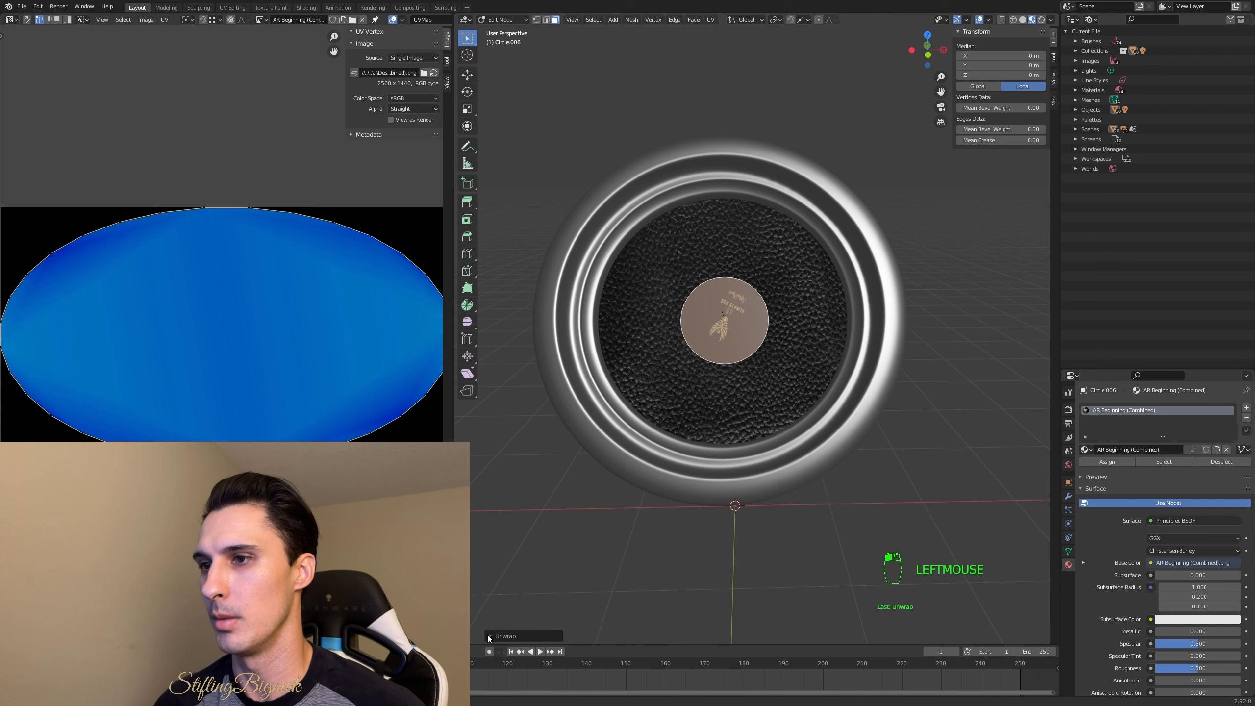
left_click(489, 636)
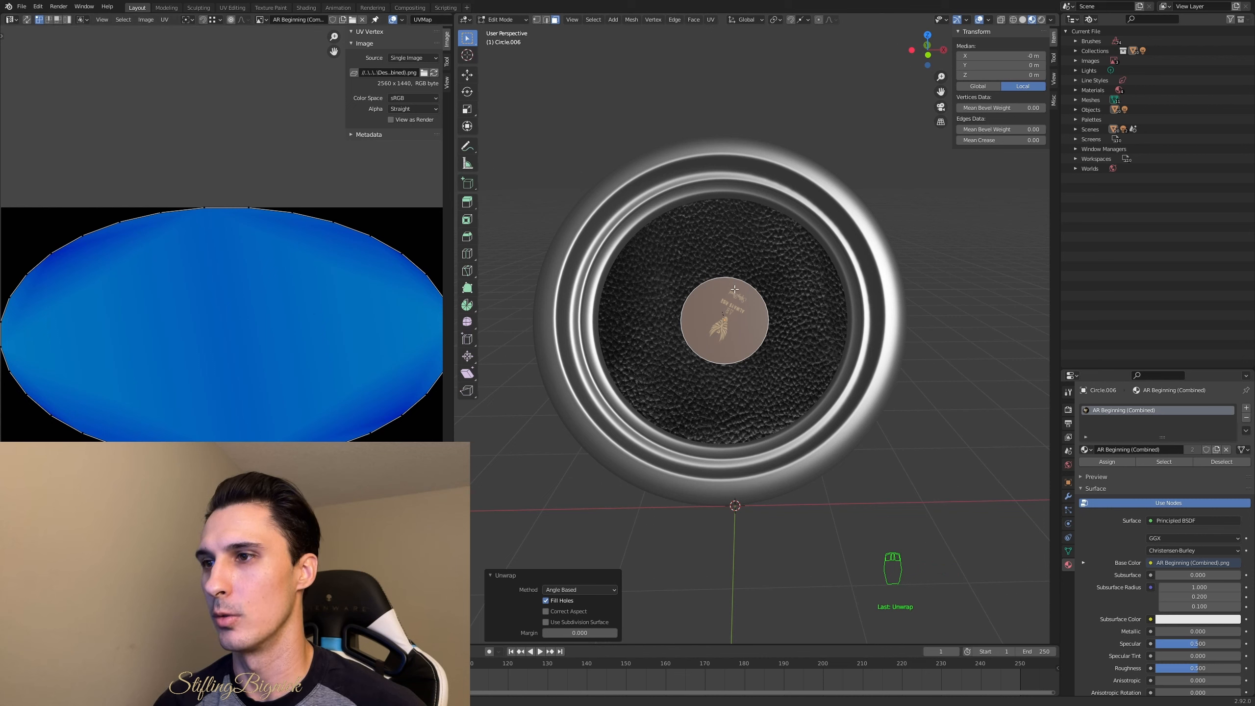
left_click(546, 611)
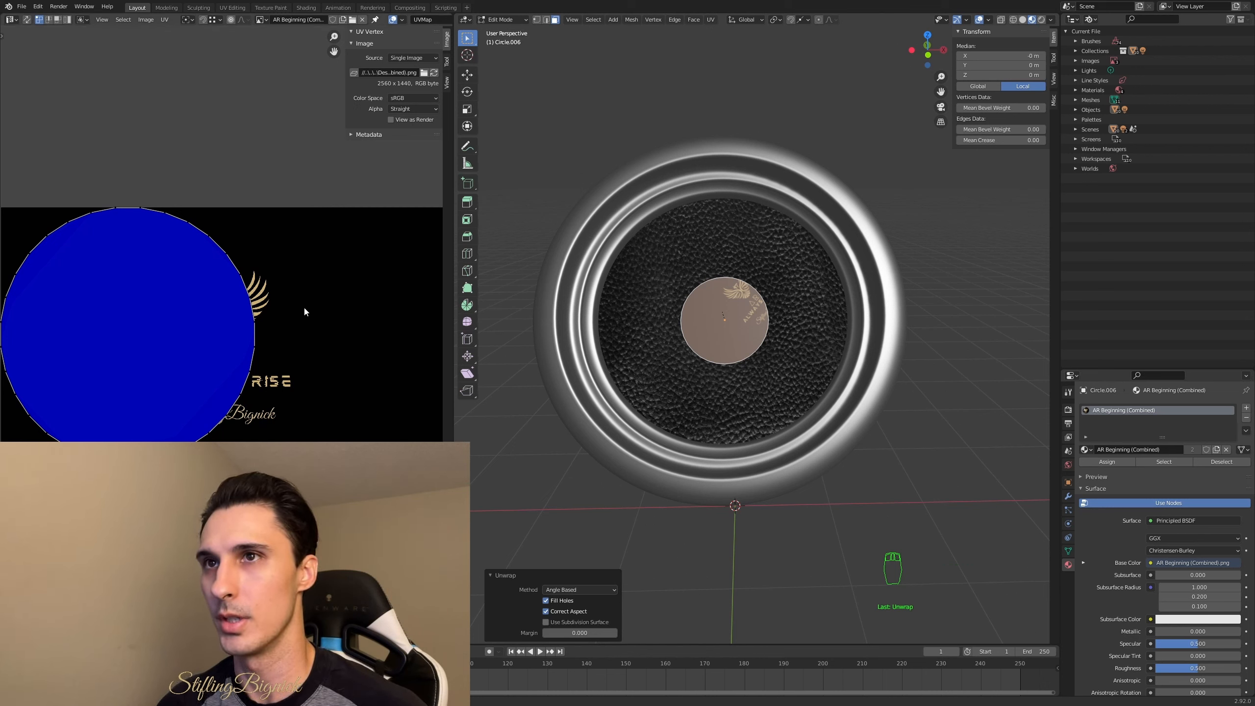
key("a")
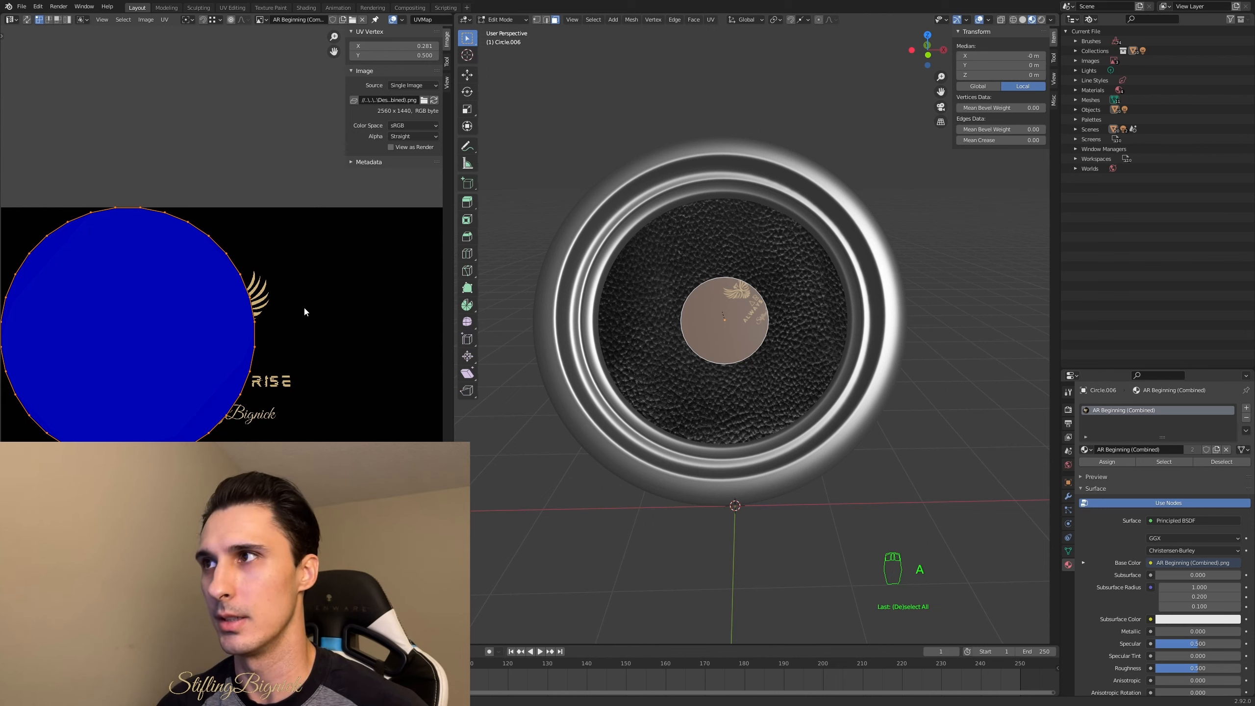
- Move the disc's UV island about 0.209 along X to centre it over the logo image
key("g")
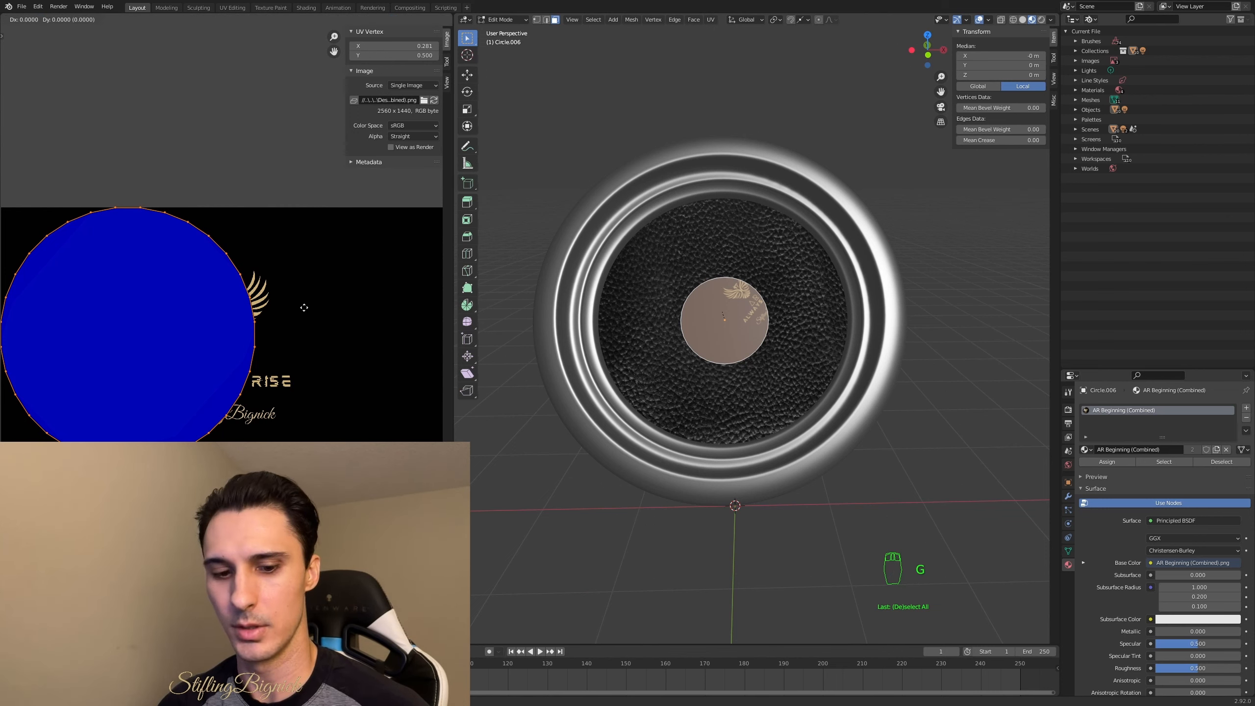
key("x")
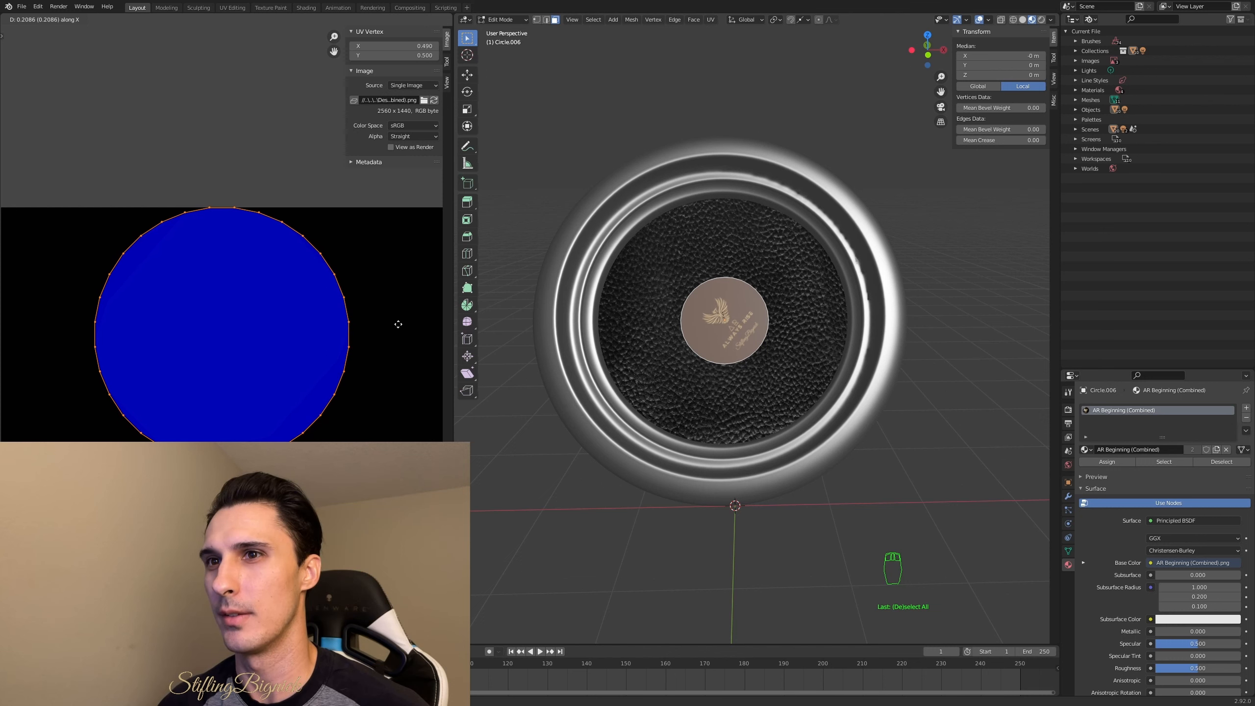
left_click(397, 324)
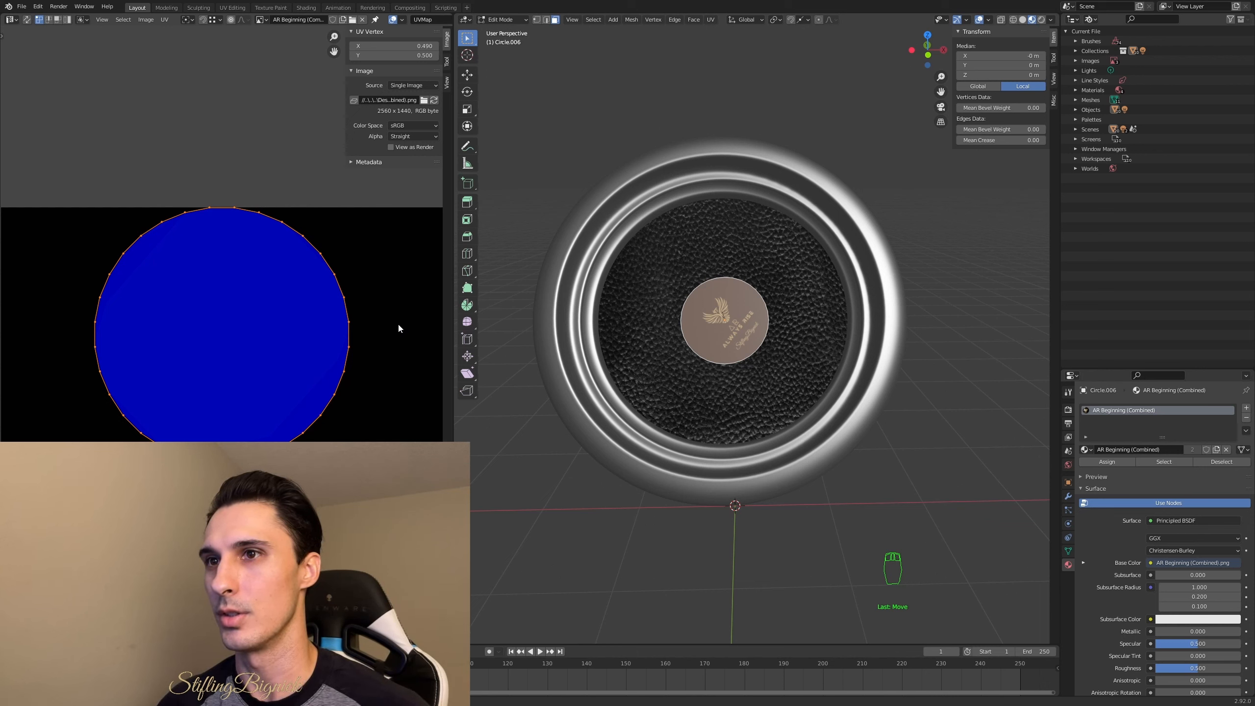
key("g")
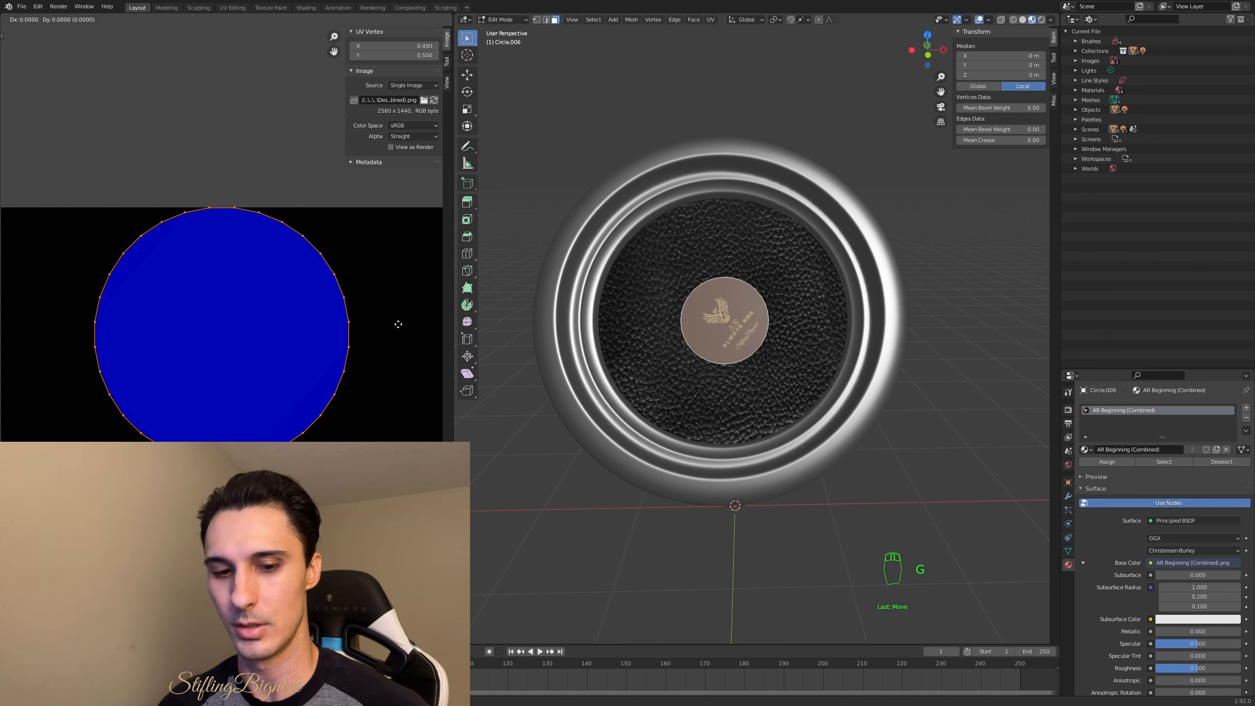
key("y")
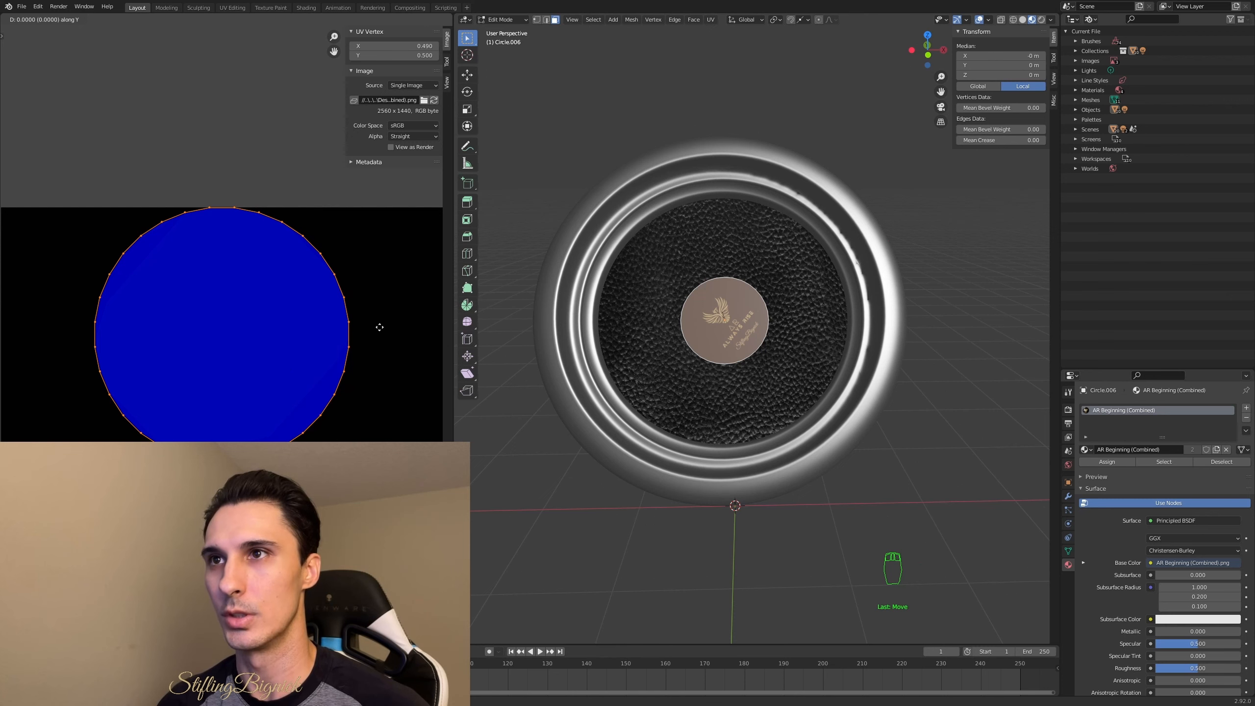
key("y")
key("Escape")
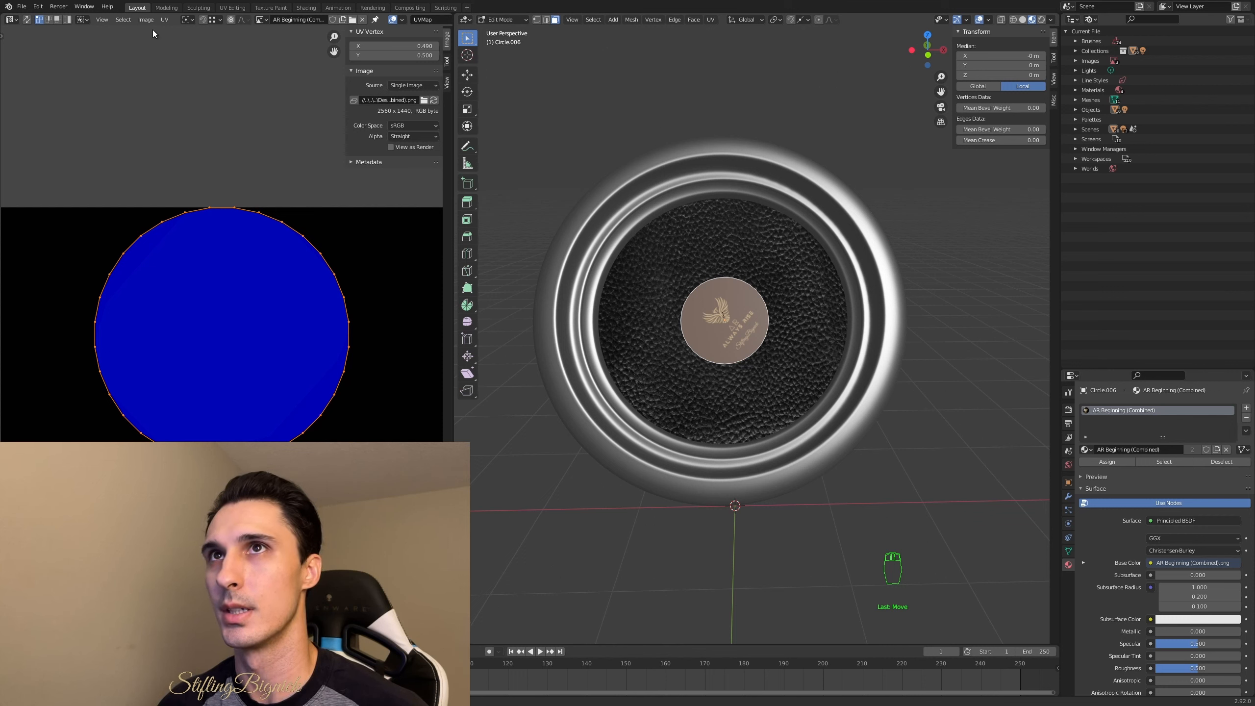
- Turn off Constrain to Image Bounds and scale the disc's UV island up beyond the logo image's edges
left_click(165, 19)
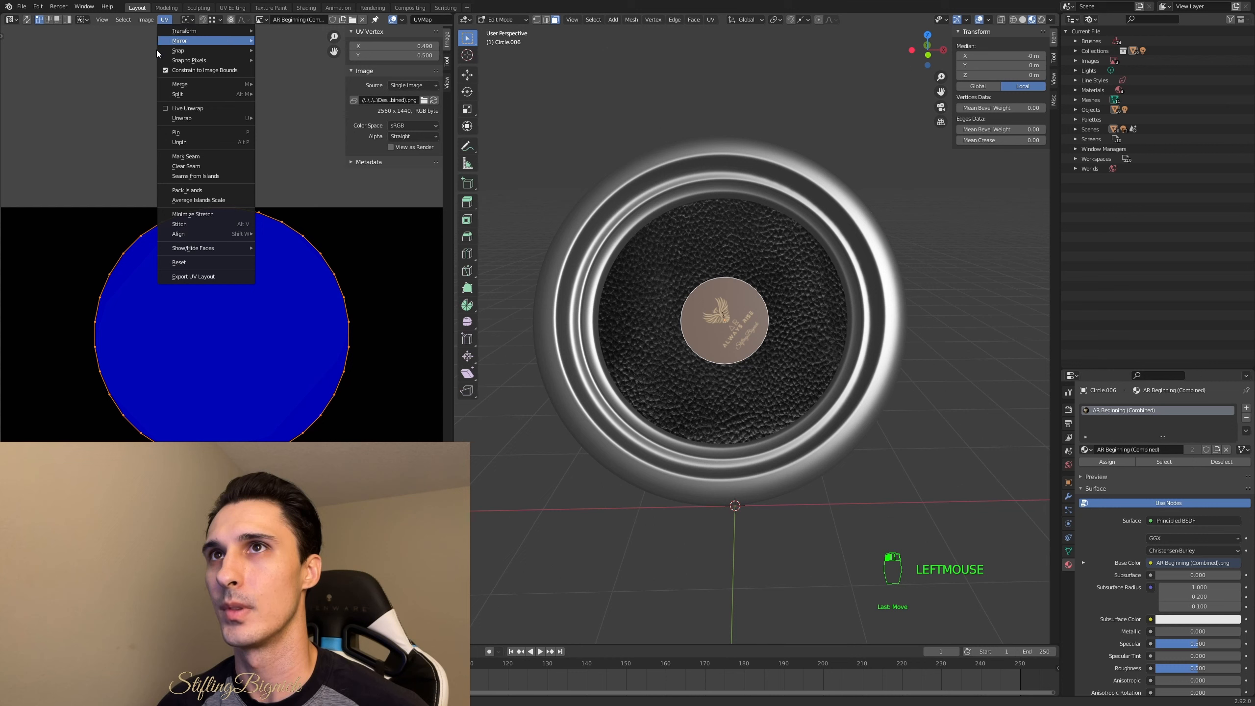
left_click(165, 71)
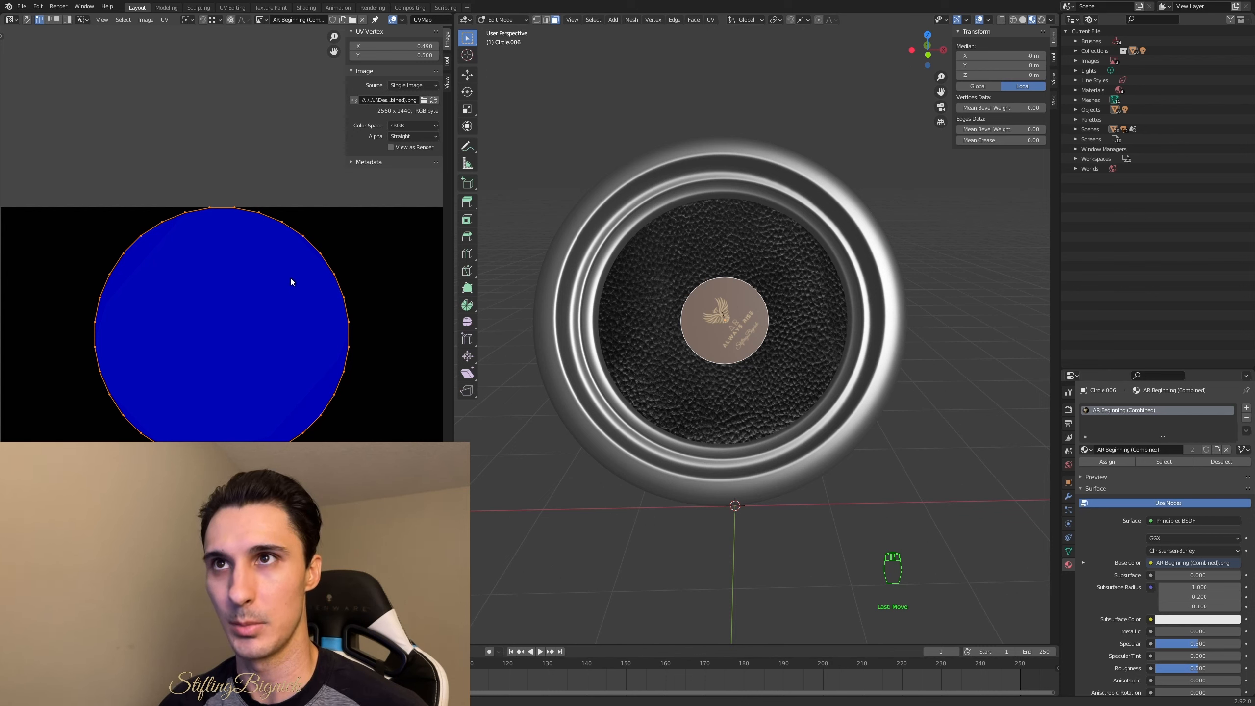
key("s")
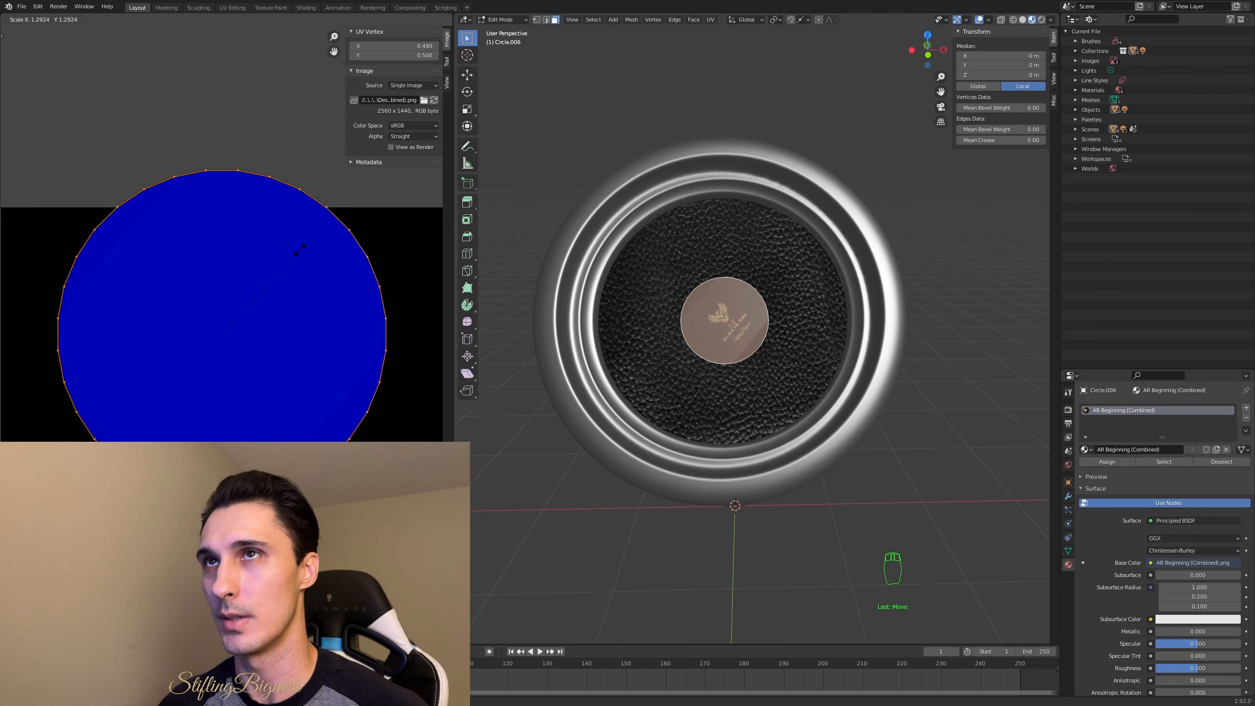
left_click(330, 238)
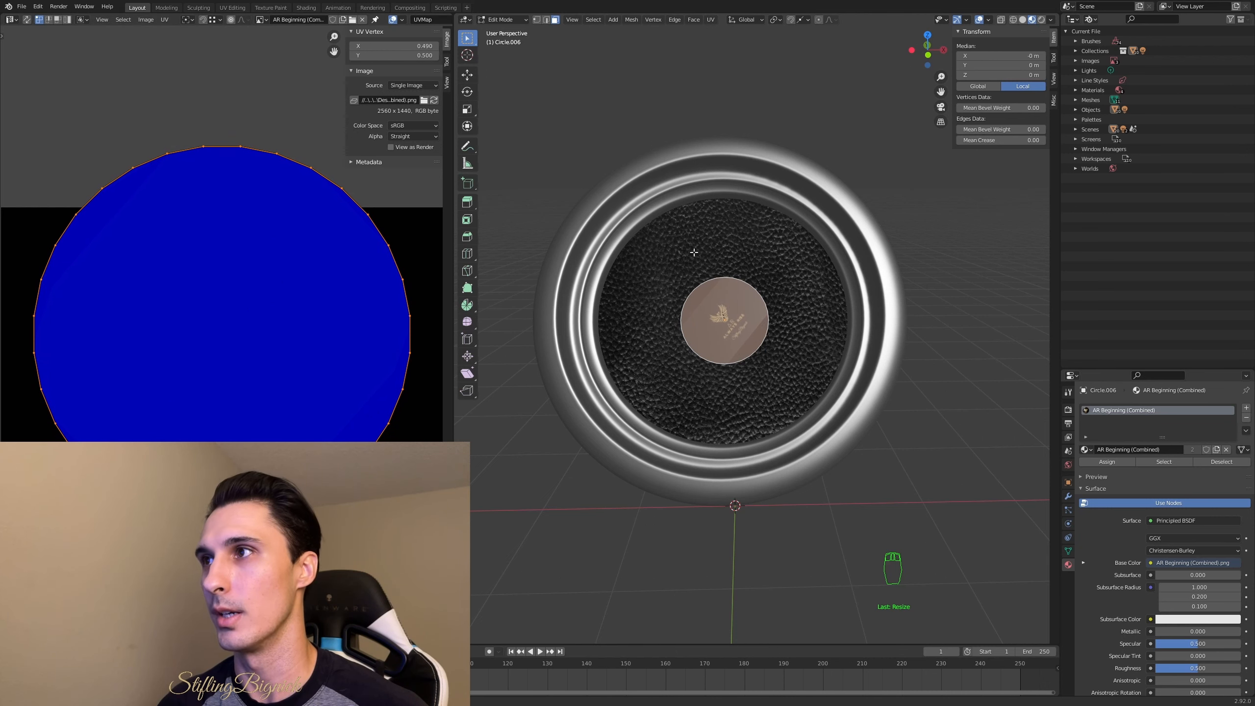
- Hide the viewport overlays and examine how the logo image fits the small disc up close
left_click(980, 24)
scroll(726, 277, "up", 2)
scroll(725, 277, "down", 1)
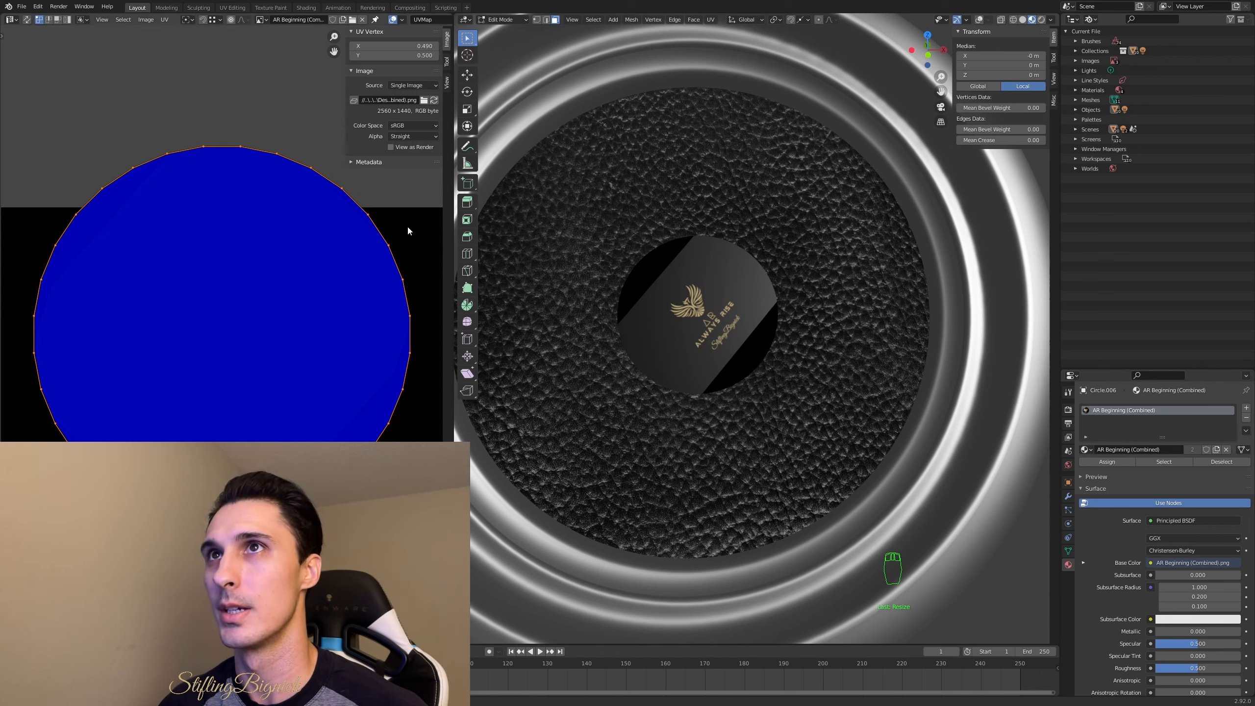
- Turn Constrain to Image Bounds back on and undo the UV island's scaling and its move along X
left_click(166, 20)
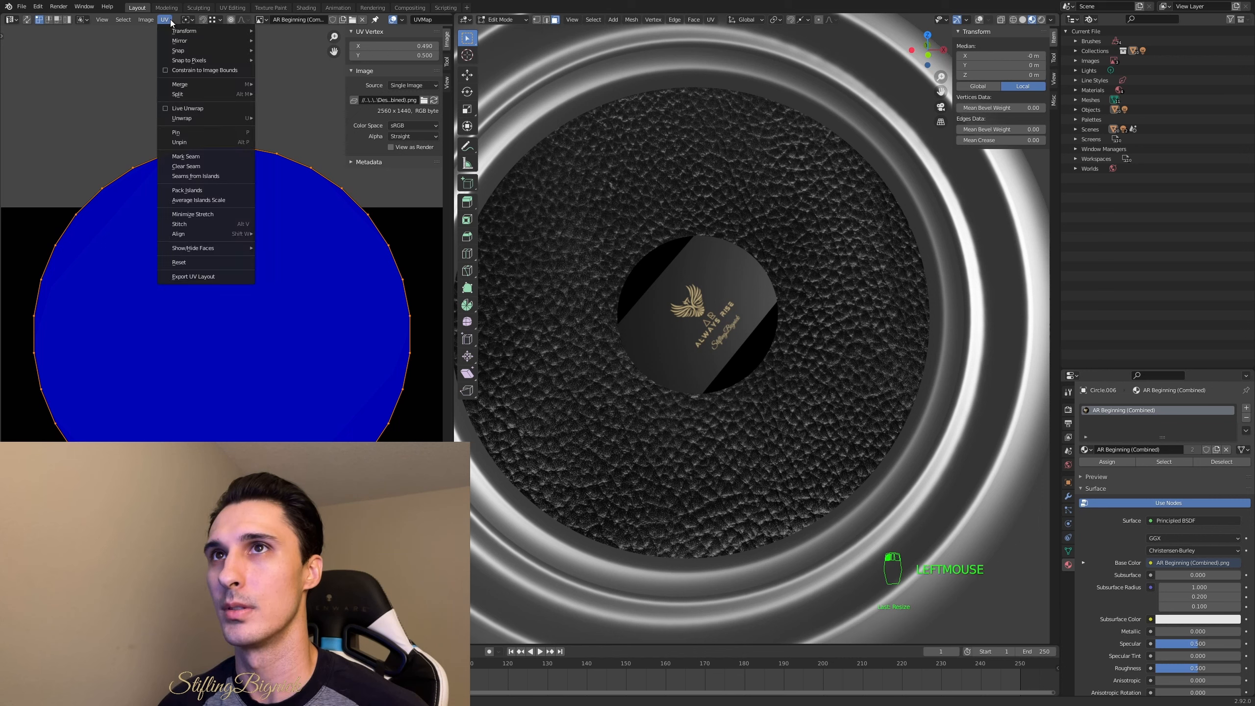
left_click(164, 70)
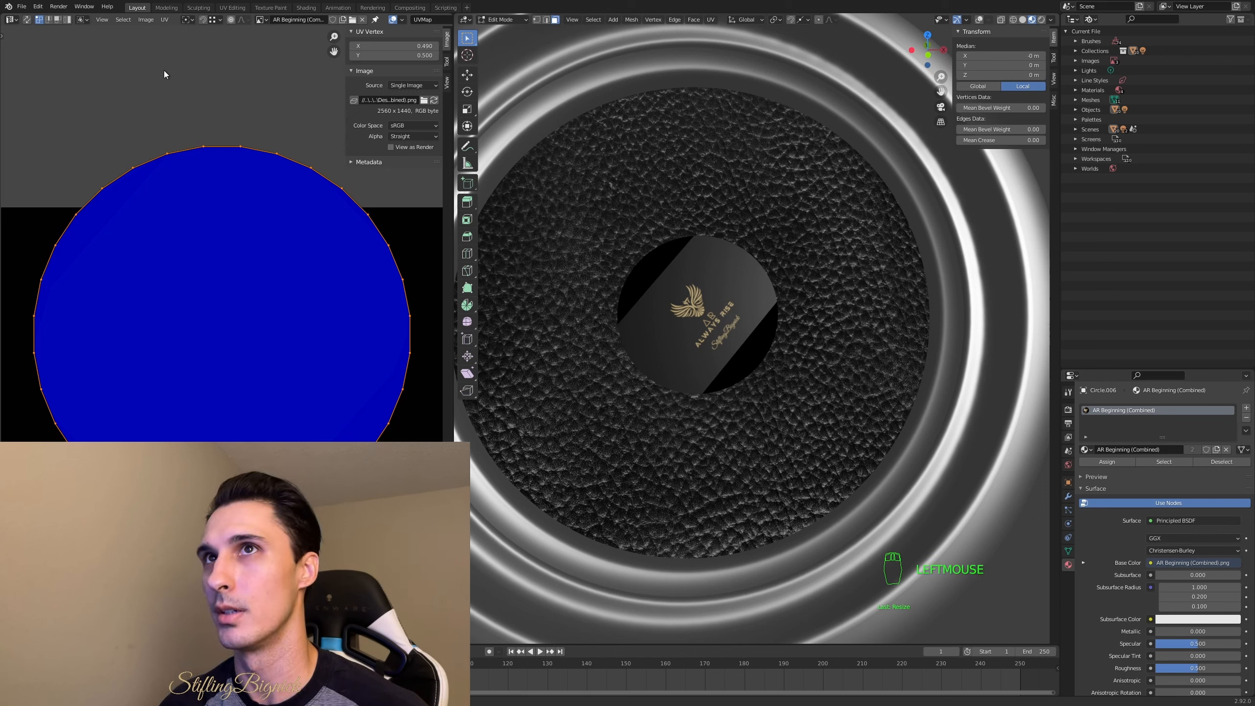
left_click(165, 20)
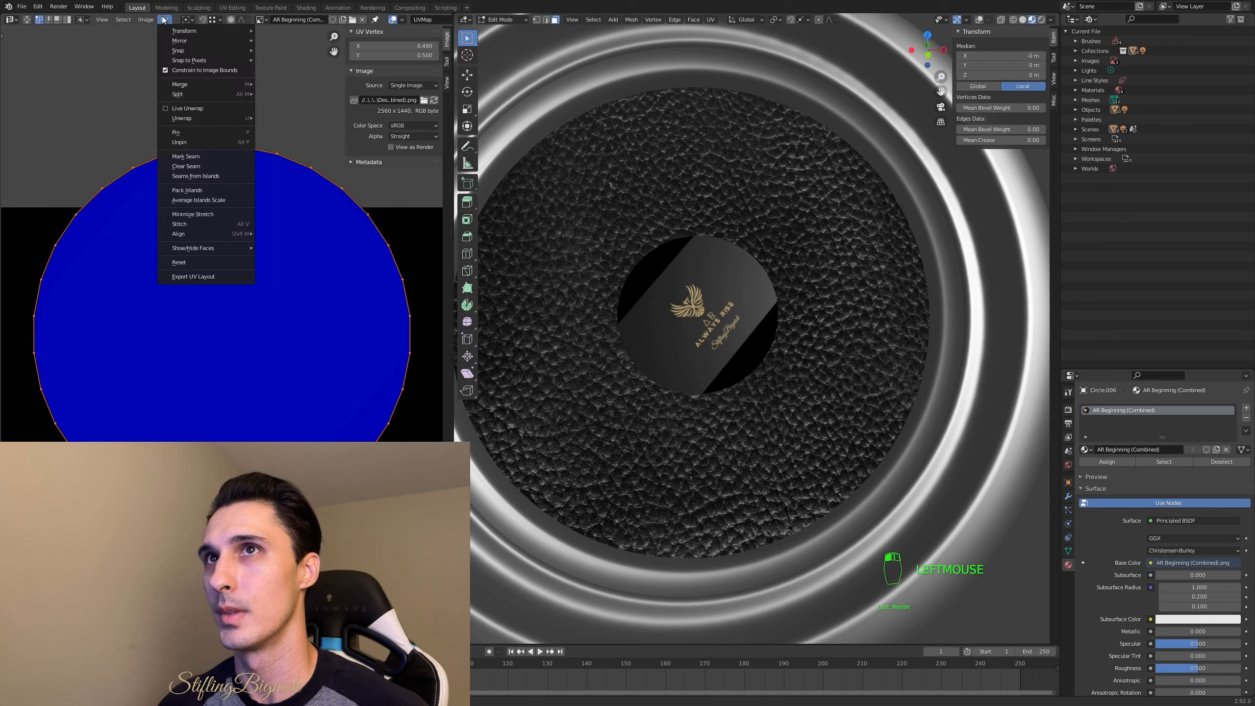
key("ctrl+z")
key("ctrl+z")
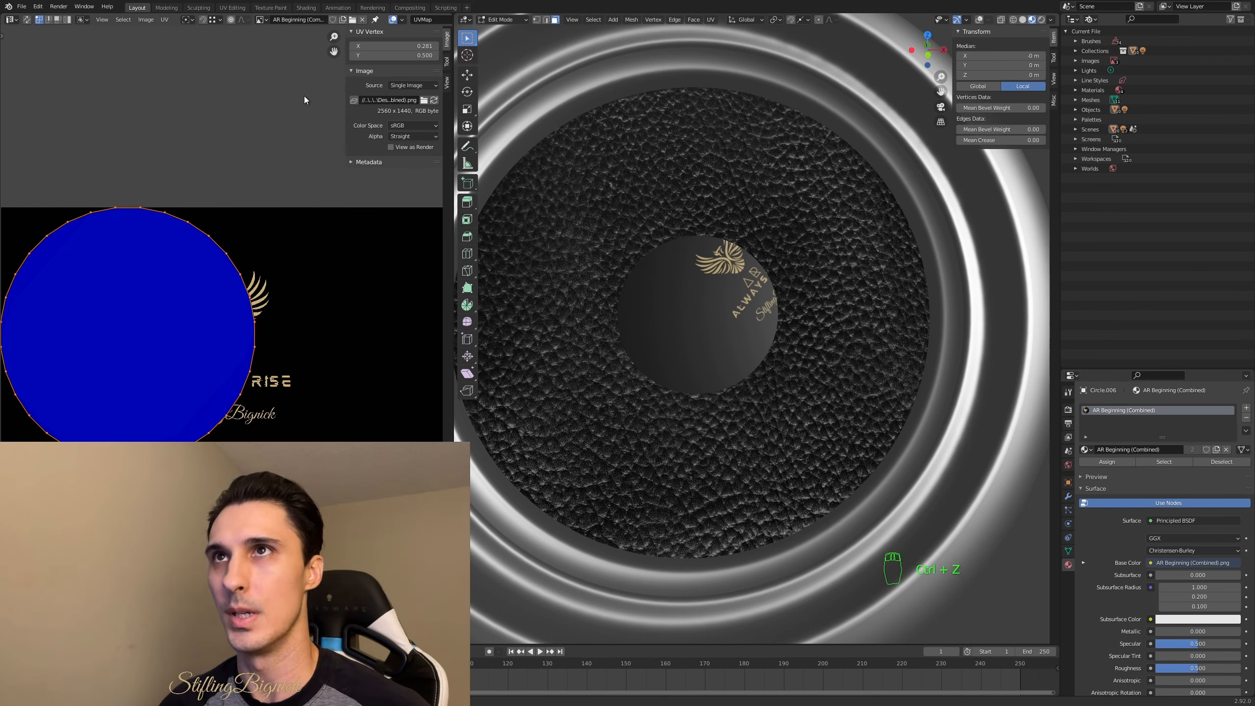
- Turn off Constrain to Image Bounds and move the disc's UV island along X to about 0.493, centring it over the logo
left_click(164, 20)
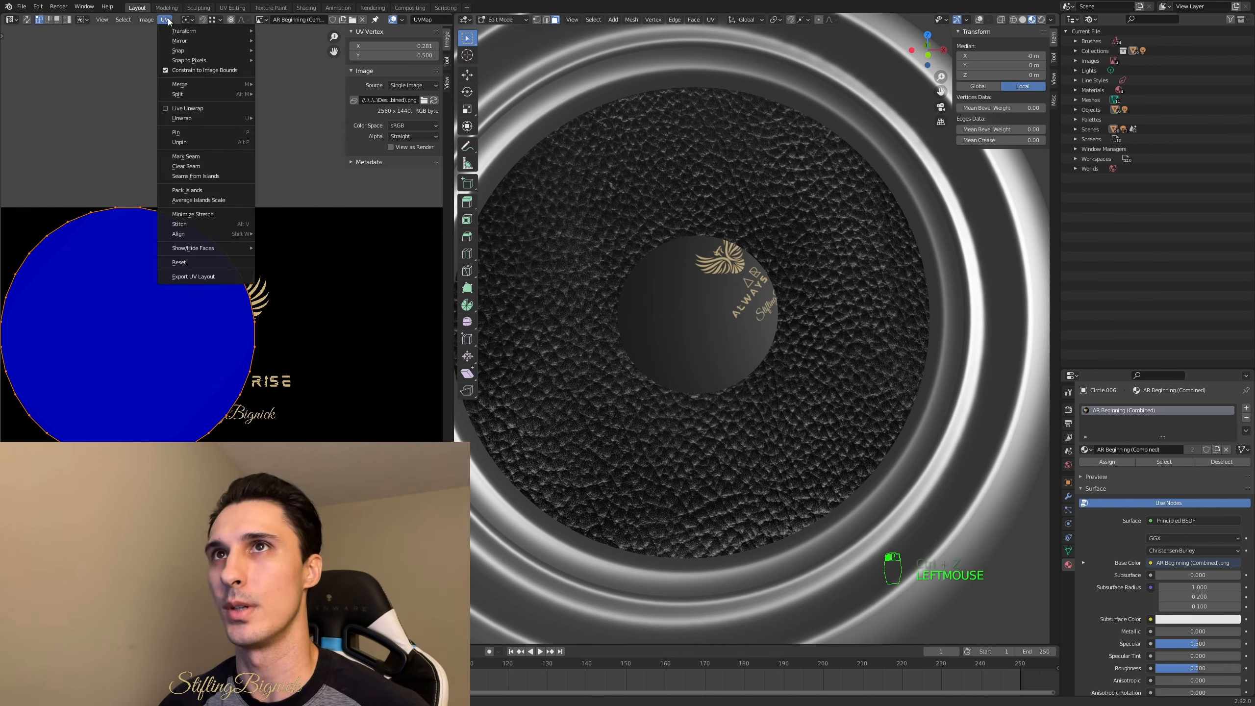
left_click(178, 71)
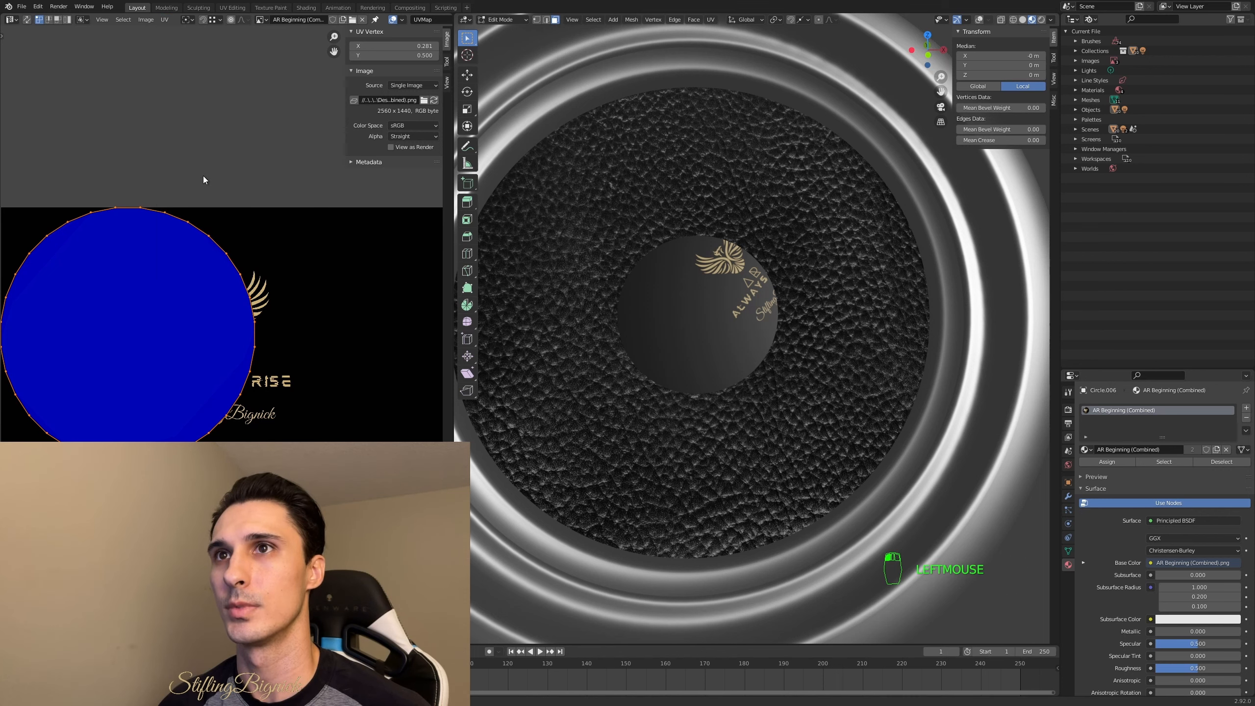
key("g")
key("x")
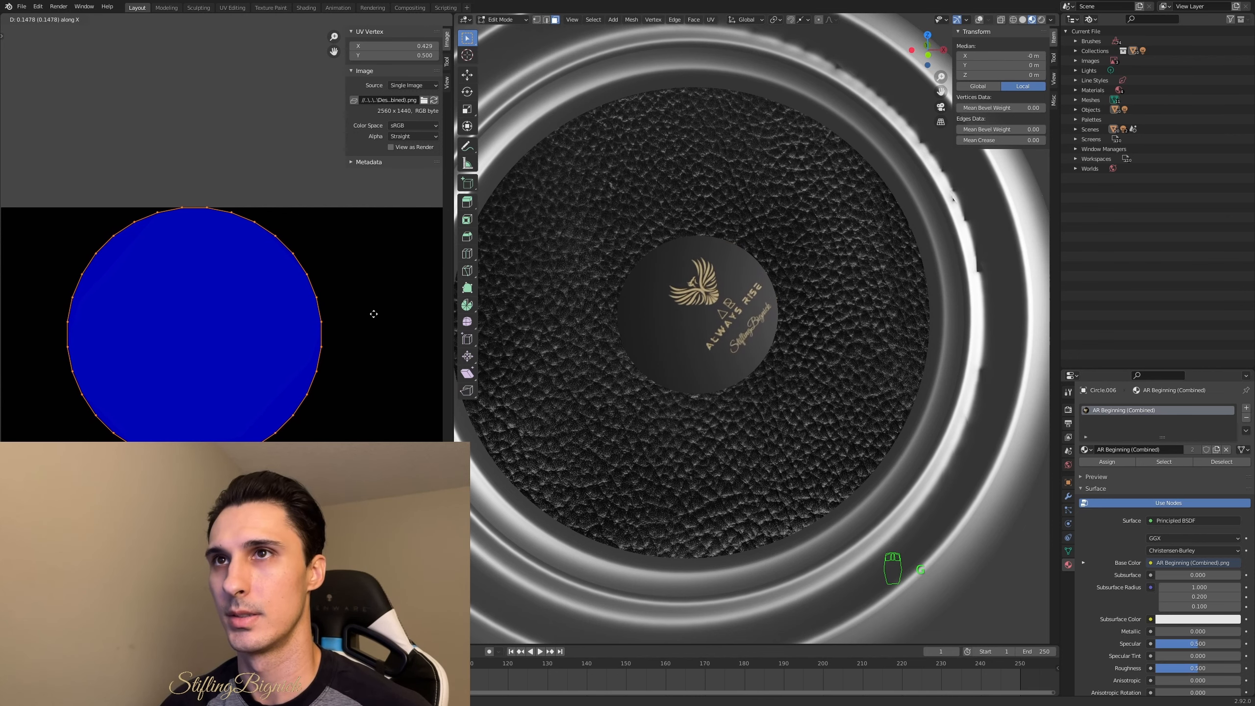
left_click(402, 321)
- Rotate the disc's UV island about -51.7° to straighten the logo, and scale the island down to about 0.8
key("r")
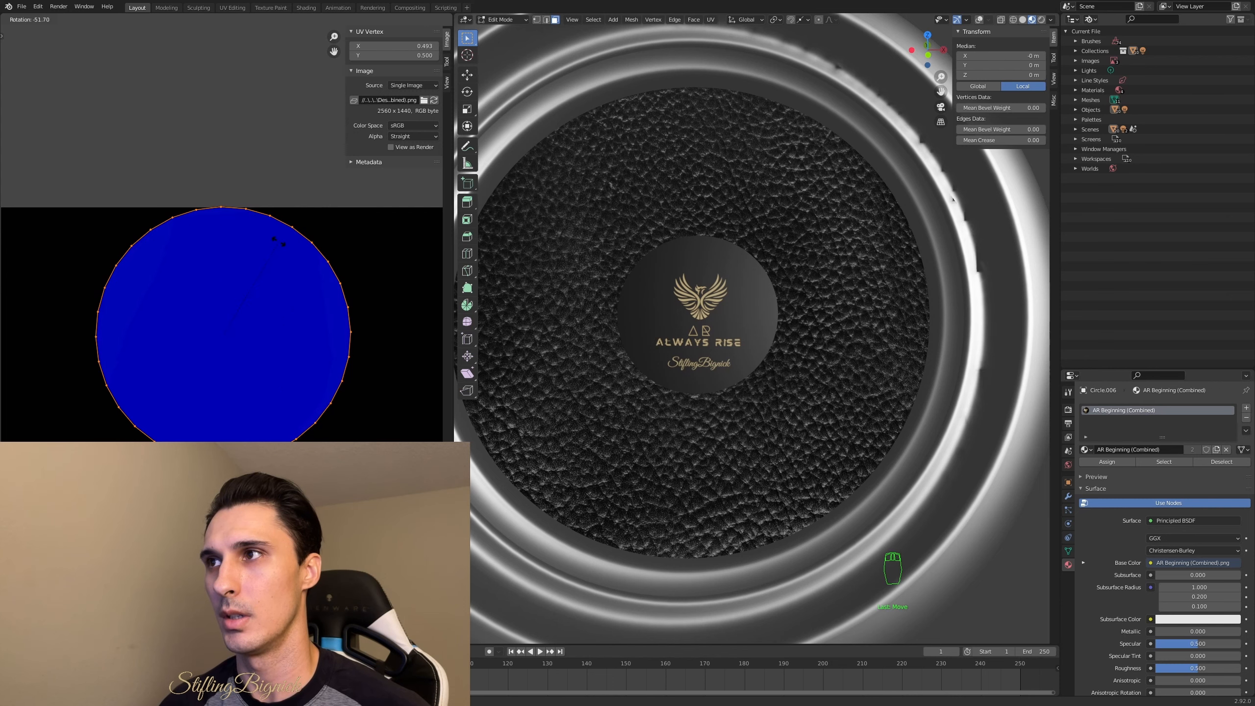
left_click(279, 243)
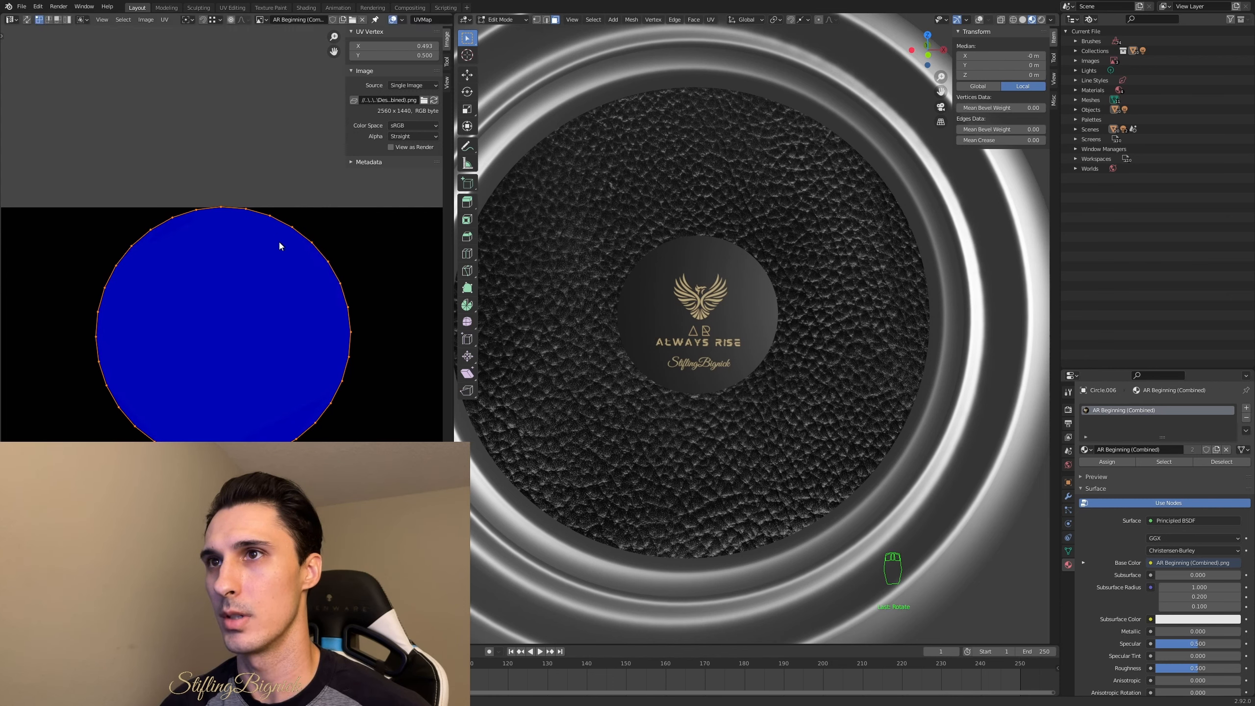
key("s")
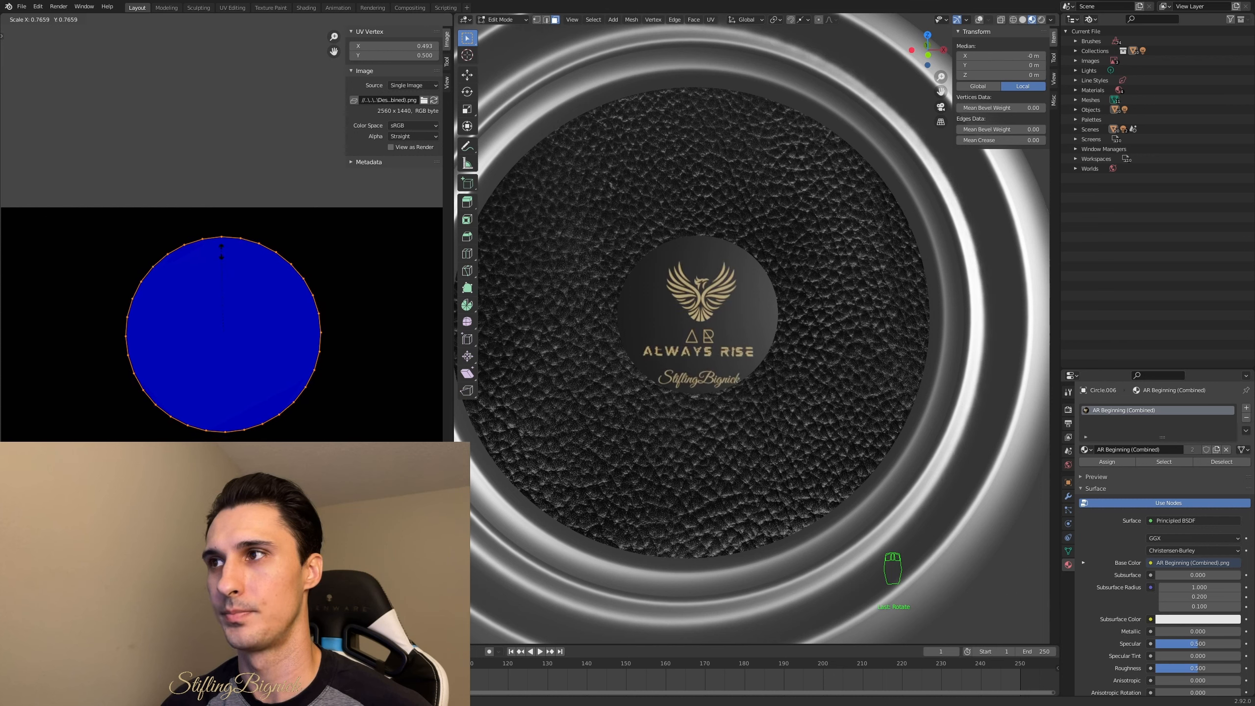
left_click(230, 248)
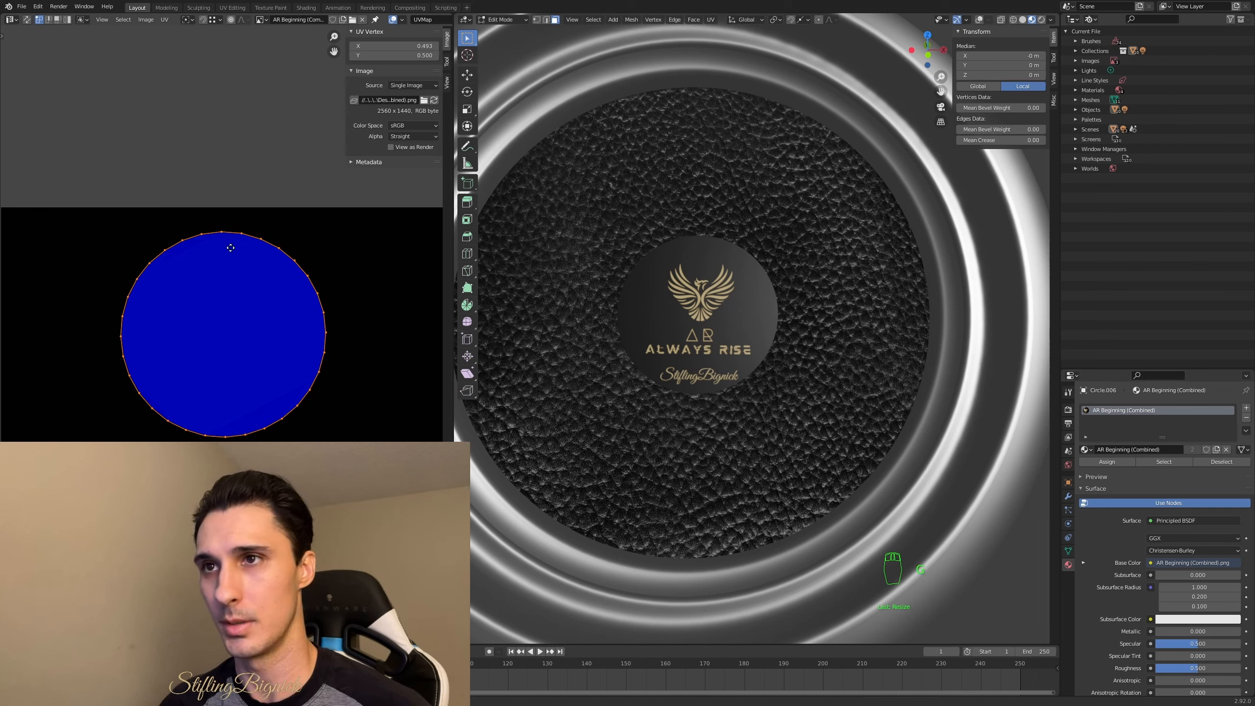
- Move the disc's UV island down along Y to about 0.452 to centre the logo vertically on the disc
key("g")
key("y")
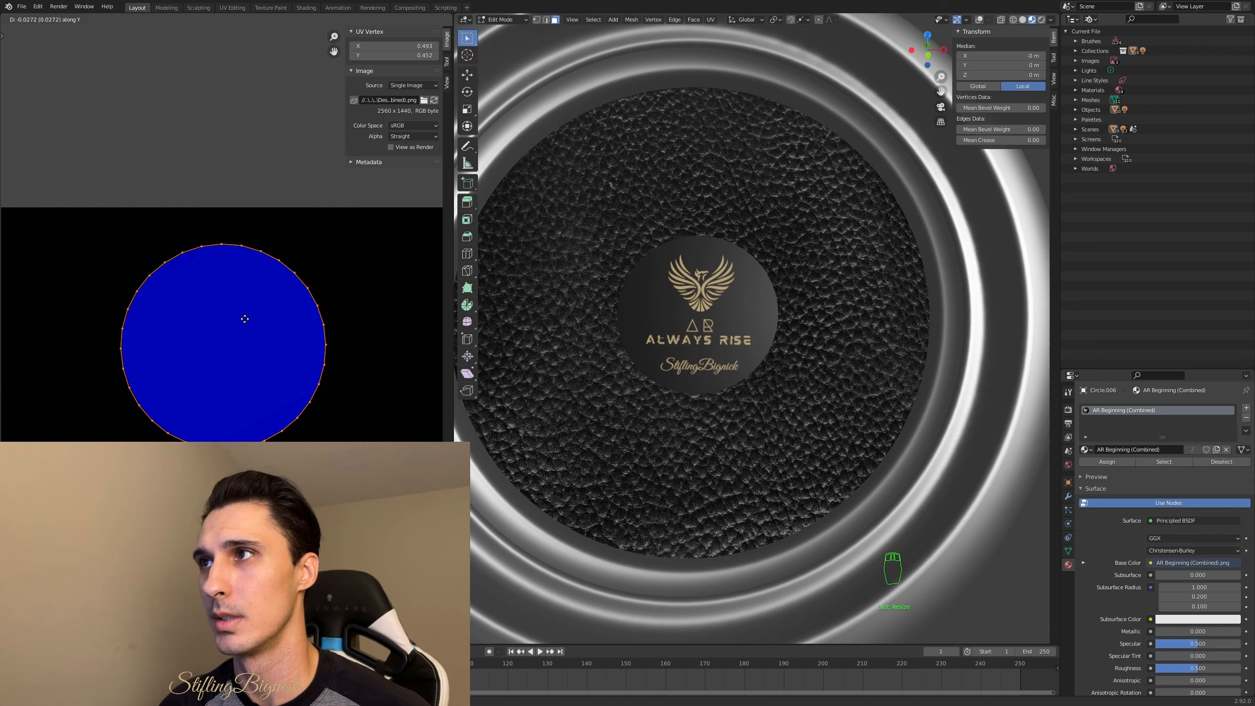
left_click(245, 319)
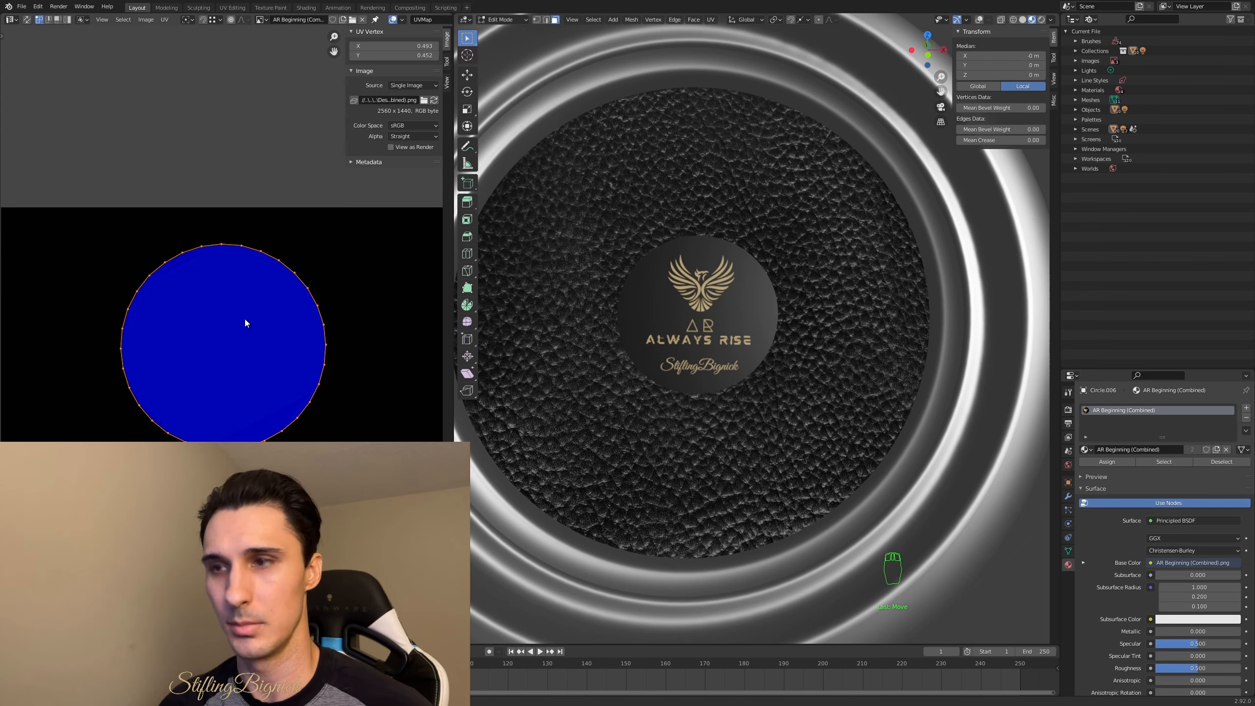
- Turn the viewport overlays back on and switch the cup to the top orthographic view
scroll(798, 343, "down", 3)
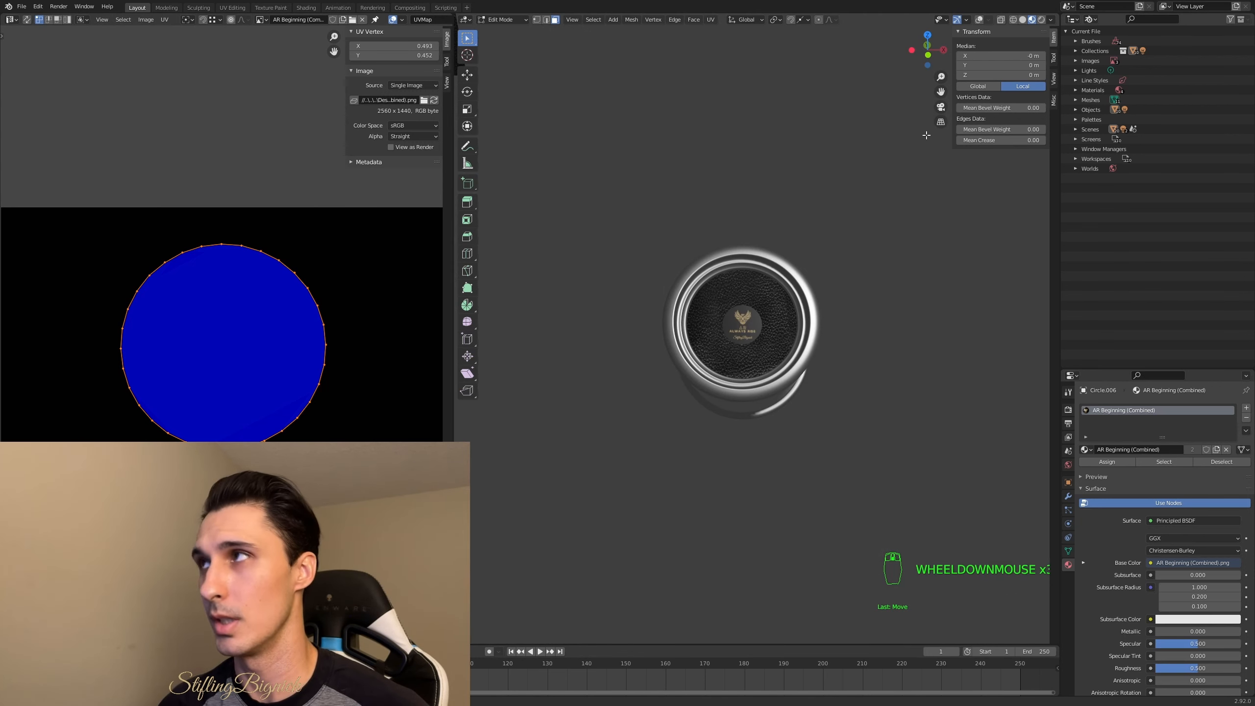
left_click(980, 20)
scroll(756, 241, "up", 1)
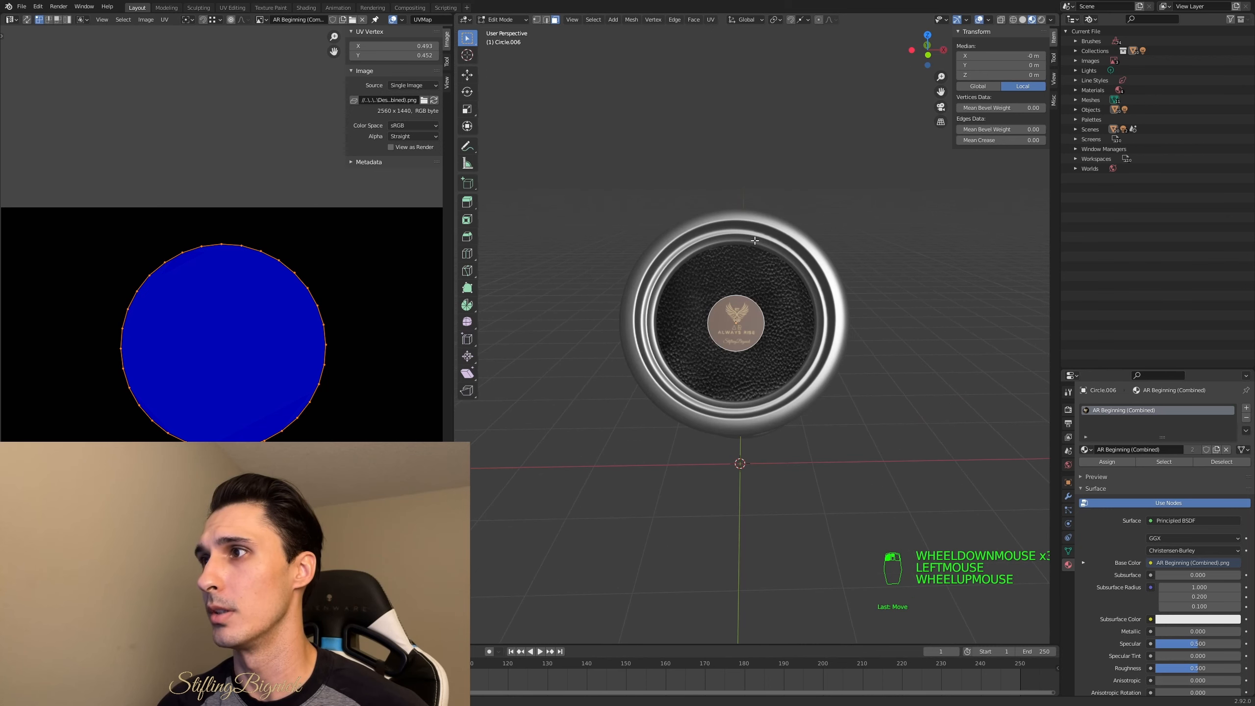
middle_click_drag(755, 240, 755, 250)
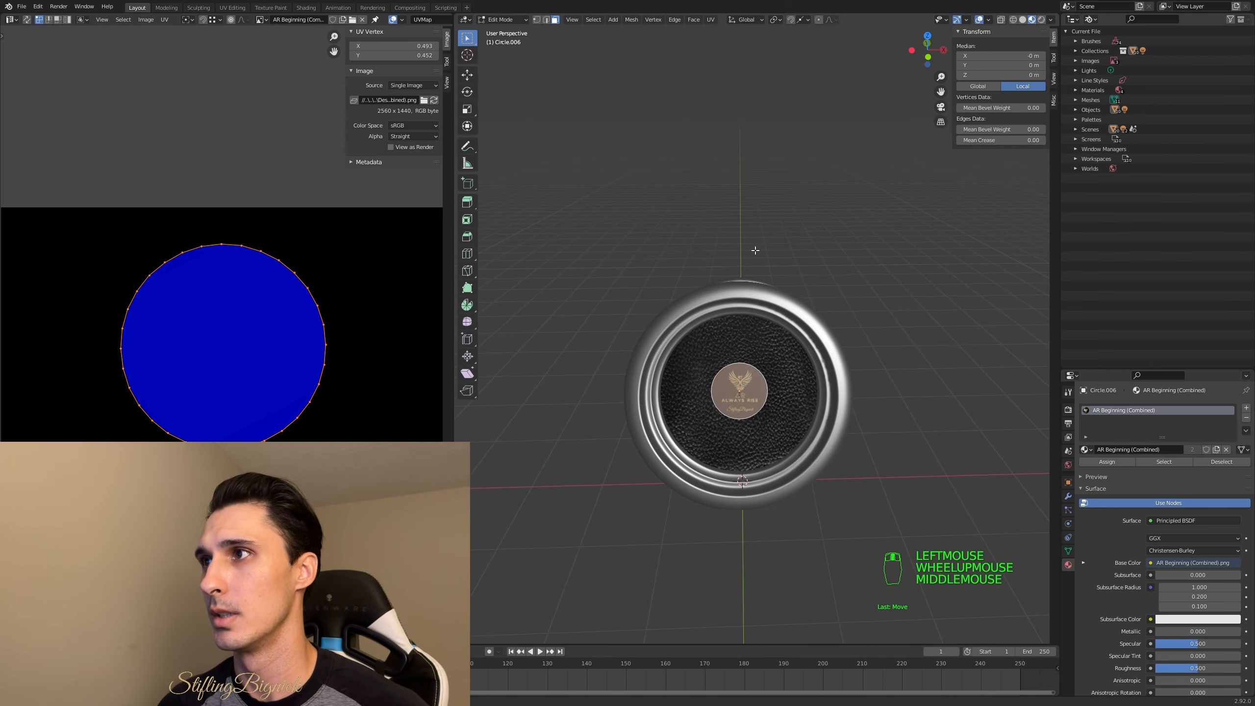
key("KP_7")
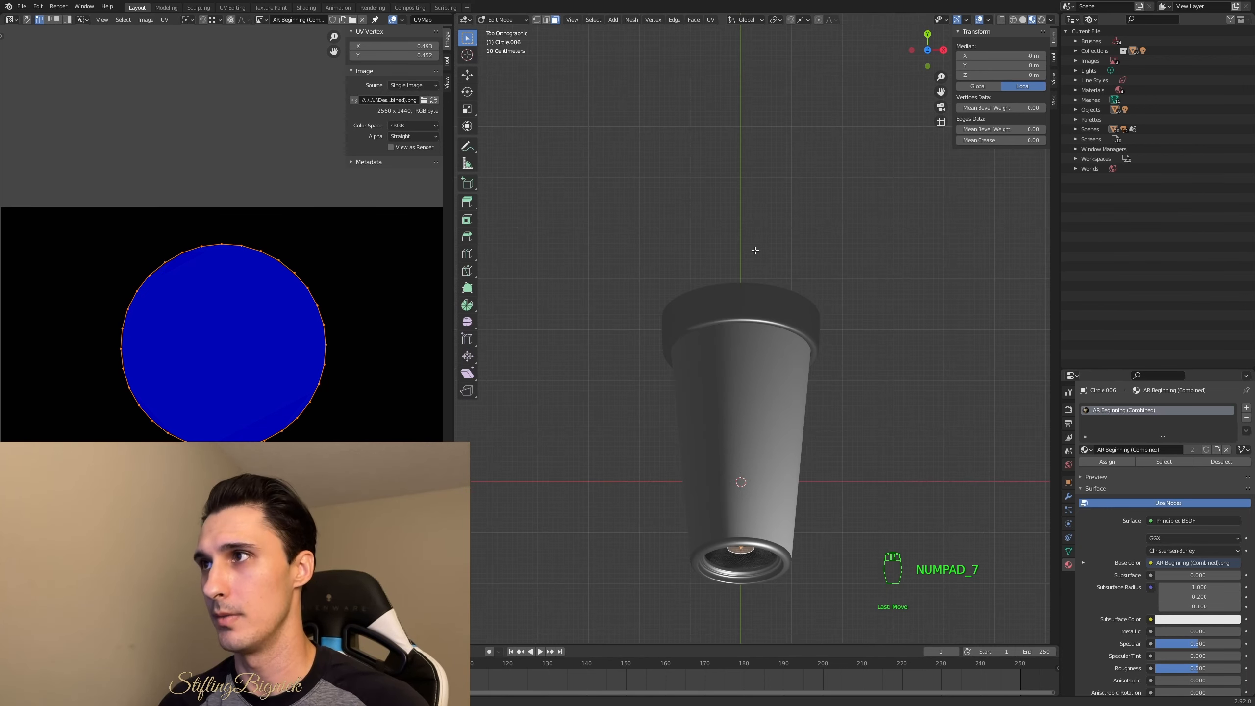
- Examine the logo's size, centring and straightness on the cup's base disc from different distances
middle_click_drag(755, 289, 759, 203)
scroll(758, 205, "up", 2)
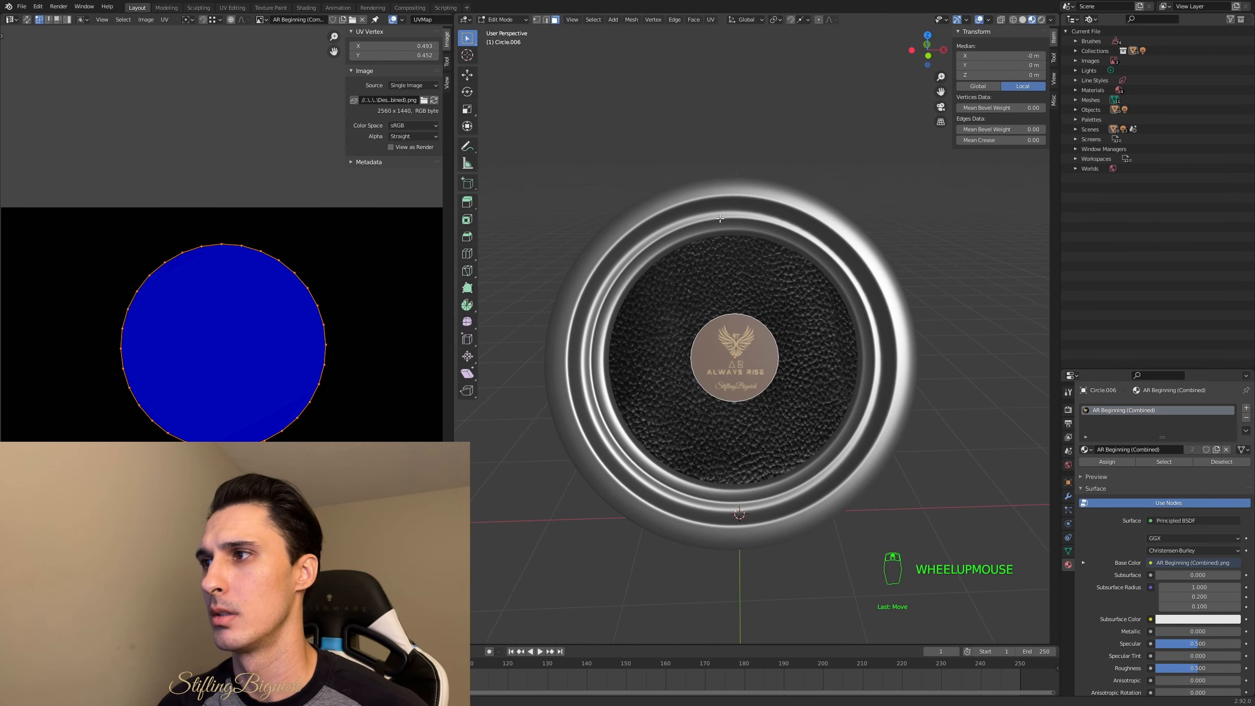
scroll(720, 219, "up", 1)
scroll(720, 218, "down", 3)
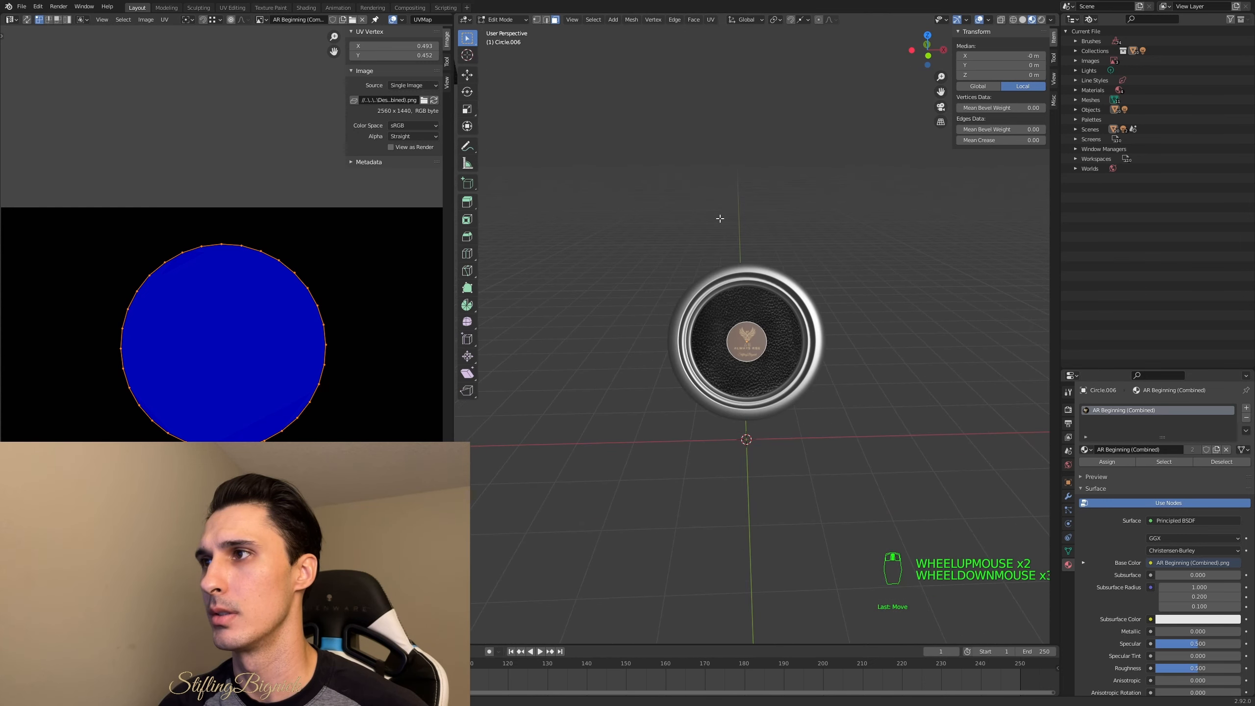
scroll(720, 218, "up", 3)
middle_click_drag(719, 219, 772, 234)
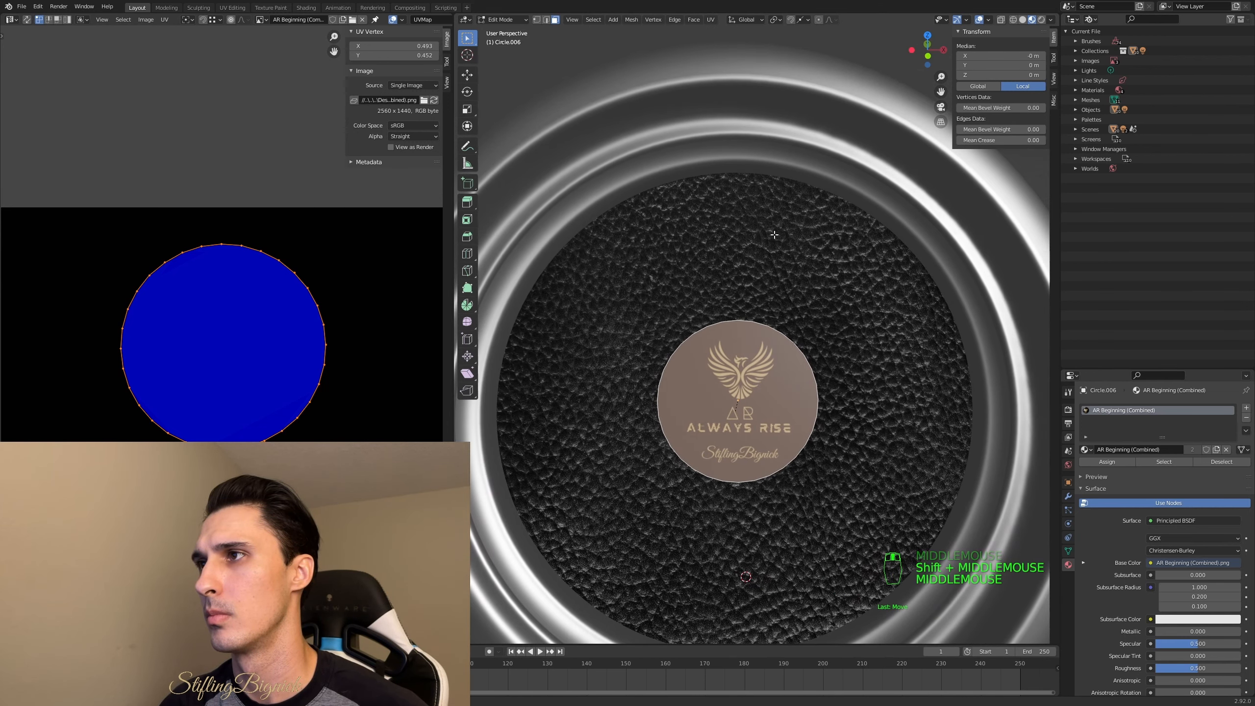
scroll(774, 235, "down", 2)
scroll(774, 235, "up", 2)
scroll(774, 234, "up", 1)
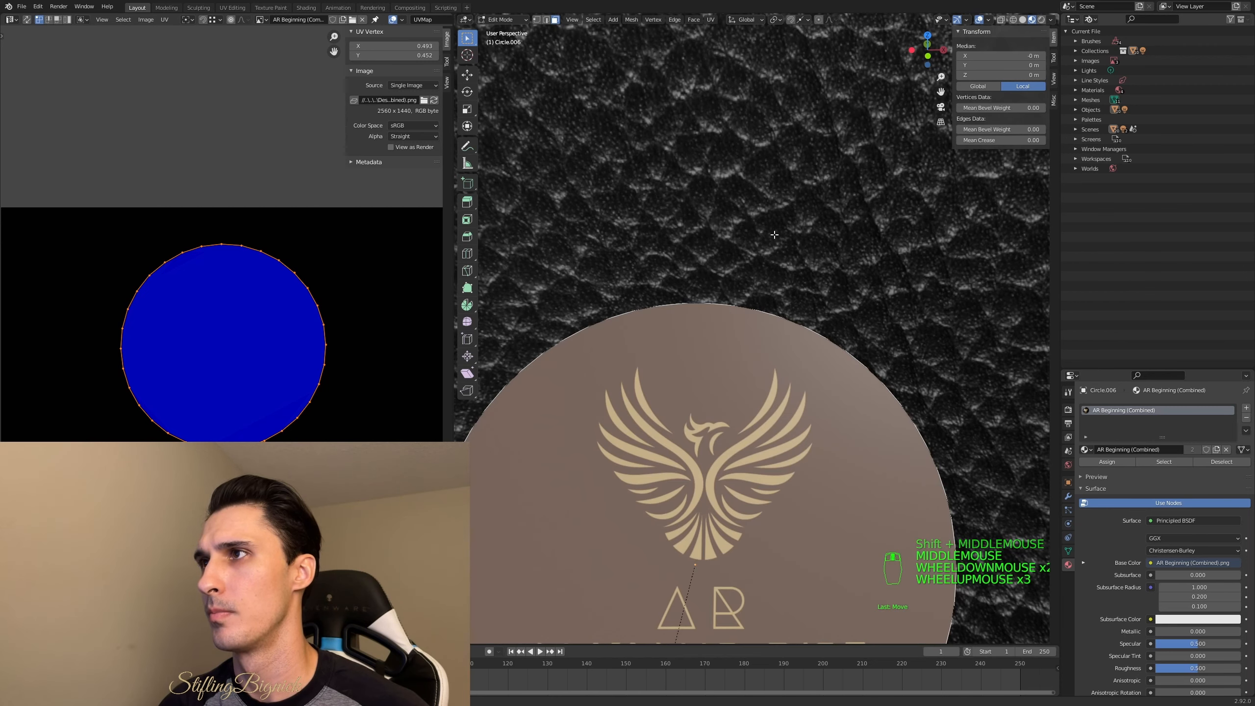
scroll(774, 235, "down", 2)
middle_click_drag(774, 235, 774, 224, "shift")
scroll(774, 223, "up", 1)
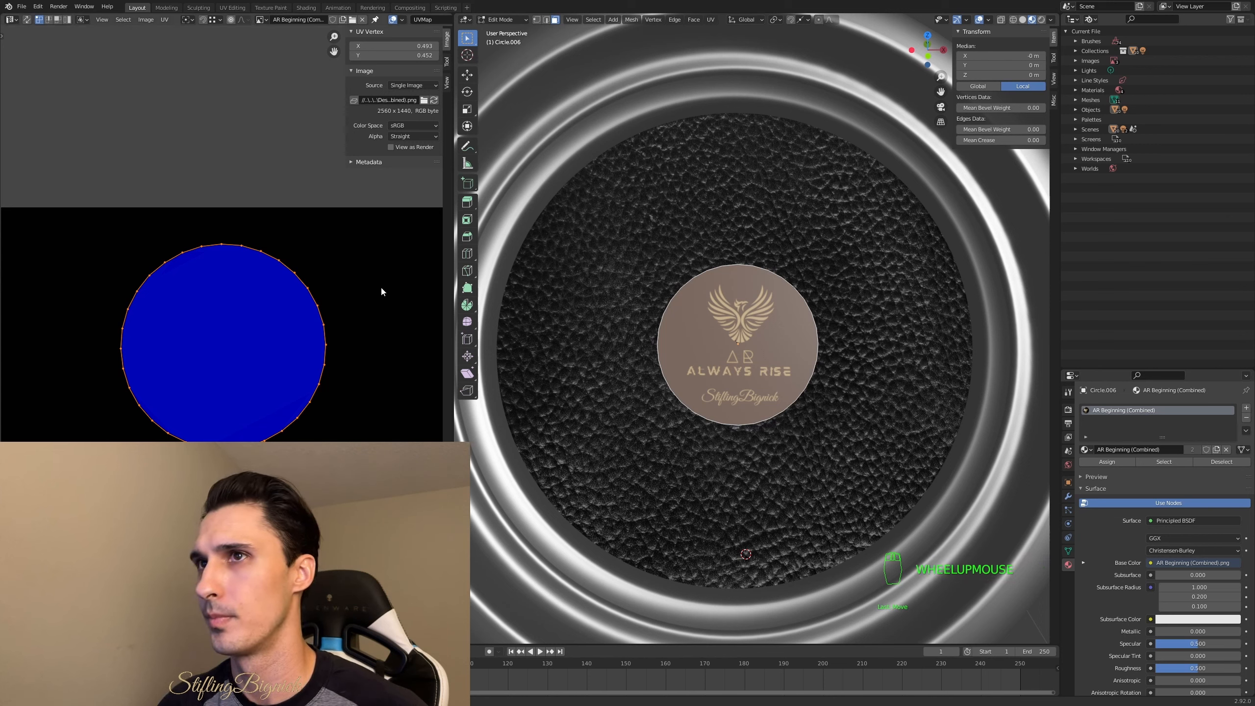
- Rotate the disc's UV island by about 0.8° and deselect the disc to check the logo's alignment
key("r")
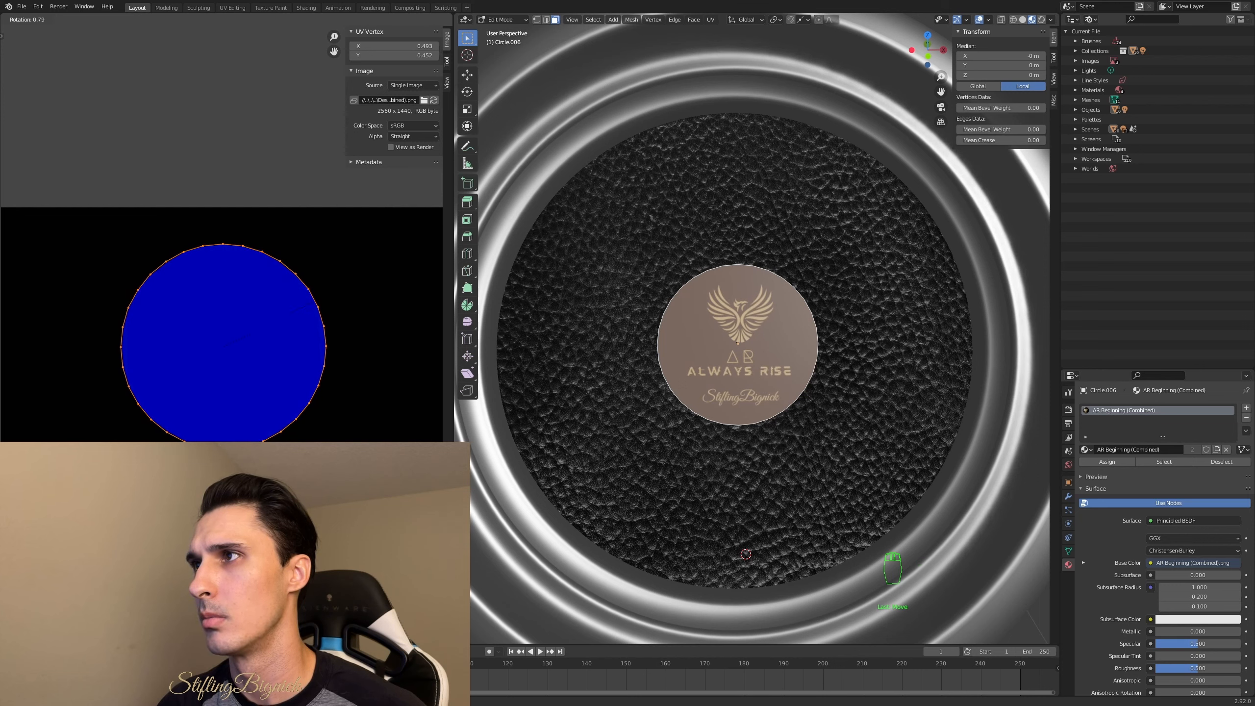
left_click(400, 292)
scroll(901, 322, "down", 2)
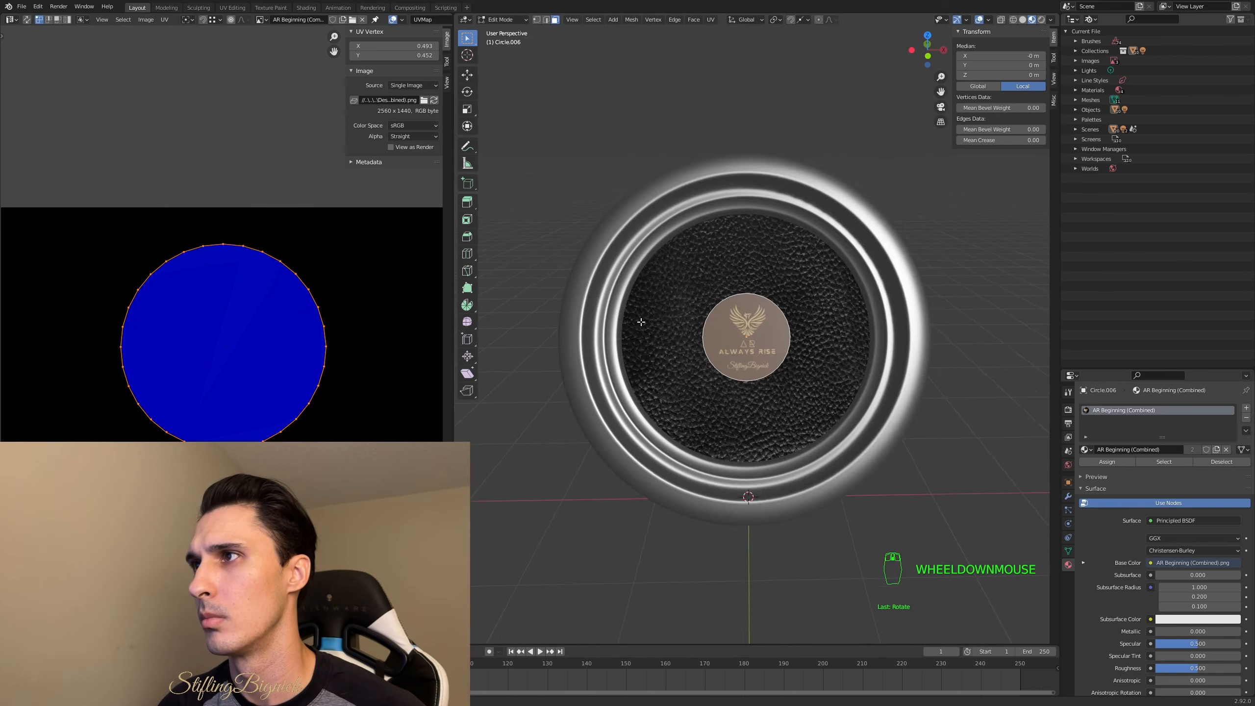
left_click(901, 323)
scroll(870, 323, "up", 2)
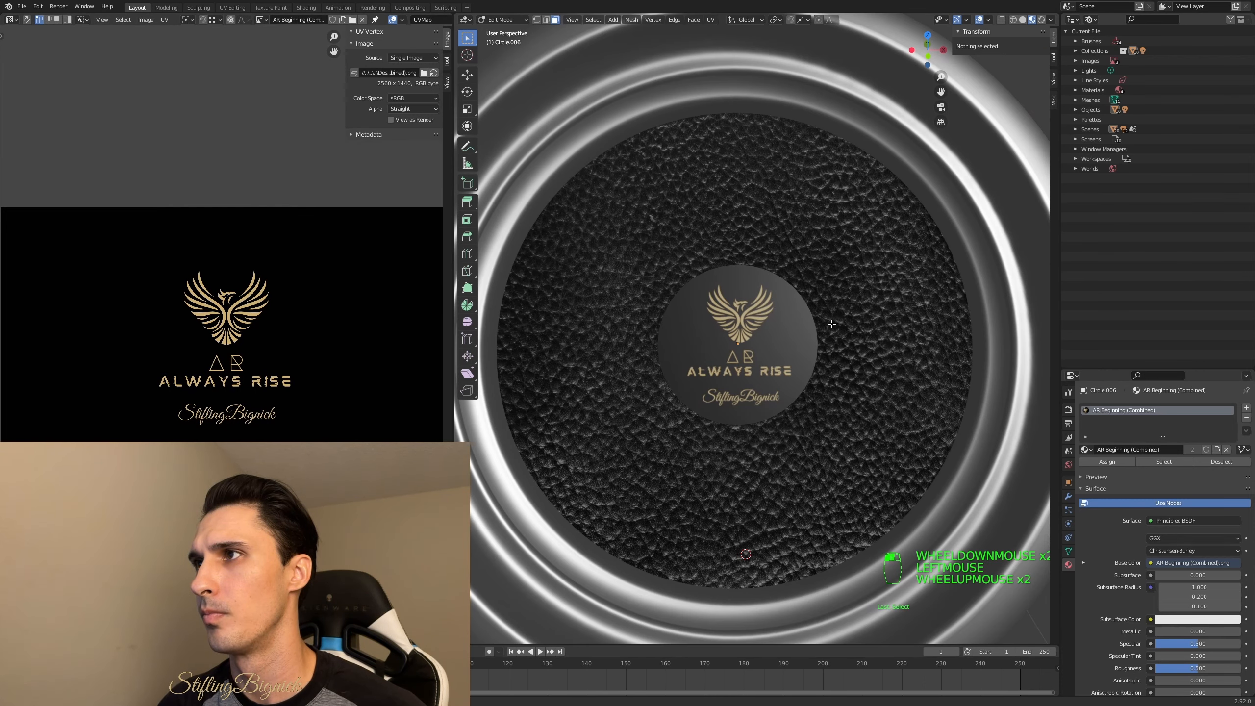
scroll(835, 324, "down", 3)
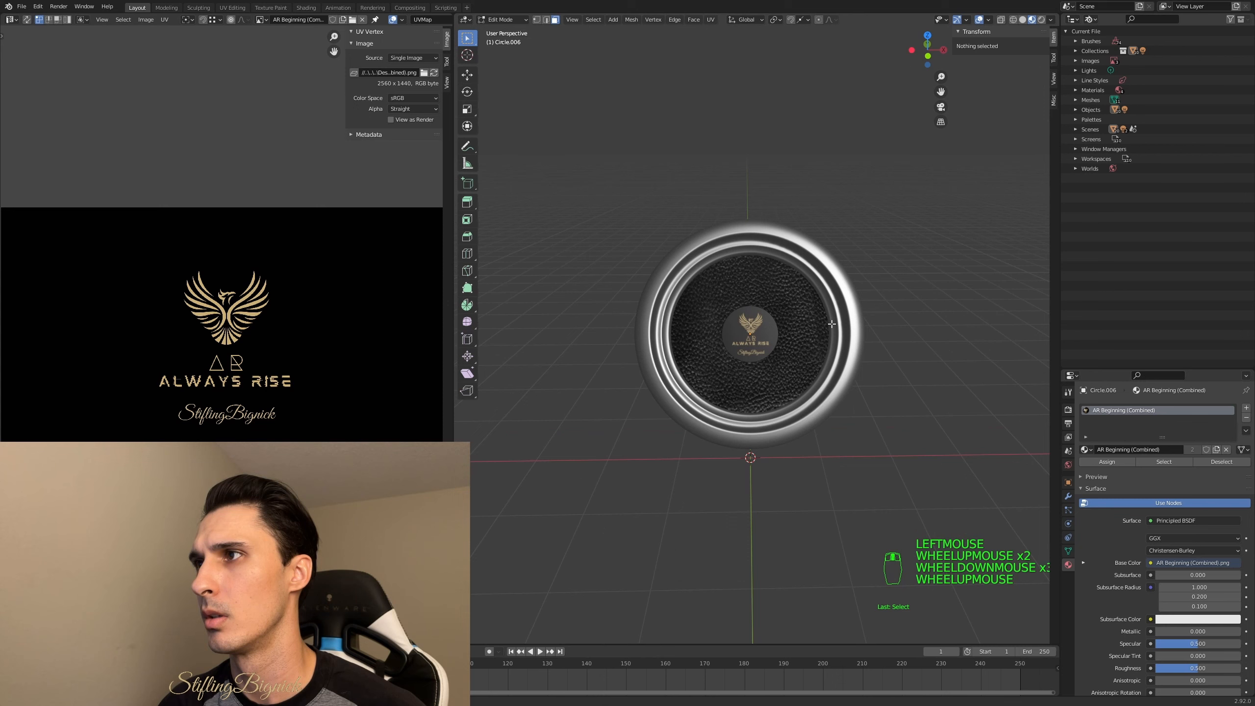
scroll(832, 324, "up", 3)
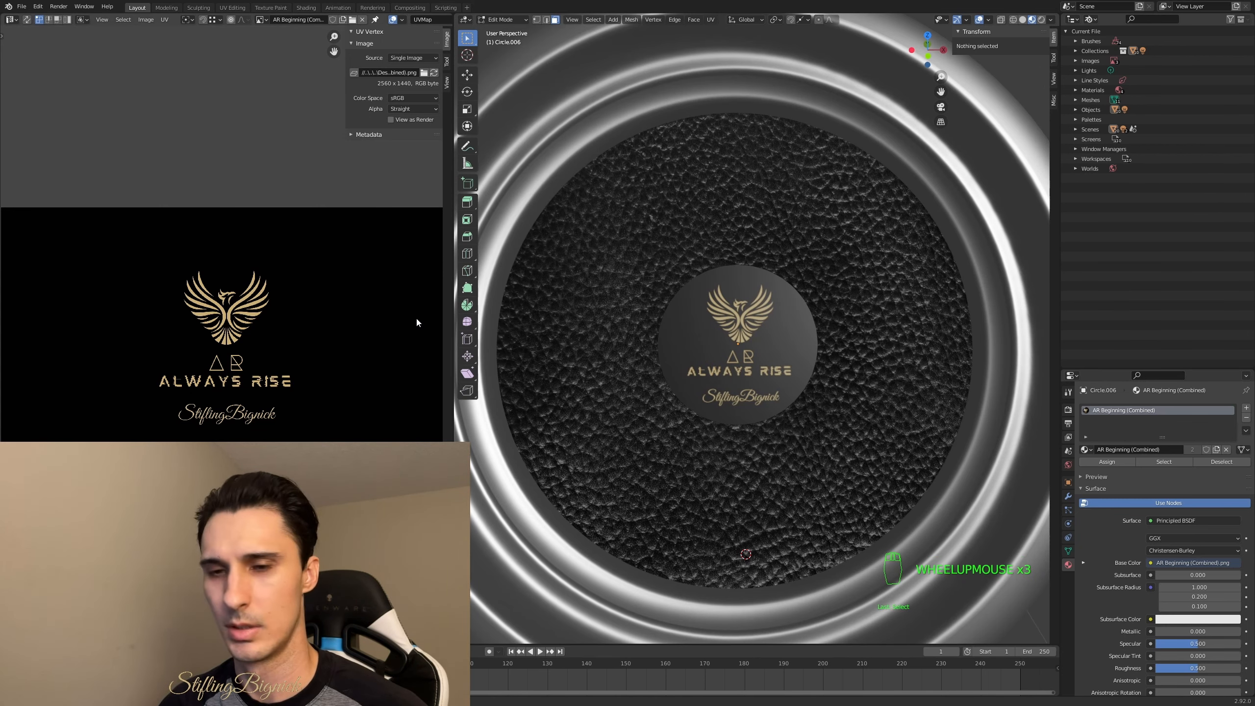
- Reselect the disc, rotate its UV island about 0.24° further, and deselect it to inspect the logo near and far
key("a")
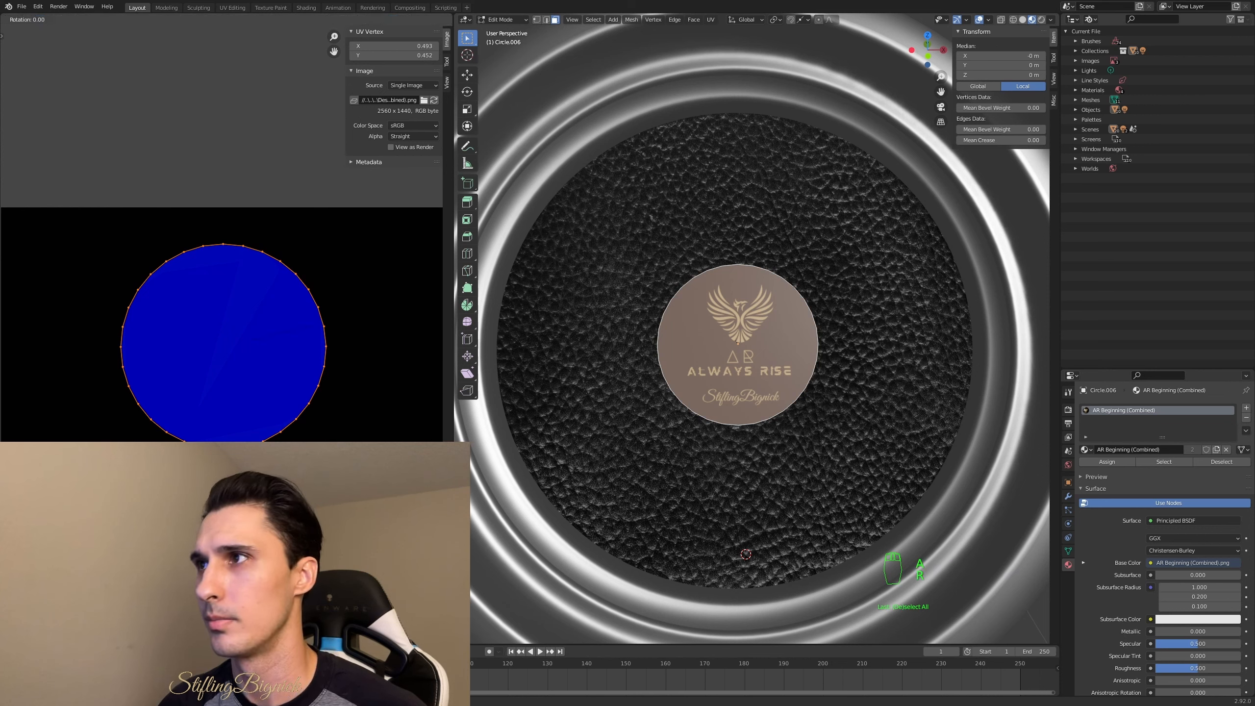
key("r")
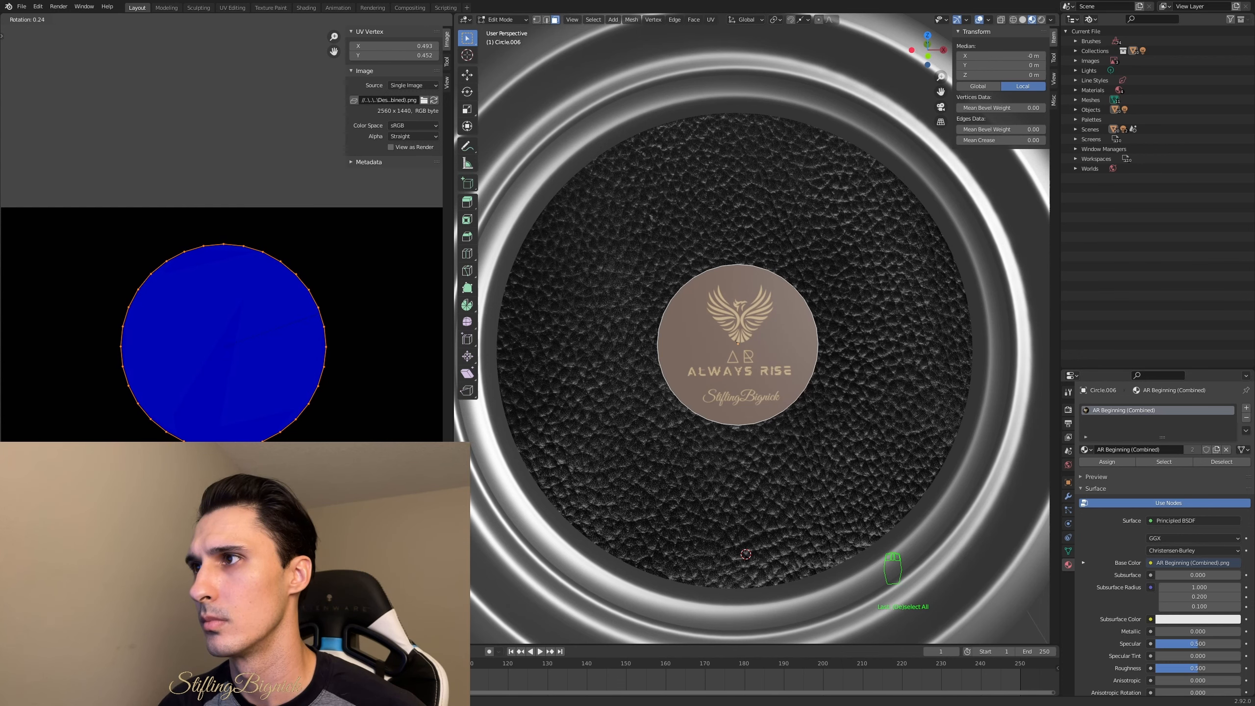
left_click(319, 314)
scroll(800, 352, "down", 3)
left_click(799, 352)
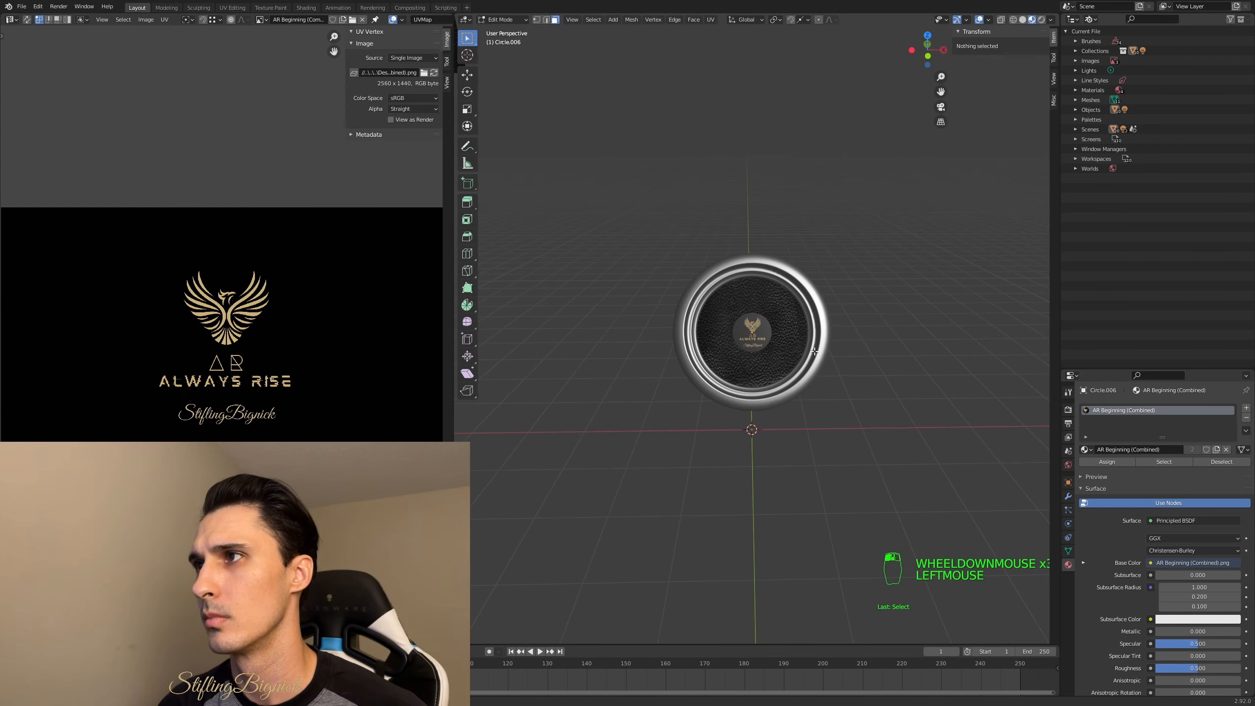
scroll(799, 352, "up", 3)
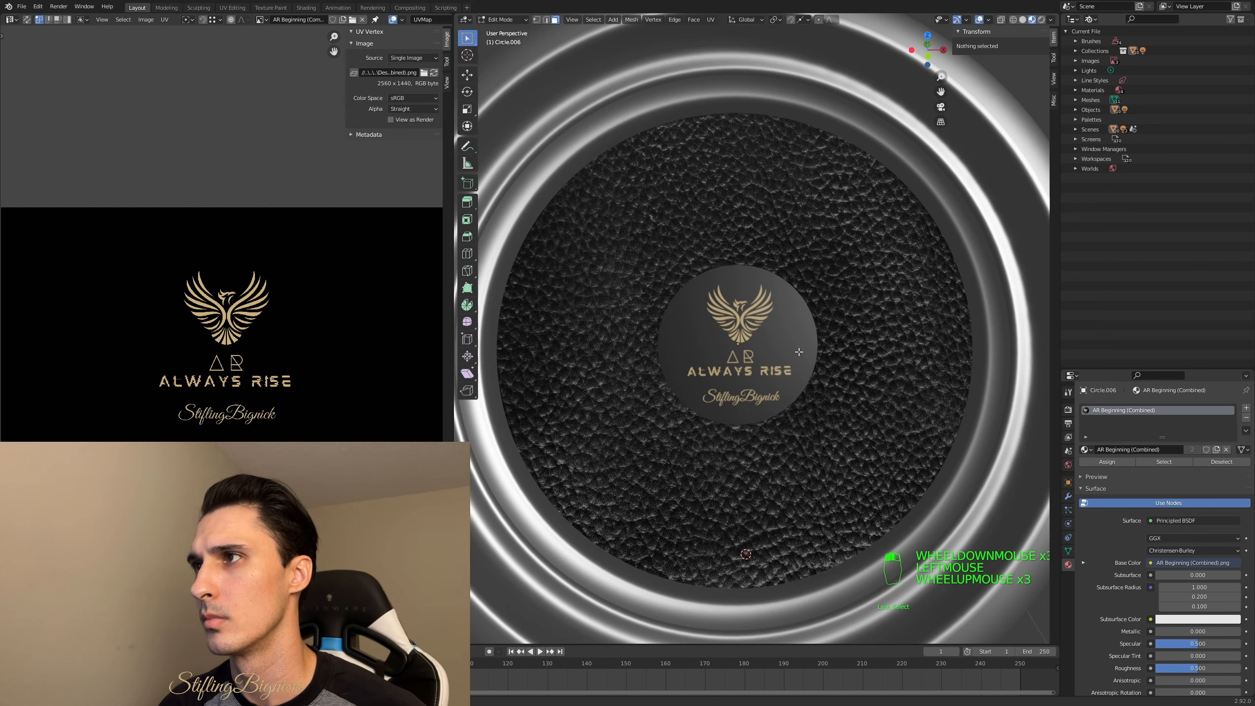
scroll(800, 353, "down", 3)
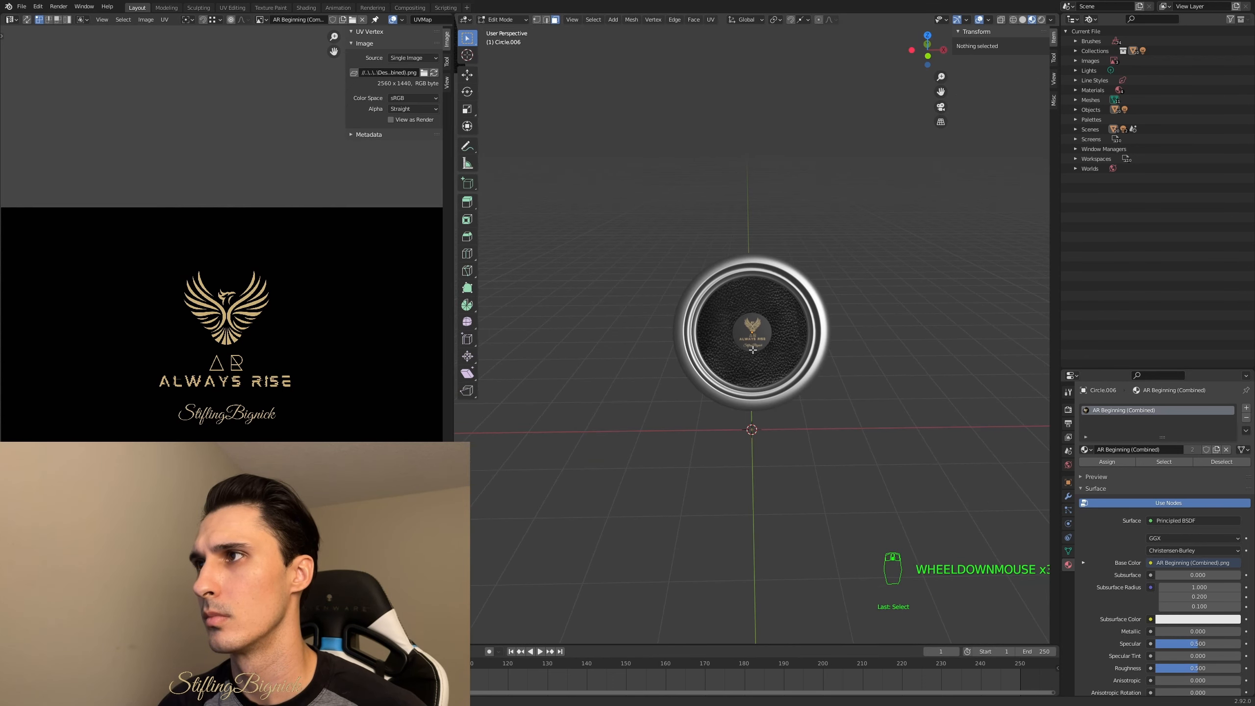
scroll(752, 349, "up", 2)
middle_click_drag(752, 350, 754, 350, "shift")
scroll(746, 350, "up", 1)
scroll(746, 349, "down", 1)
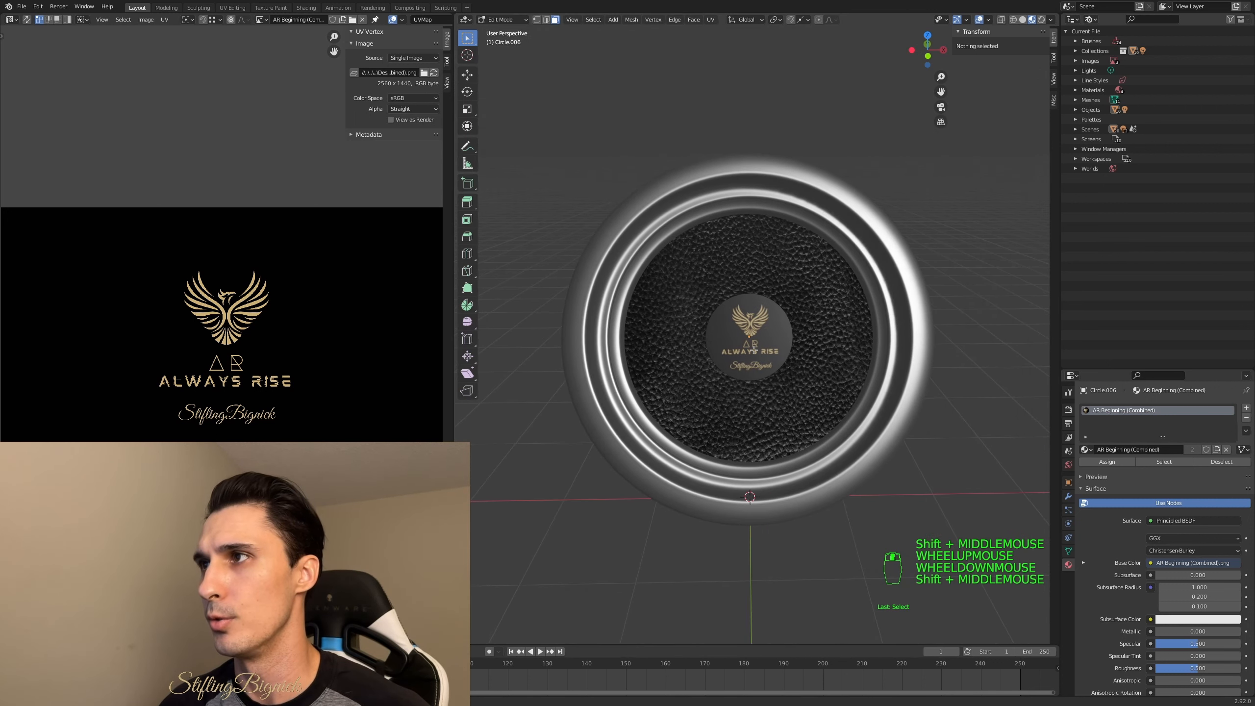
- Select the disc again and turn Constrain to Image Bounds back on for its UV island
key("a")
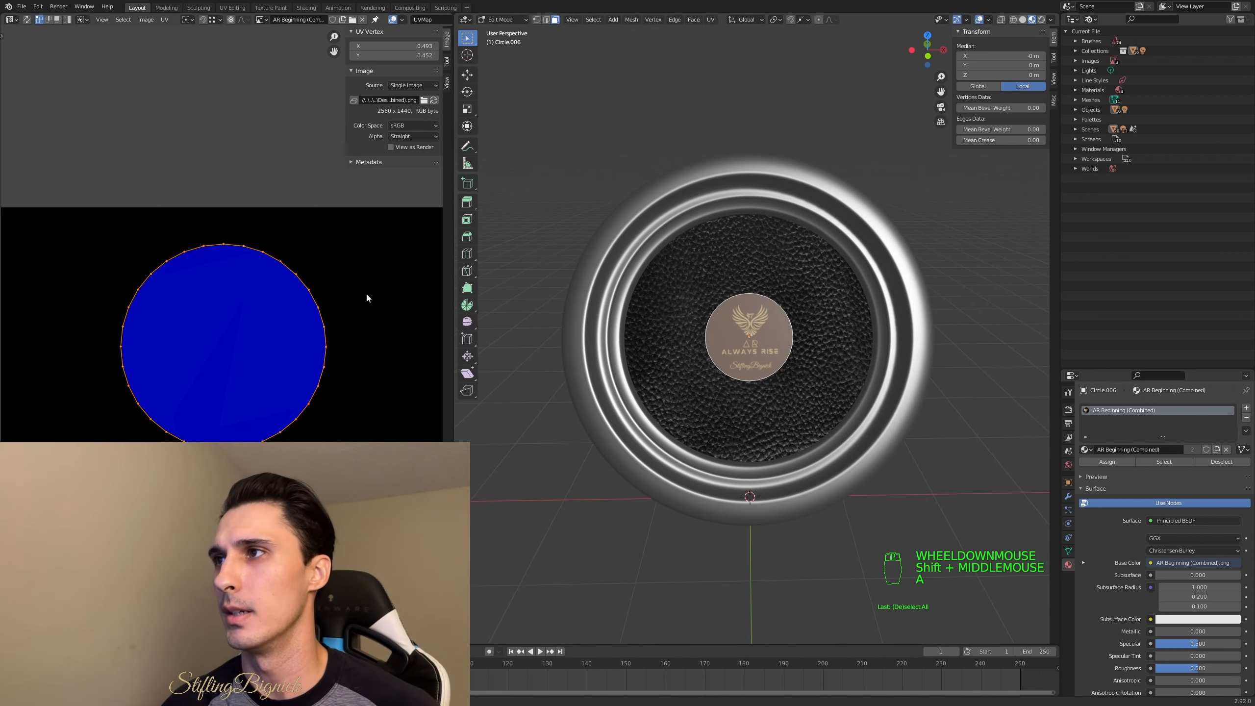
left_click(167, 21)
left_click(224, 69)
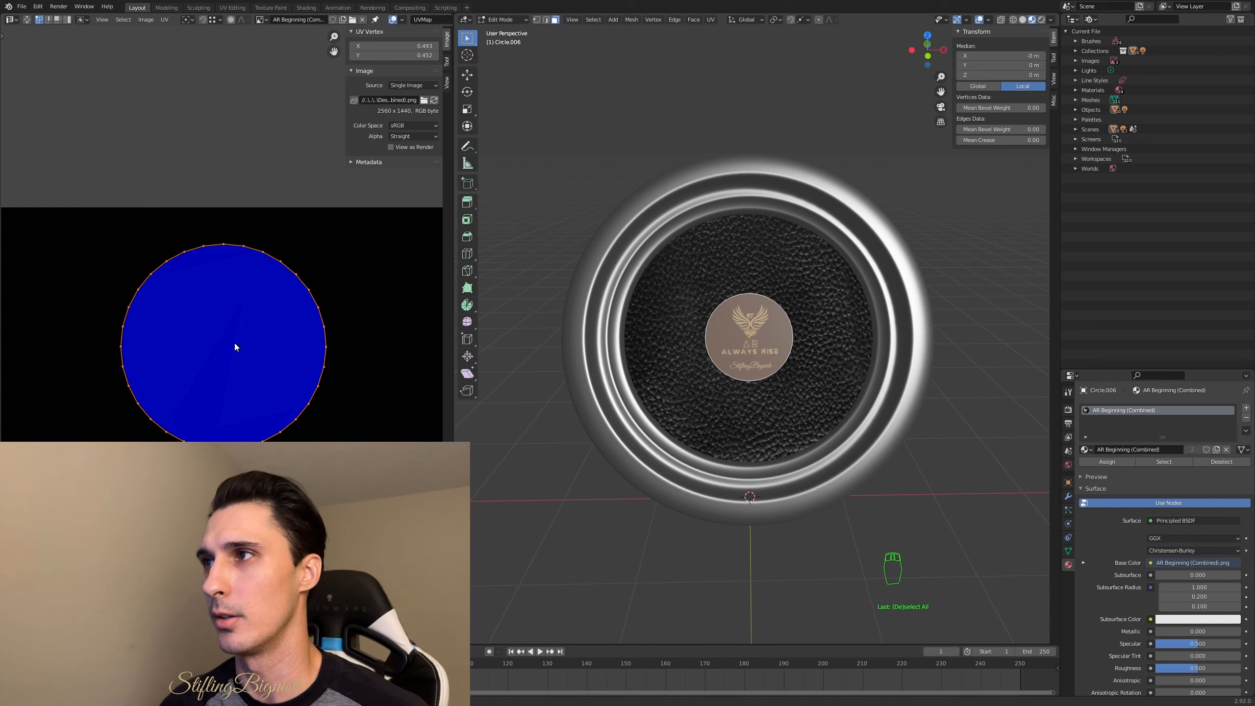
left_click(359, 303)
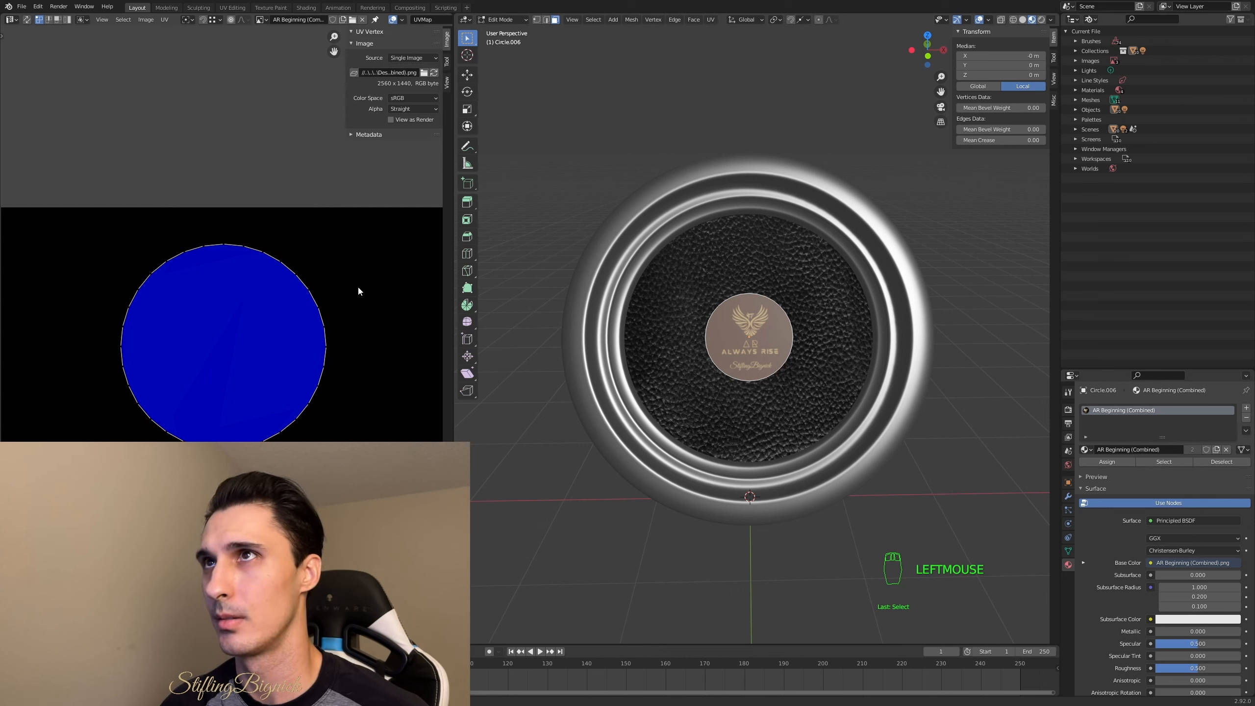
key("a")
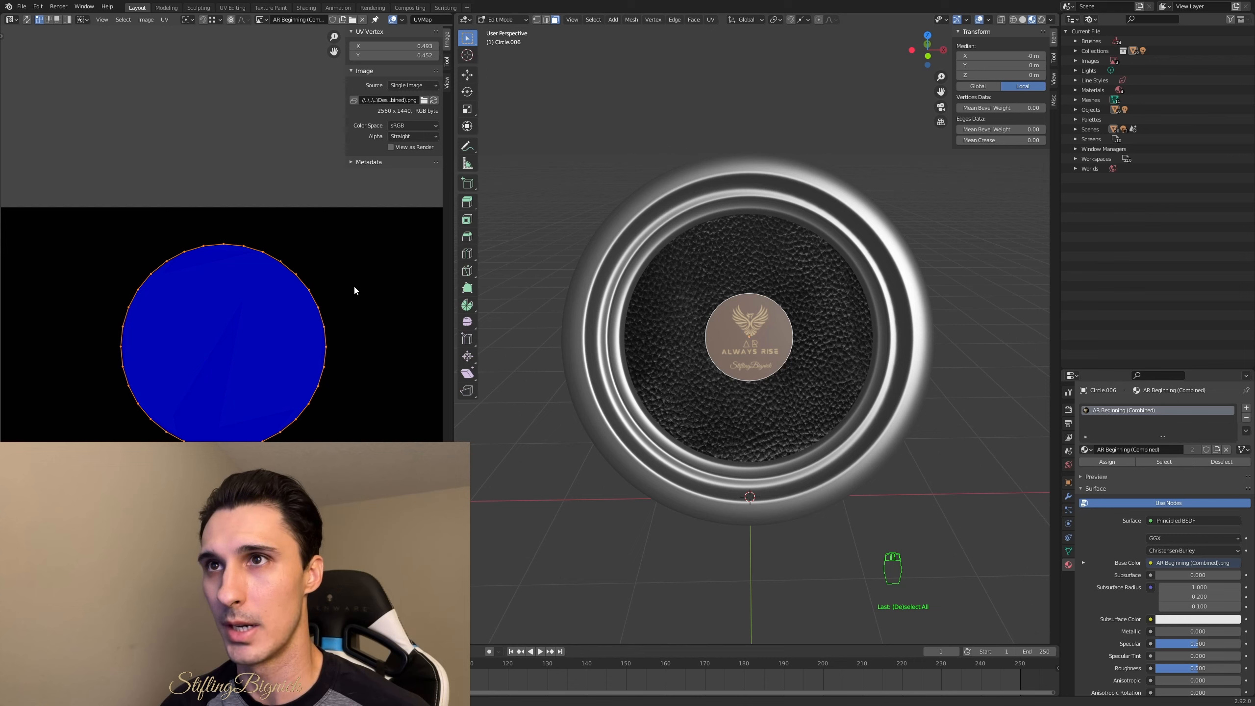
key("g")
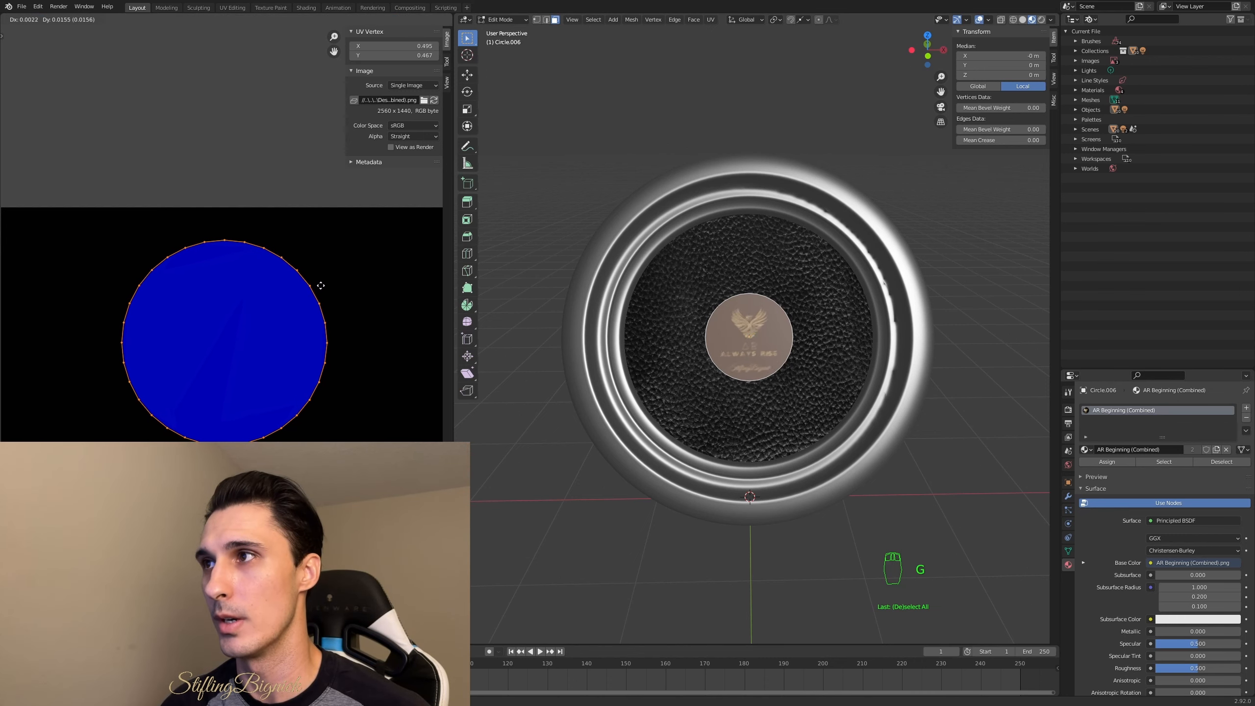
left_click(339, 295)
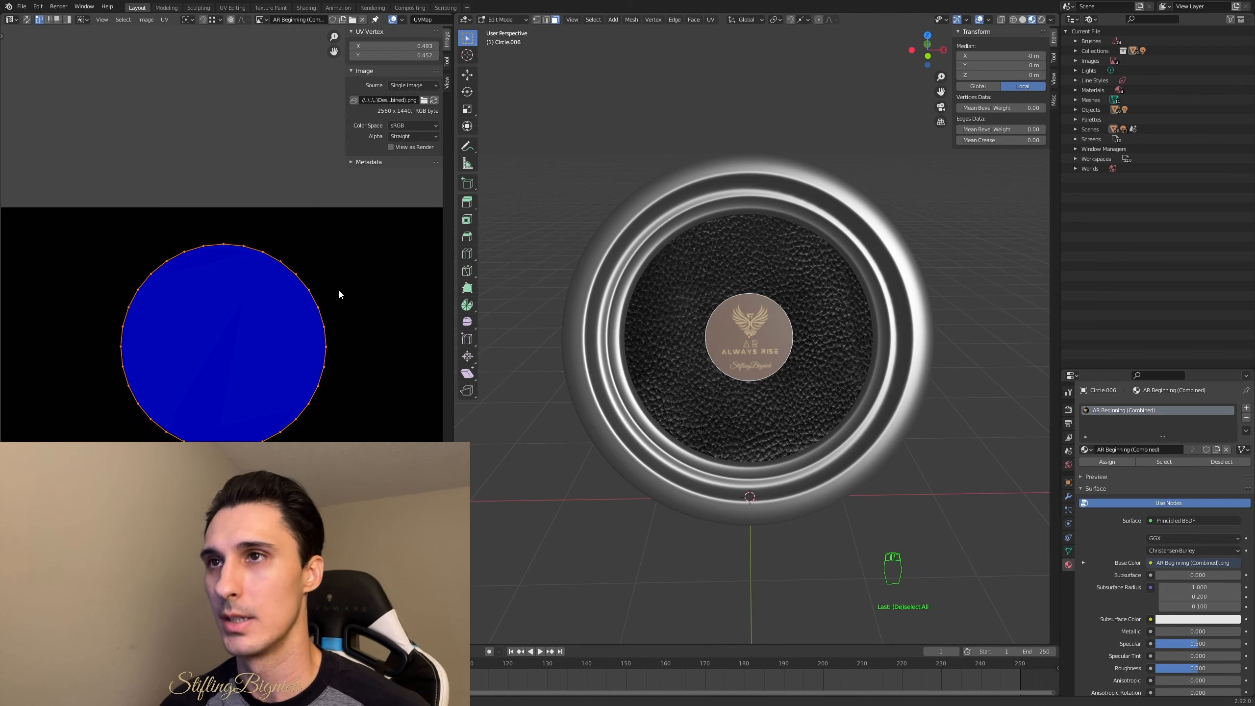
- Try to align the lower vertices of the disc's UV island, and undo the alignment
key("r")
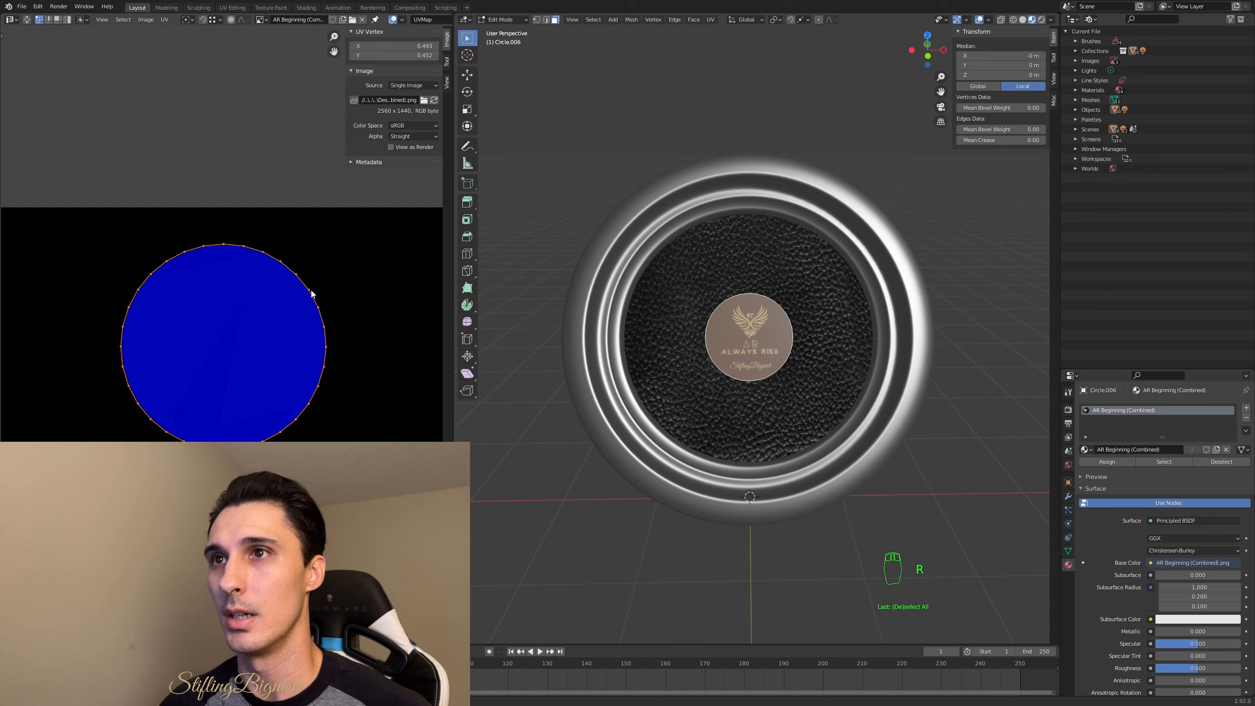
right_click(320, 292)
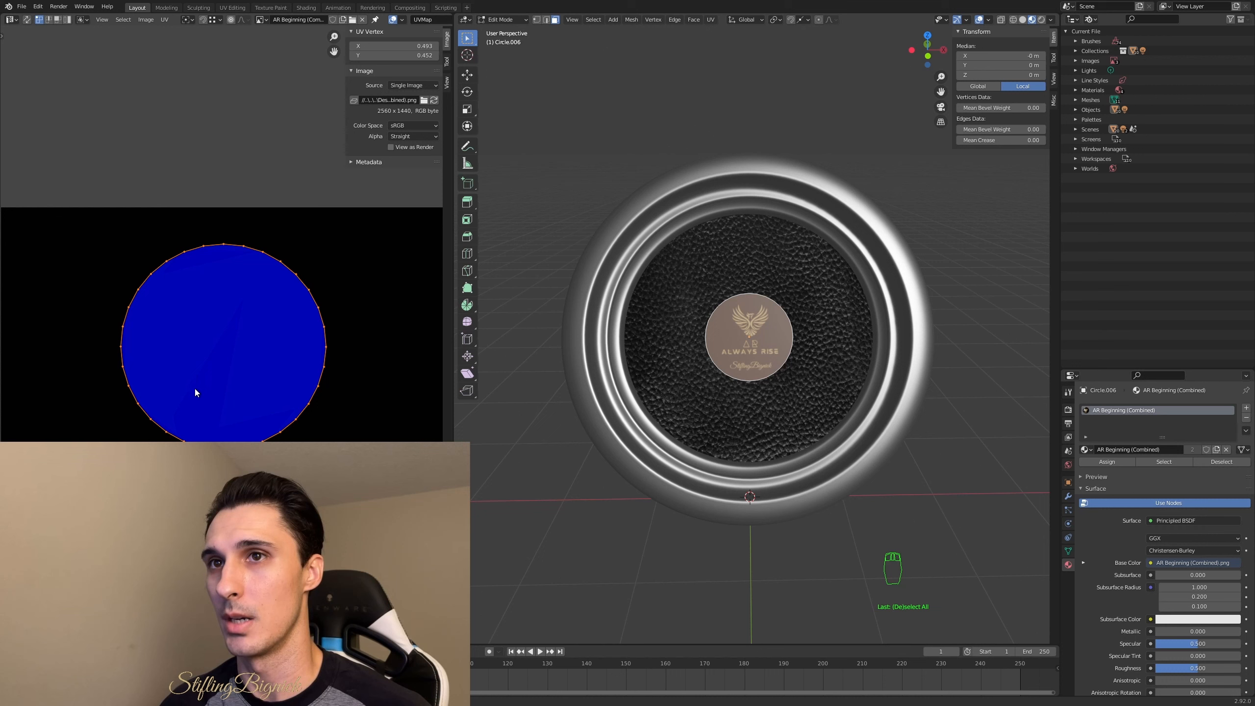
left_click_drag(114, 411, 316, 444)
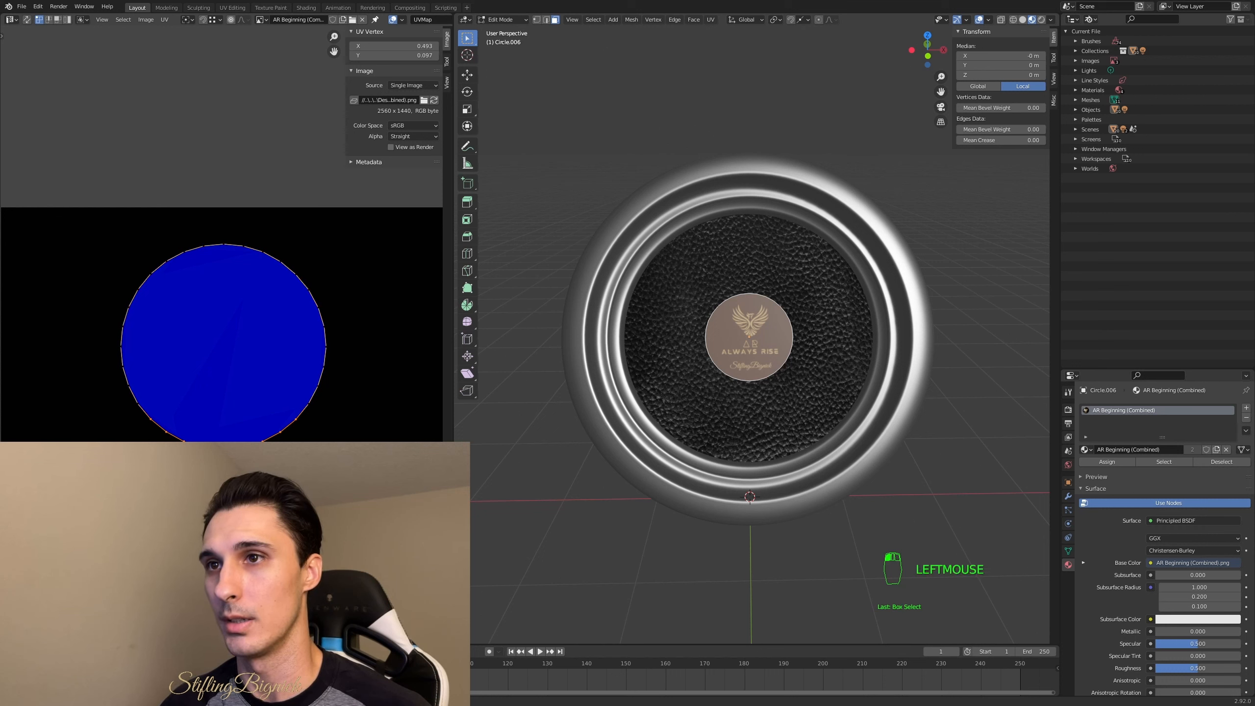
right_click(262, 440)
left_click(287, 514)
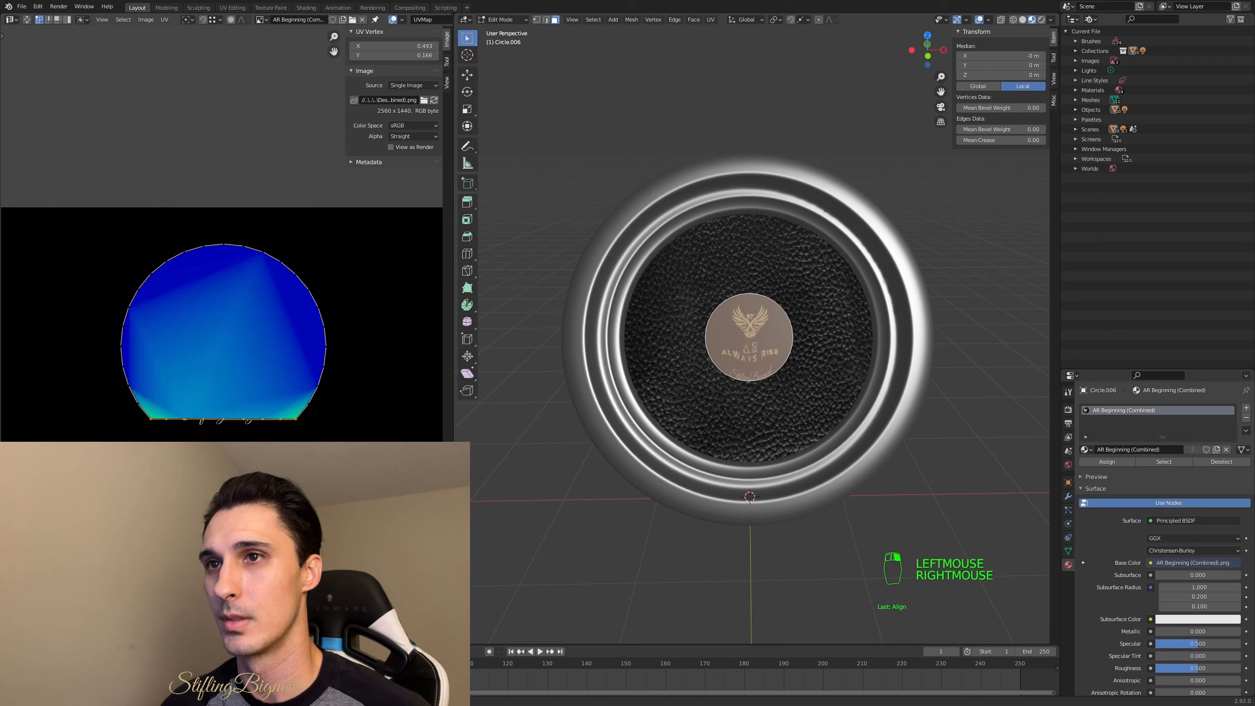
right_click(263, 426)
key("ctrl+z")
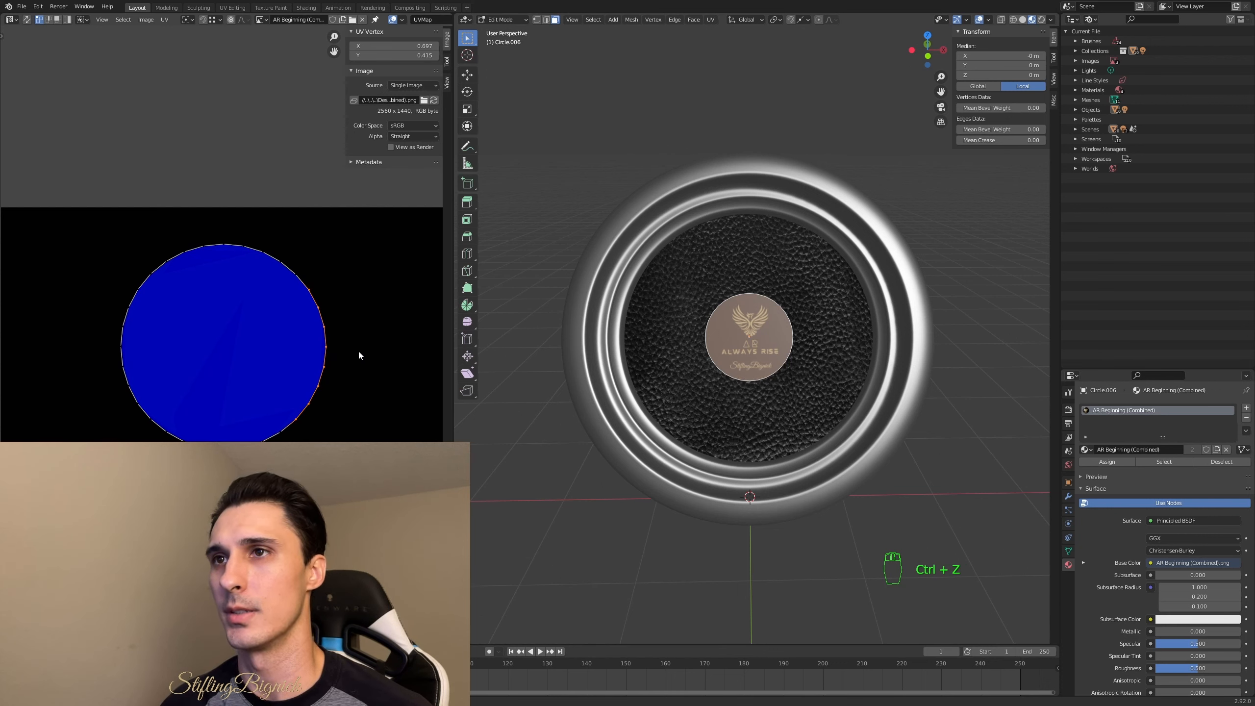
right_click(275, 345)
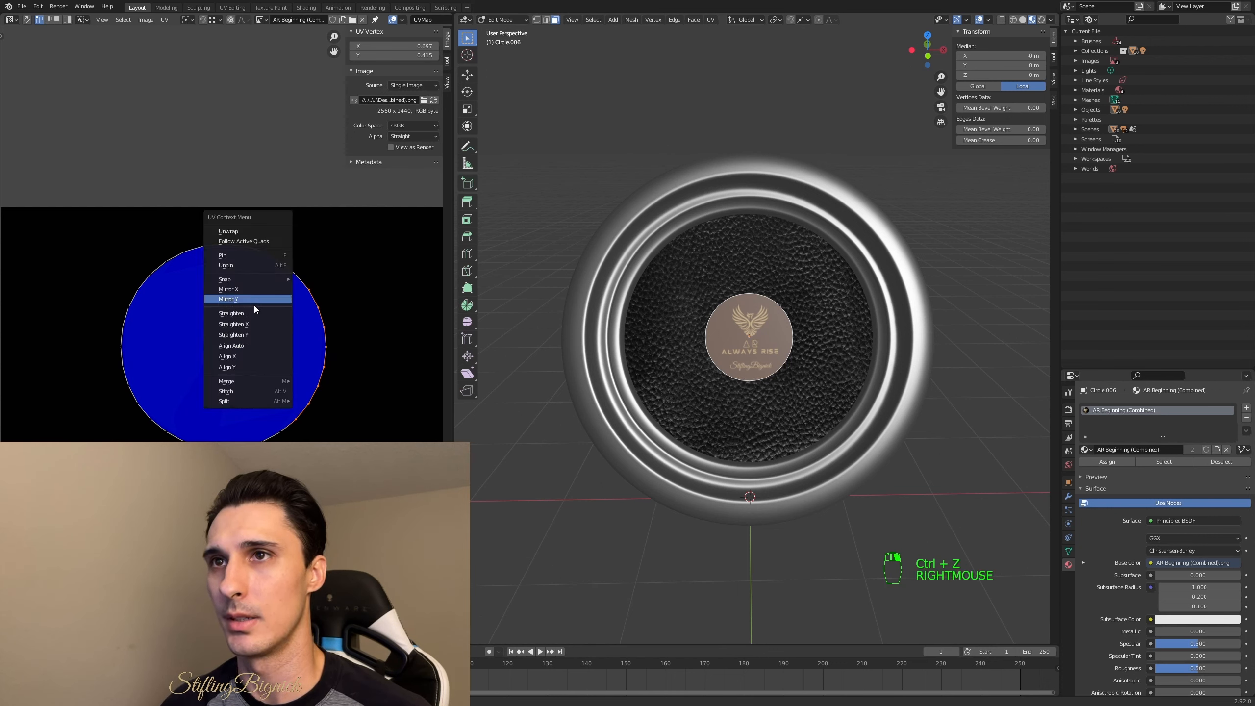
left_click(378, 311)
key("a")
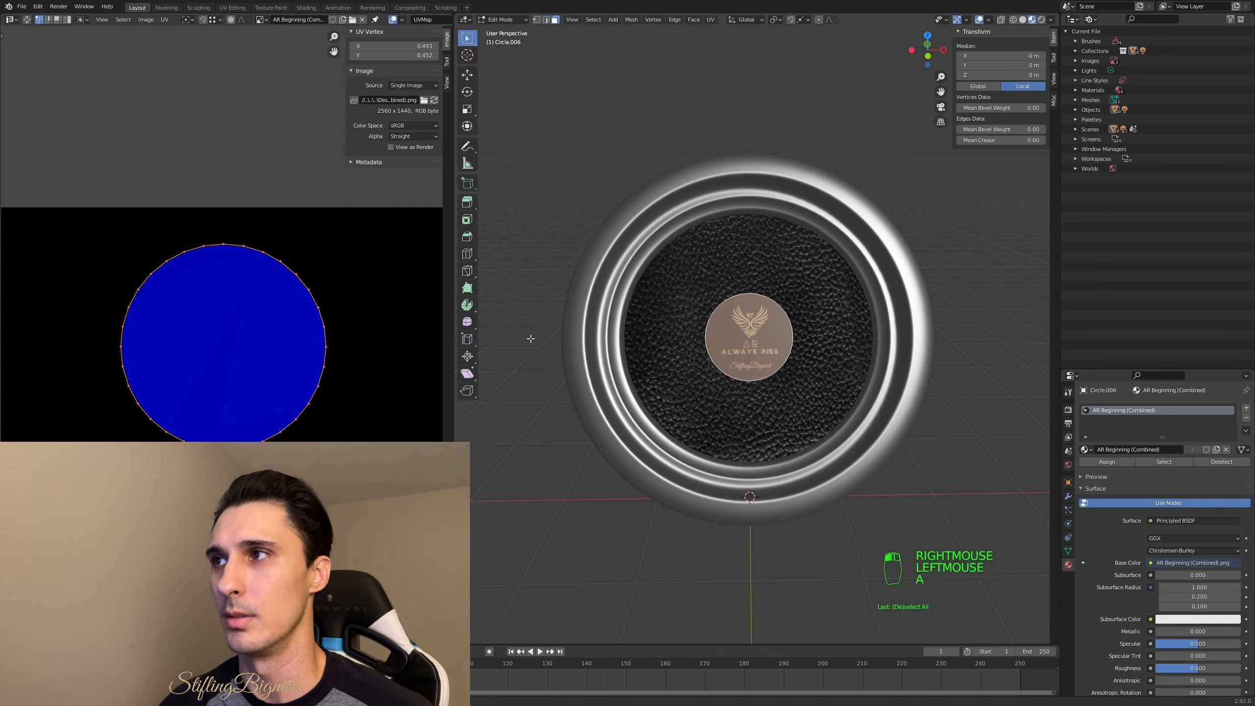
right_click(339, 347)
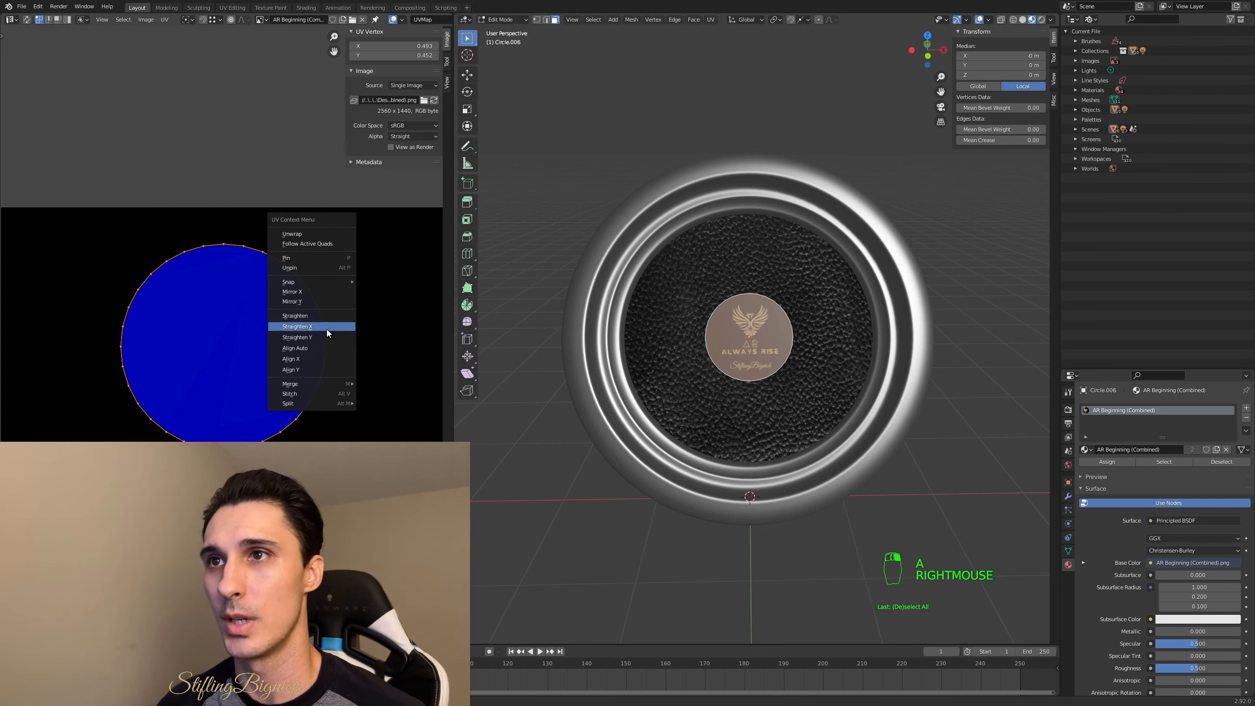
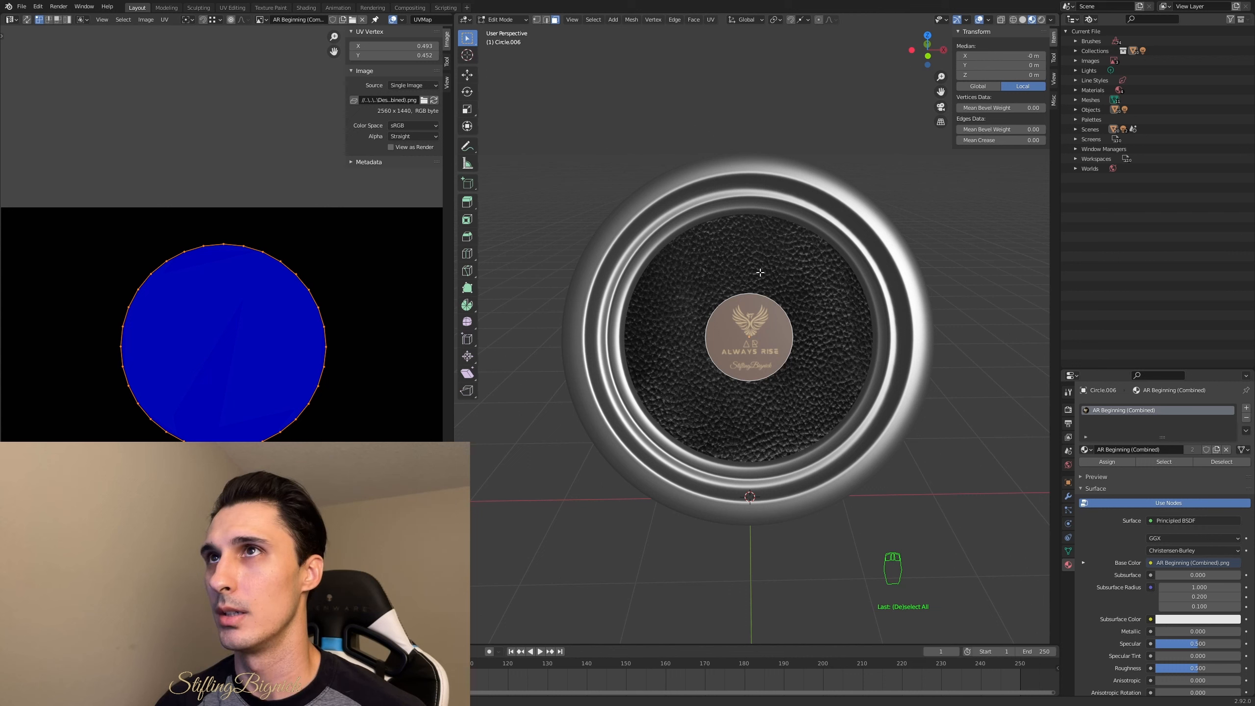
left_click(373, 300)
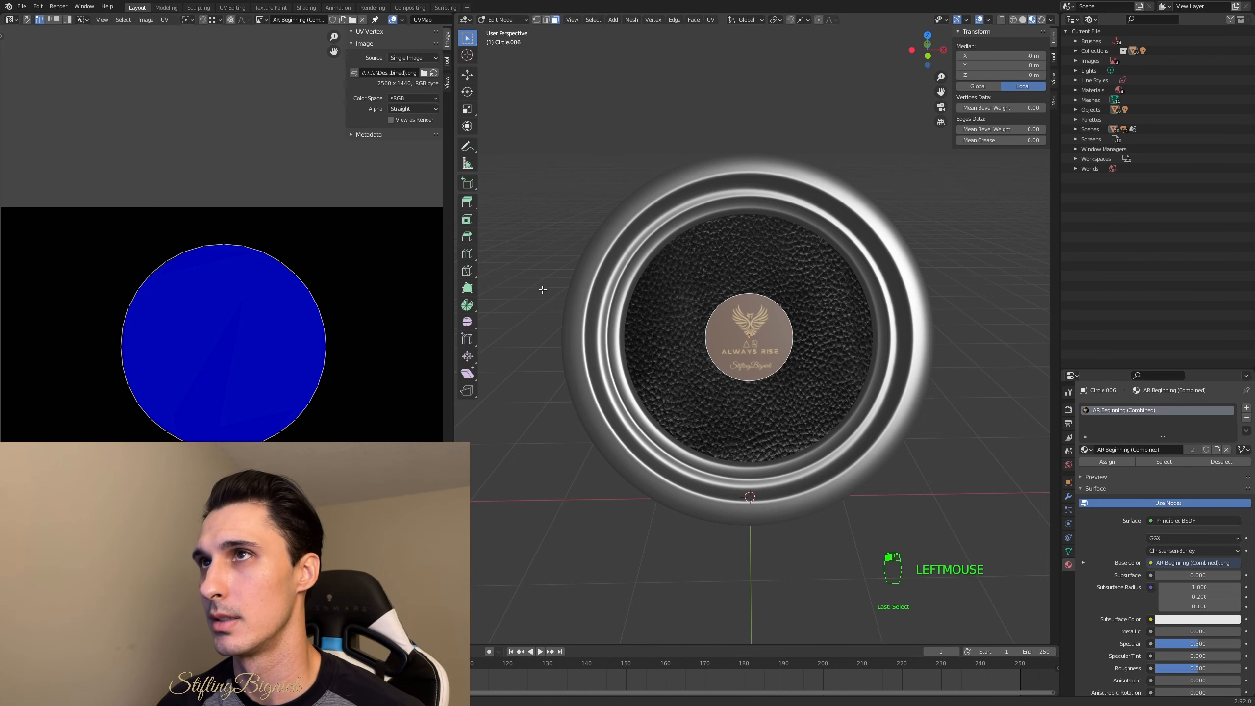
- Leave Edit Mode, select the cup body, and set its X rotation to 0°
scroll(621, 136, "up", 2)
scroll(621, 137, "down", 1)
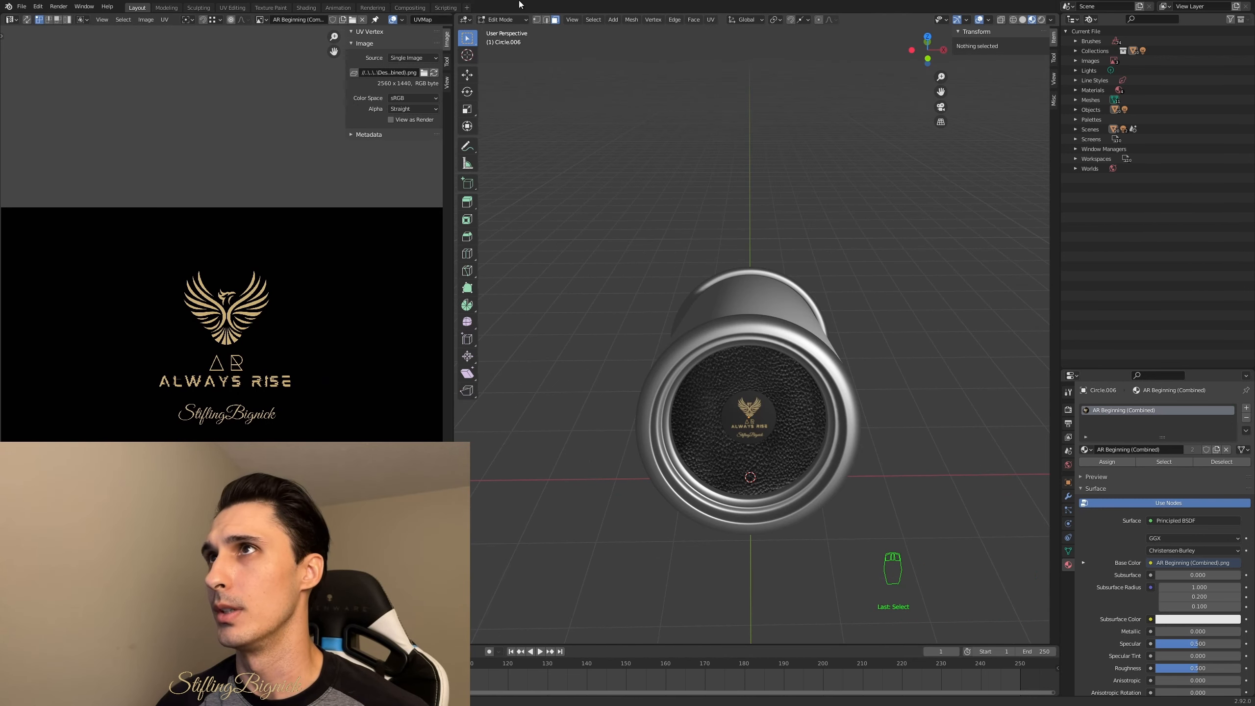
key("Tab")
left_click(745, 296)
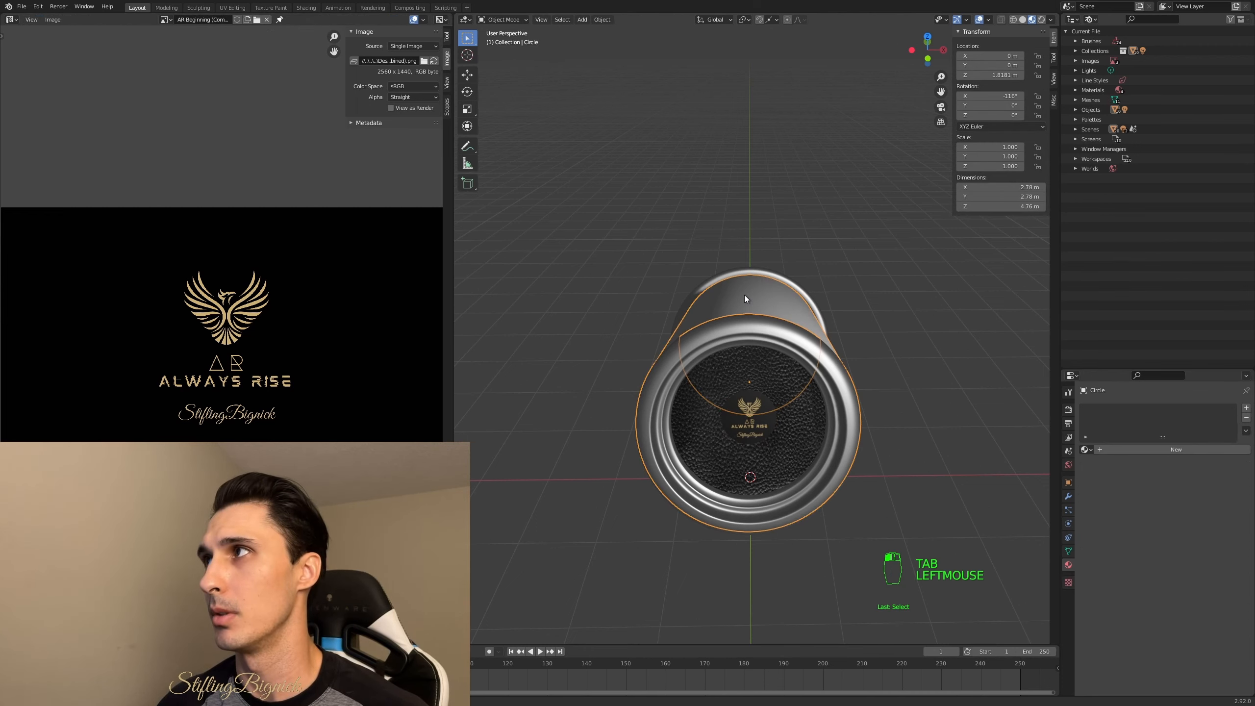
mouse_move(767, 288)
middle_mouse_down()
mouse_move(769, 346)
mouse_move(769, 289)
middle_mouse_up()
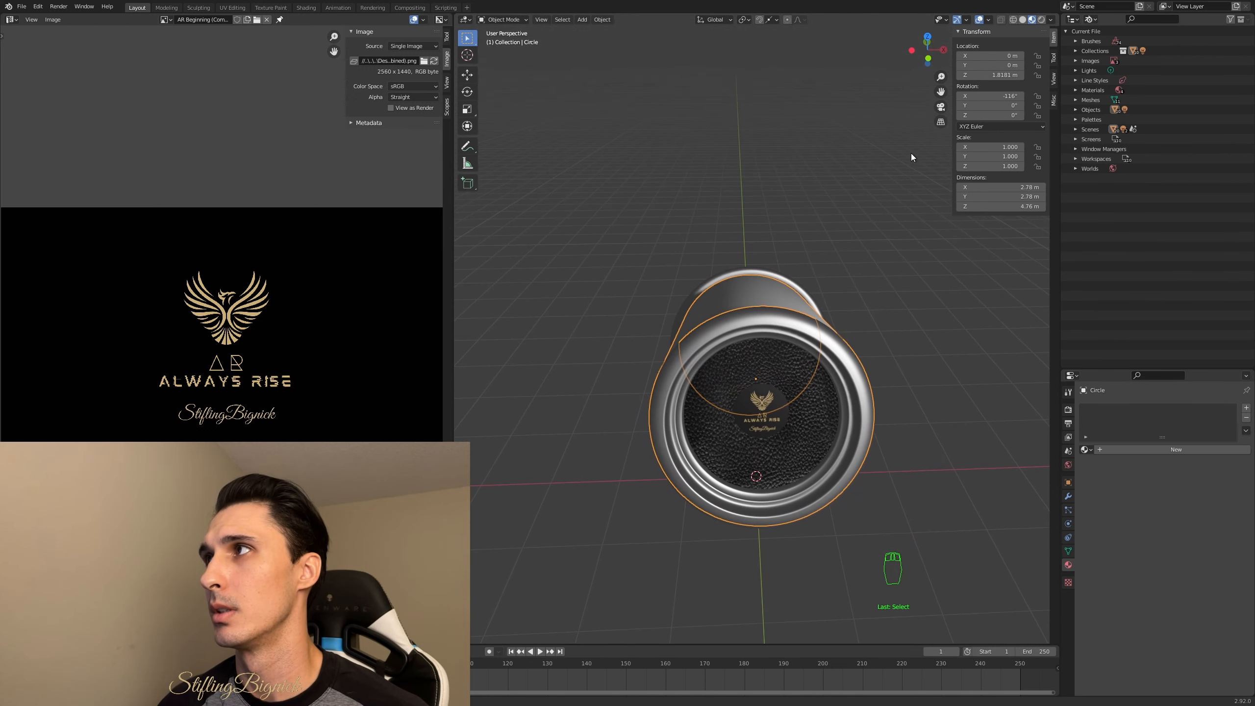
left_click(1003, 97)
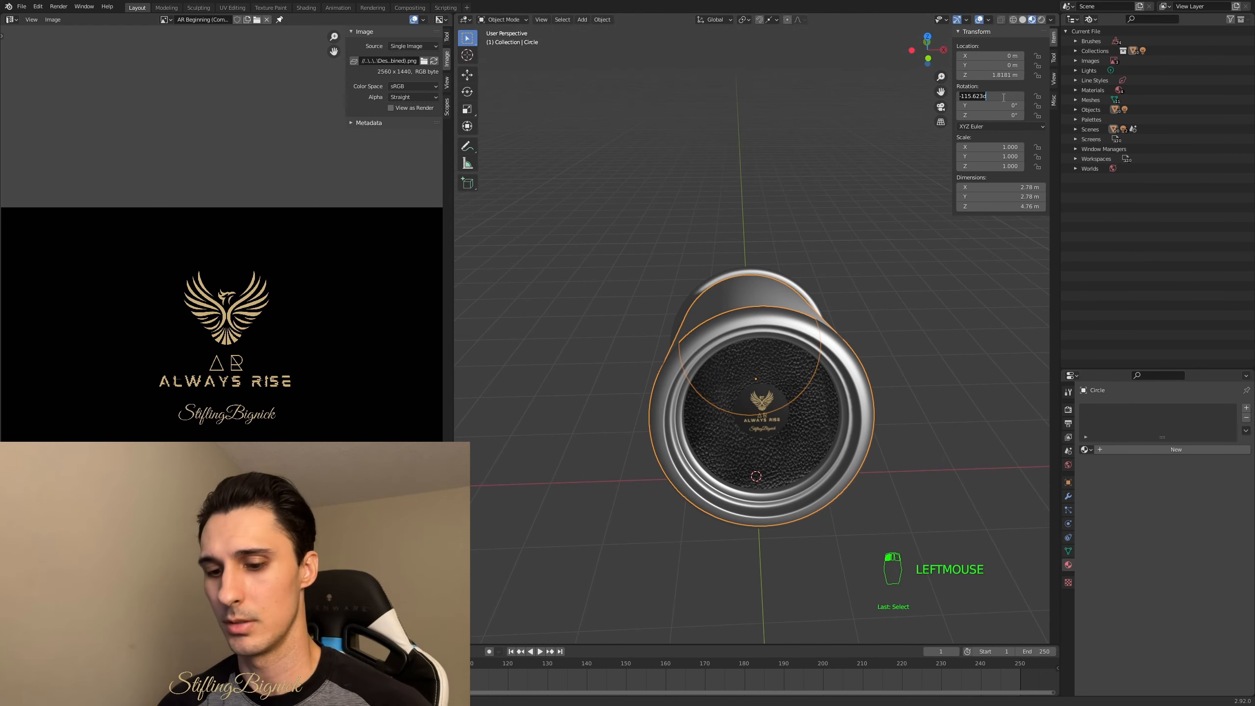
type("0")
key("Return")
- Examine the upright cup's body and lid from different angles and distances
scroll(906, 351, "down", 2)
middle_click_drag(926, 252, 804, 254)
scroll(902, 350, "down", 1)
scroll(826, 255, "down", 1)
scroll(817, 262, "down", 1)
scroll(818, 262, "down", 1)
scroll(818, 262, "up", 1)
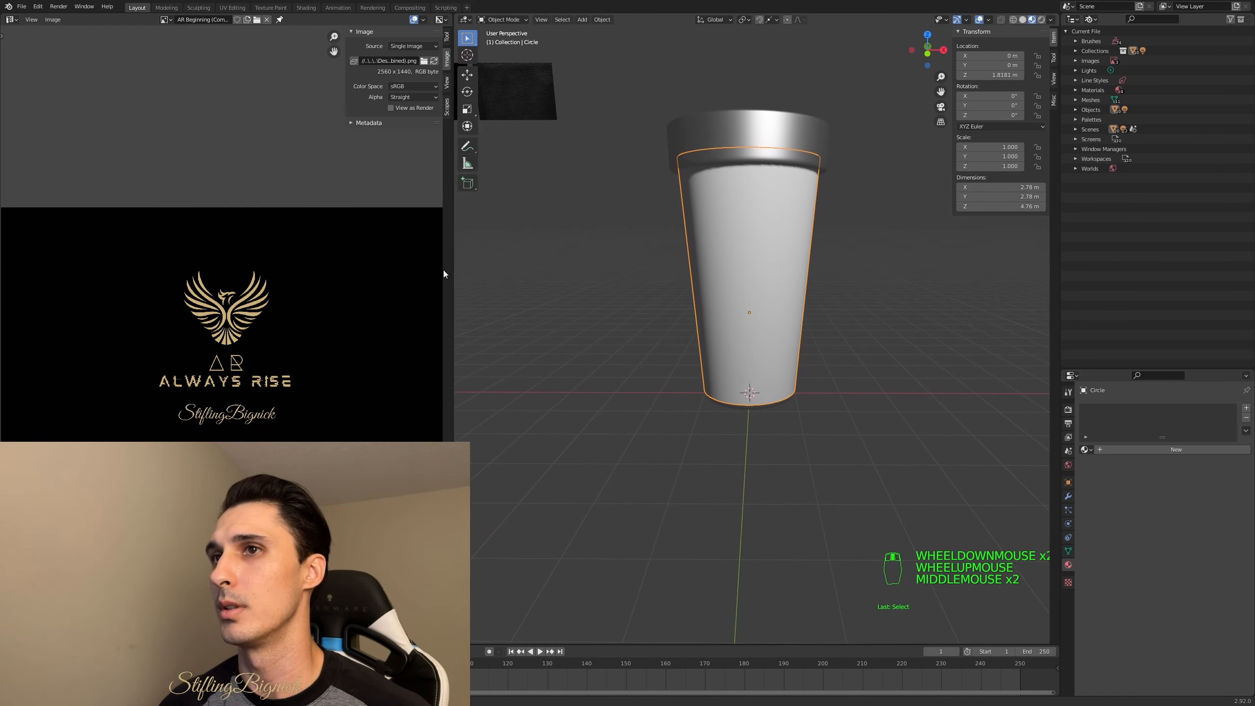
middle_click_drag(752, 257, 551, 263)
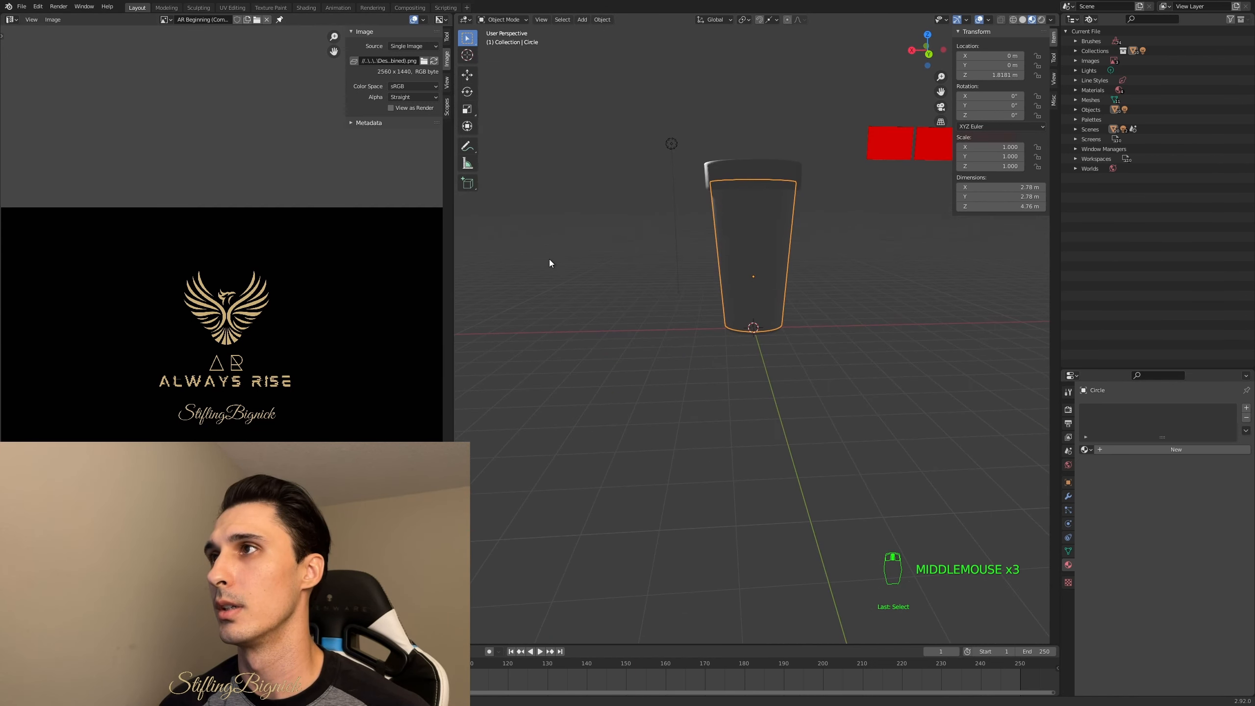
middle_click_drag(712, 251, 914, 254)
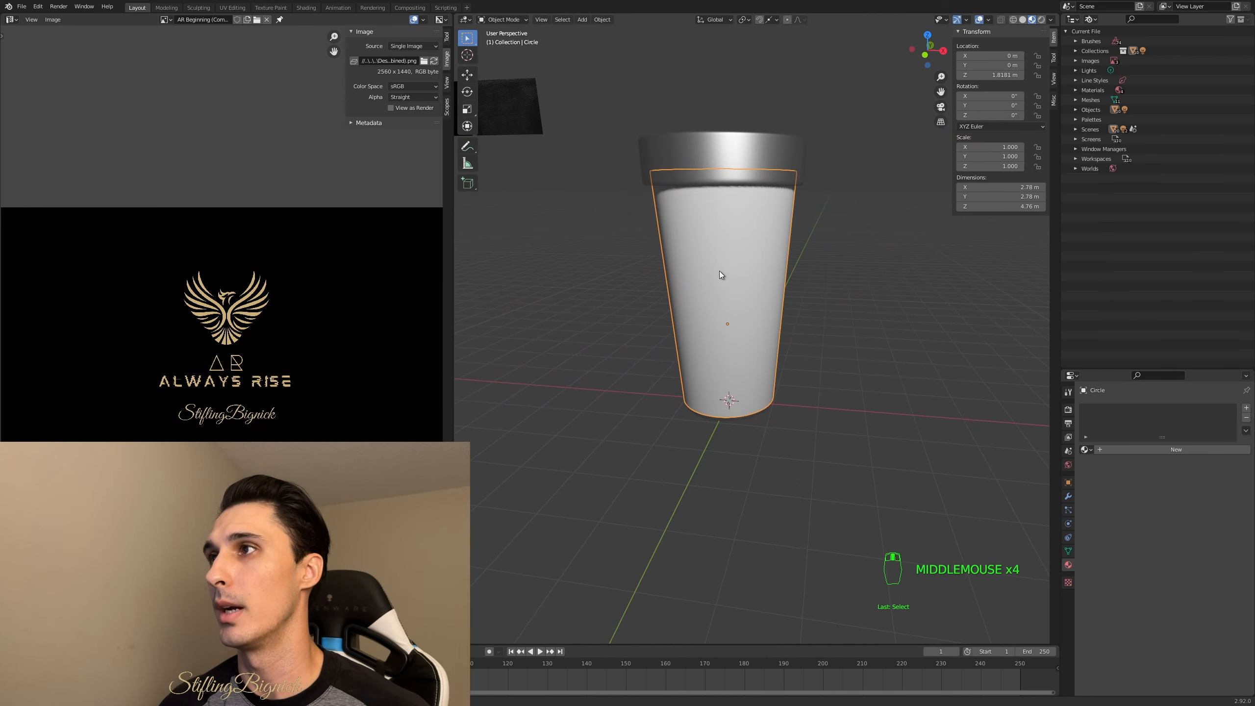
scroll(720, 271, "up", 2)
middle_click_drag(720, 271, 755, 266)
scroll(719, 271, "up", 1)
scroll(741, 273, "down", 1)
scroll(741, 276, "up", 1)
scroll(741, 276, "down", 1)
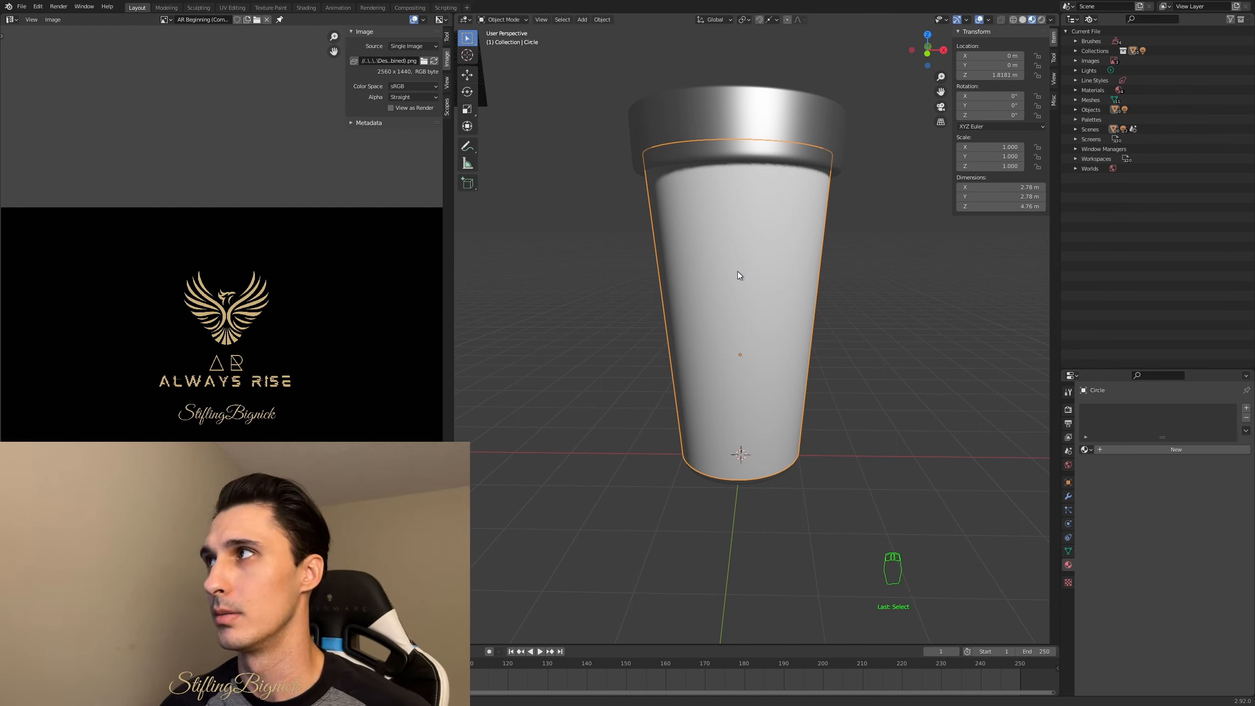
- Open the cup body's modifier settings and look through the modifiers available to add
left_click(1068, 497)
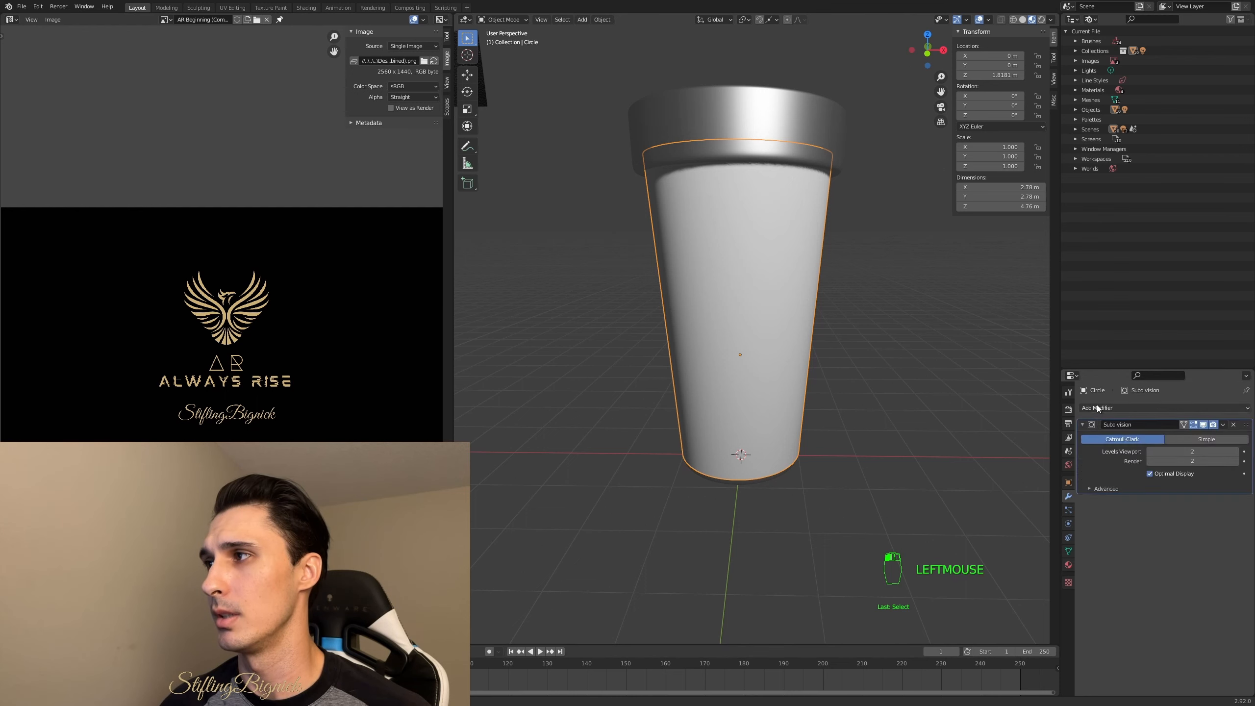
left_click(1096, 408)
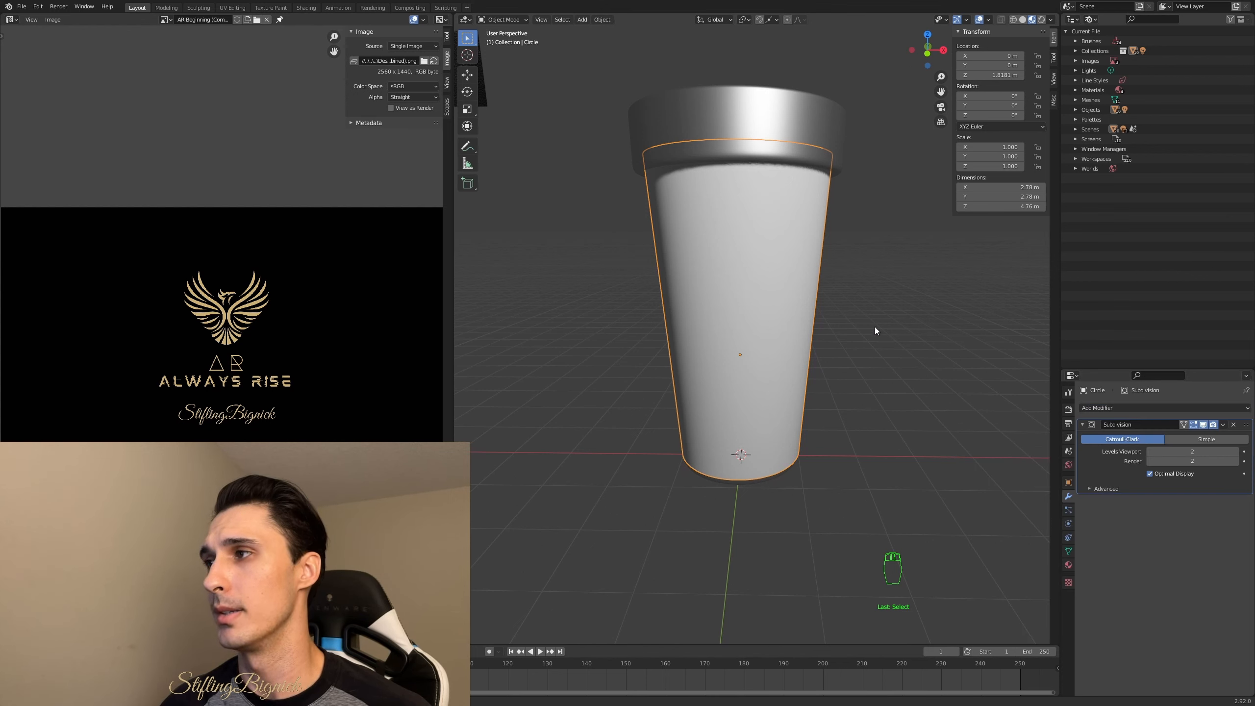
left_click(859, 358)
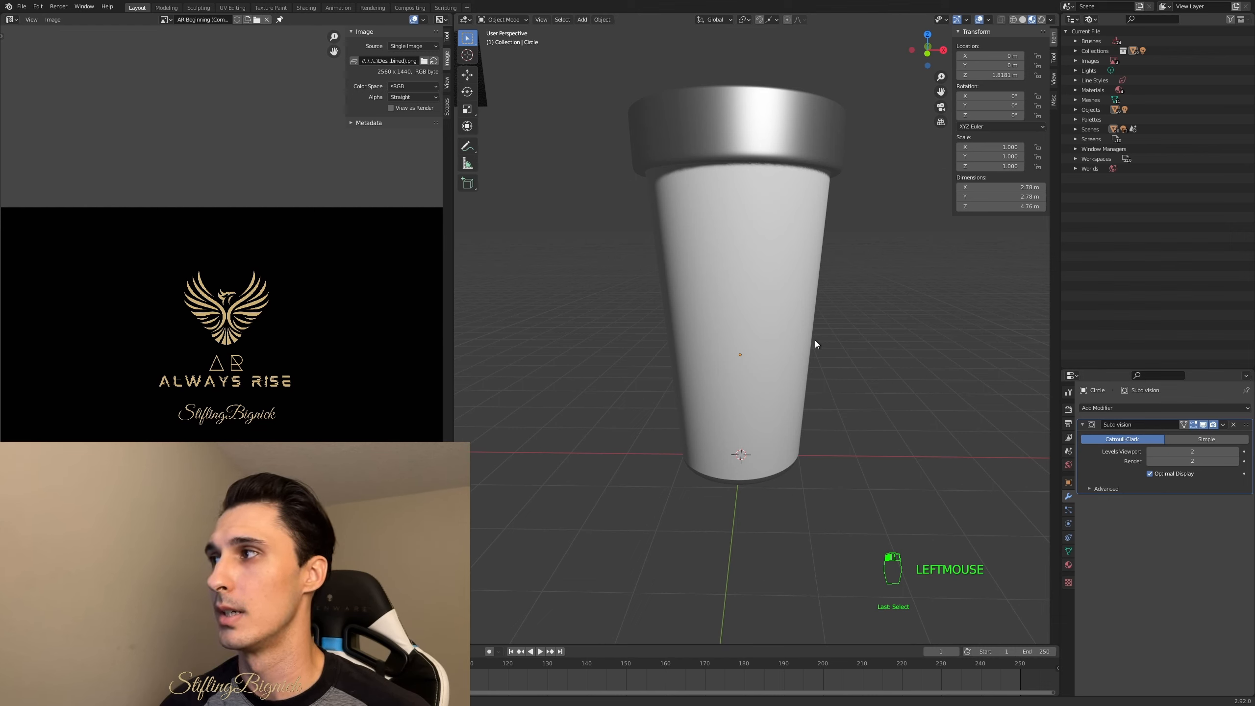
left_click(1104, 407)
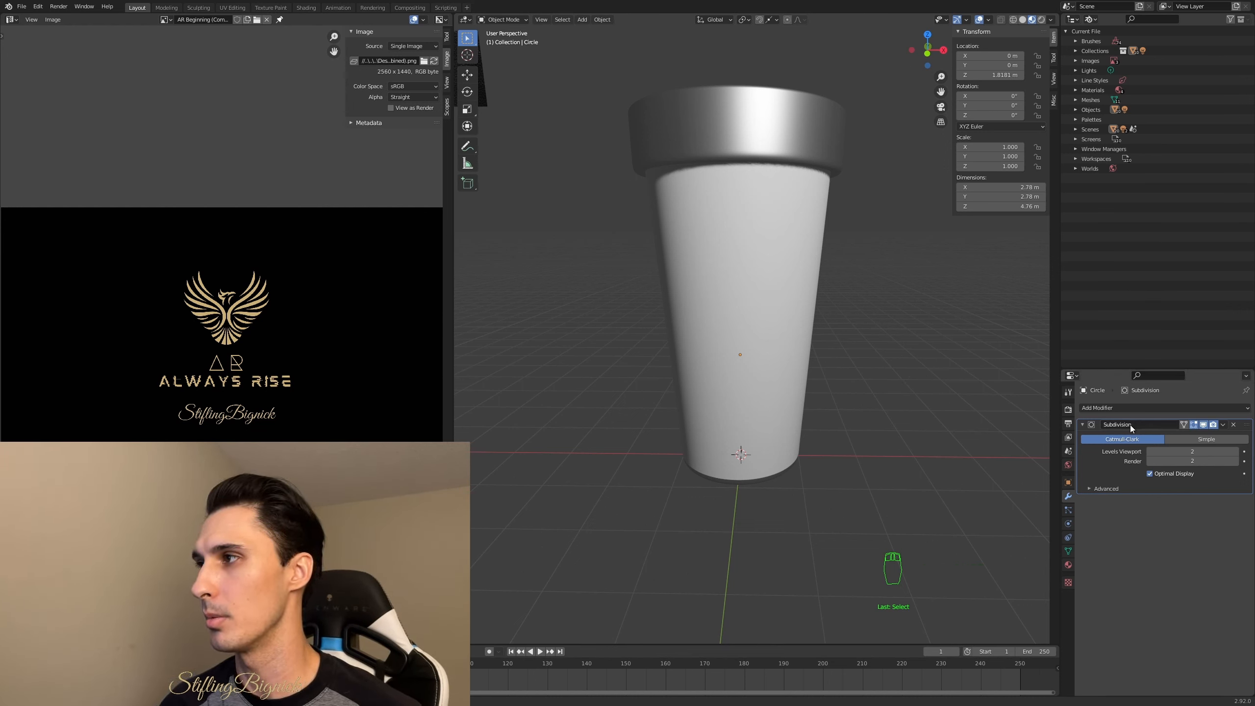
left_click(1141, 409)
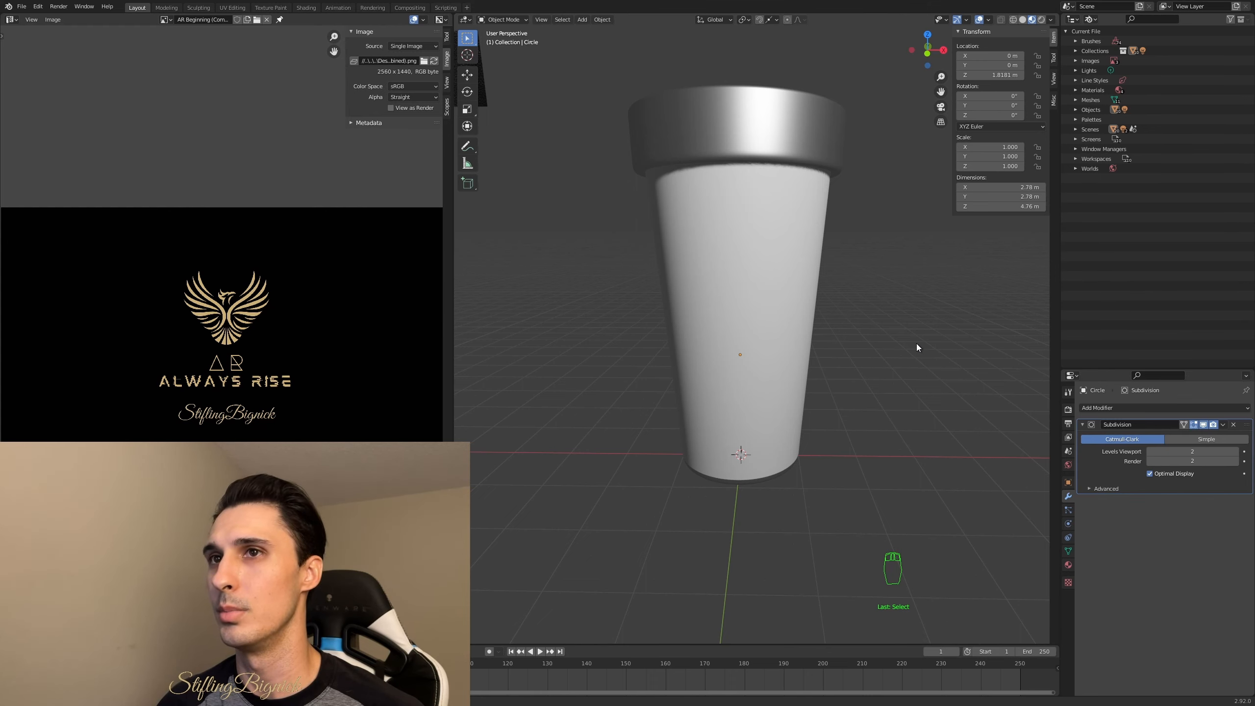
- Select the cup body, show it in solid shading, and enter Edit Mode with the lower wall and base in view
left_click(742, 279)
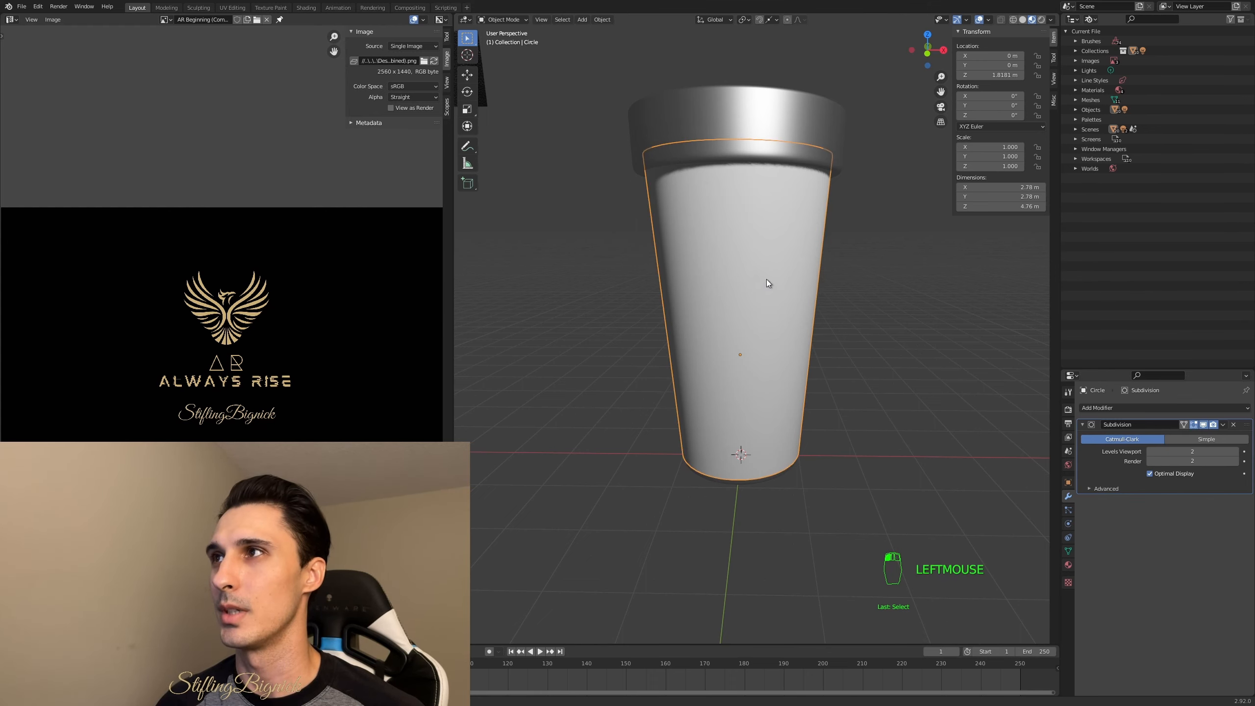
mouse_move(787, 279)
middle_mouse_down()
mouse_move(789, 263)
mouse_move(731, 290)
mouse_move(790, 273)
mouse_move(774, 278)
mouse_move(778, 298)
middle_mouse_up()
scroll(790, 263, "down", 2)
scroll(789, 279, "up", 2)
scroll(775, 267, "up", 2)
scroll(775, 270, "down", 1)
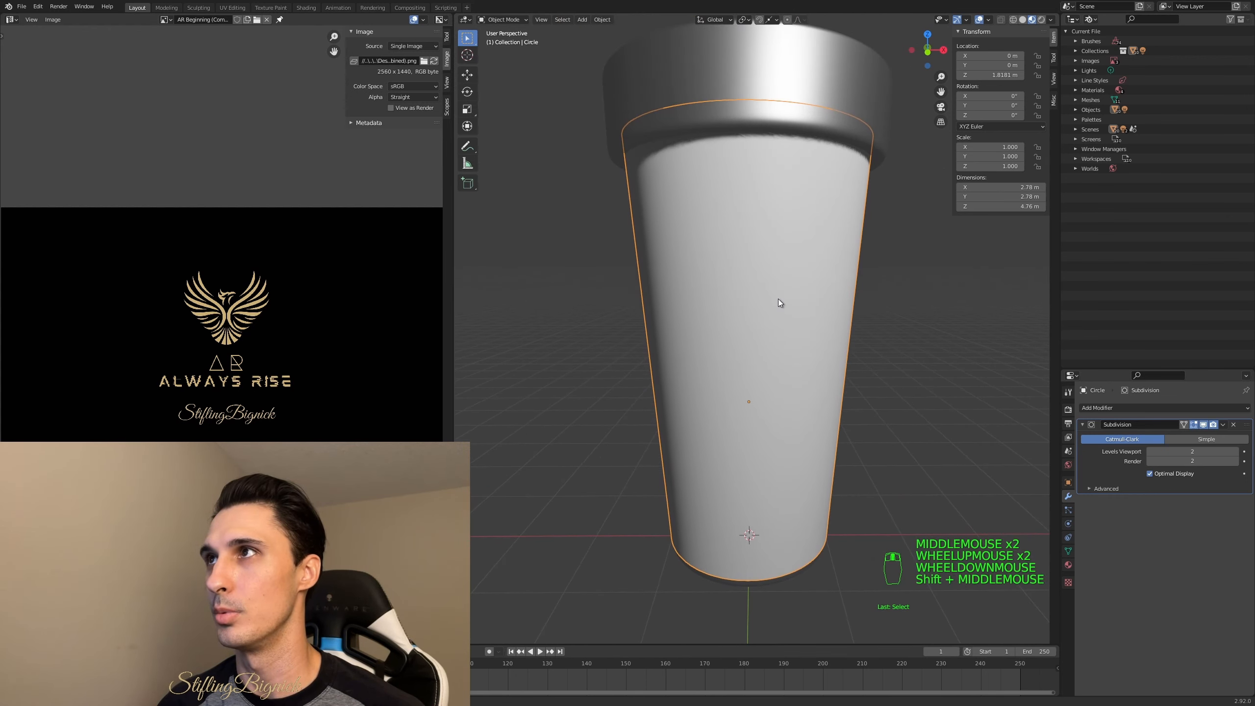
scroll(778, 298, "down", 1)
double_click(891, 300)
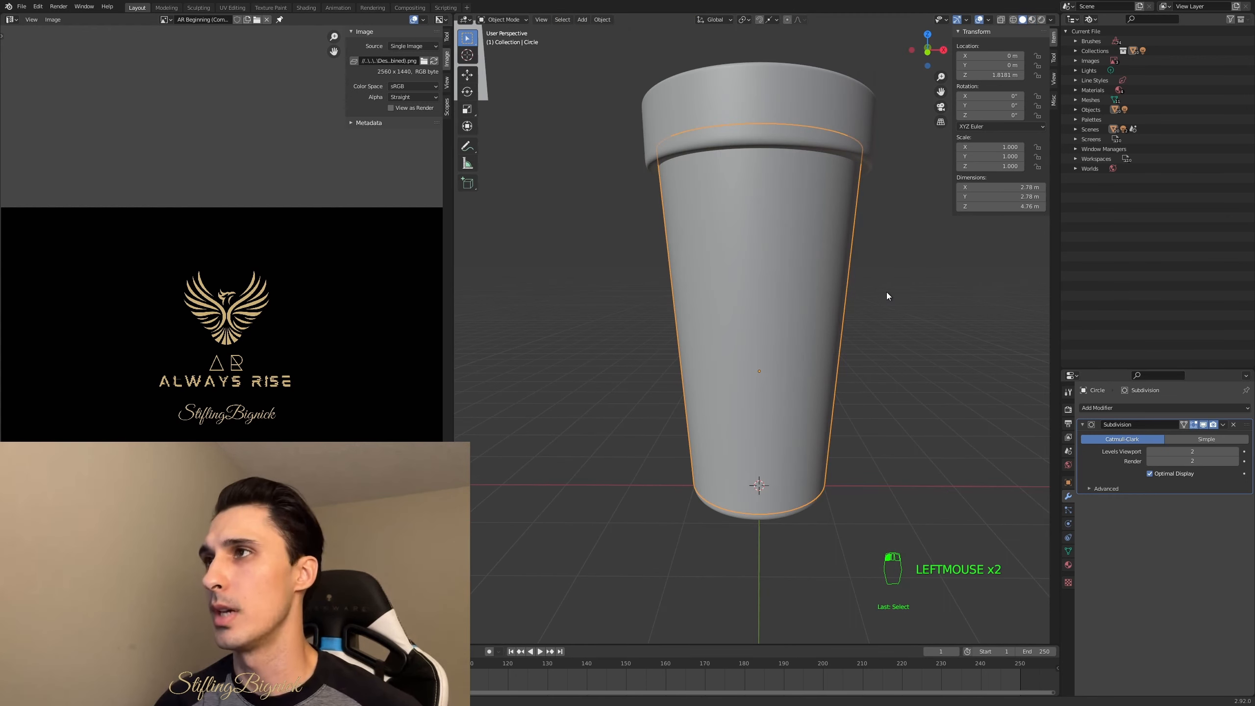
key("Tab")
middle_click_drag(751, 287, 696, 321, "shift")
scroll(750, 194, "up", 3)
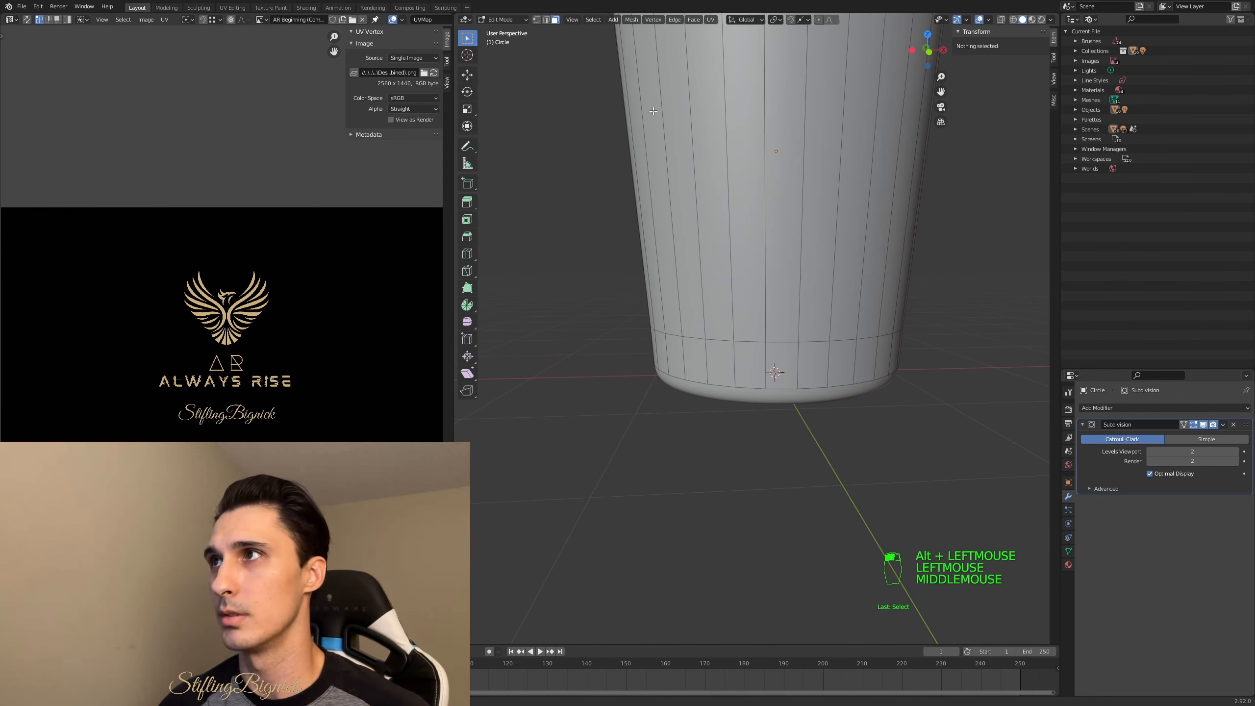
middle_click_drag(654, 112, 642, 113)
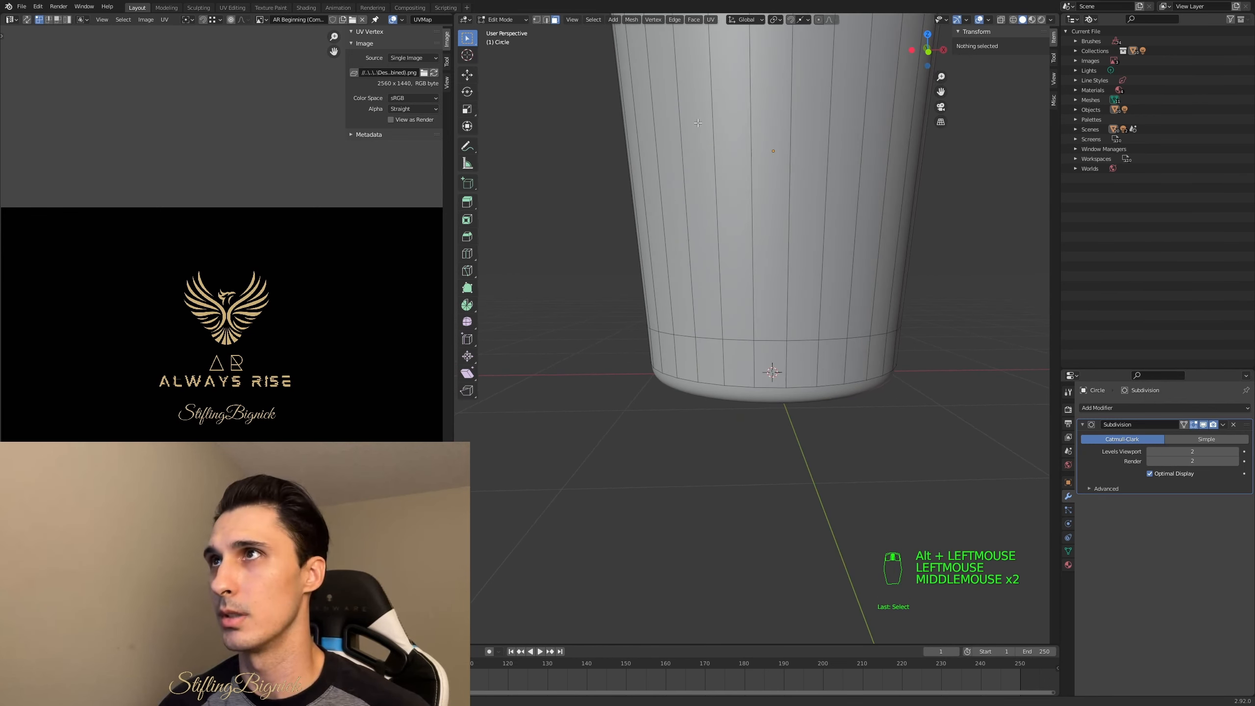
- In edge selection mode, select the horizontal edge loop just above the cup body's base and dissolve its edges
left_click(547, 20)
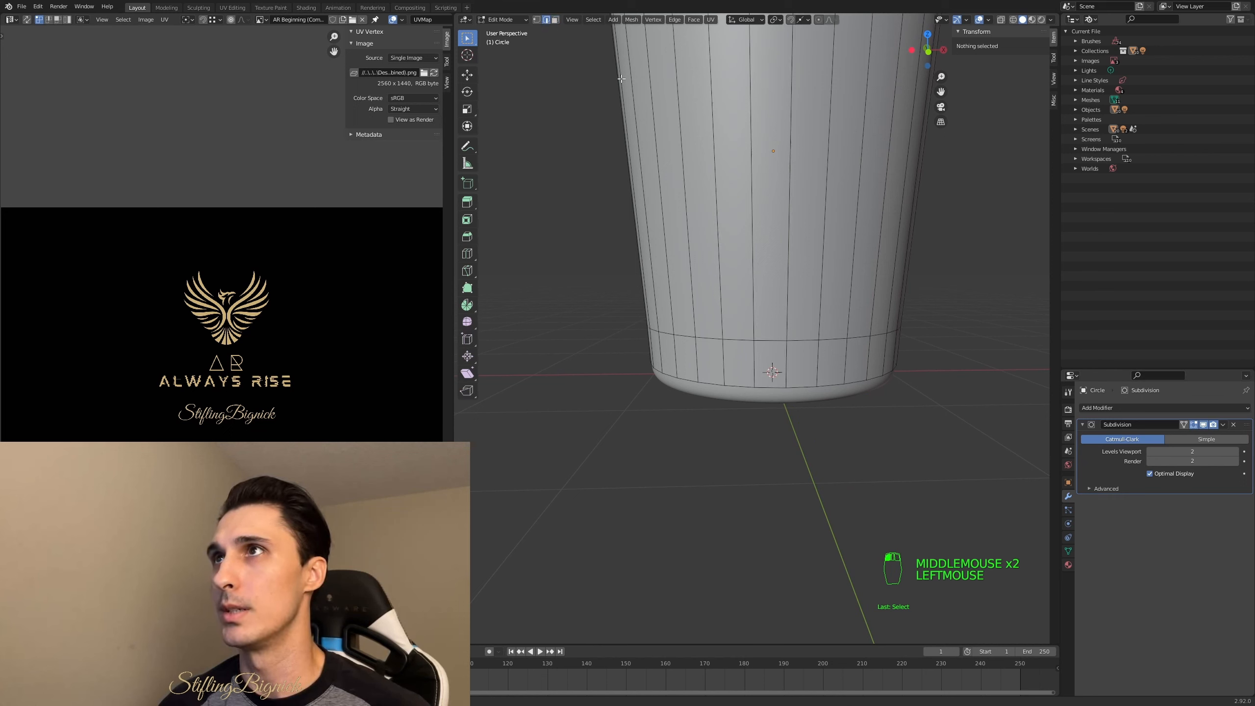
left_click(742, 340, "alt")
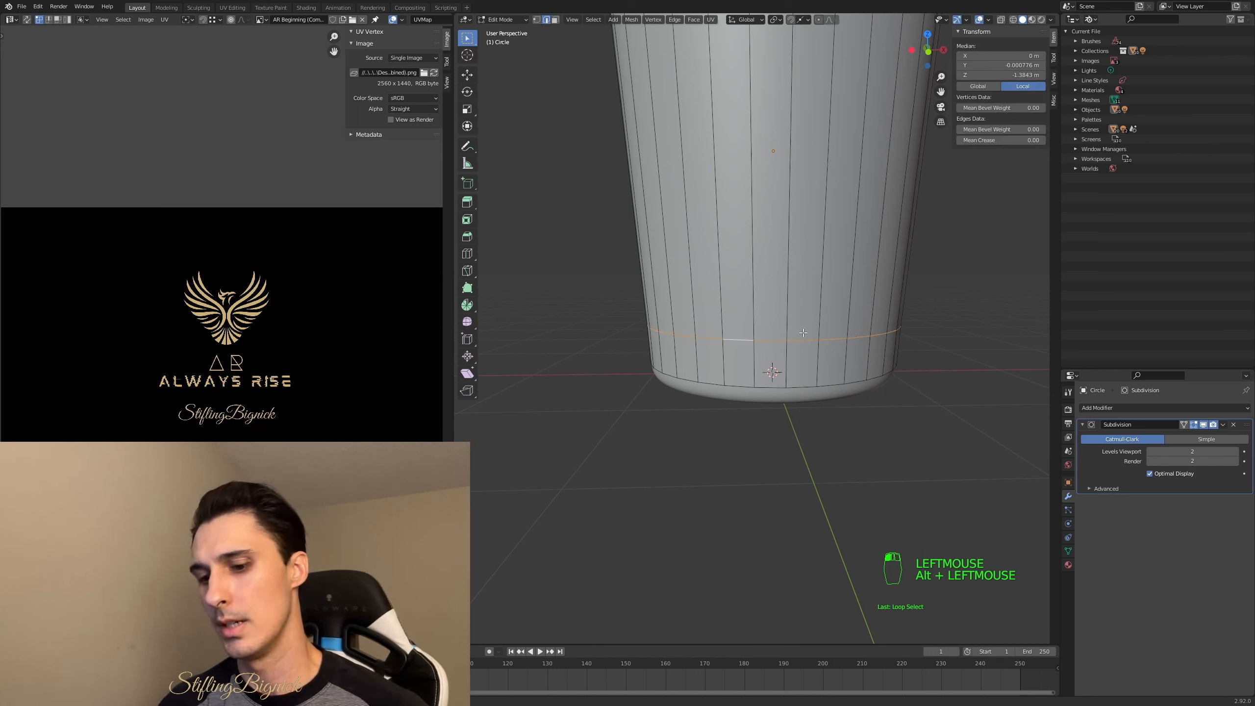
key("x")
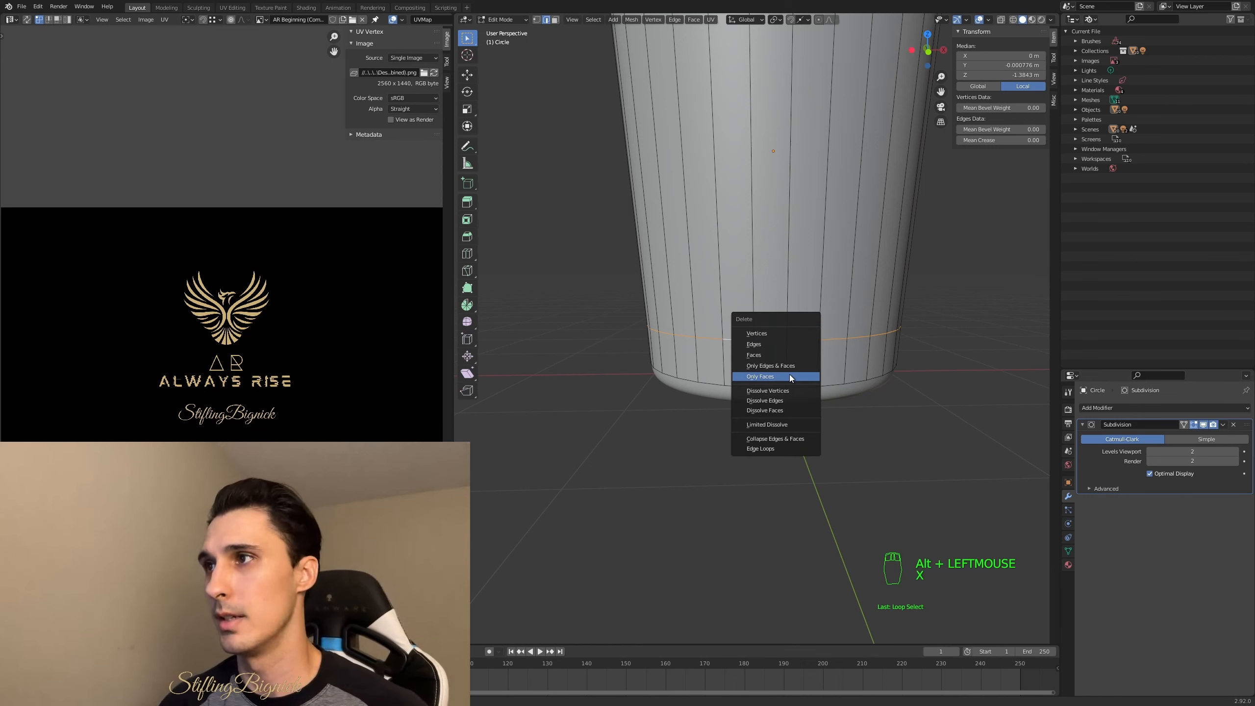
left_click(783, 400)
left_click(793, 327)
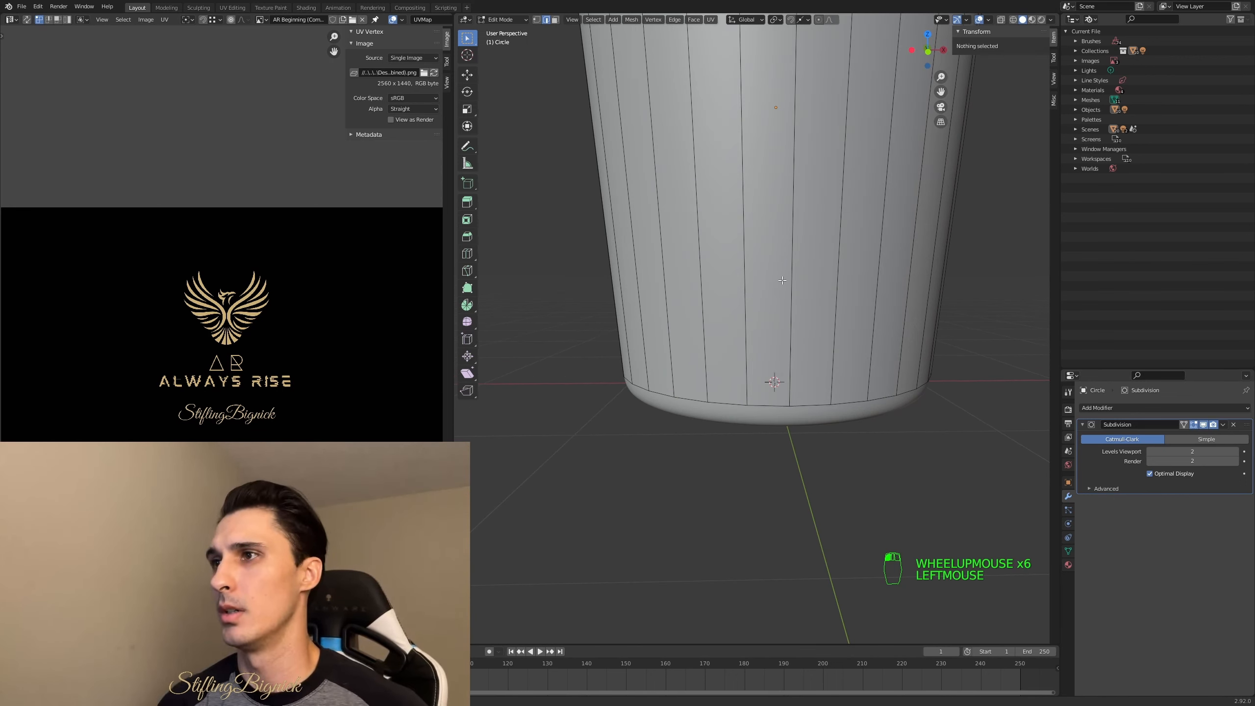
- Examine the cup body's wall and base edges from several sides
scroll(781, 267, "down", 2)
middle_click_drag(781, 268, 777, 339)
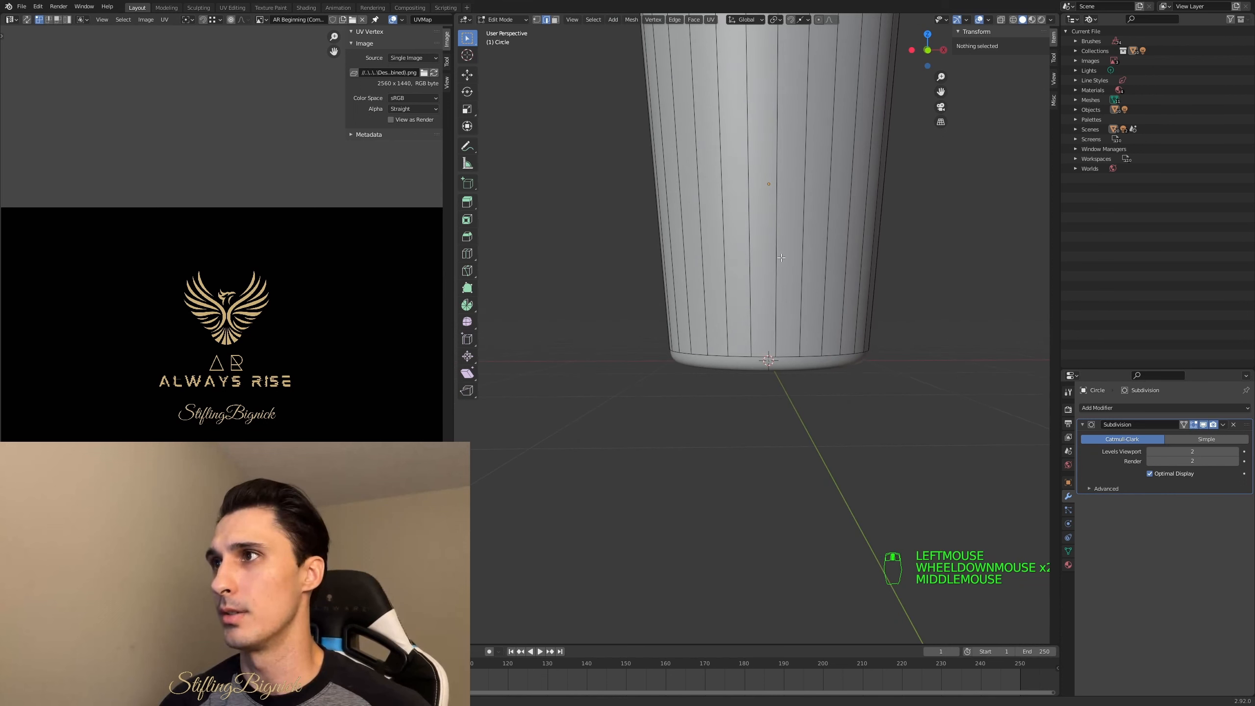
scroll(781, 259, "down", 1)
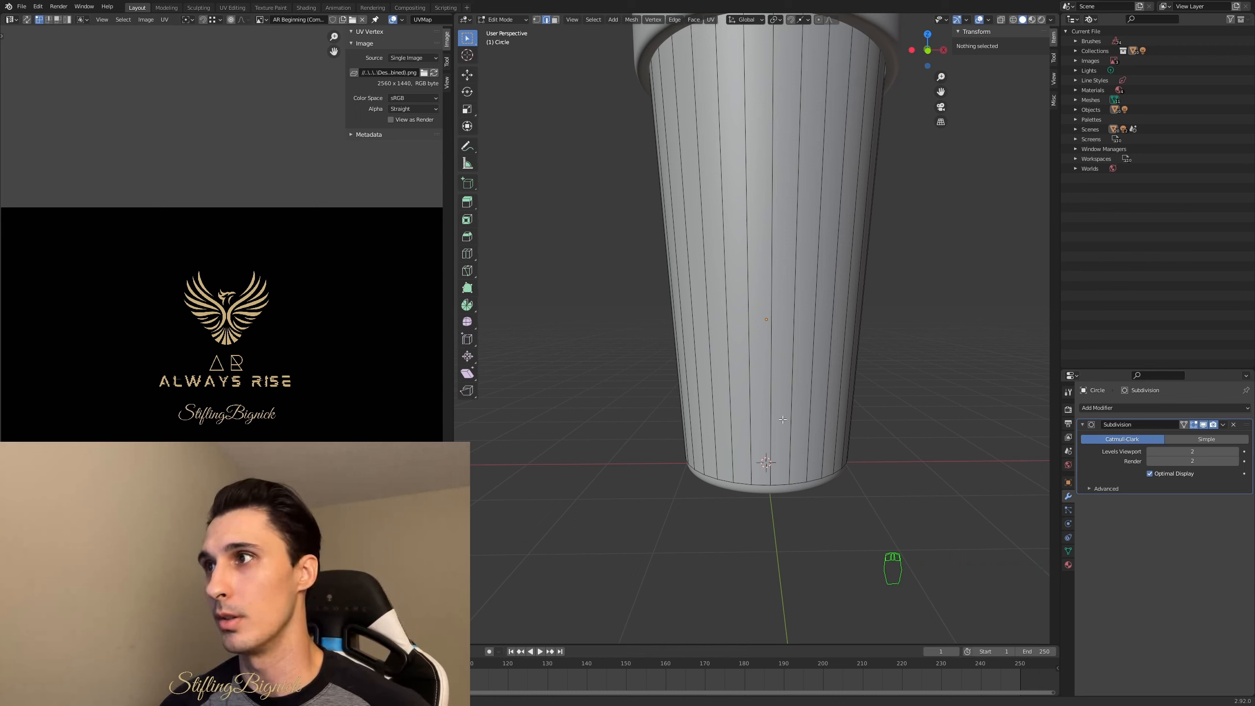
middle_click_drag(770, 379, 848, 411)
scroll(769, 443, "up", 2)
scroll(768, 443, "down", 1)
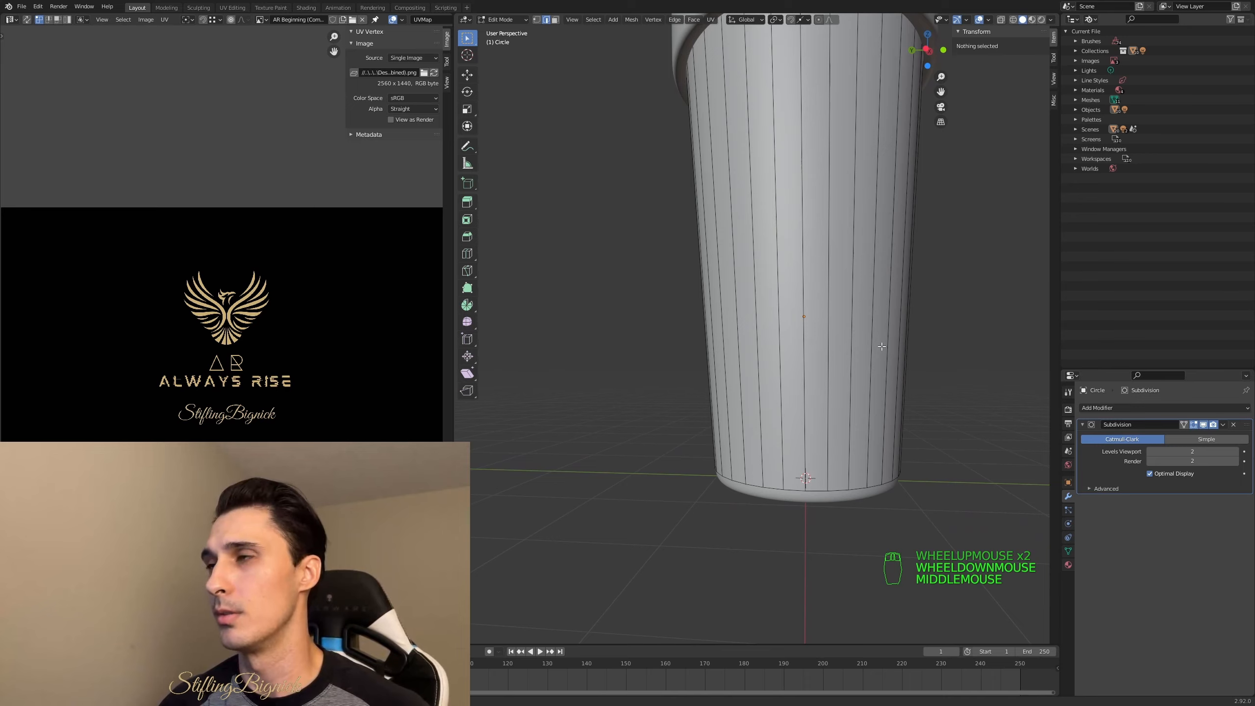
- In face selection mode, select the adjoining tall wall faces around the front half of the cup body, excluding the base
middle_click_drag(880, 346, 843, 356, "shift")
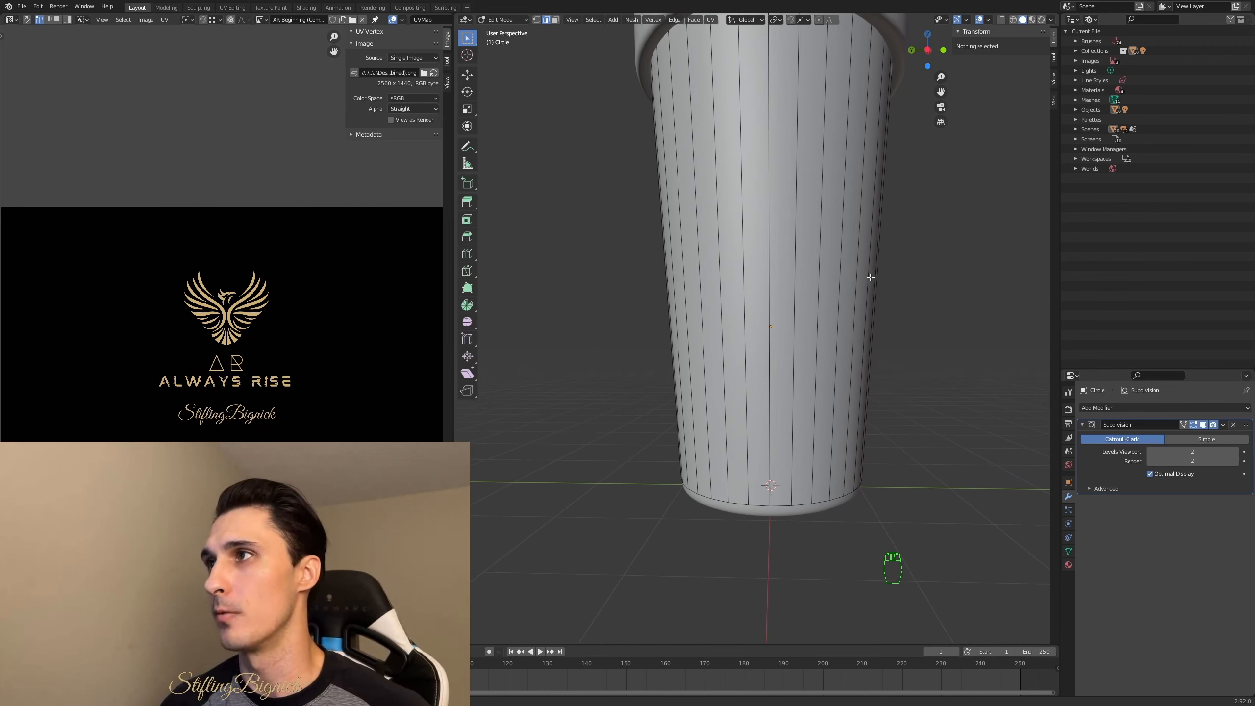
middle_click_drag(800, 321, 791, 322, "shift")
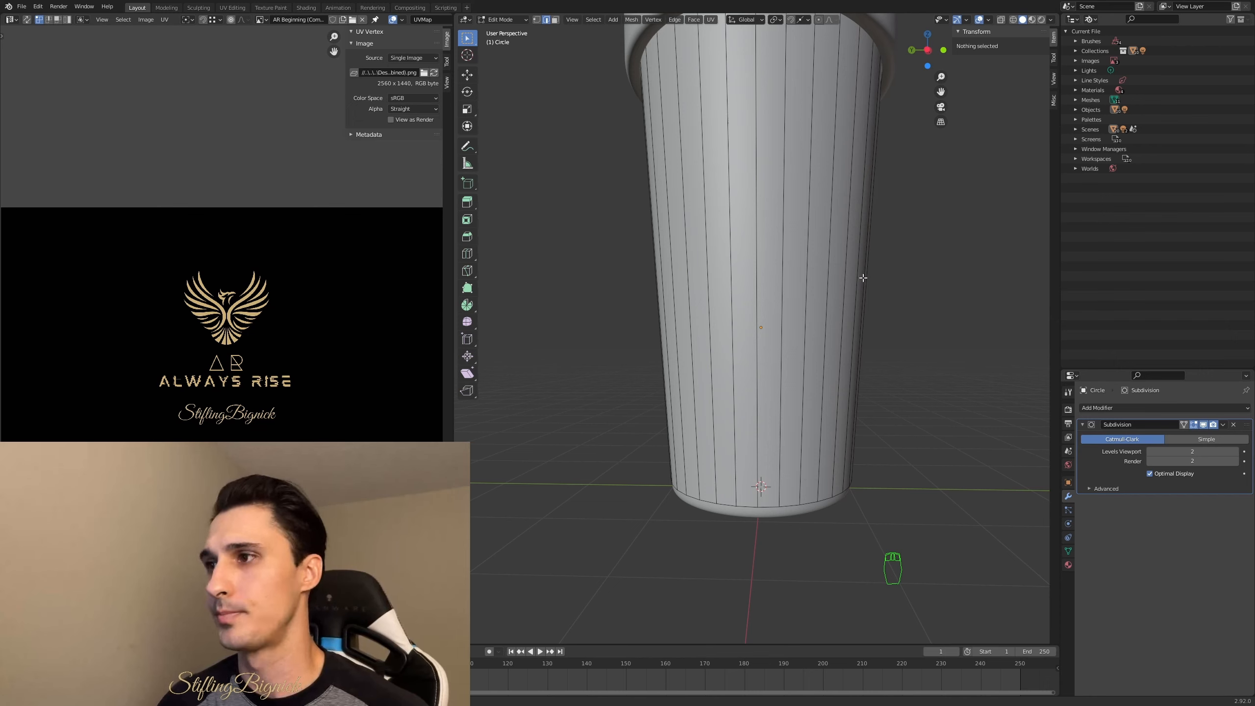
left_click(557, 21)
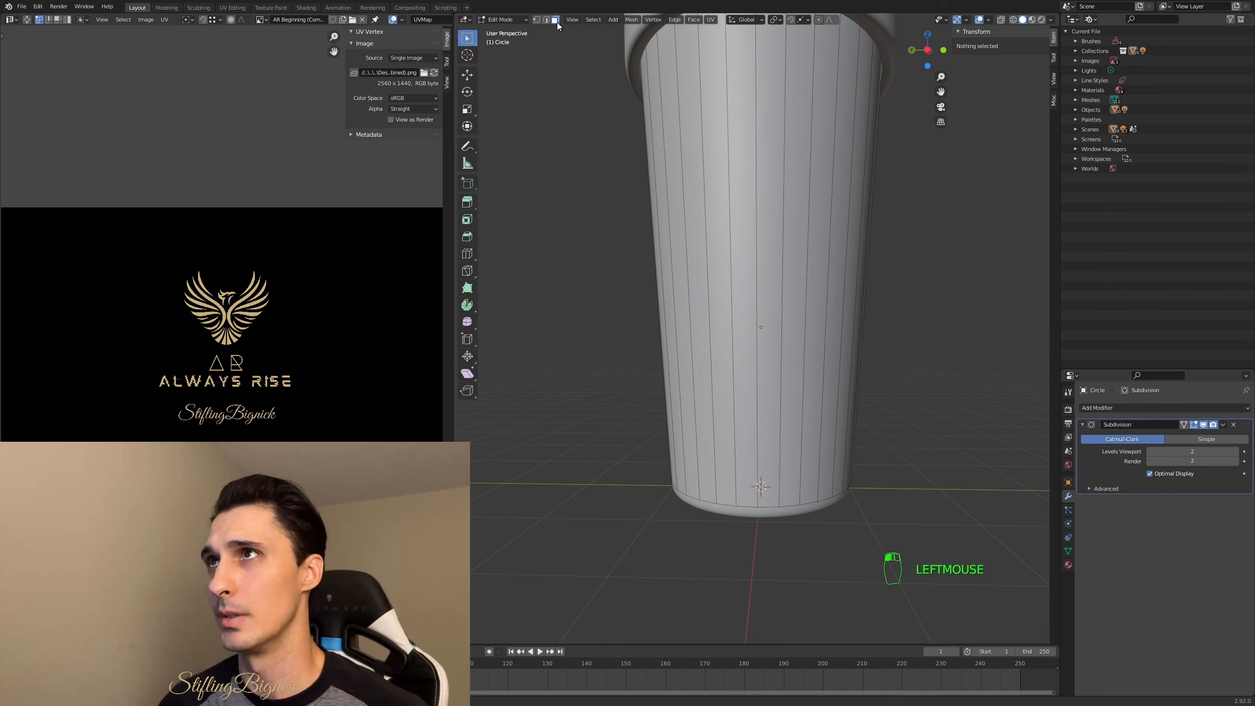
left_click(777, 390, "shift")
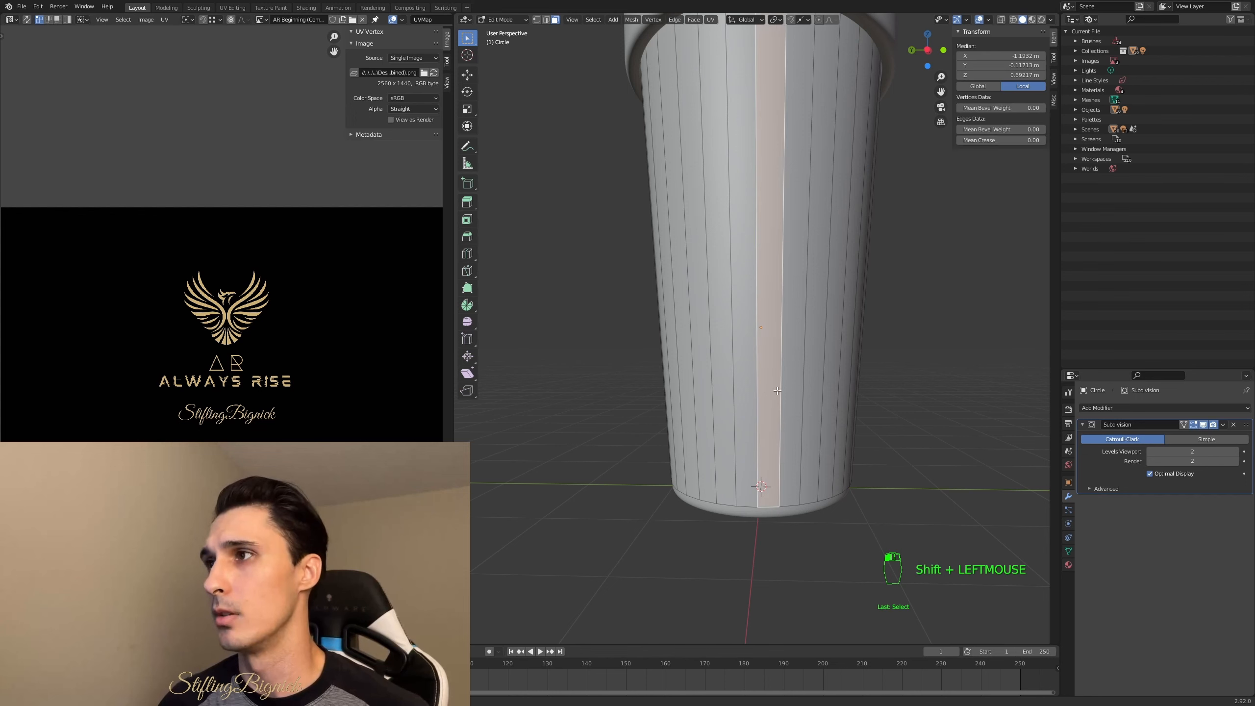
left_click(797, 391, "shift")
left_click(812, 391, "shift")
middle_click_drag(877, 392, 776, 387)
left_click(687, 380, "shift")
left_click(704, 379, "shift")
left_click(726, 381, "shift")
left_click(750, 381, "shift")
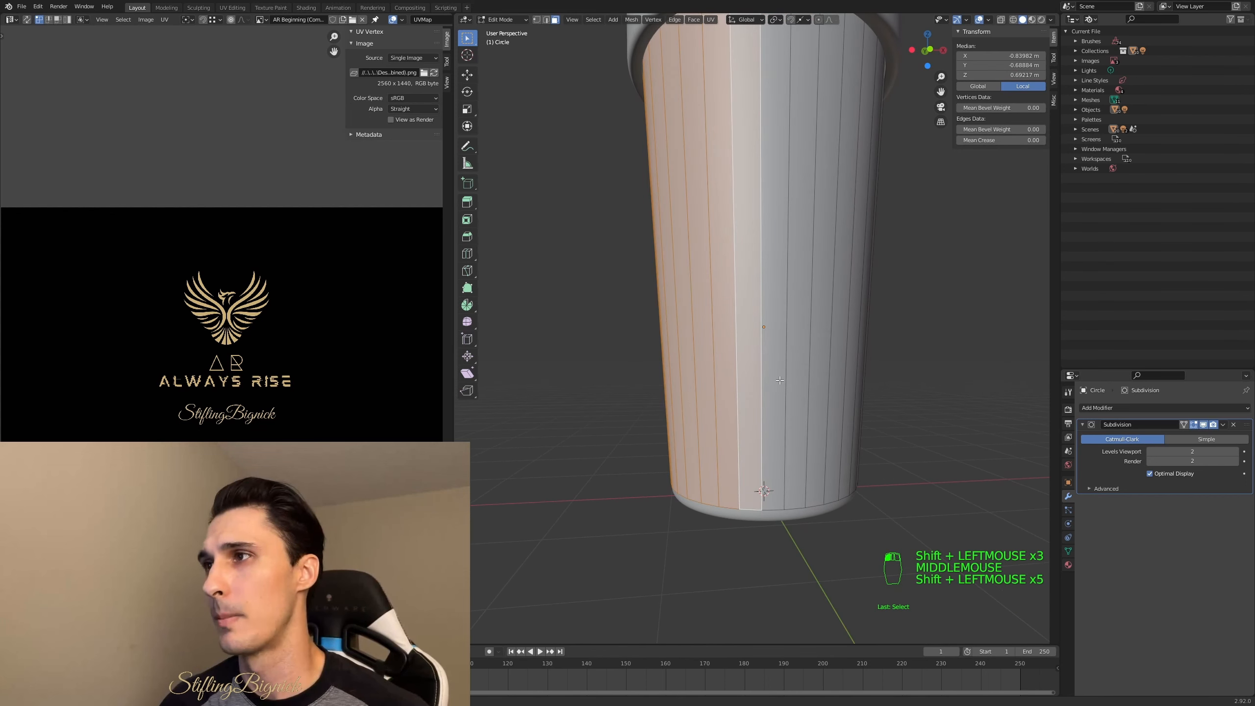
left_click(774, 381, "shift")
left_click(799, 382, "shift")
left_click(818, 382, "shift")
middle_click_drag(818, 382, 828, 414)
left_click(702, 383, "shift")
left_click(726, 384, "shift")
left_click(750, 384, "shift")
left_click(773, 384, "shift")
left_click(798, 384, "shift")
left_click(723, 386, "shift")
scroll(858, 374, "down", 1)
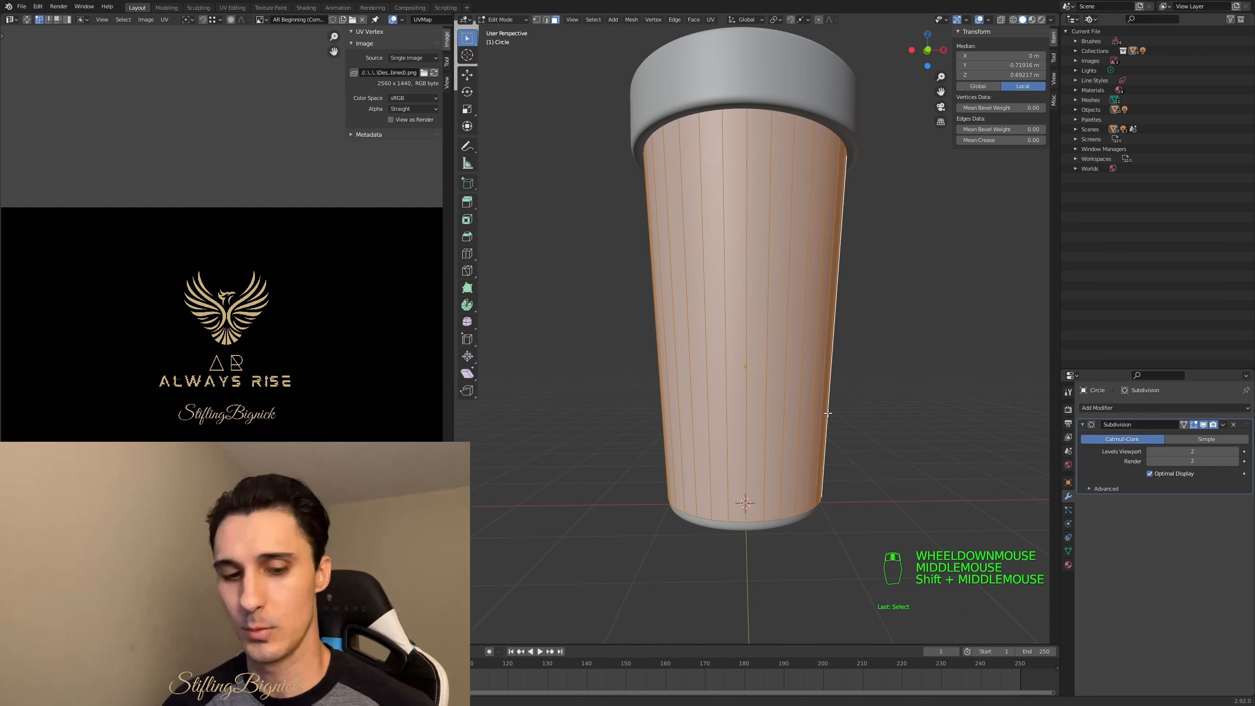
- Duplicate the selected wall faces in place and separate the copy into its own object by selection
key("shift+d")
key("shift+d")
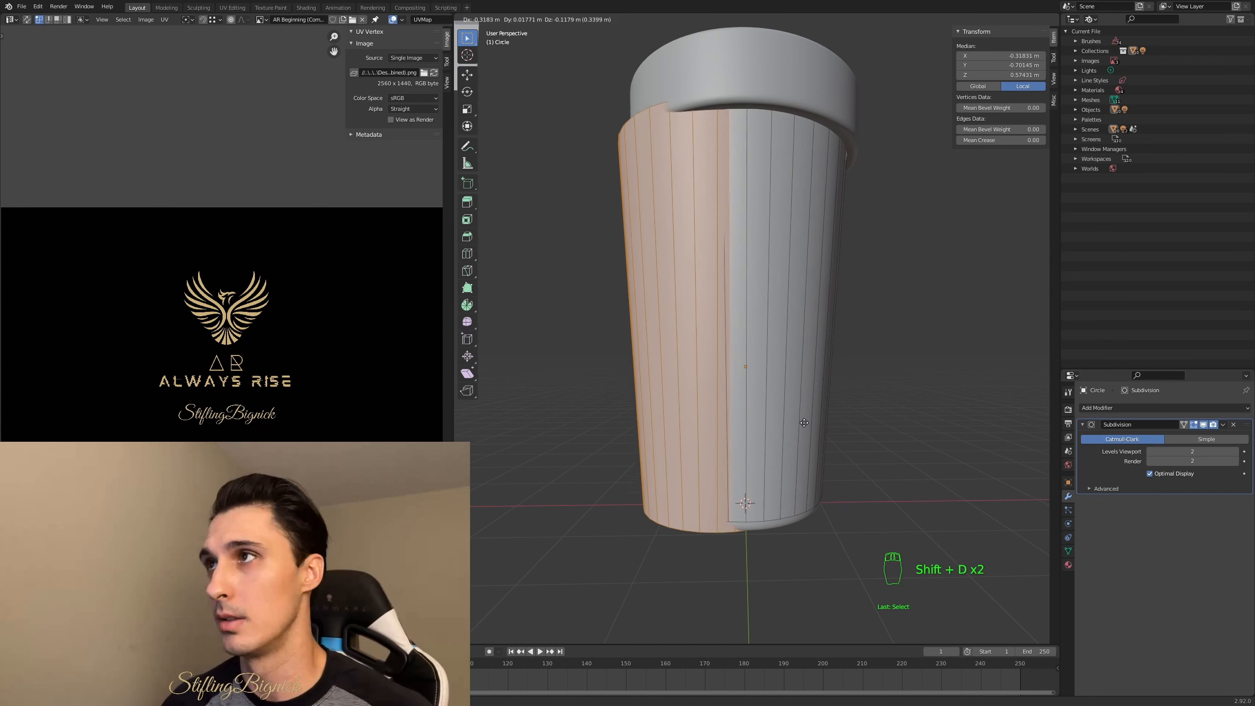
right_click(812, 421)
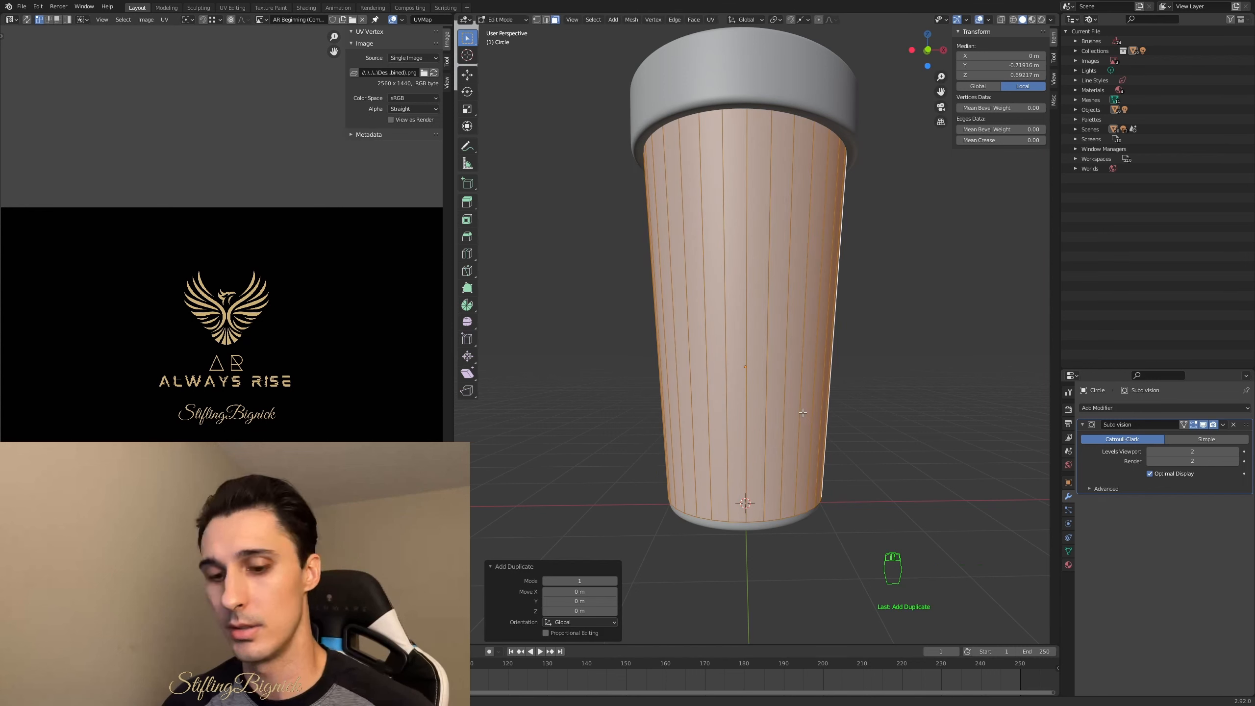
key("p")
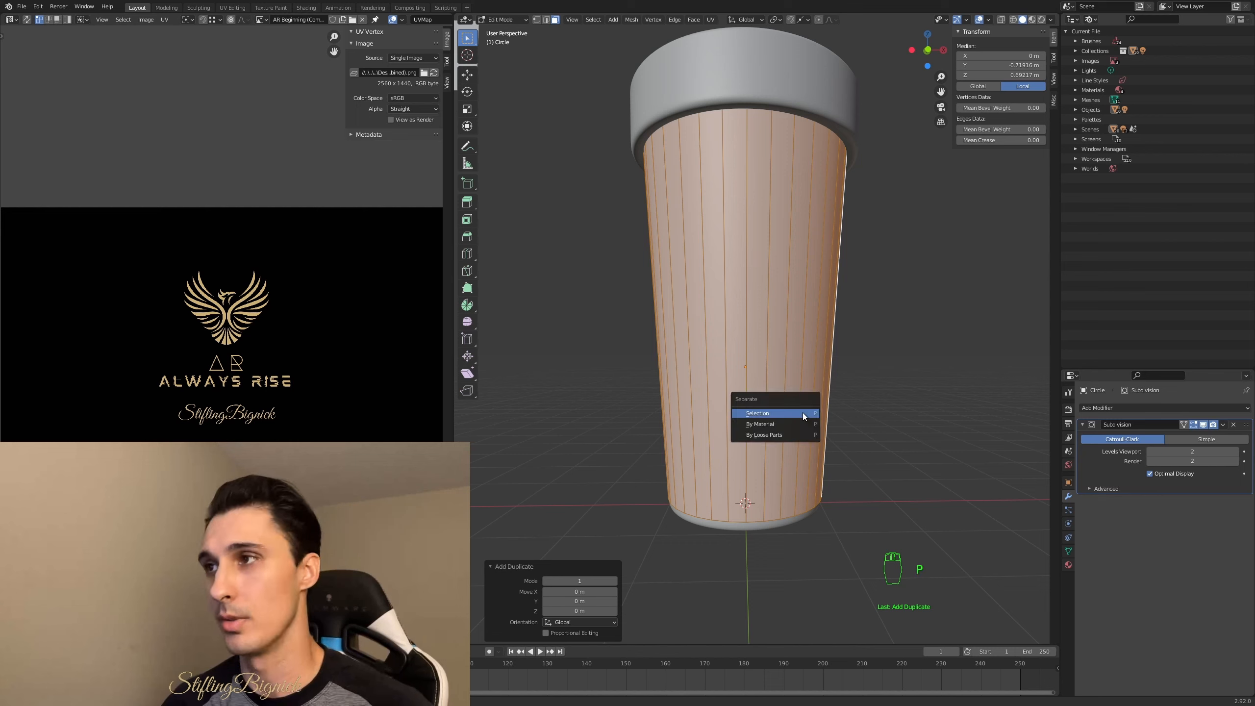
left_click(802, 413)
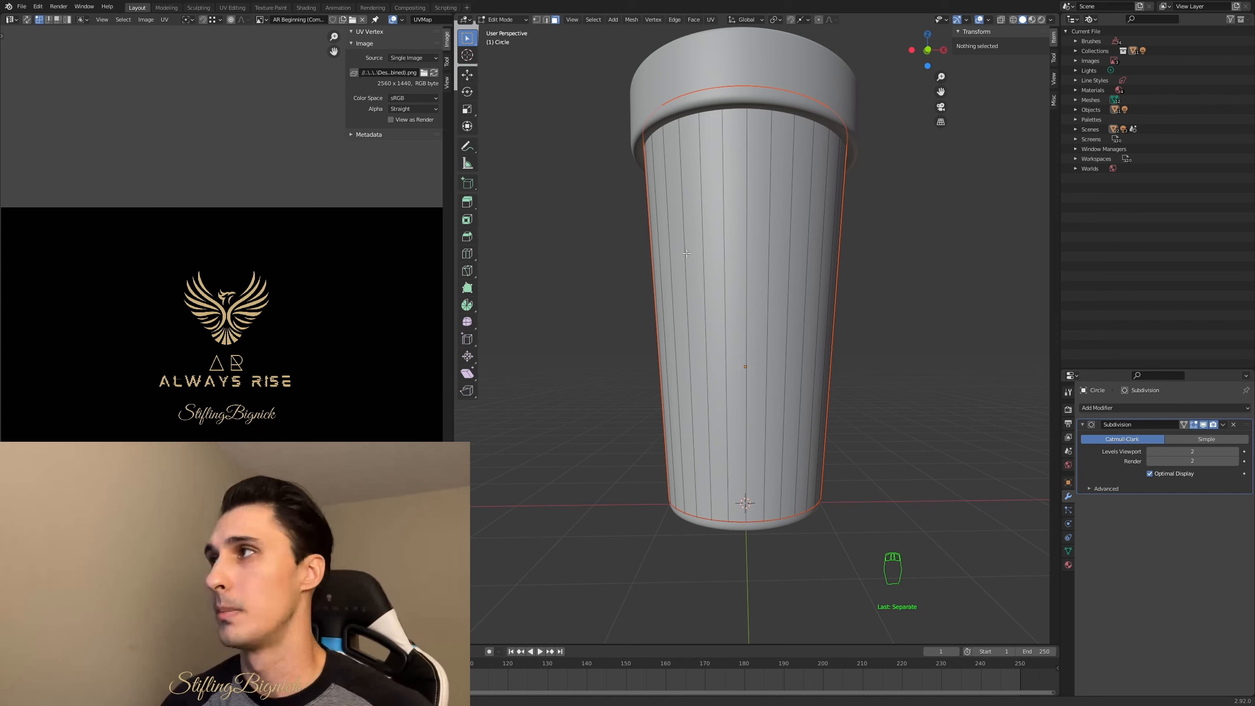
- Switch the outliner to View Layer display and open the separated half-wall object in Edit Mode
left_click(1091, 19)
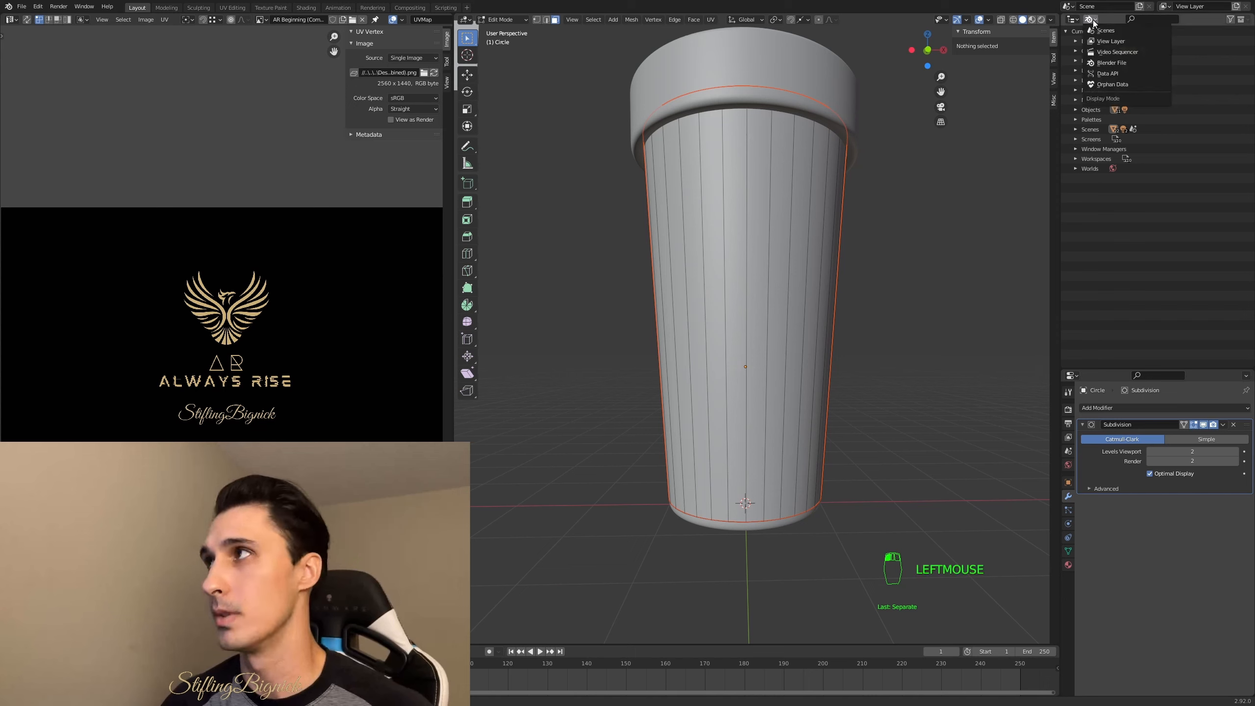
left_click(1104, 41)
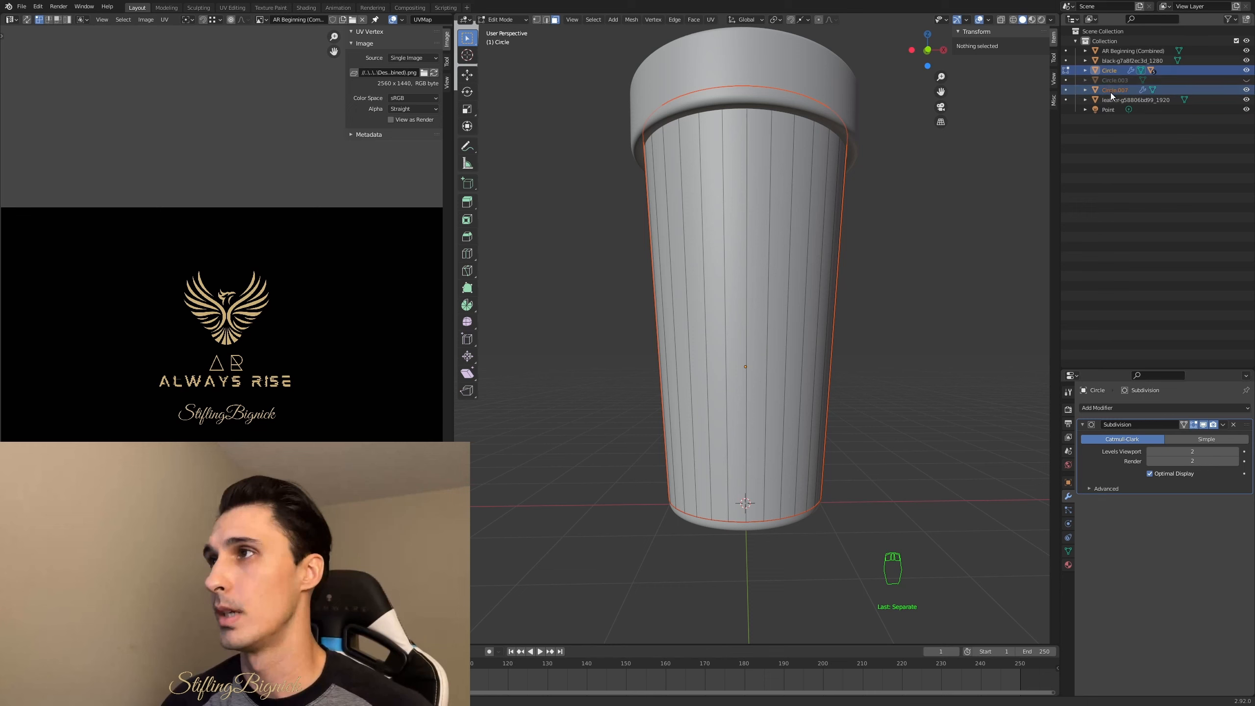
left_click(881, 244)
key("Tab")
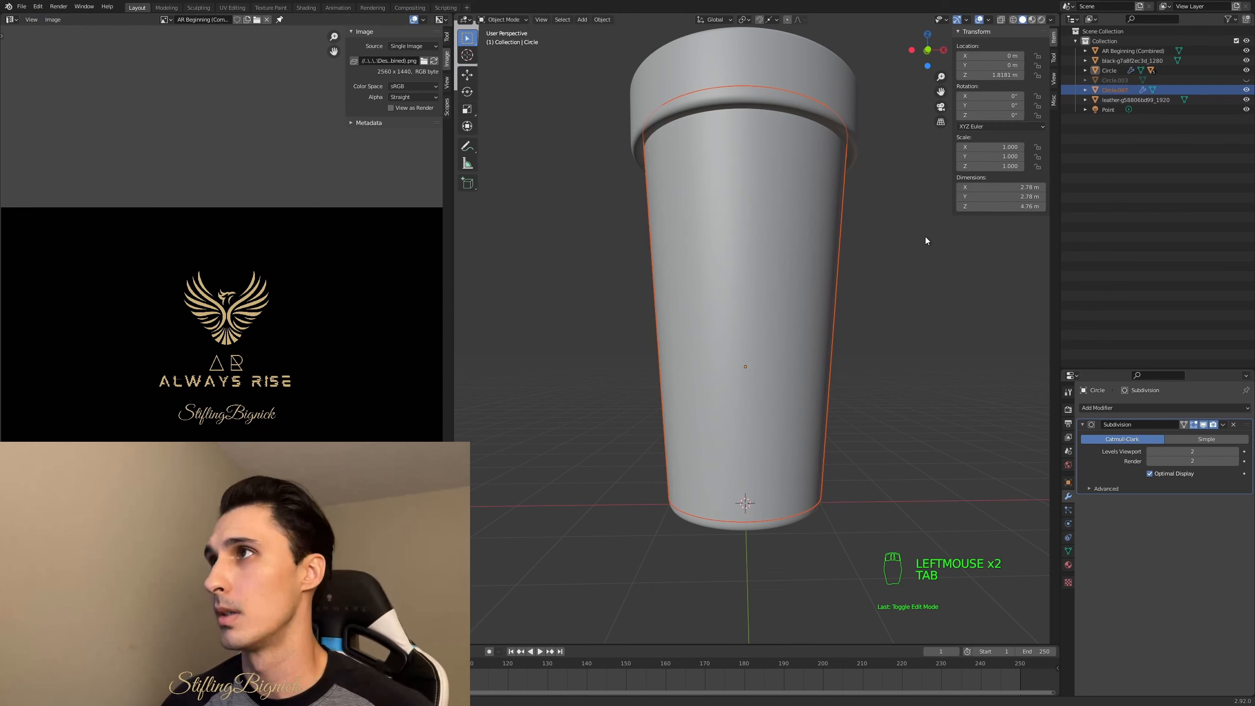
left_click(926, 235)
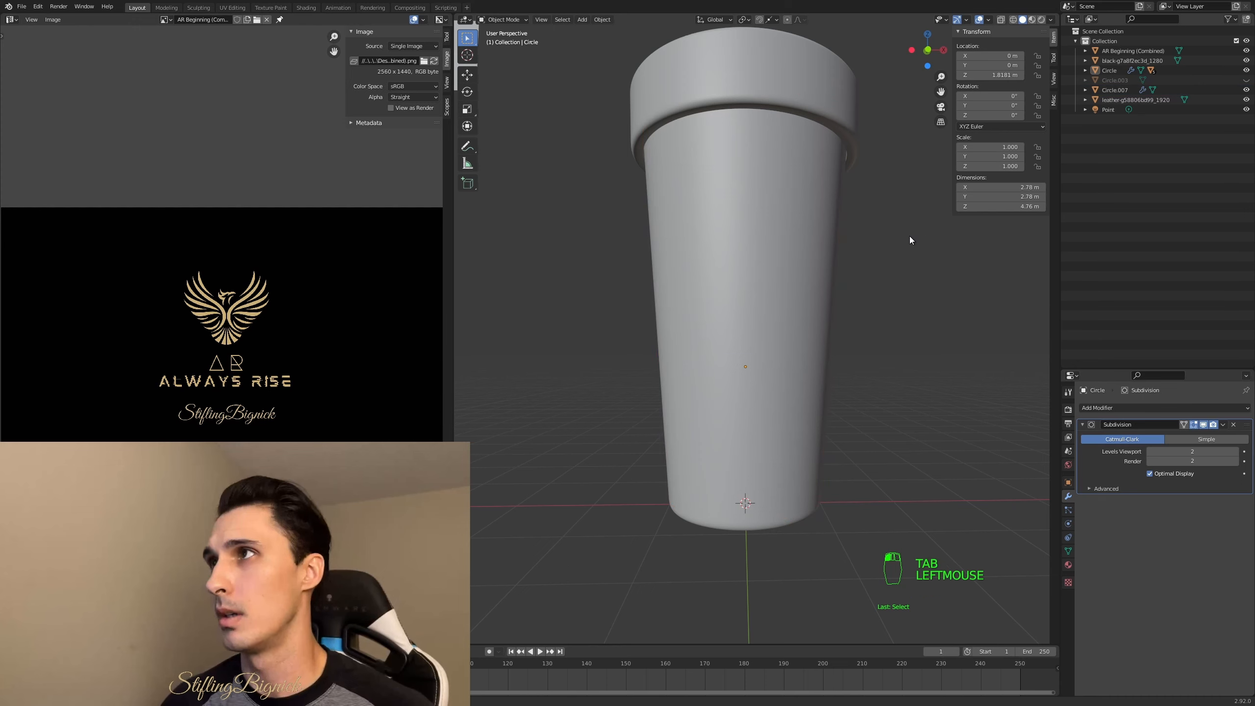
left_click(756, 249)
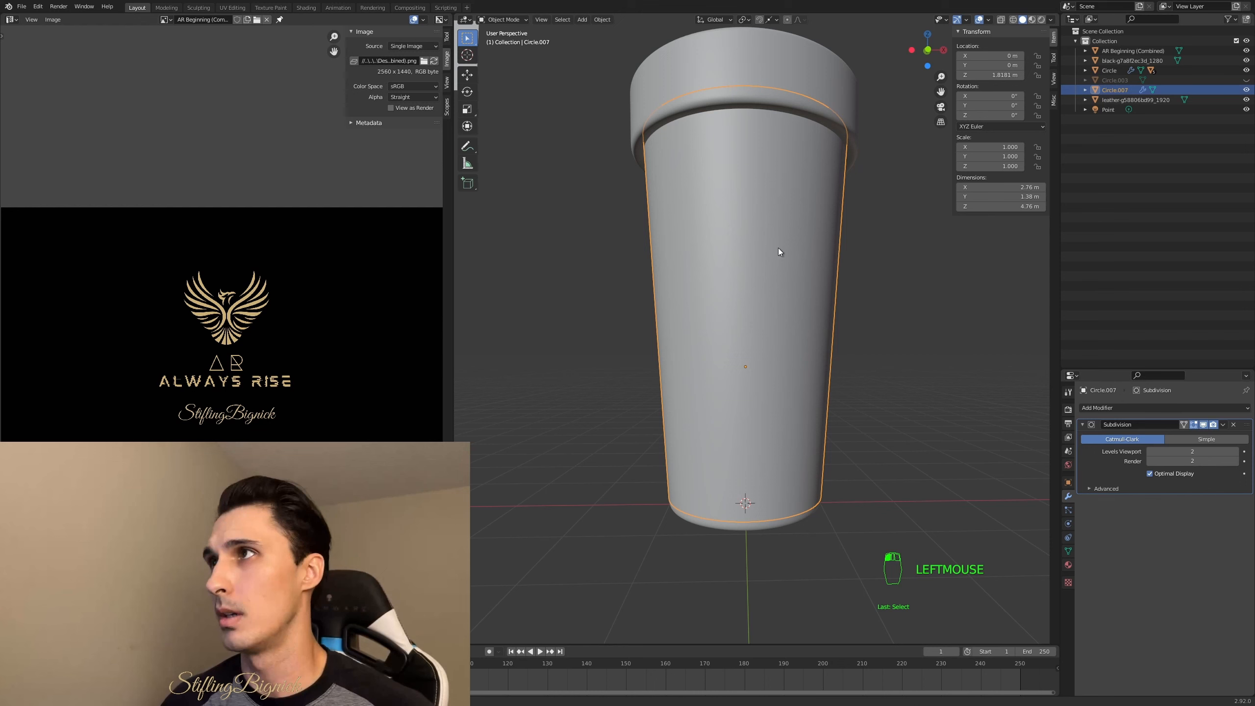
key("Tab")
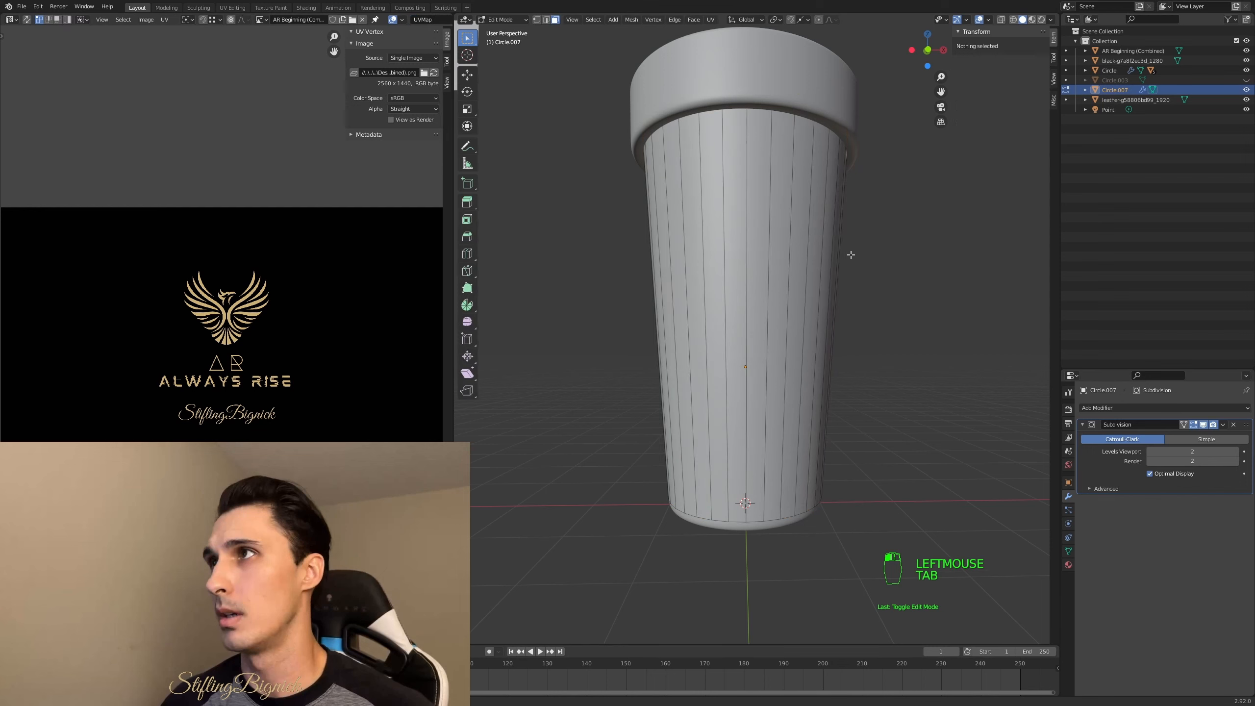
- Select all faces of the separated half wall, with the cup viewed from the side
left_click(754, 253)
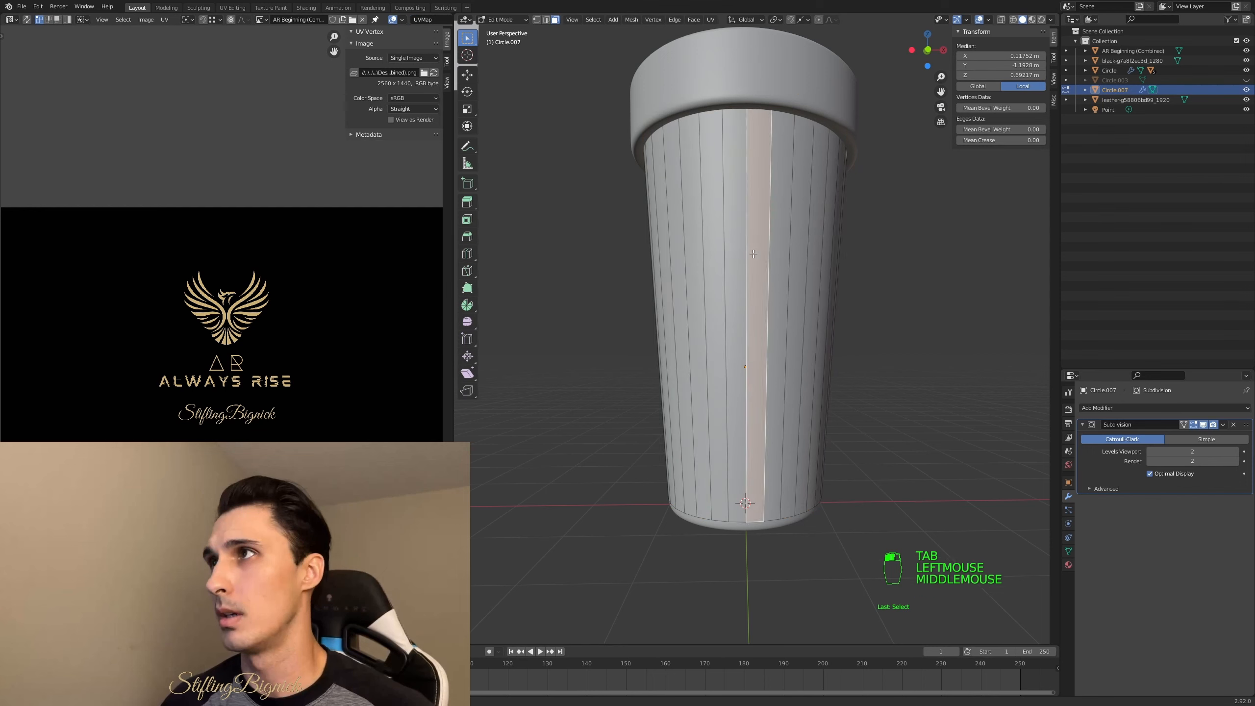
middle_click_drag(754, 254, 939, 280)
left_click(858, 257)
key("a")
key("ctrl+z")
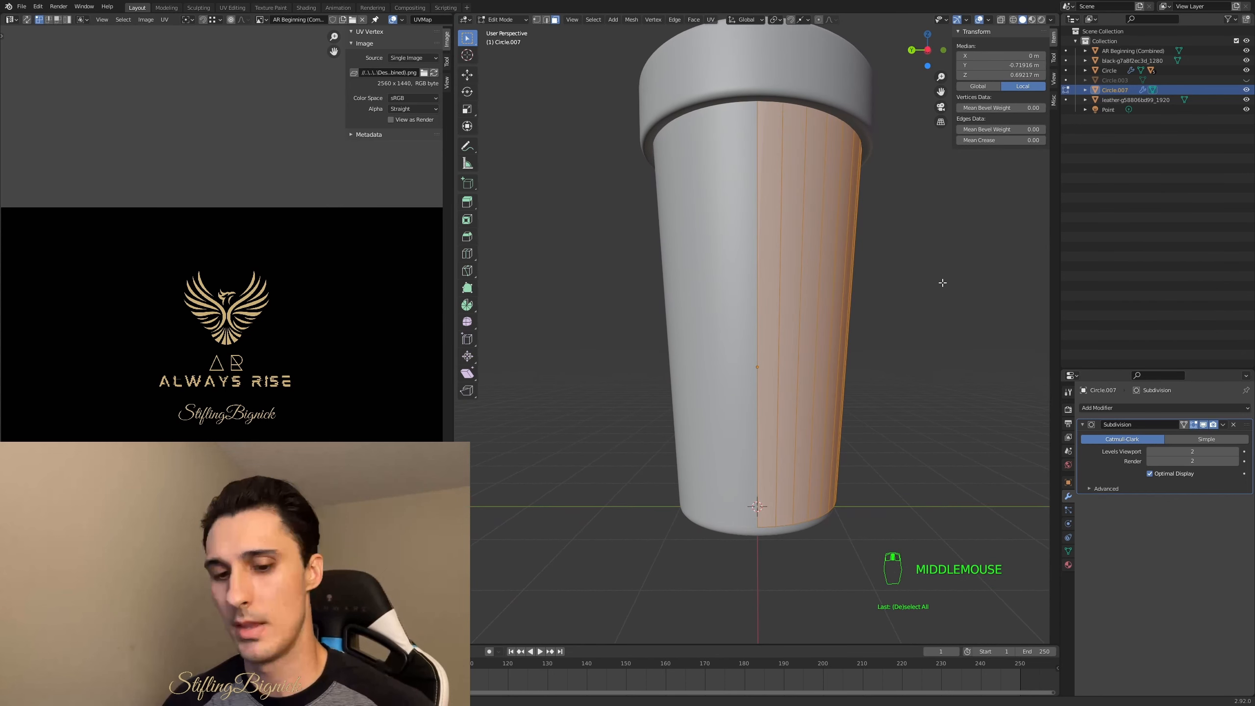
key("g")
key("y")
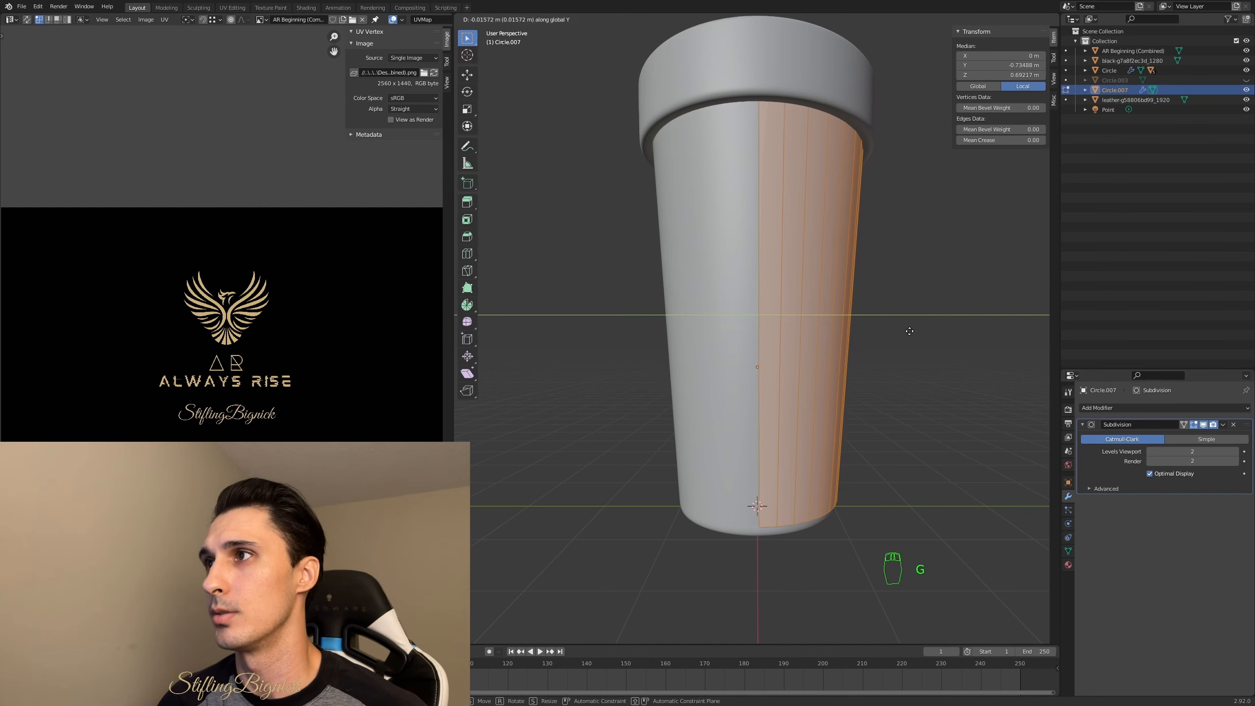
key("y")
key("y")
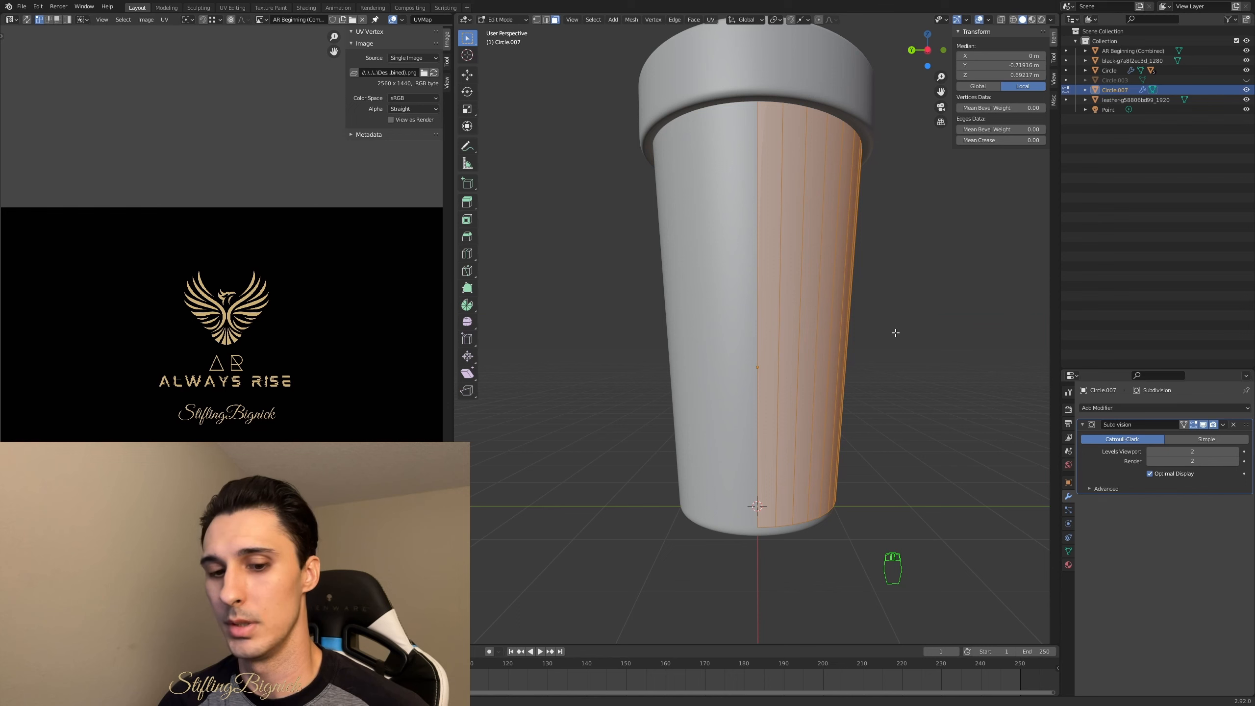
key("y")
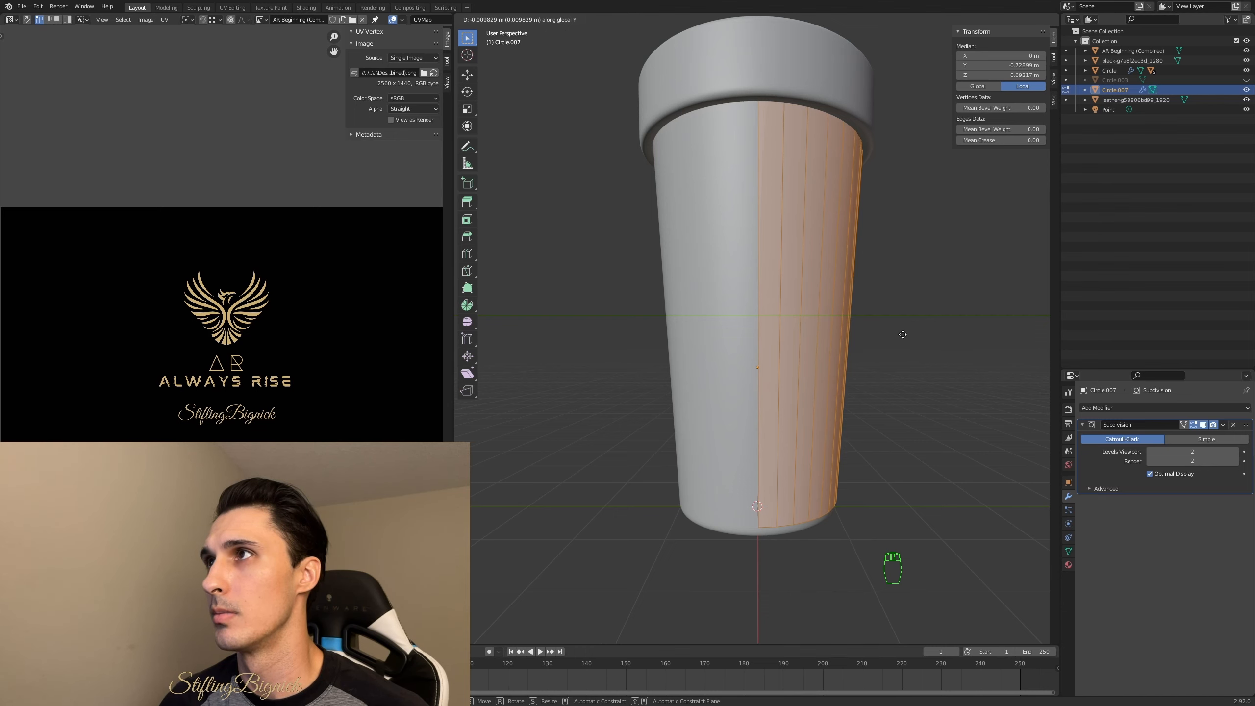
key("Escape")
- Move the half wall's faces about -0.0144 m along the global Y axis, slightly outward from the cup body
key("g")
key("y")
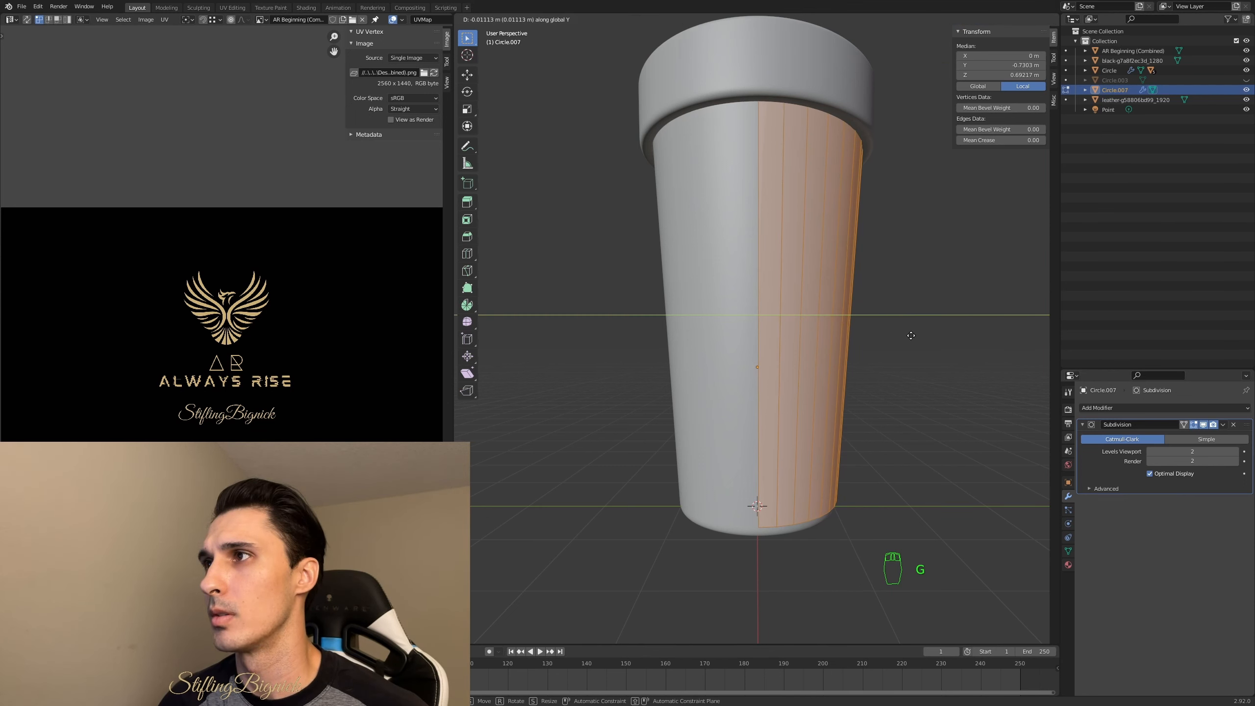
left_click(911, 338)
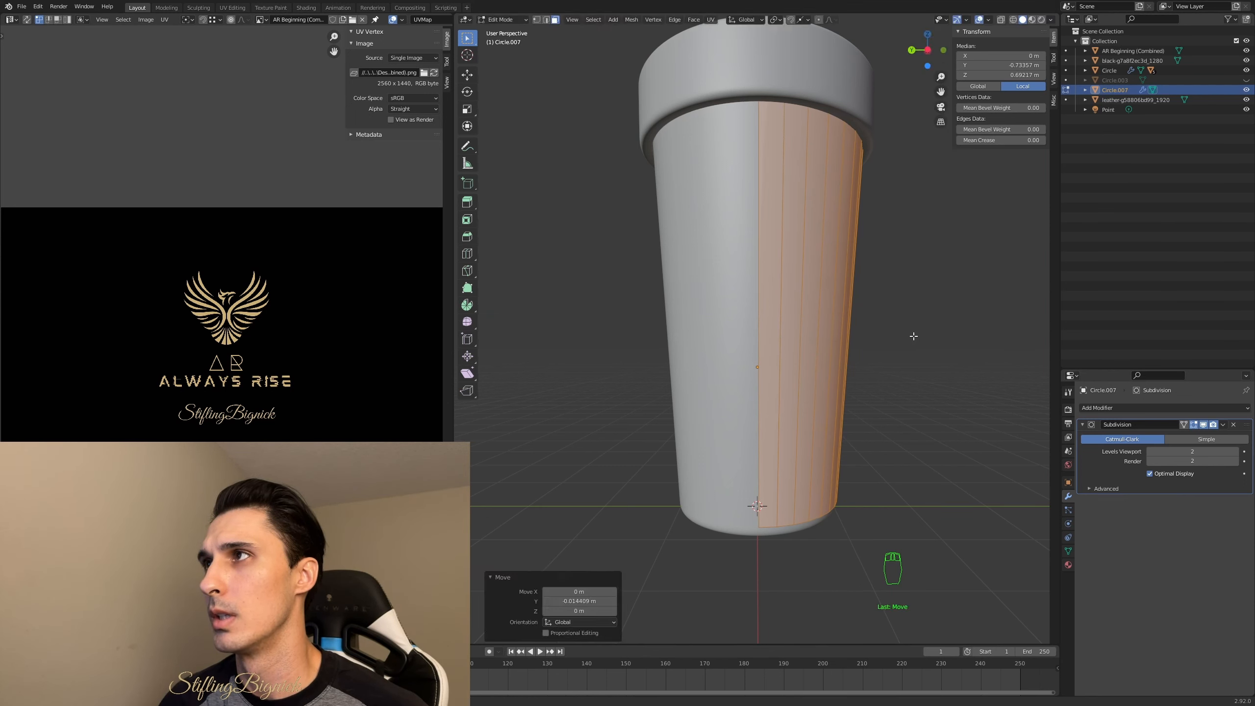
- Select all faces of the half wall again from the front and give the object the AR Beginning (Combined) material
middle_click_drag(912, 339, 740, 281)
scroll(948, 341, "up", 2)
scroll(864, 317, "down", 1)
left_click(884, 308)
scroll(742, 283, "down", 2)
scroll(761, 281, "up", 1)
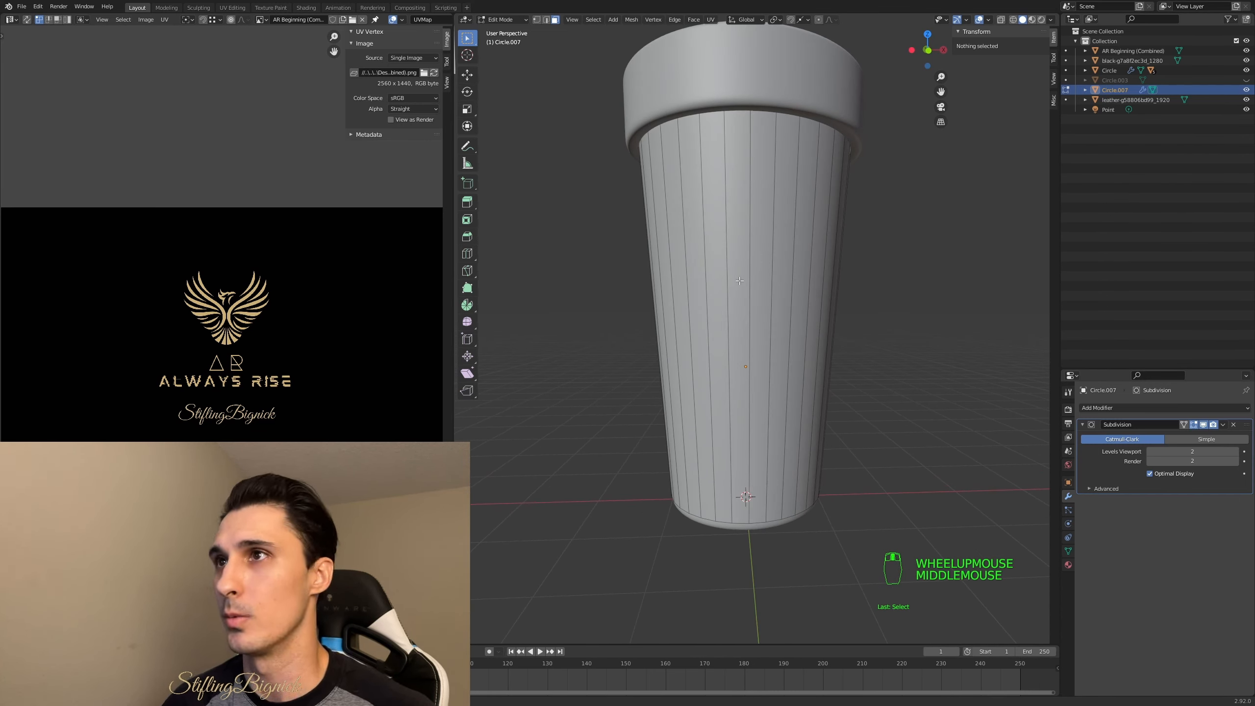
key("a")
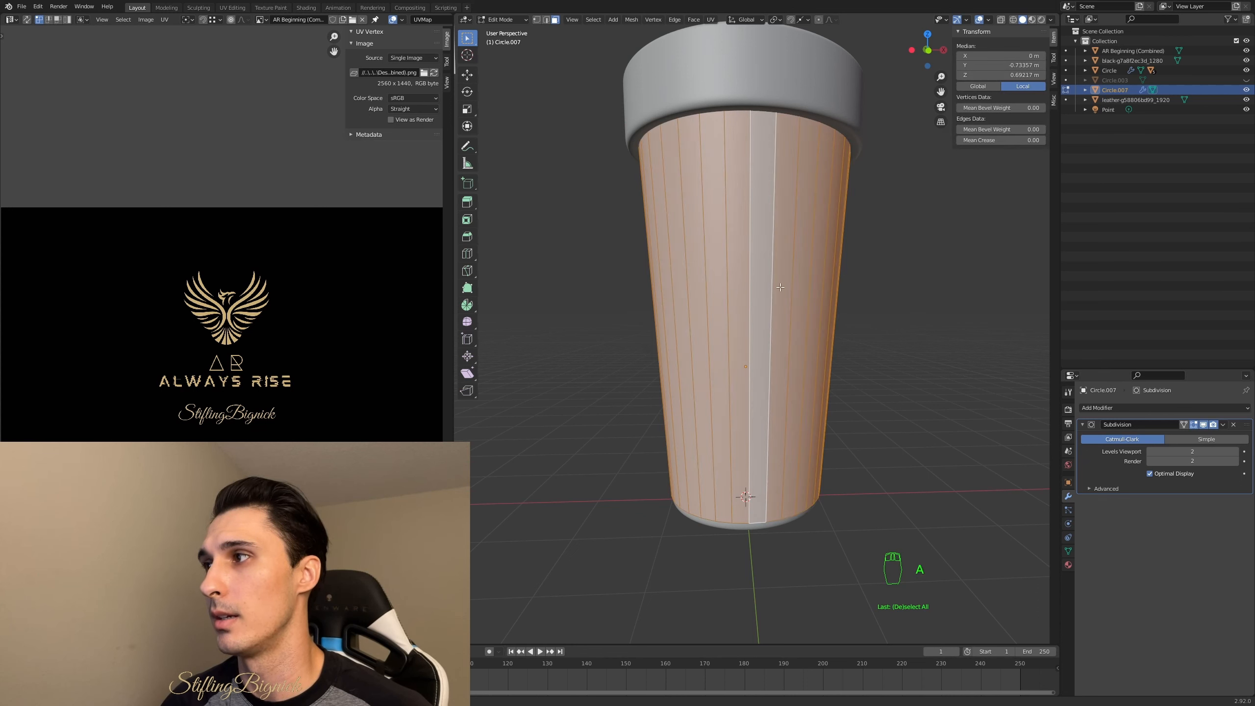
left_click(1069, 566)
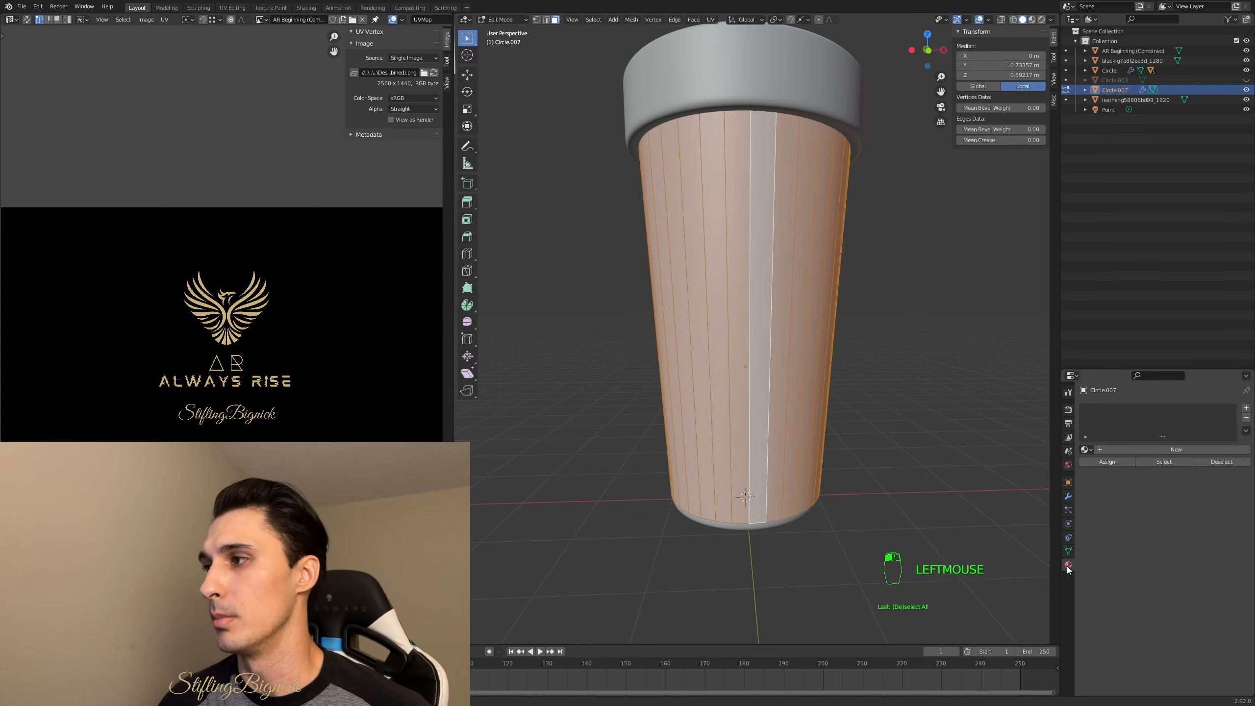
left_click(1085, 450)
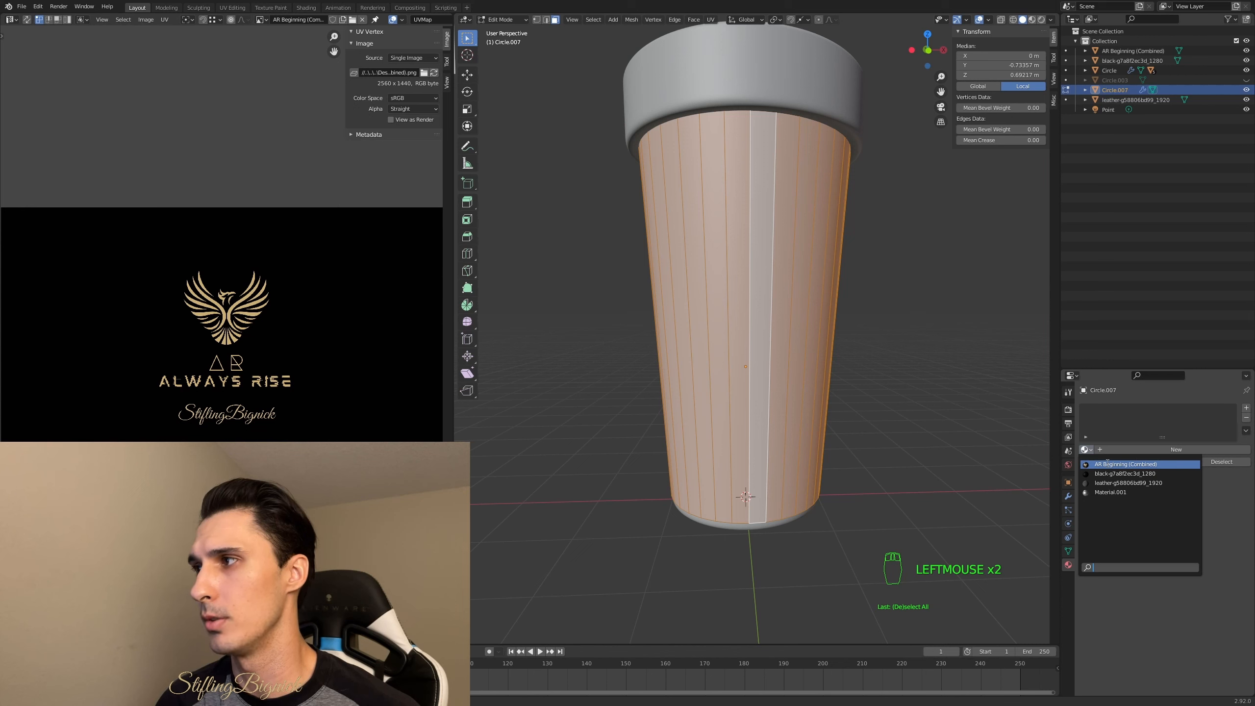
left_click(1107, 464)
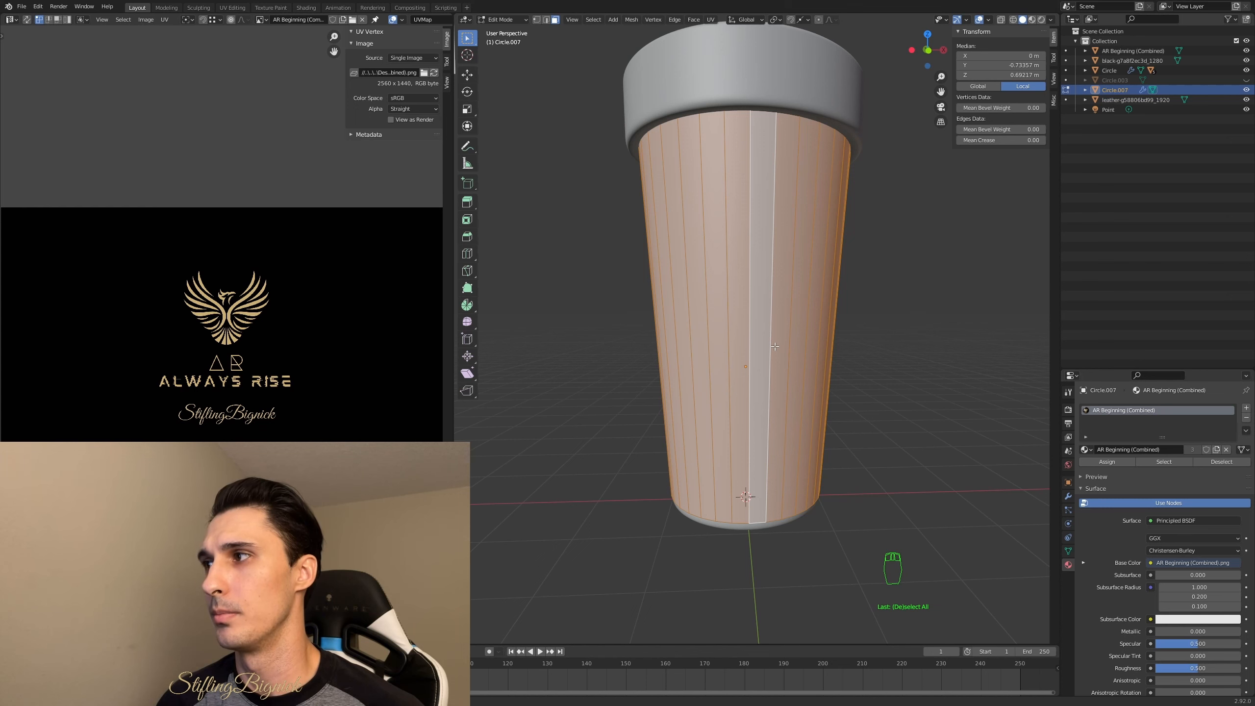
- Unwrap the half wall's faces with the standard Unwrap and preview the logo on the cup in Material Preview shading
key("u")
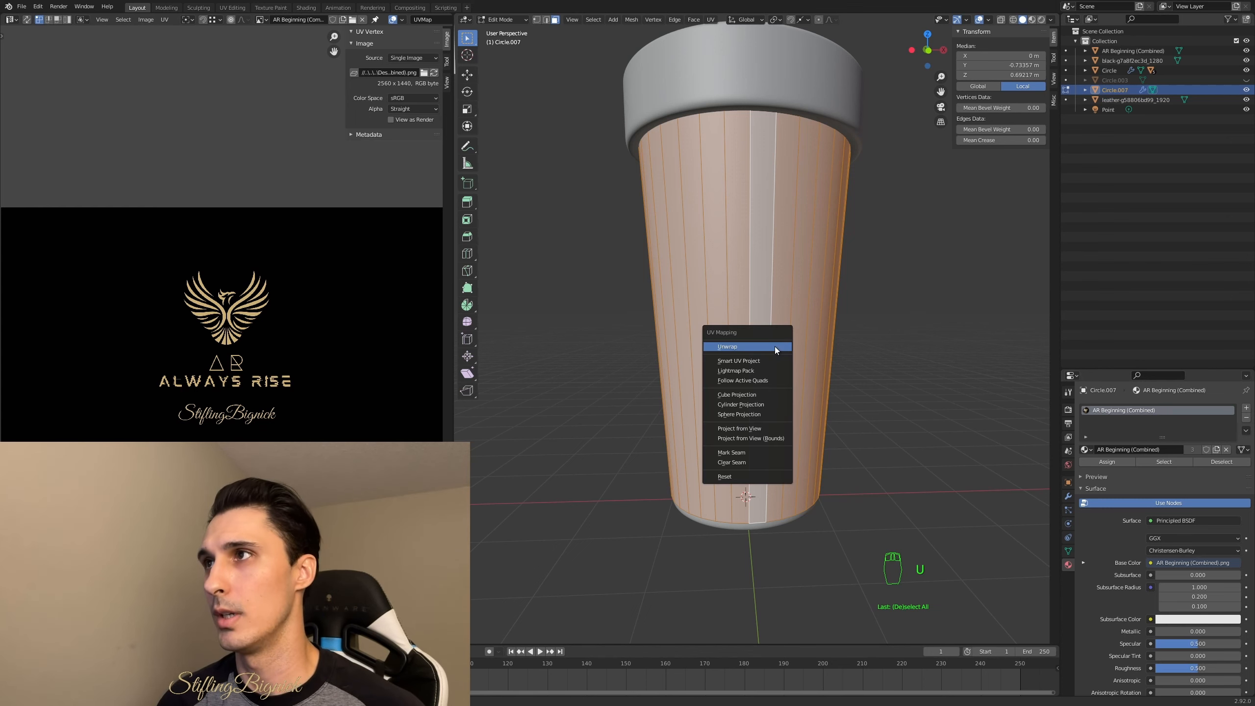
left_click(775, 346)
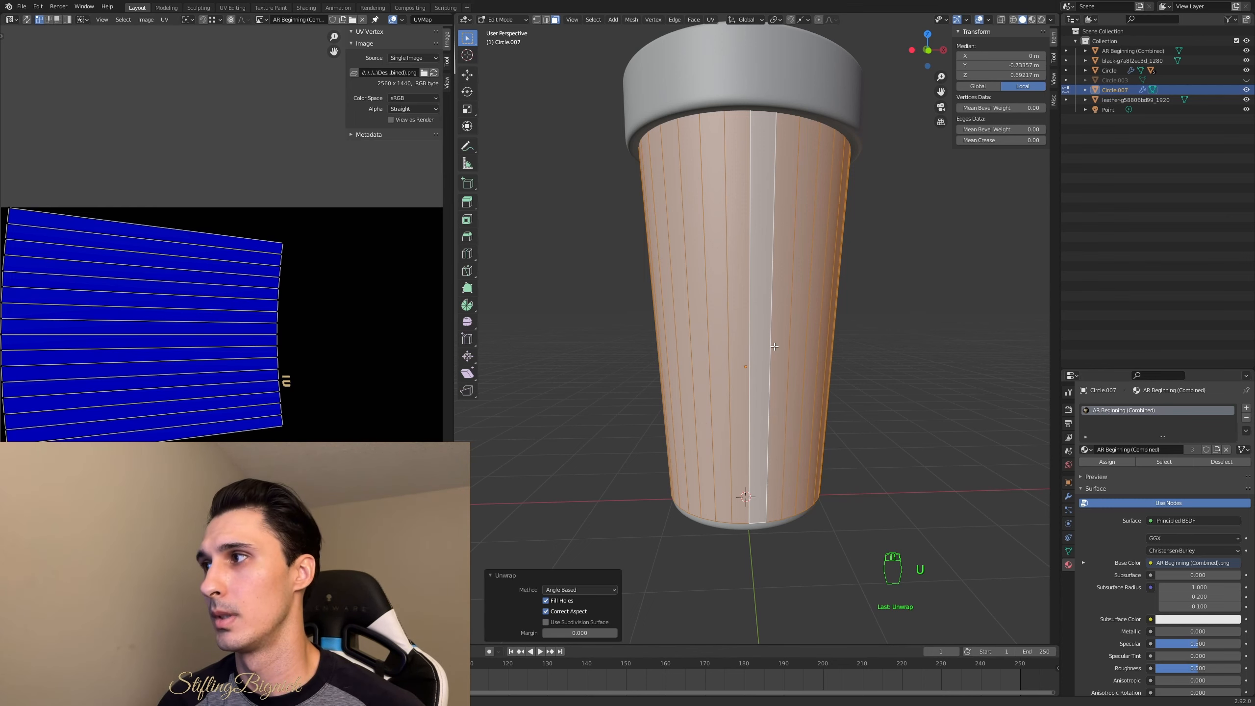
middle_click_drag(774, 346, 726, 347)
left_click(1031, 19)
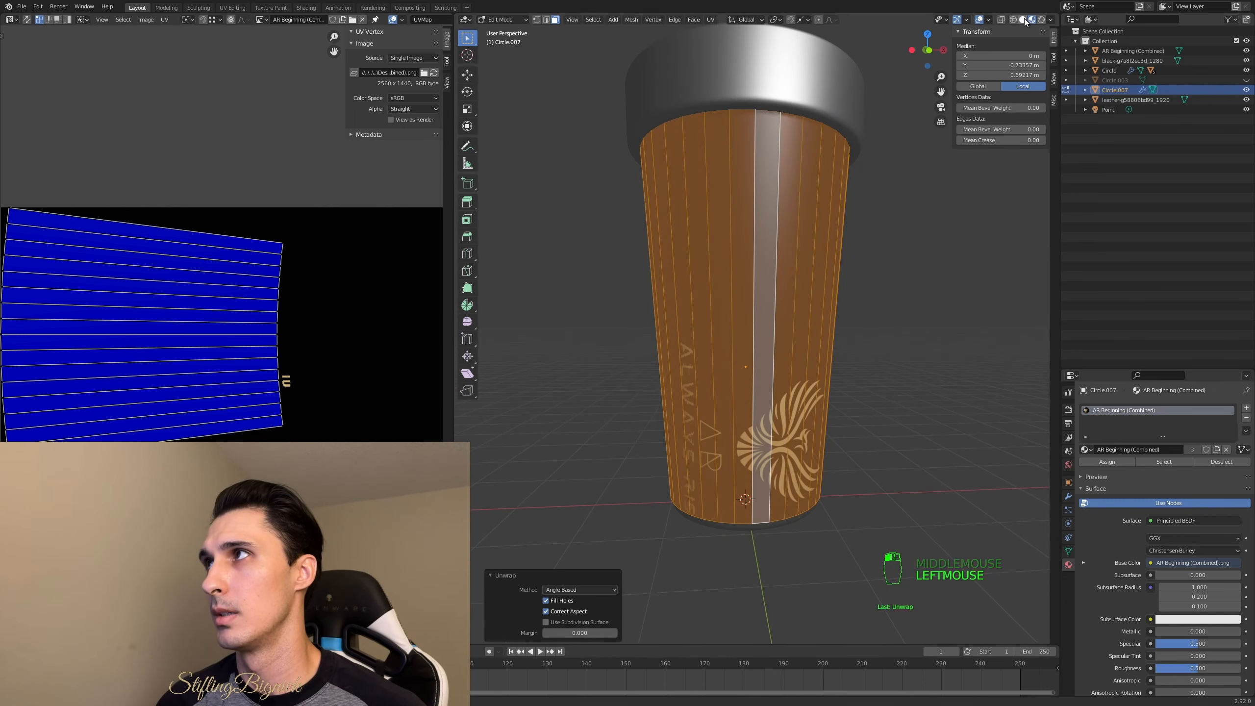
left_click(1024, 20)
middle_click(795, 246)
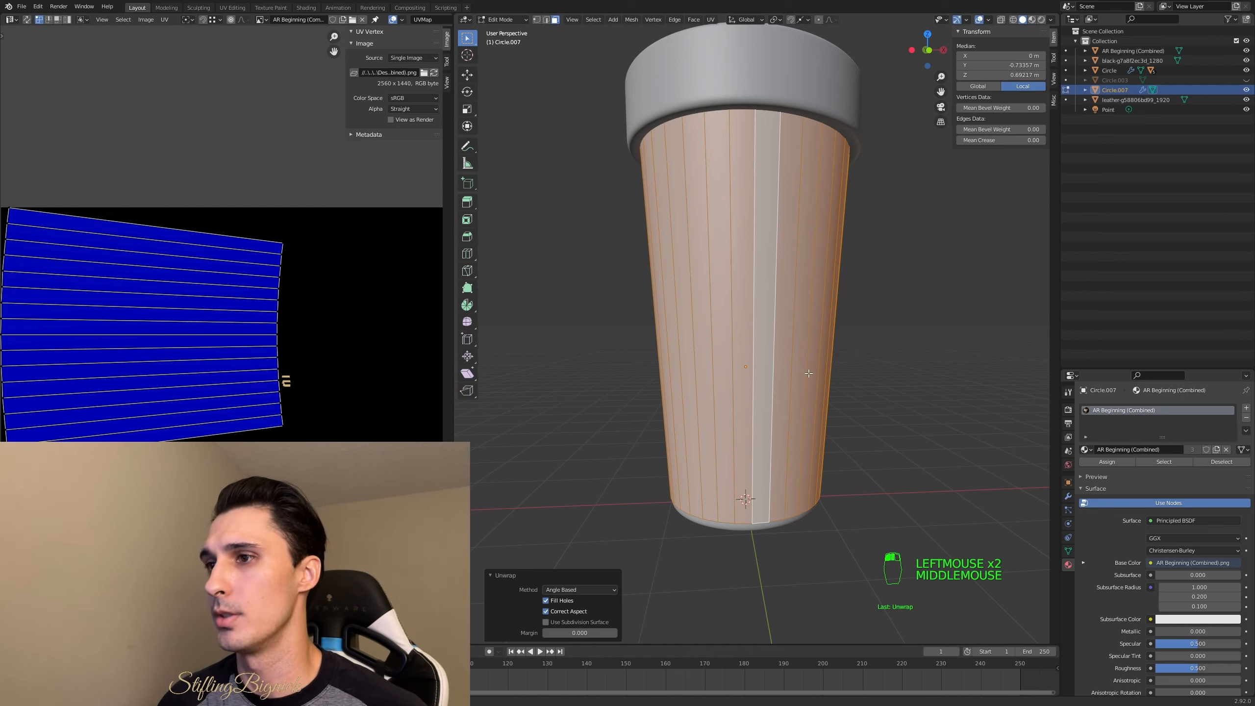
left_click(1032, 22)
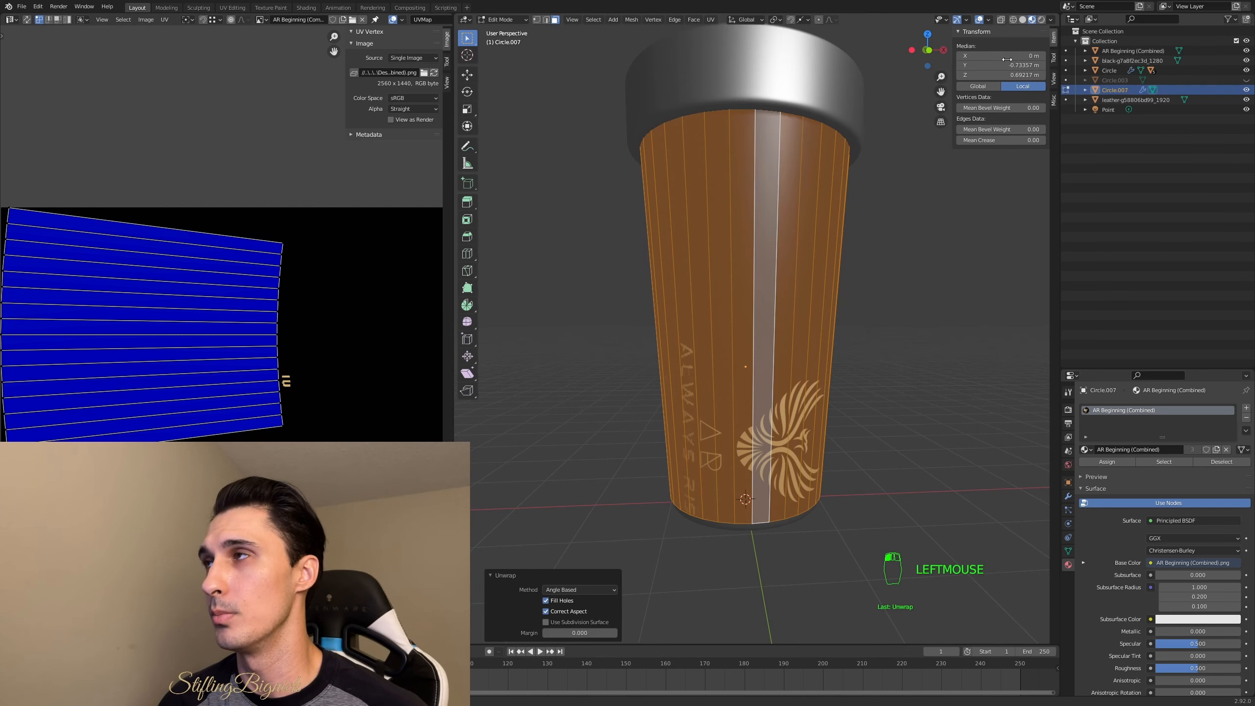
left_click(1023, 20)
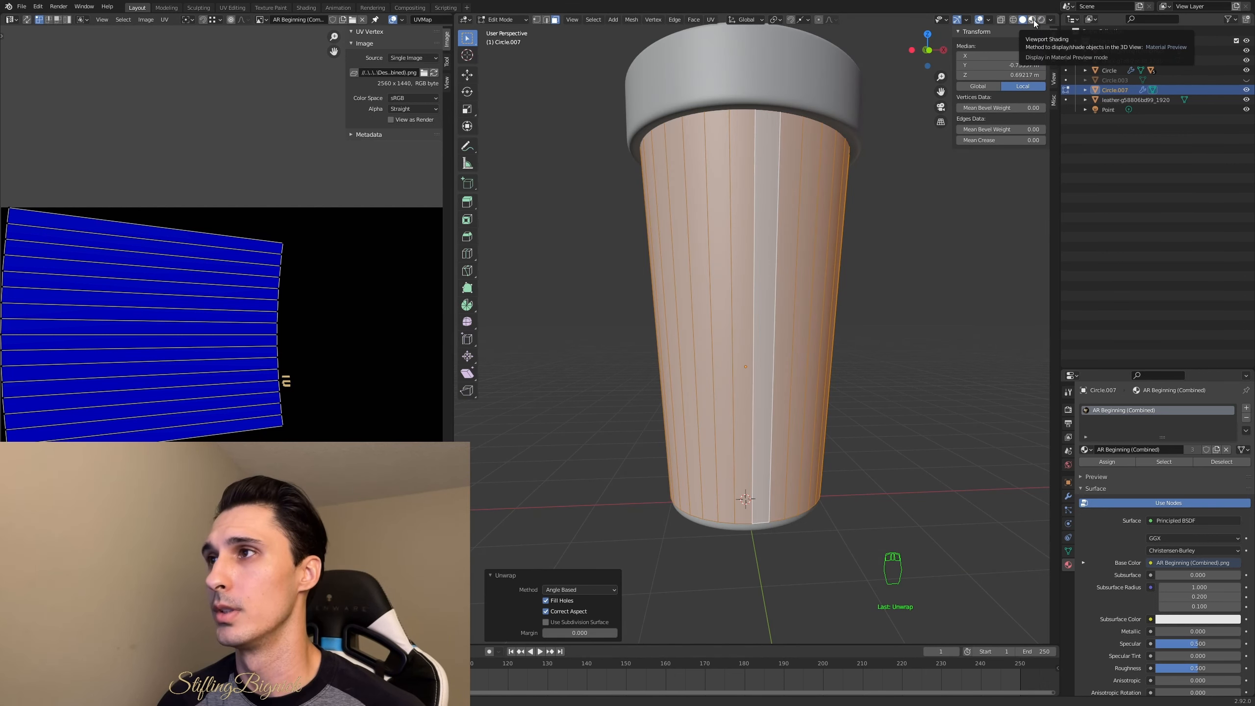
left_click(1032, 21)
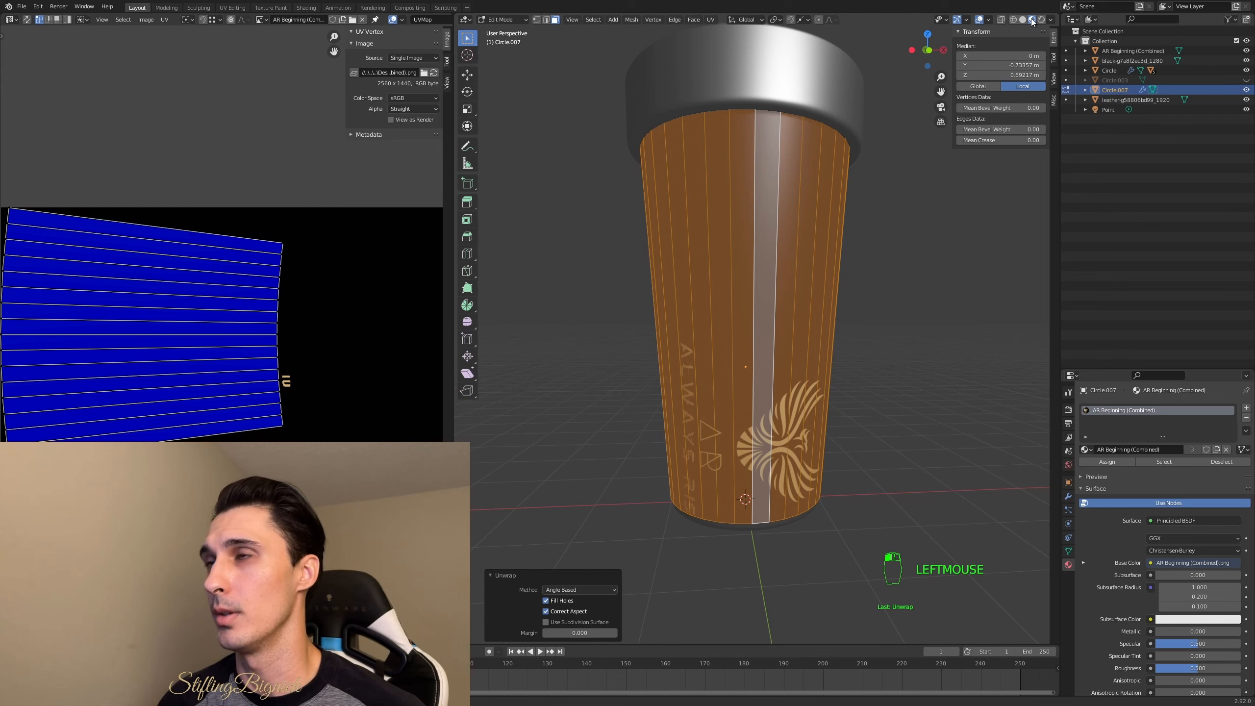